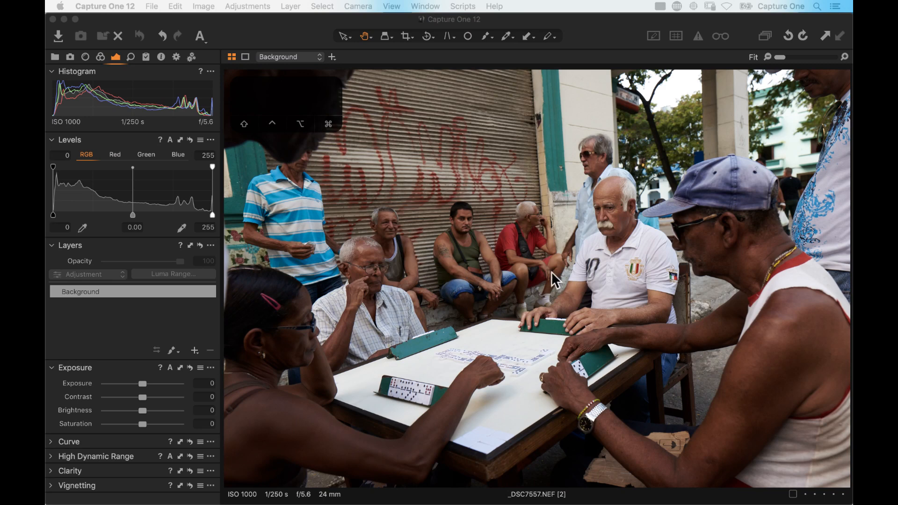
# Step: Bring up the Color tools and locate the Black & White tool, shifting it briefly and returning it to its place
pyautogui.click(484, 232)
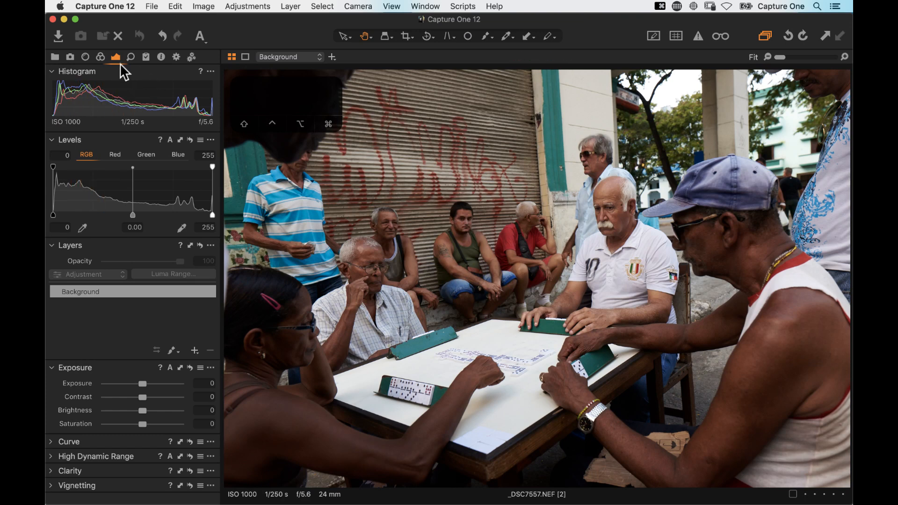
pyautogui.click(100, 56)
pyautogui.click(52, 101)
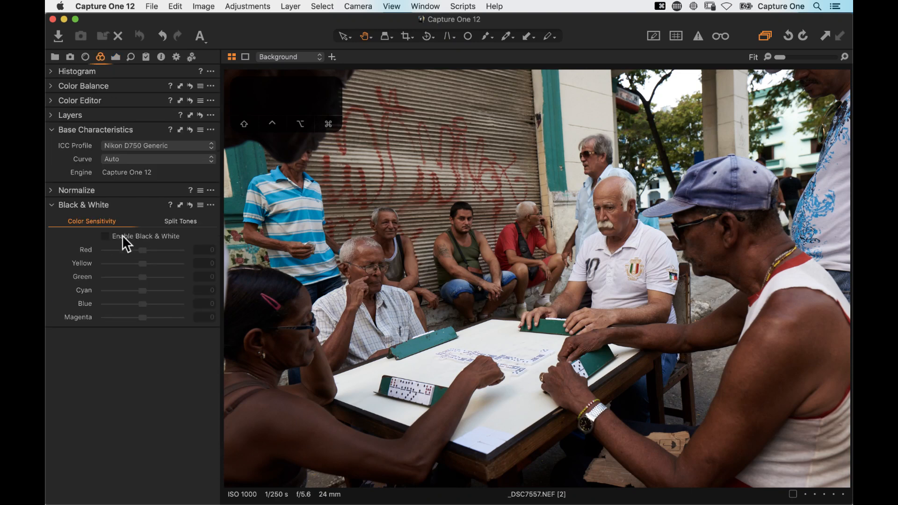
pyautogui.moveTo(126, 207); pyautogui.dragTo(141, 207)
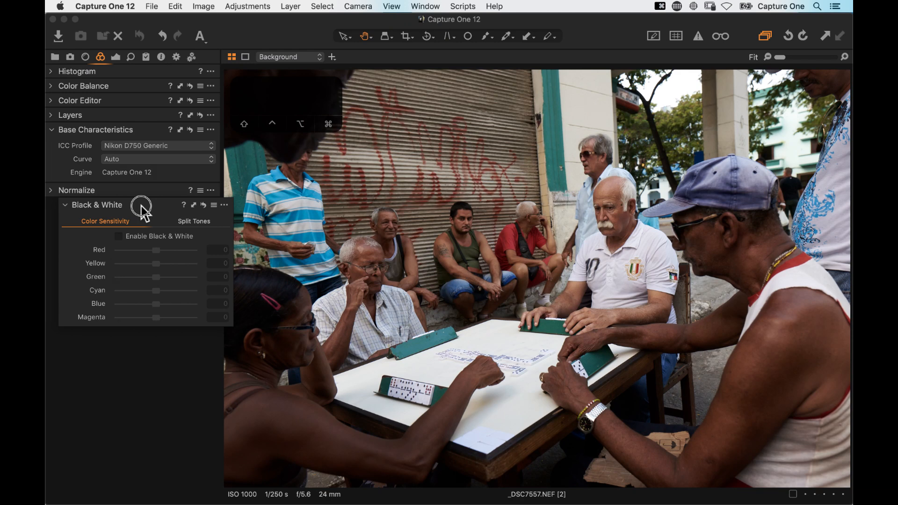
pyautogui.moveTo(142, 207)
pyautogui.mouseDown()
pyautogui.moveTo(124, 204)
pyautogui.moveTo(134, 213)
pyautogui.mouseUp()
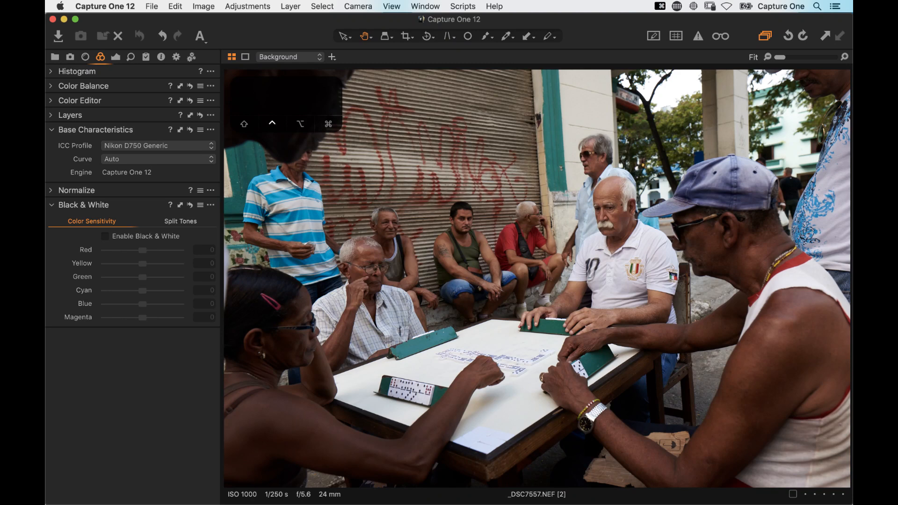
pyautogui.rightClick(203, 54)
pyautogui.moveTo(204, 57)
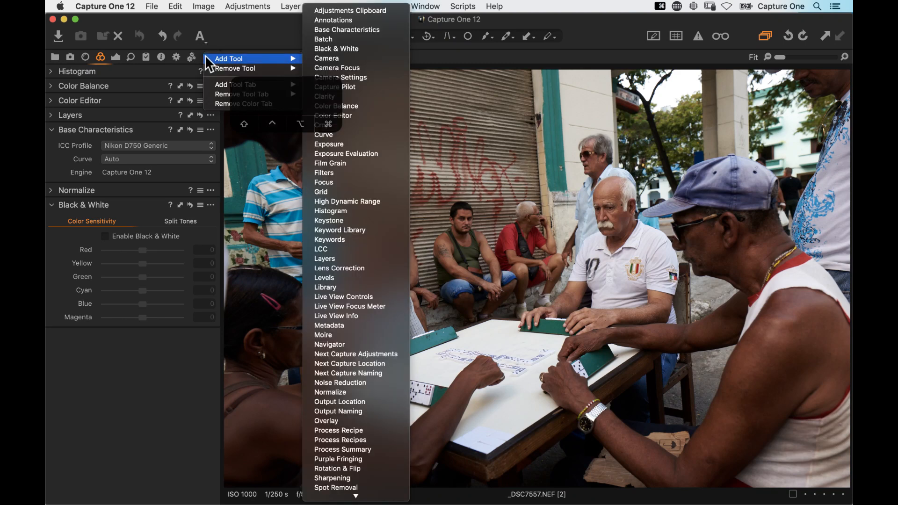
pyautogui.moveTo(257, 89); pyautogui.dragTo(381, 81)
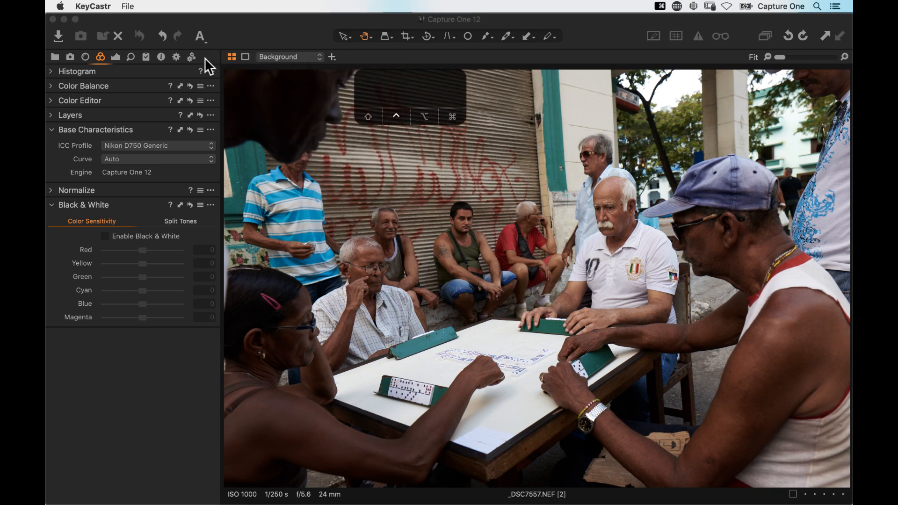
pyautogui.click(204, 57)
# Step: Add a custom tool tab named "Black and White" with the brush icon
pyautogui.rightClick(208, 55)
pyautogui.moveTo(224, 89)
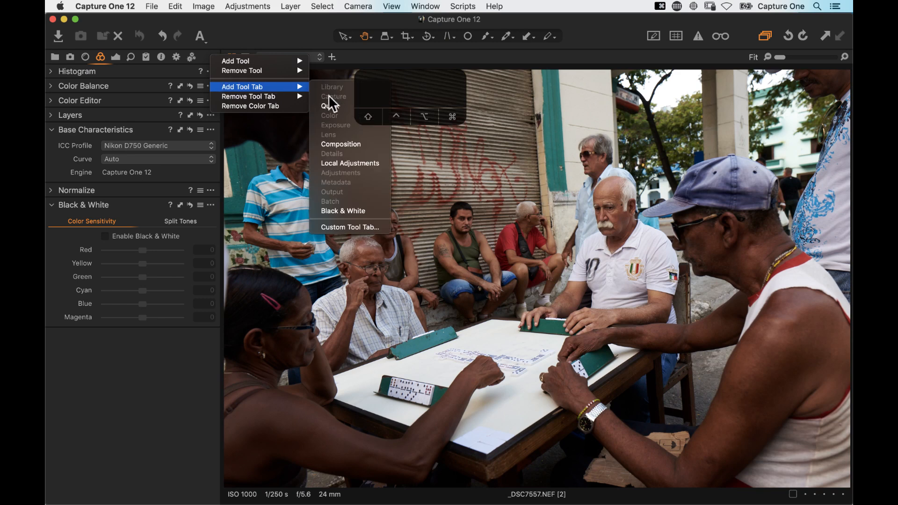
pyautogui.click(343, 226)
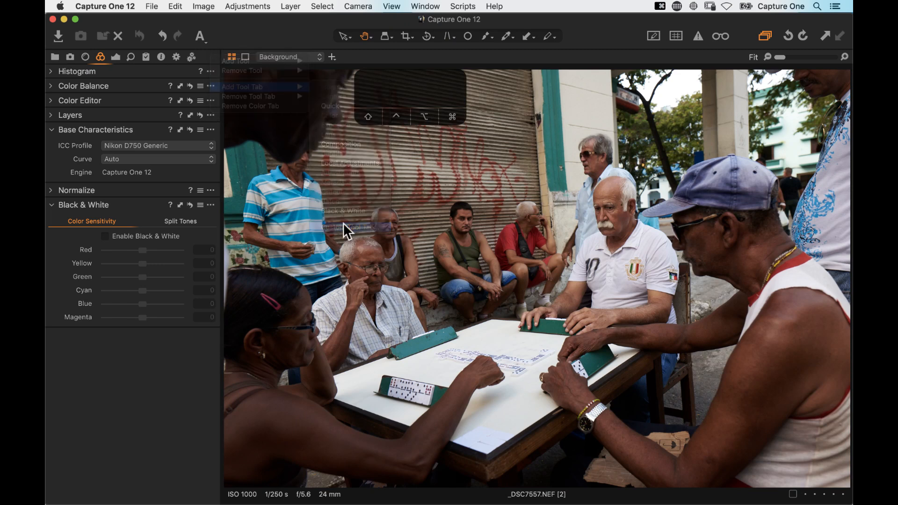
pyautogui.write('B')
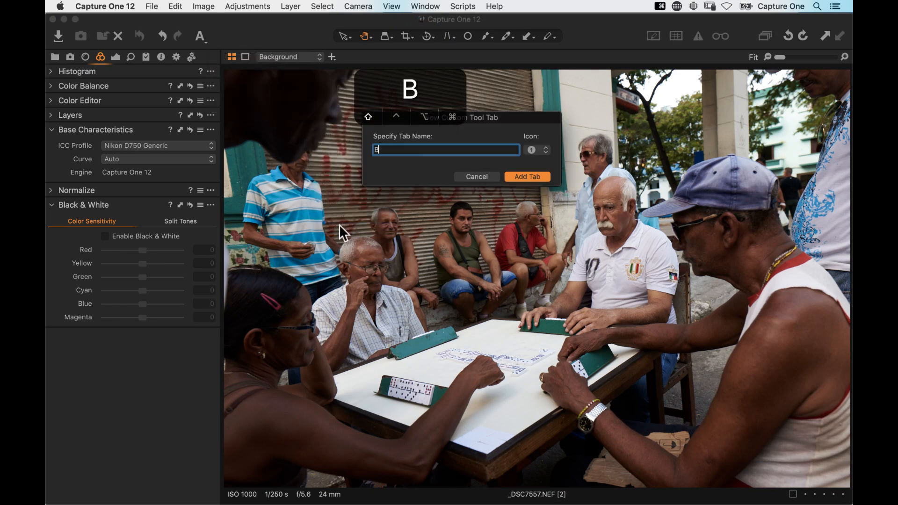
pyautogui.write('lack and White')
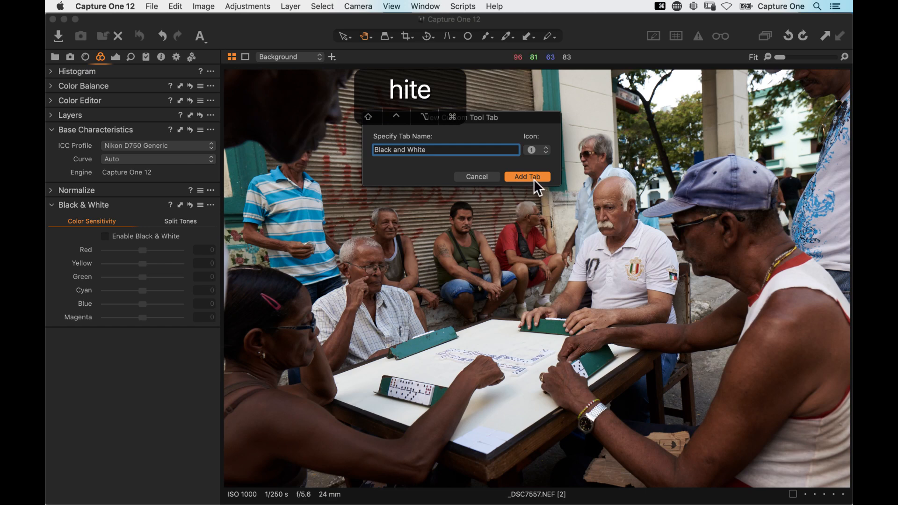
pyautogui.click(537, 149)
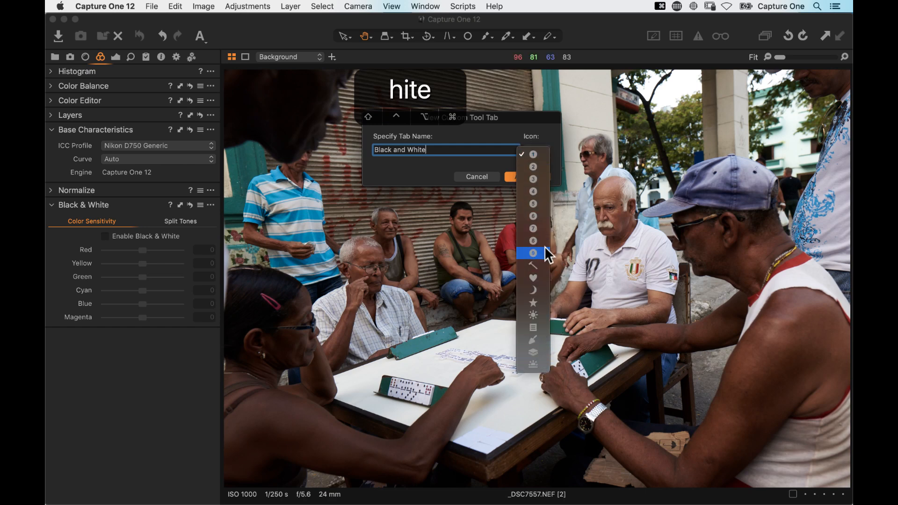
pyautogui.click(528, 337)
pyautogui.click(526, 177)
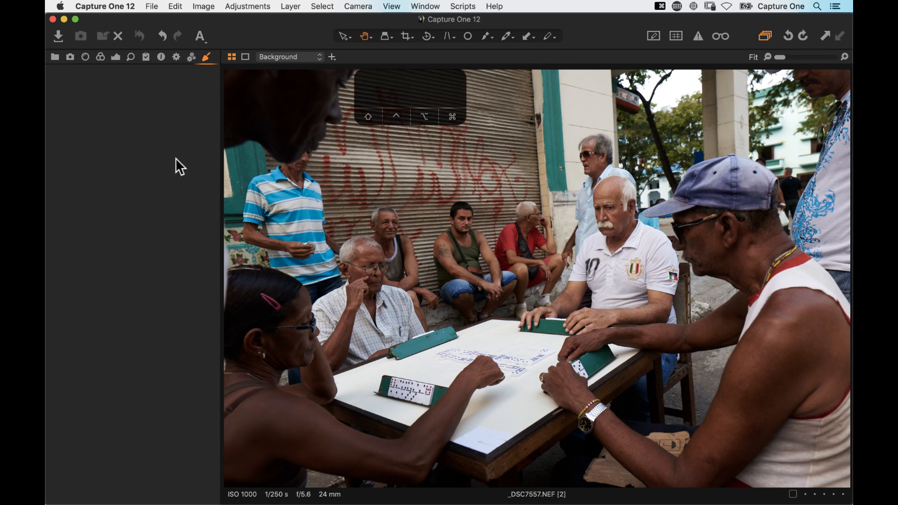
pyautogui.moveTo(416, 86); pyautogui.dragTo(295, 88)
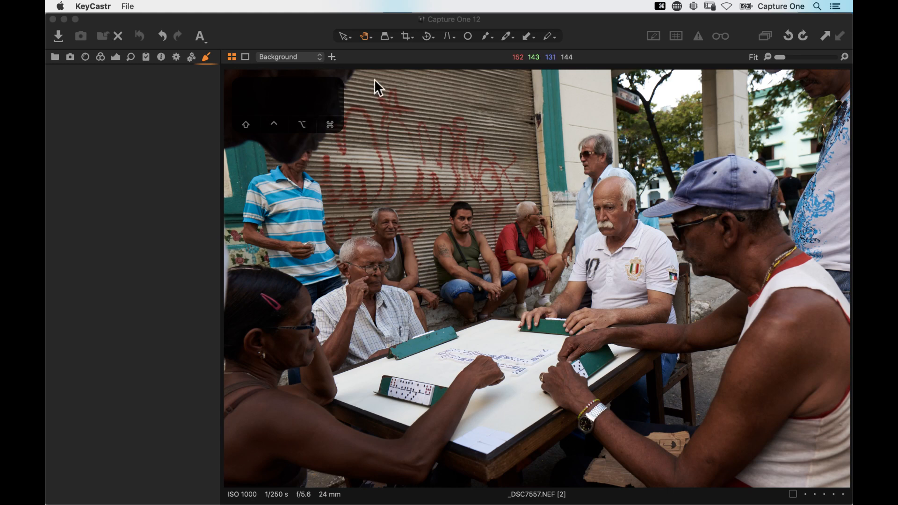
pyautogui.press('m')
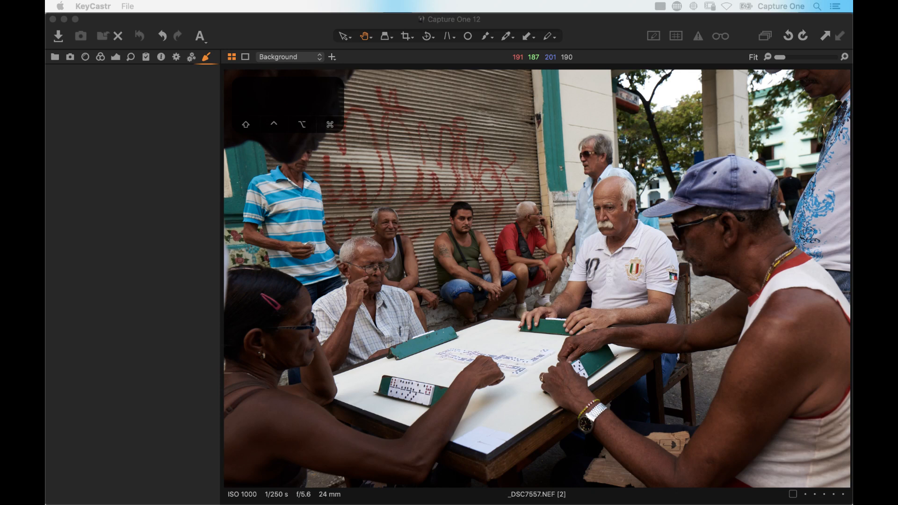
pyautogui.write('all - try using chrome')
pyautogui.press('Return')
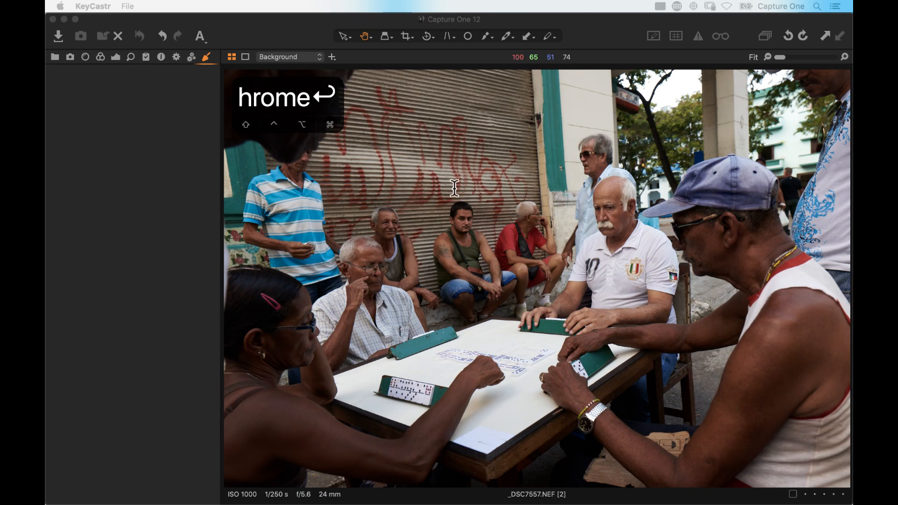
pyautogui.moveTo(332, 125); pyautogui.dragTo(330, 126)
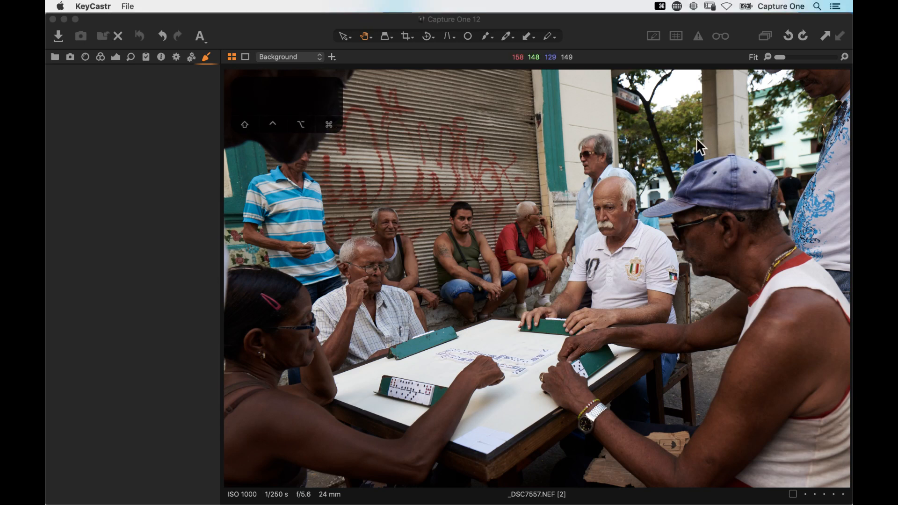
pyautogui.moveTo(307, 97); pyautogui.dragTo(307, 95)
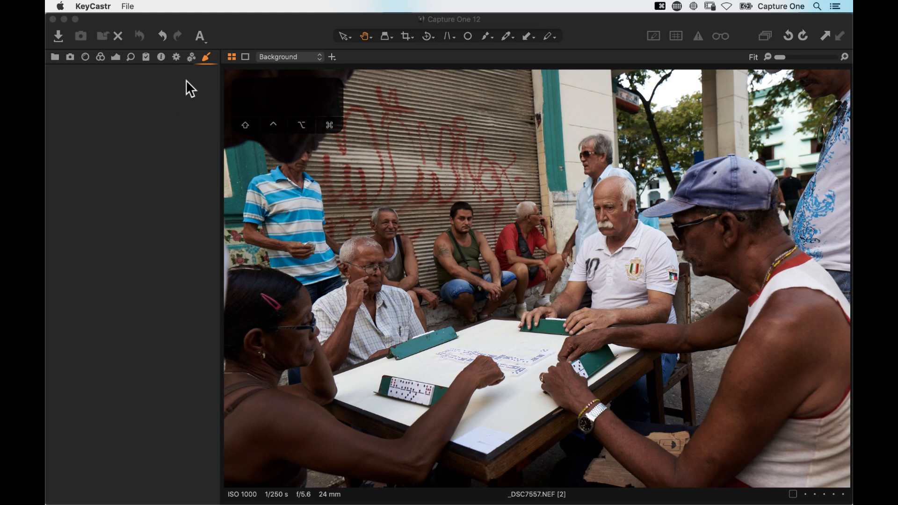
pyautogui.click(153, 88)
pyautogui.rightClick(204, 56)
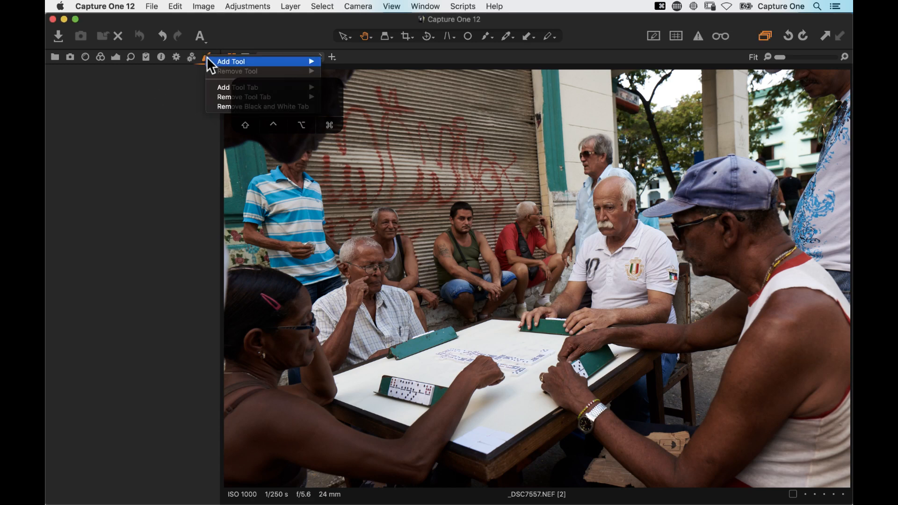
pyautogui.moveTo(282, 86); pyautogui.dragTo(415, 83)
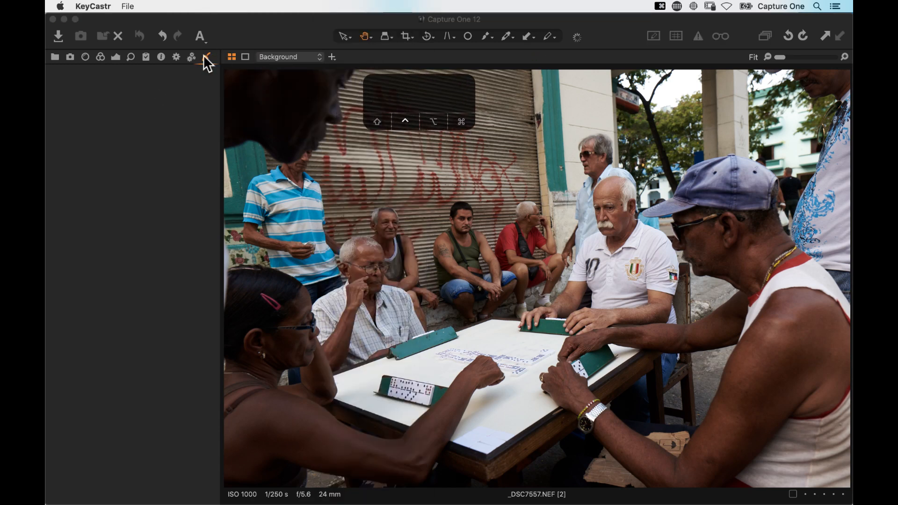
# Step: Add the Black & White and Exposure tools to the empty Black and White tool tab
pyautogui.rightClick(204, 56)
pyautogui.moveTo(243, 60)
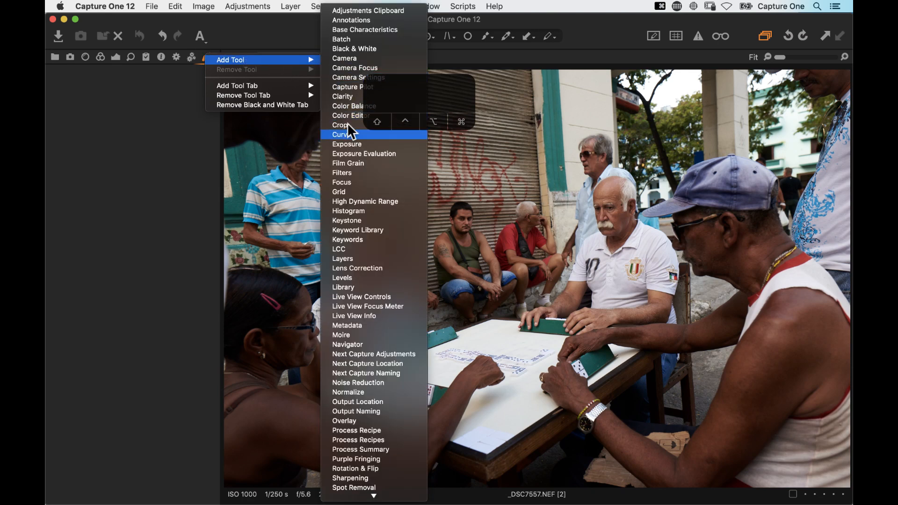
pyautogui.click(354, 49)
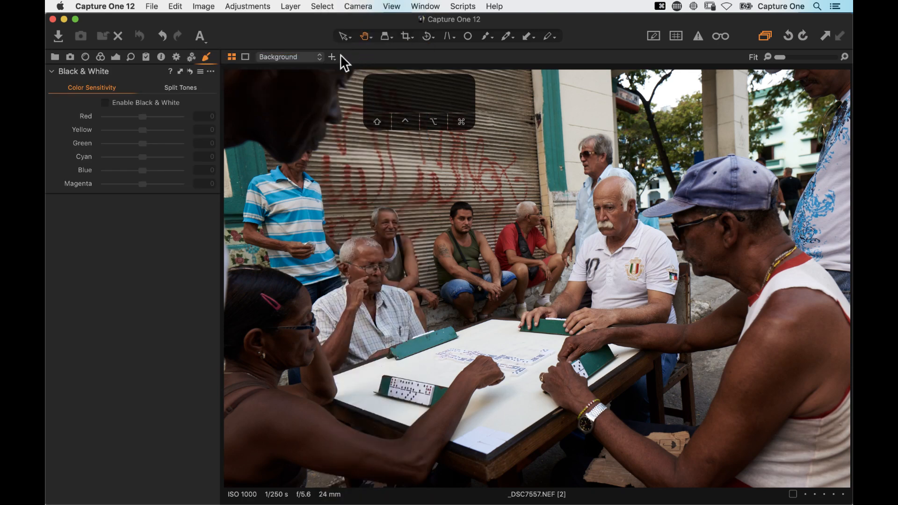
pyautogui.rightClick(203, 56)
pyautogui.moveTo(240, 60)
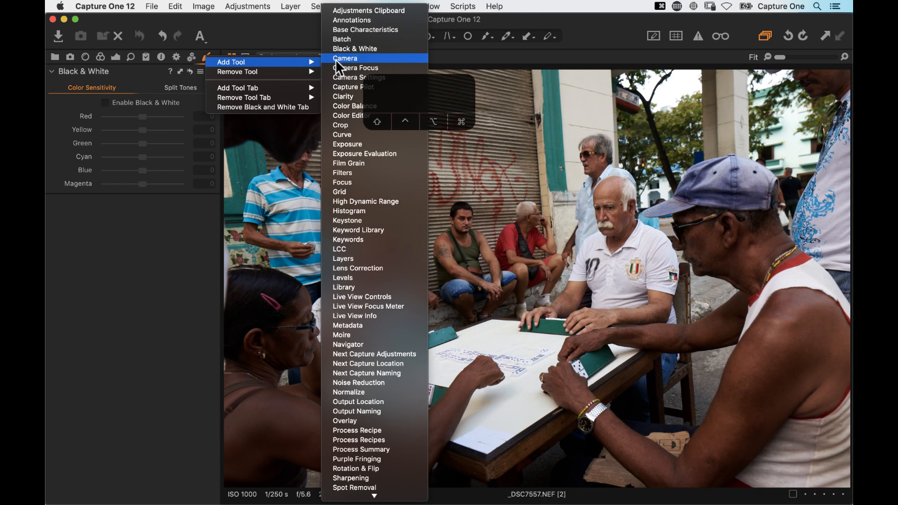
pyautogui.click(346, 144)
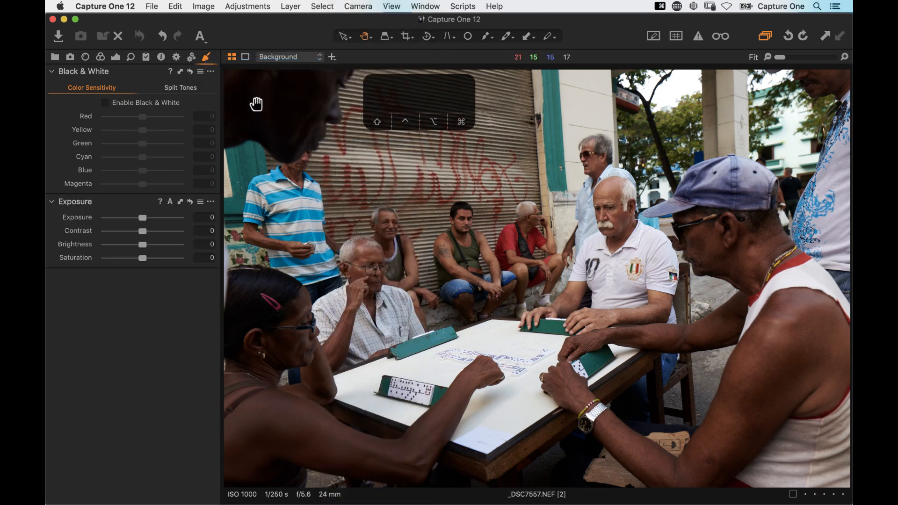
# Step: Add the Curve and Clarity tools to the Black and White tool tab
pyautogui.rightClick(205, 57)
pyautogui.moveTo(313, 62)
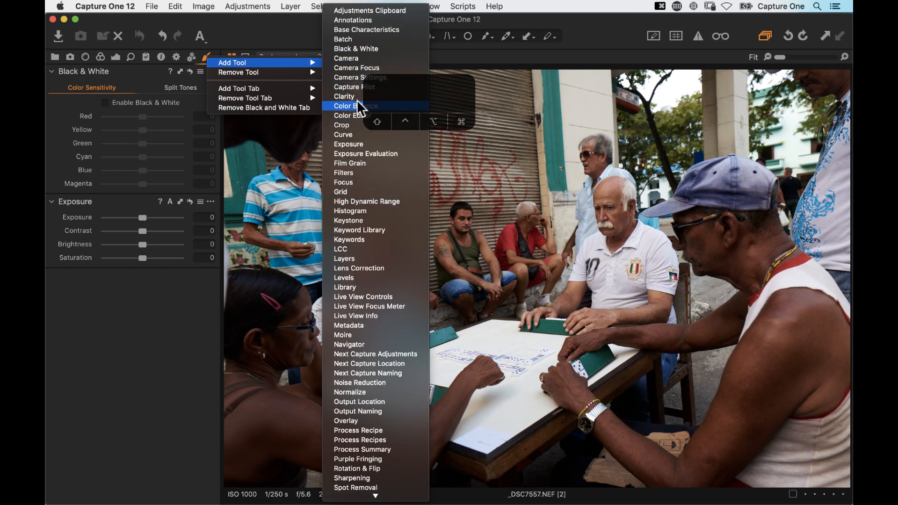
pyautogui.click(350, 133)
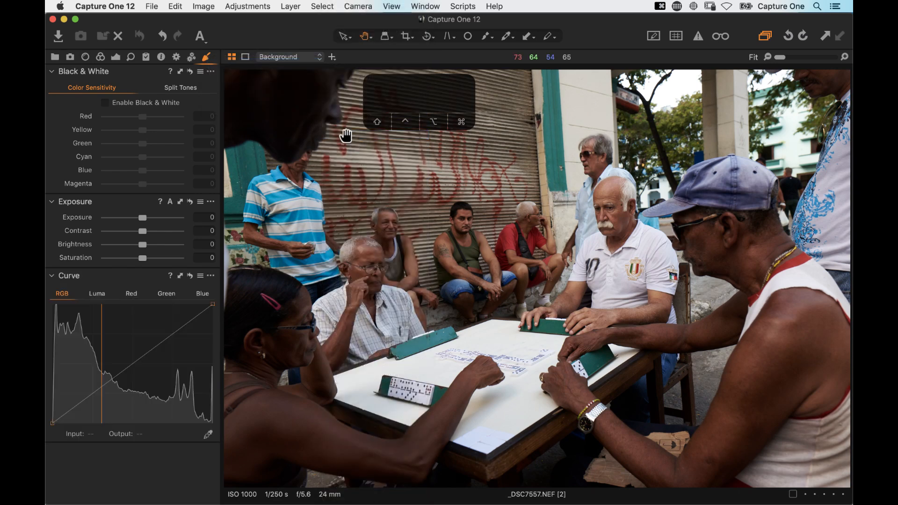
pyautogui.rightClick(206, 57)
pyautogui.moveTo(243, 63)
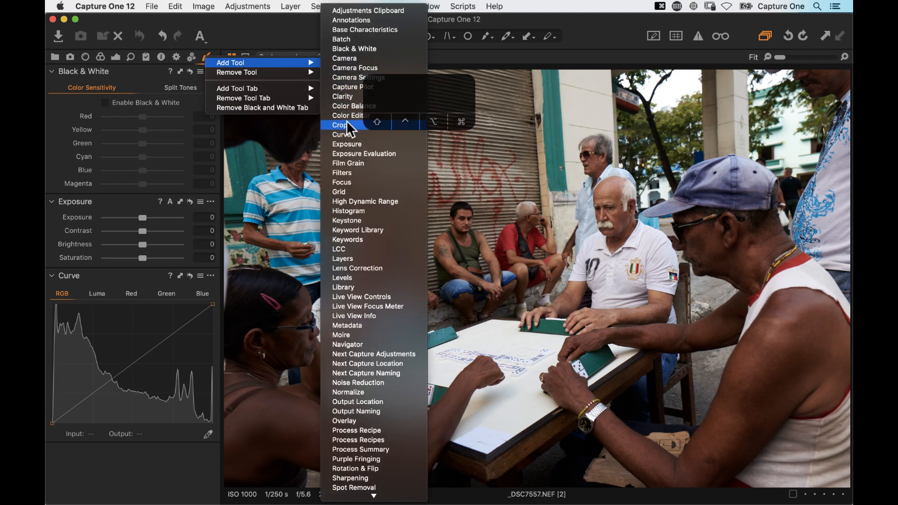
pyautogui.click(346, 96)
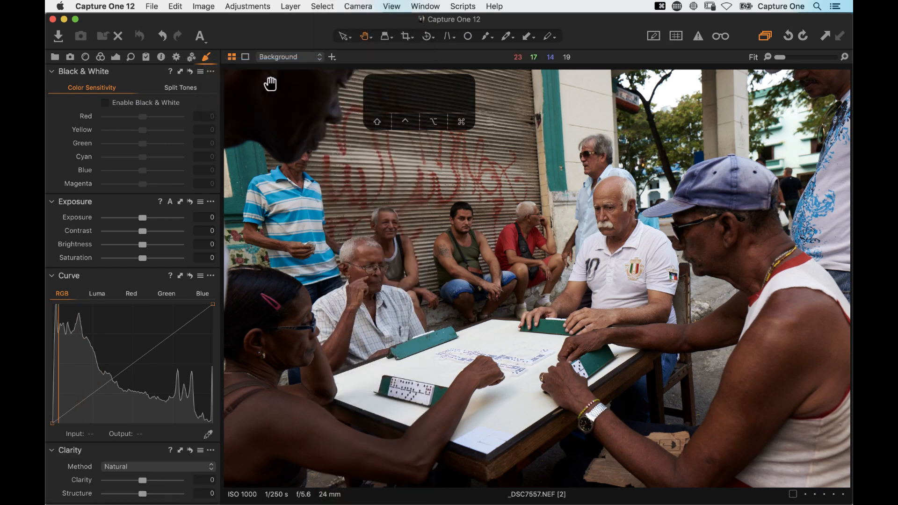
# Step: Add the High Dynamic Range tool to the Black and White tool tab
pyautogui.click(205, 56)
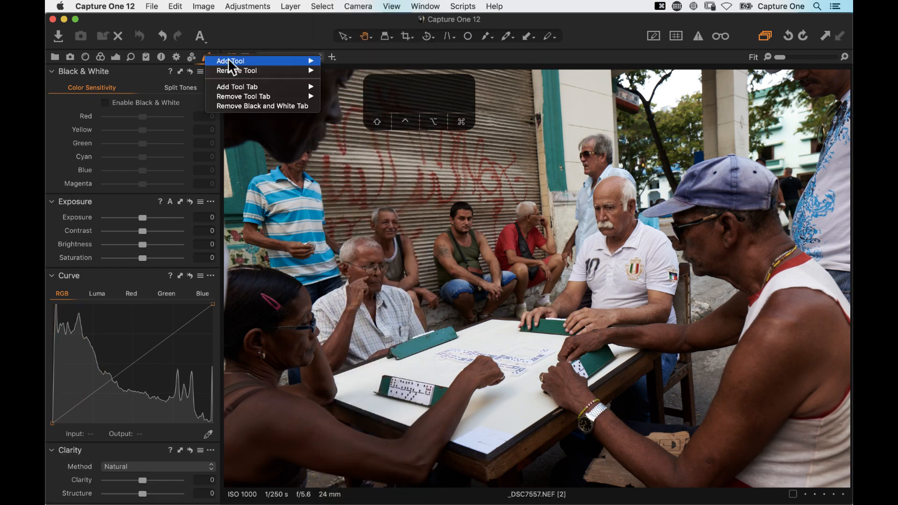
pyautogui.moveTo(229, 61)
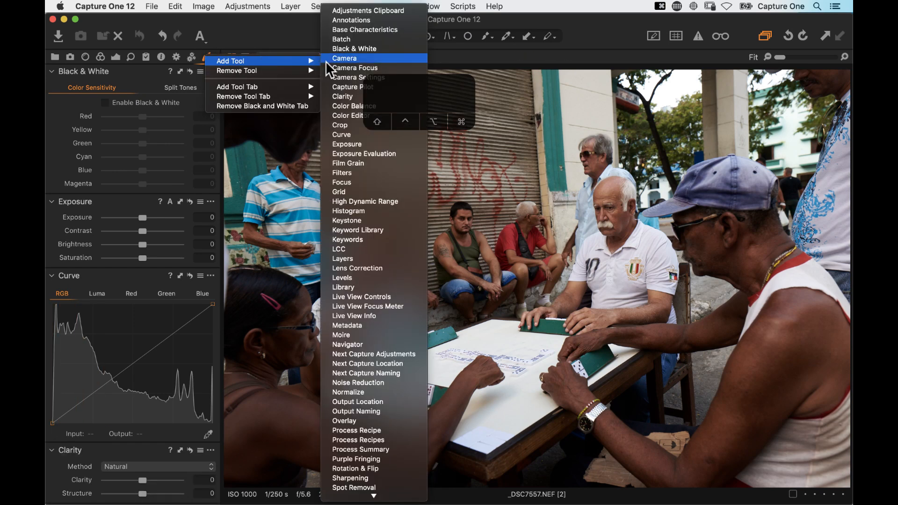
pyautogui.click(358, 199)
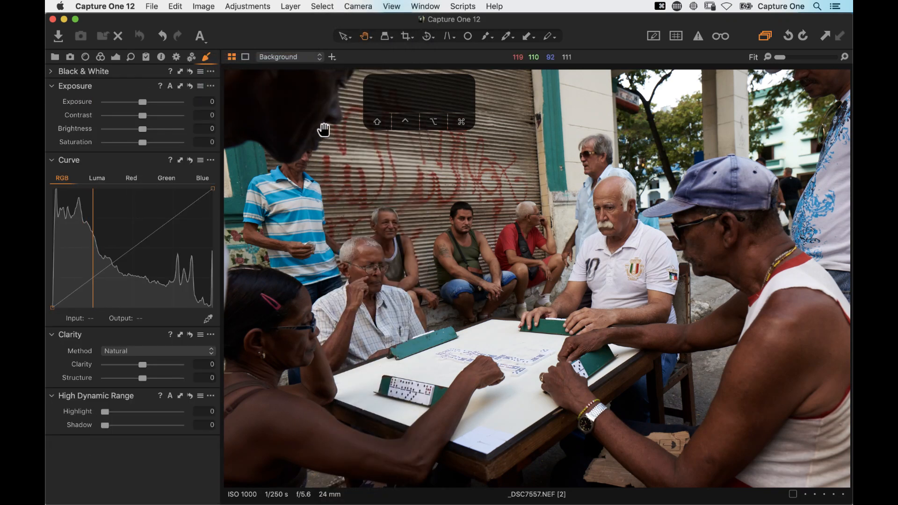
# Step: Collapse the Curve tool and move it below High Dynamic Range as the last tool in the tab
pyautogui.moveTo(411, 82); pyautogui.dragTo(277, 83)
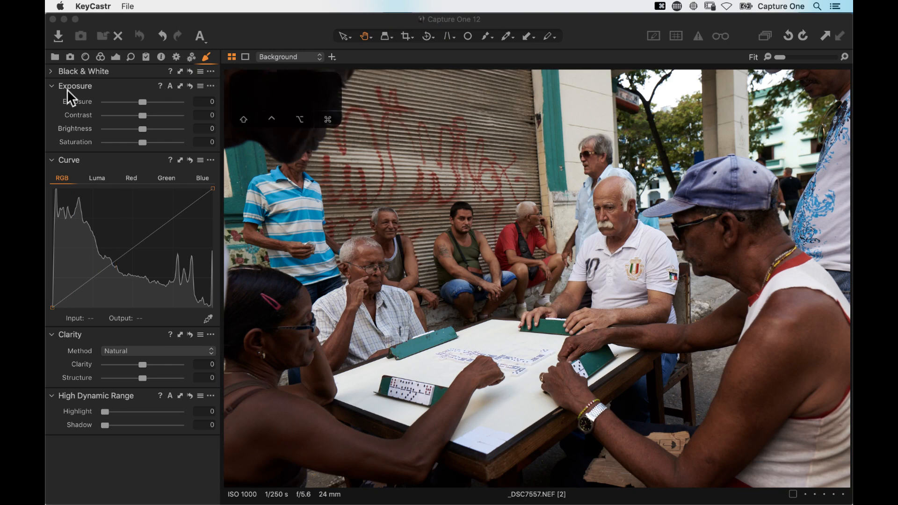
pyautogui.click(52, 159)
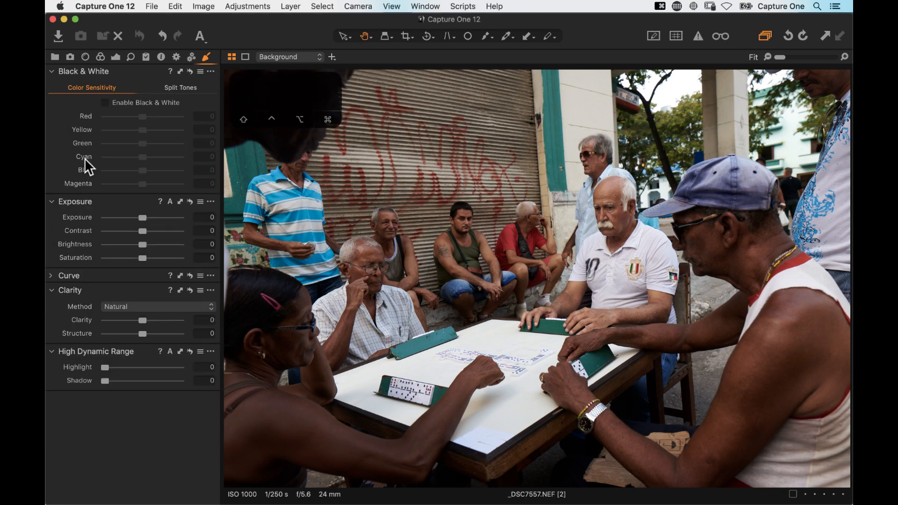
pyautogui.moveTo(72, 273); pyautogui.dragTo(79, 385)
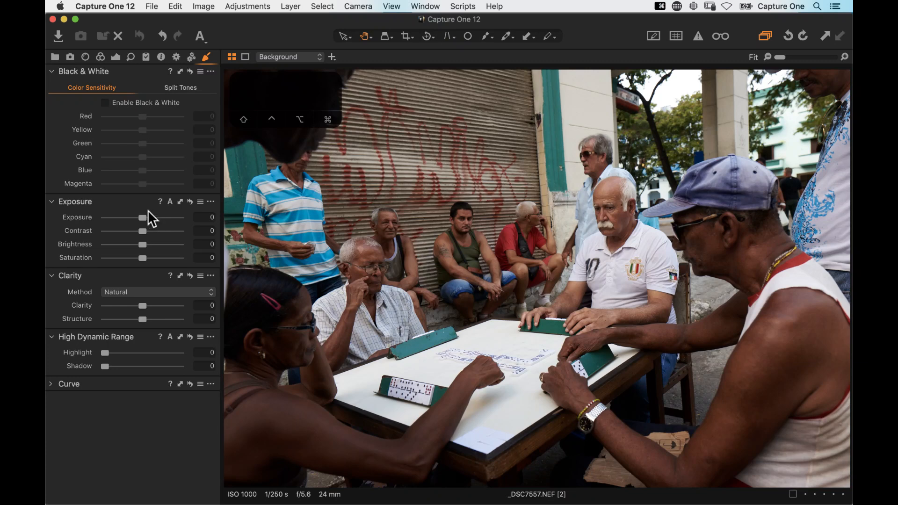
# Step: Toggle the black and white conversion on and back off to compare the photo with its color version
pyautogui.click(107, 102)
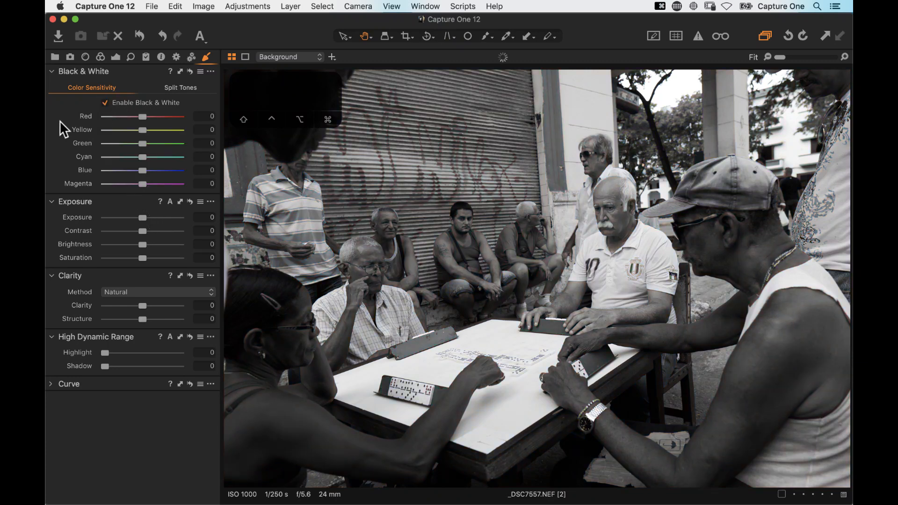
pyautogui.click(102, 102)
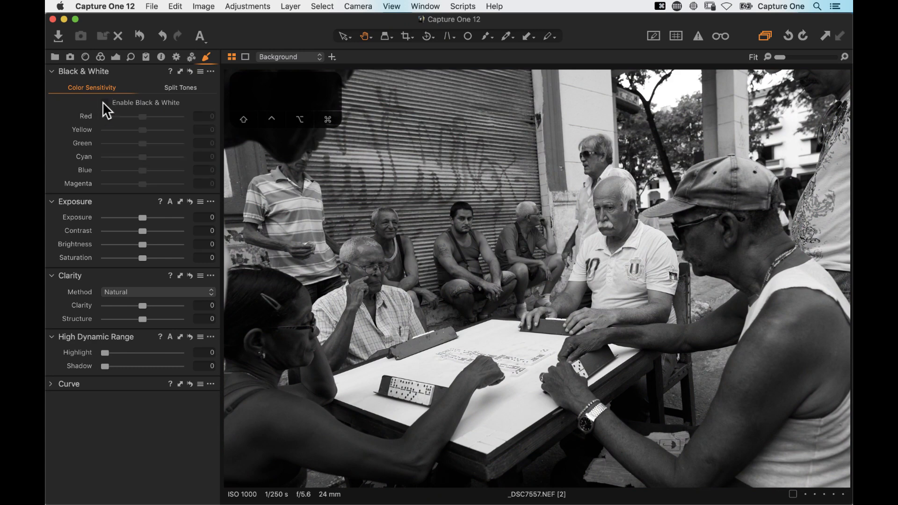
# Step: Enable the black and white conversion and set the color sensitivity to Red -15, Yellow -39, Green -42, Cyan -27, Blue 34 and Magenta -17
pyautogui.click(116, 58)
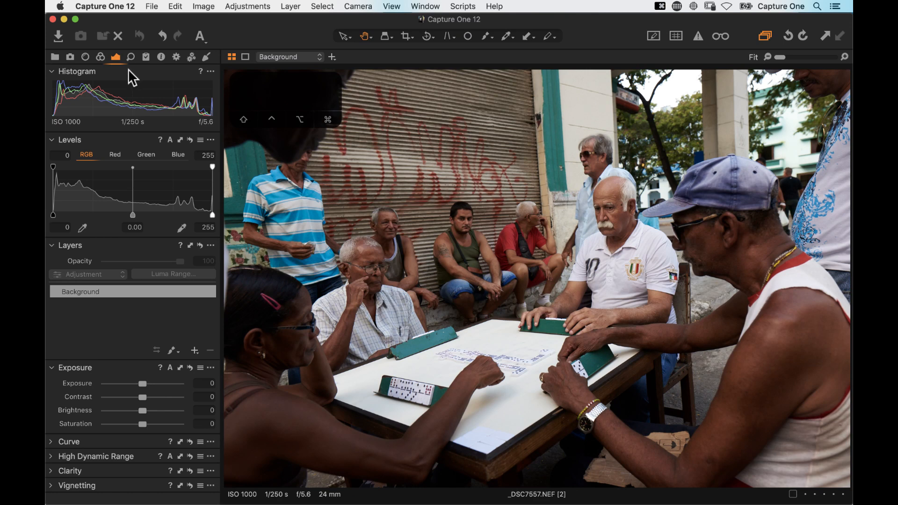
pyautogui.click(205, 57)
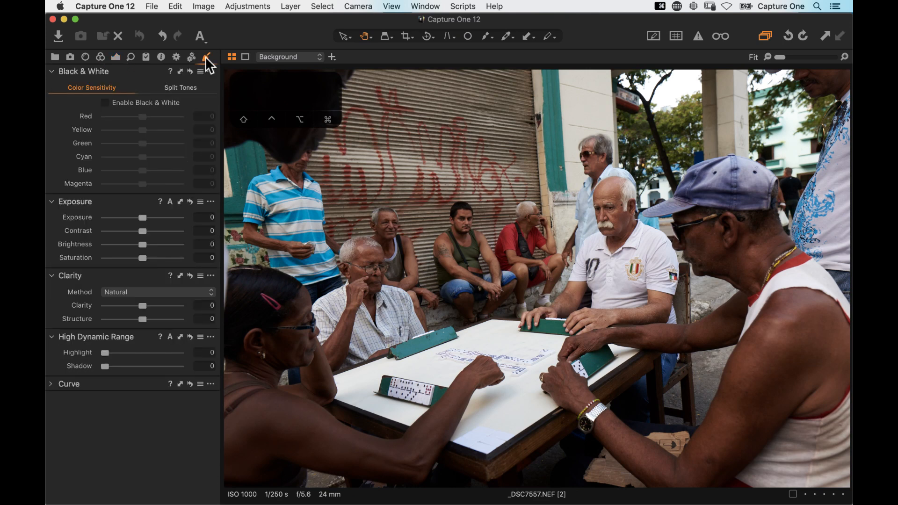
pyautogui.click(105, 103)
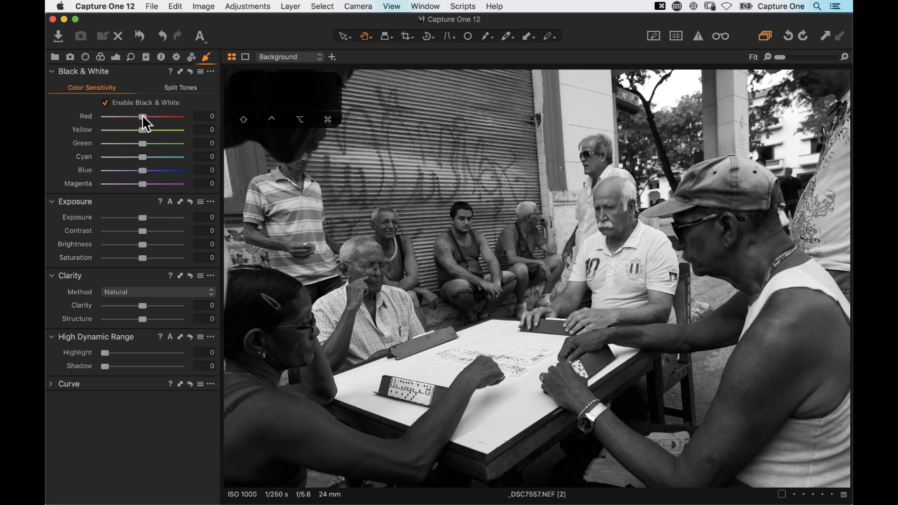
pyautogui.moveTo(143, 115)
pyautogui.mouseDown()
pyautogui.moveTo(122, 117)
pyautogui.moveTo(149, 117)
pyautogui.moveTo(140, 120)
pyautogui.mouseUp()
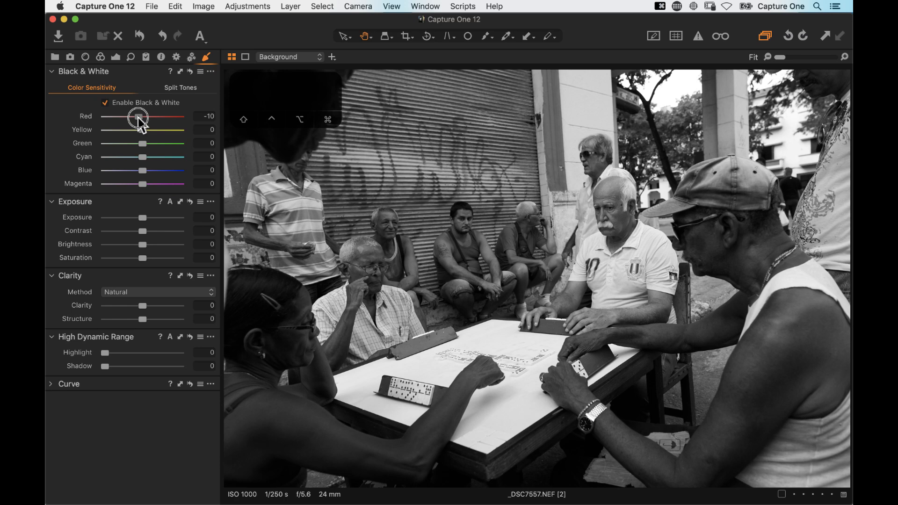
pyautogui.moveTo(139, 120); pyautogui.dragTo(124, 144)
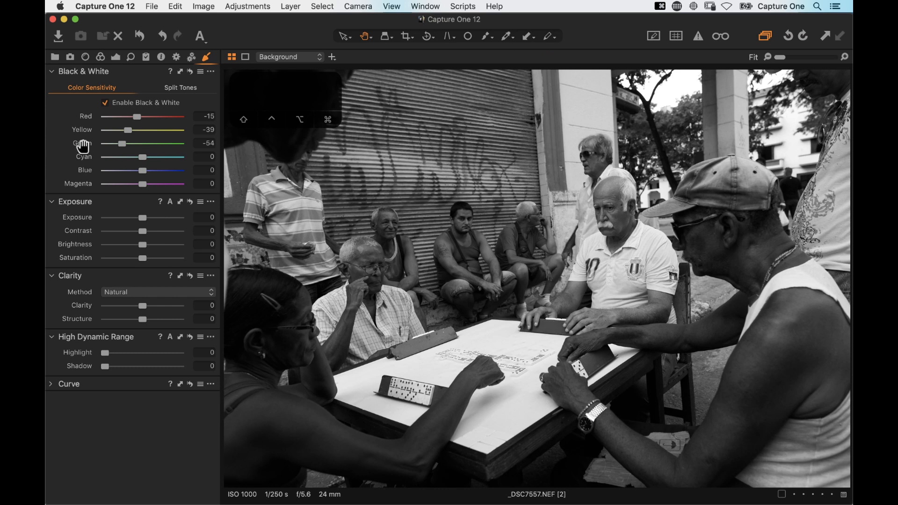
pyautogui.moveTo(122, 143); pyautogui.dragTo(136, 185)
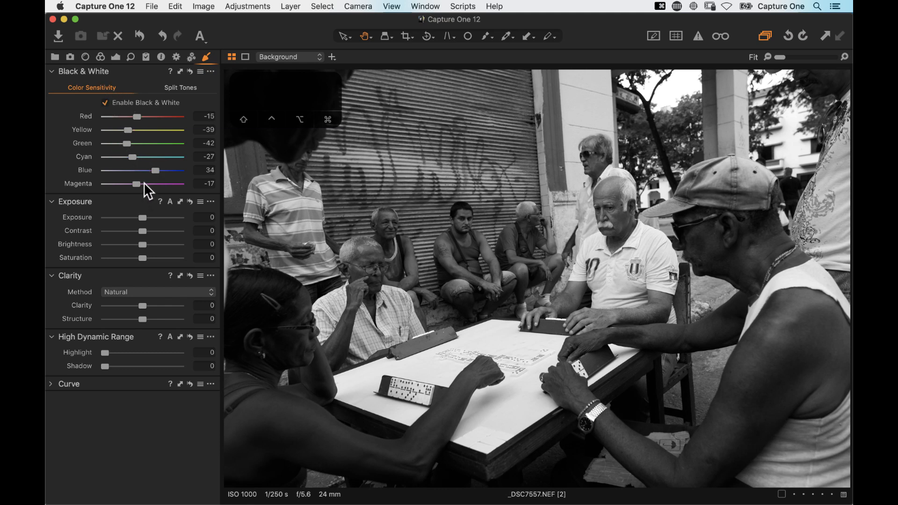
# Step: Try split toning with highlights at hue 59, saturation 13 and shadows at hue 239, saturation 9, and reset all four values to 0
pyautogui.click(192, 90)
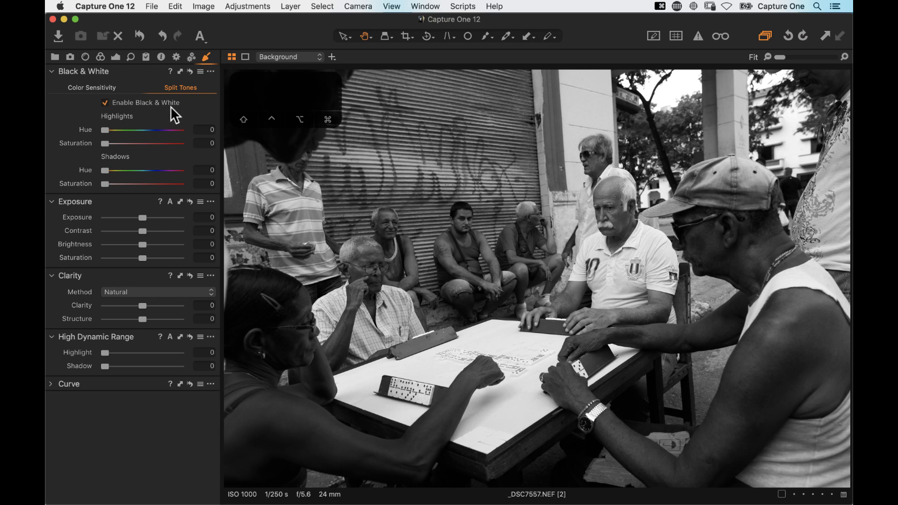
pyautogui.moveTo(104, 131)
pyautogui.mouseDown()
pyautogui.moveTo(117, 131)
pyautogui.moveTo(114, 143)
pyautogui.mouseUp()
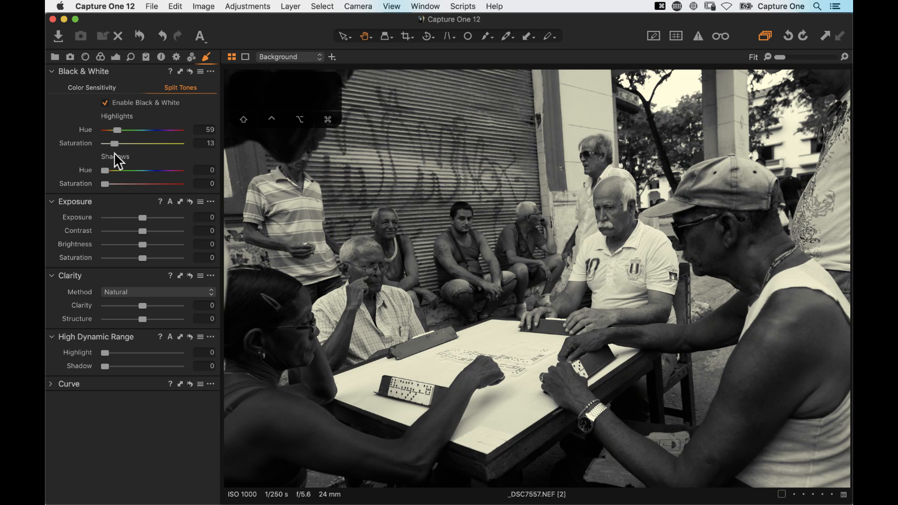
pyautogui.moveTo(107, 169)
pyautogui.mouseDown()
pyautogui.moveTo(157, 170)
pyautogui.moveTo(112, 184)
pyautogui.mouseUp()
pyautogui.moveTo(117, 130); pyautogui.dragTo(96, 143)
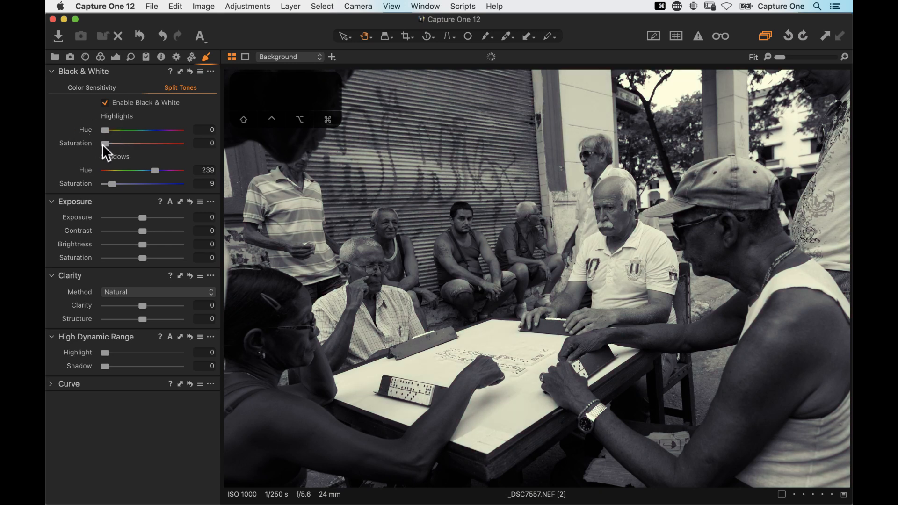
pyautogui.moveTo(154, 172); pyautogui.dragTo(85, 182)
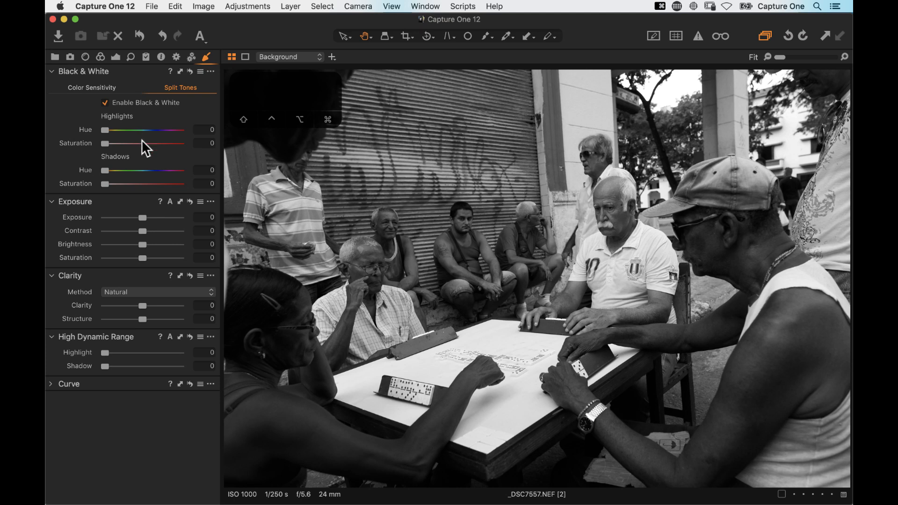
pyautogui.press('super+3')
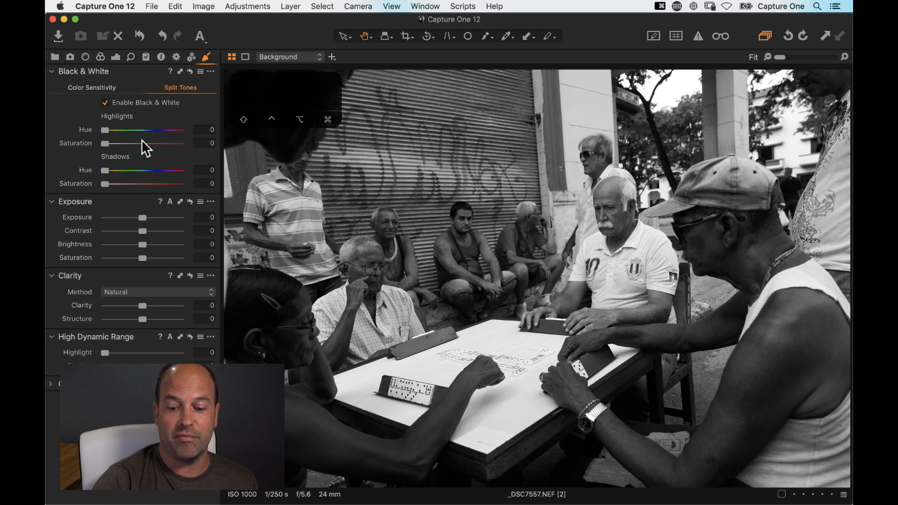
pyautogui.press('super+2')
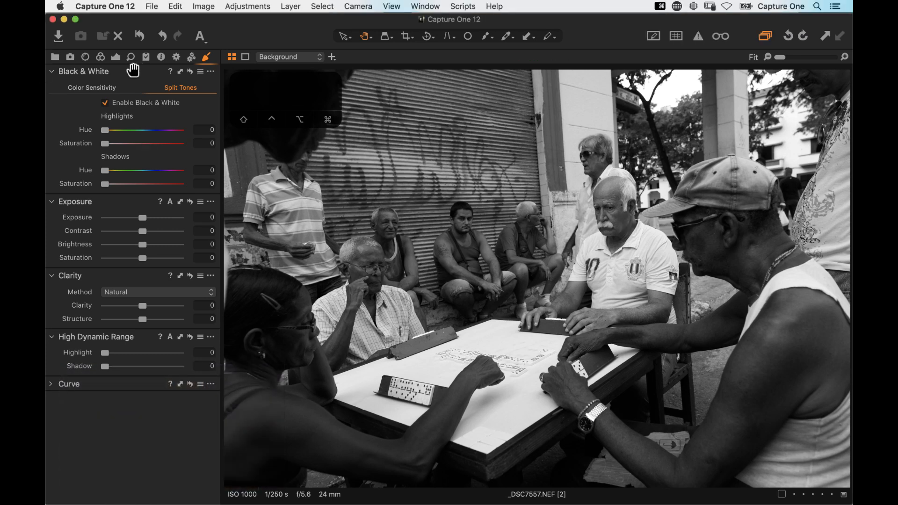
# Step: Set the street photo's exposure contrast to 16 and its High Dynamic Range to Highlight 48 and Shadow 13
pyautogui.click(94, 88)
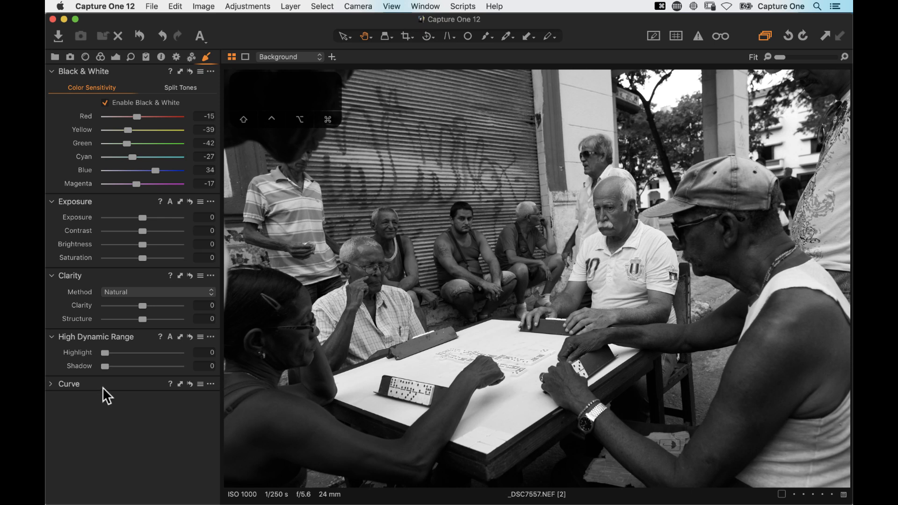
pyautogui.moveTo(144, 230); pyautogui.dragTo(153, 231)
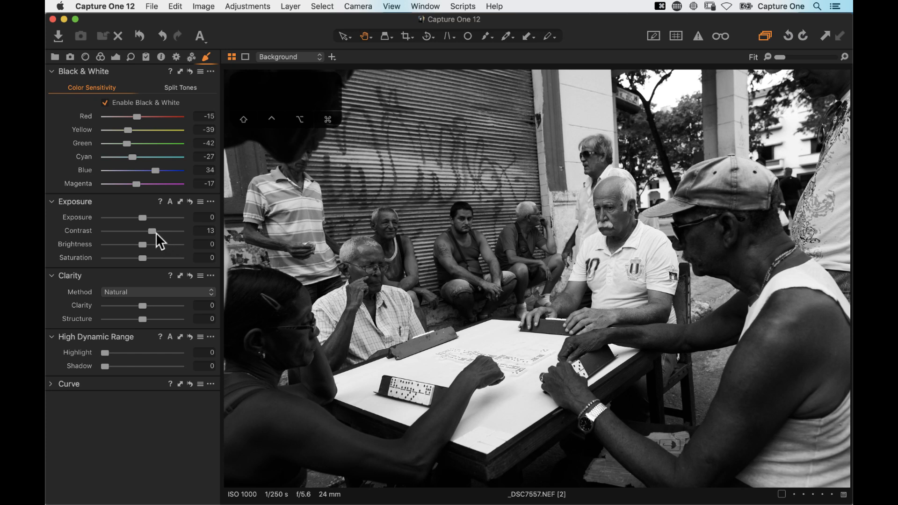
pyautogui.click(153, 231)
pyautogui.click(112, 354)
pyautogui.moveTo(113, 353)
pyautogui.mouseDown()
pyautogui.moveTo(143, 356)
pyautogui.moveTo(104, 366)
pyautogui.moveTo(122, 366)
pyautogui.moveTo(114, 367)
pyautogui.mouseUp()
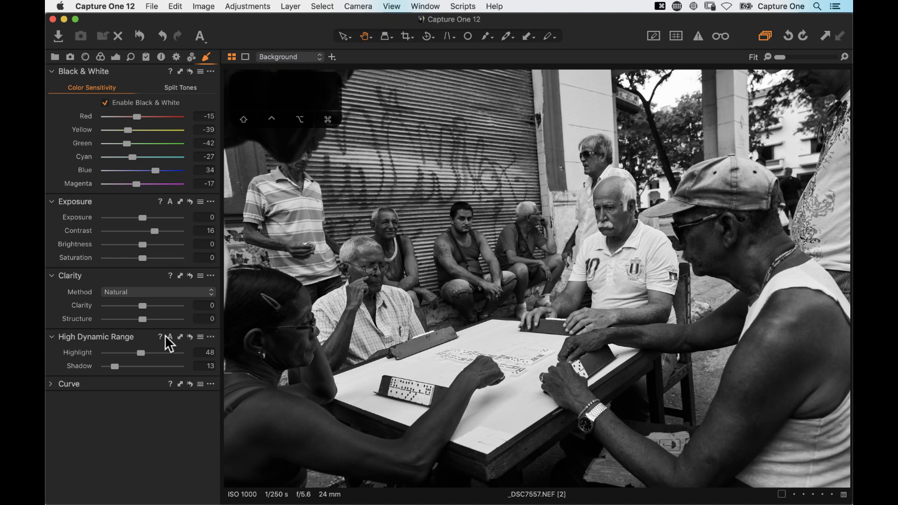
# Step: Set Clarity to 35 with the Natural method and raise the High Dynamic Range highlight to 59
pyautogui.press('super+3')
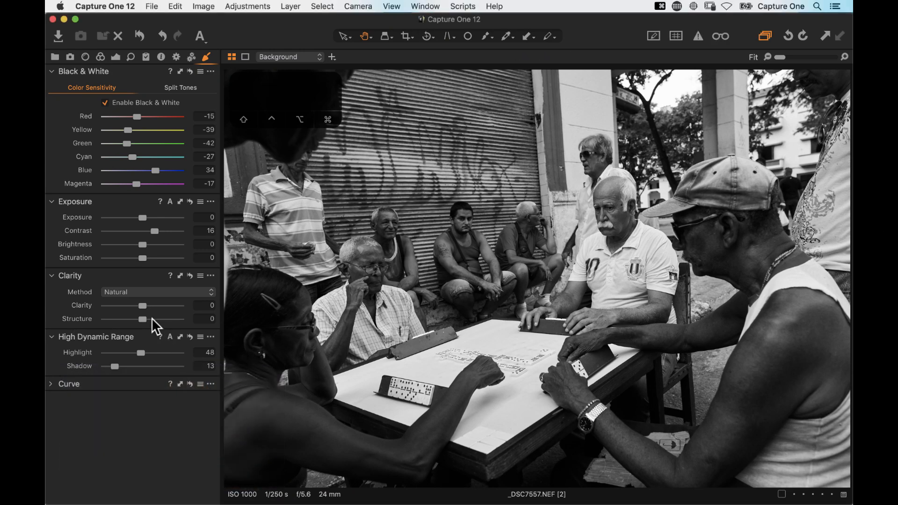
pyautogui.moveTo(143, 306); pyautogui.dragTo(155, 306)
pyautogui.moveTo(140, 353); pyautogui.dragTo(153, 356)
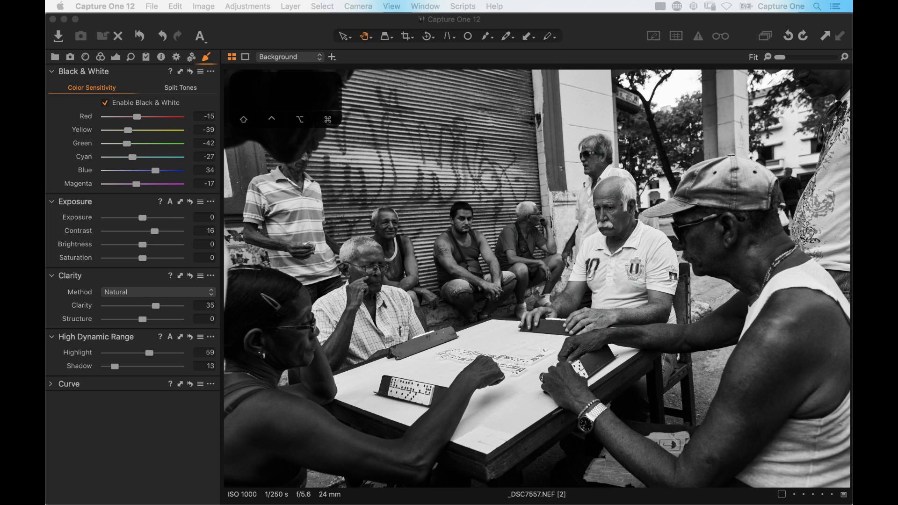
pyautogui.write('car')
pyautogui.press('BackSpace')
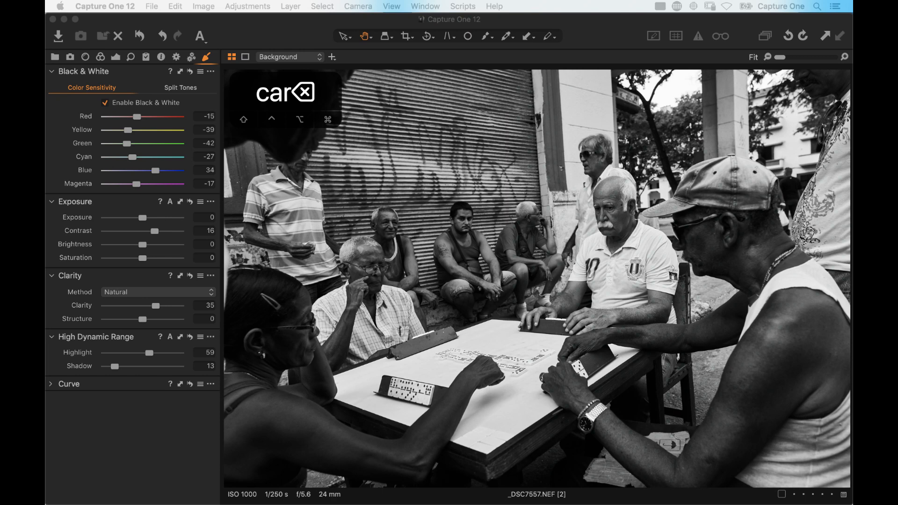
pyautogui.press('BackSpace')
pyautogui.press('BackSpace')
pyautogui.press('BackSpace')
pyautogui.press('BackSpace')
pyautogui.press('BackSpace')
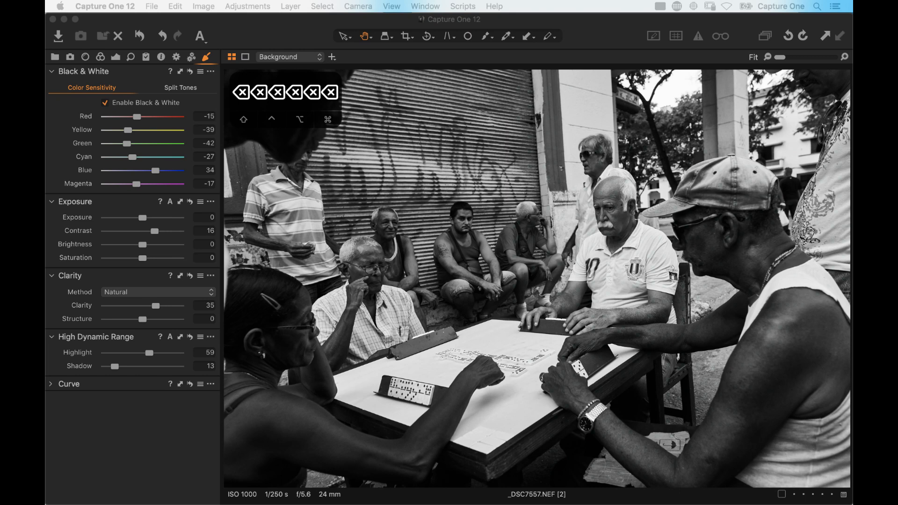
pyautogui.press('super+3')
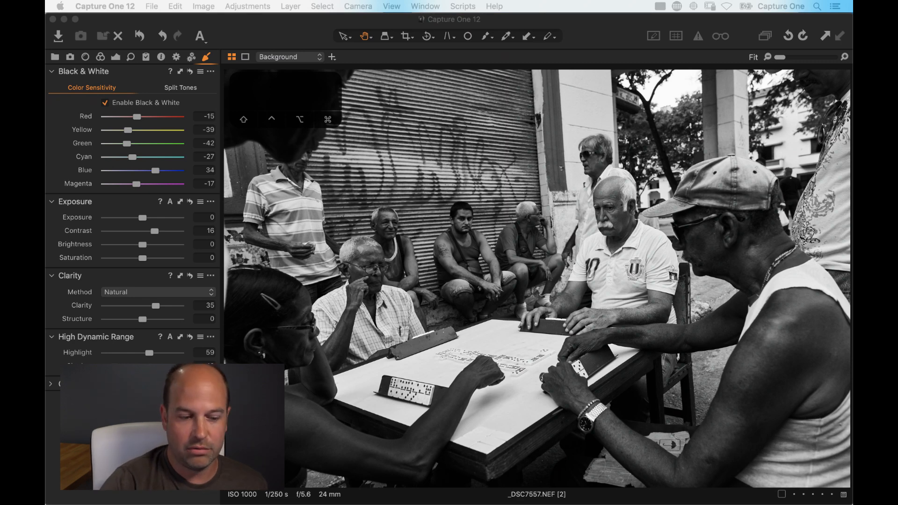
pyautogui.press('super+2')
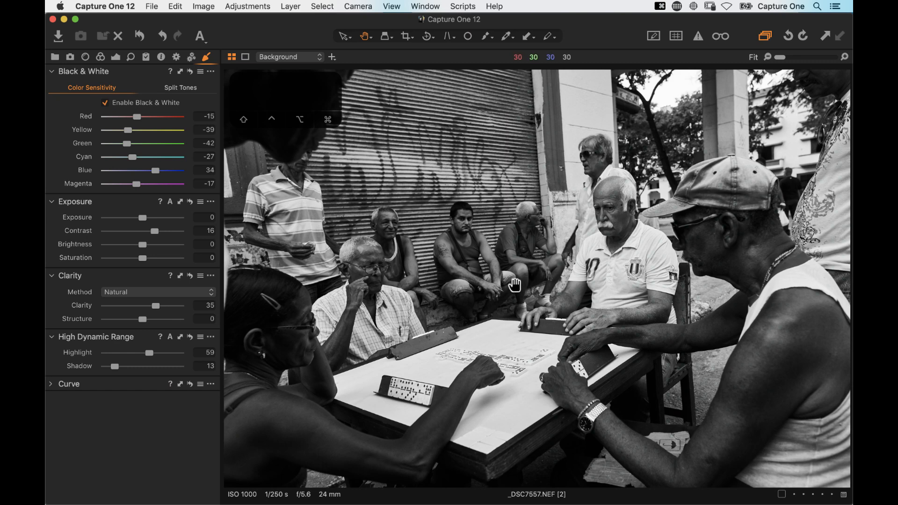
# Step: Show the image browser, open the color variant of the IQ3-100-Trichromatic snowy mountain photo, and hide the browser again
pyautogui.press('super+b')
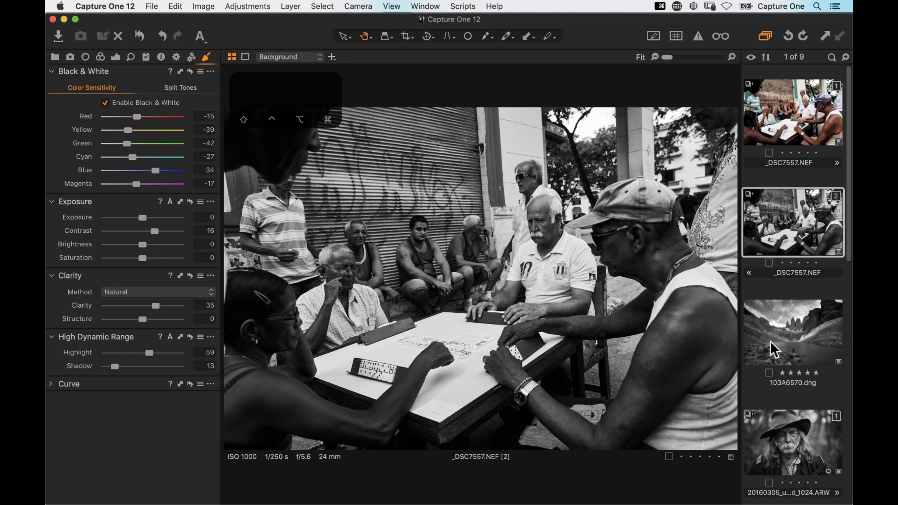
pyautogui.scroll(-7, 790, 330)
pyautogui.scroll(-5, 791, 321)
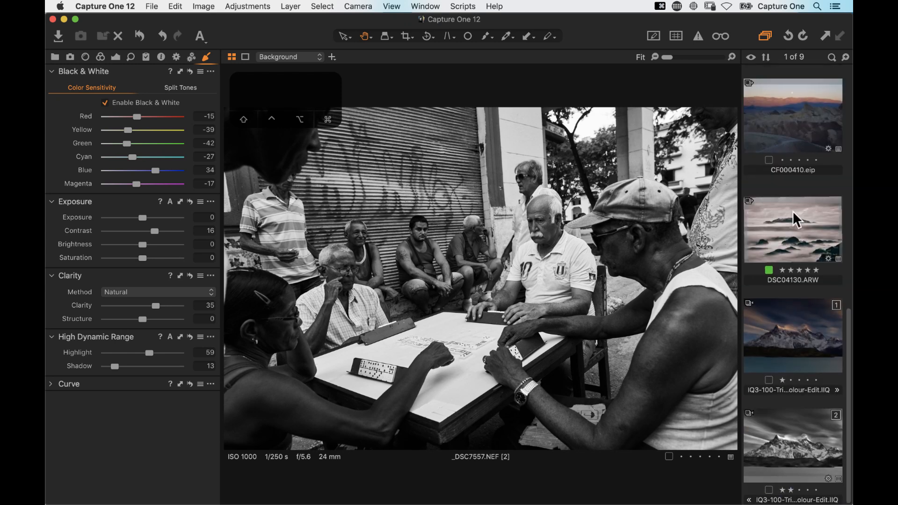
pyautogui.click(794, 344)
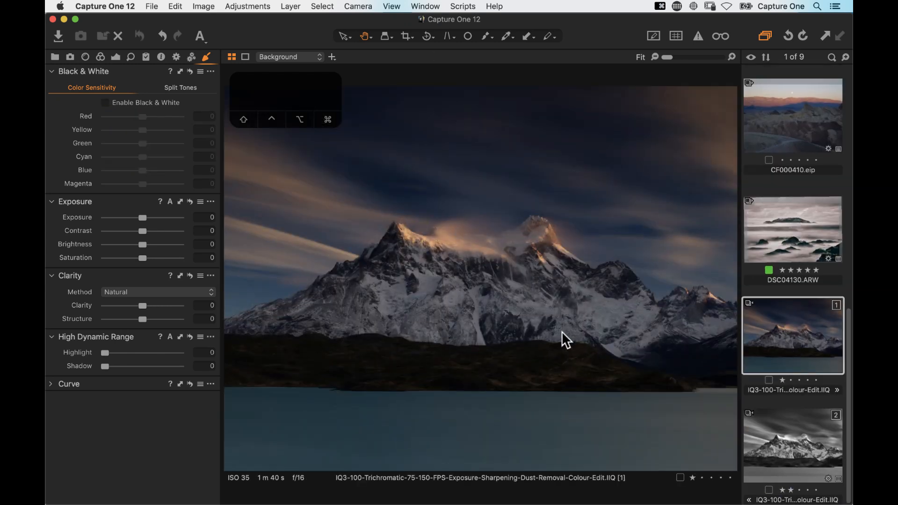
pyautogui.press('super+b')
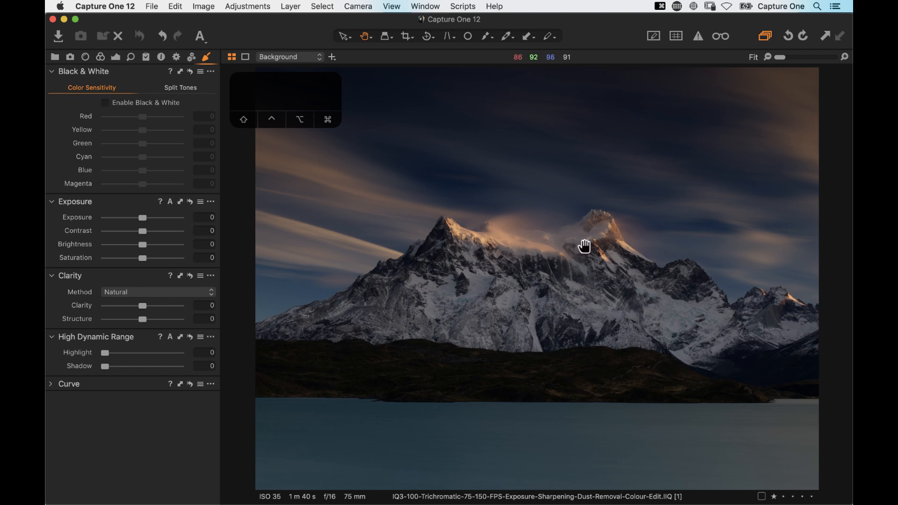
# Step: Upgrade the mountain photo's processing engine to Capture One 12 and set its base curve to Linear Response
pyautogui.click(116, 57)
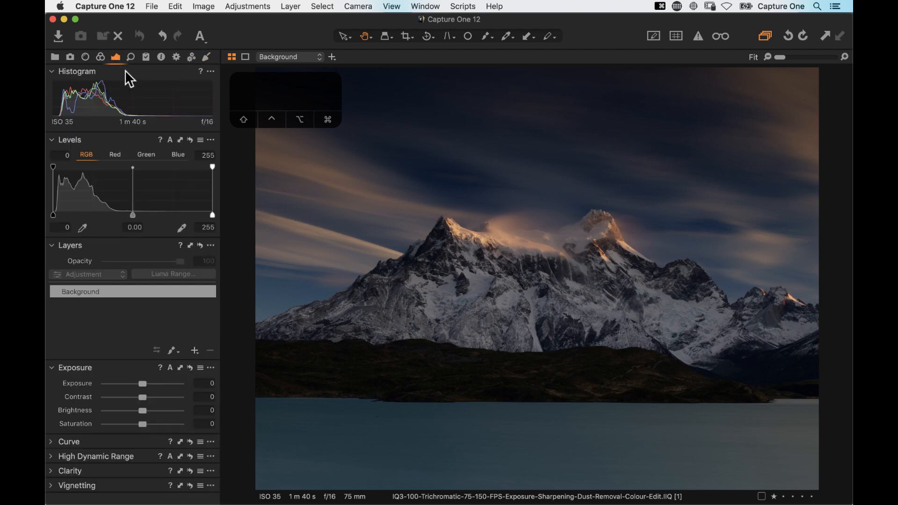
pyautogui.click(100, 57)
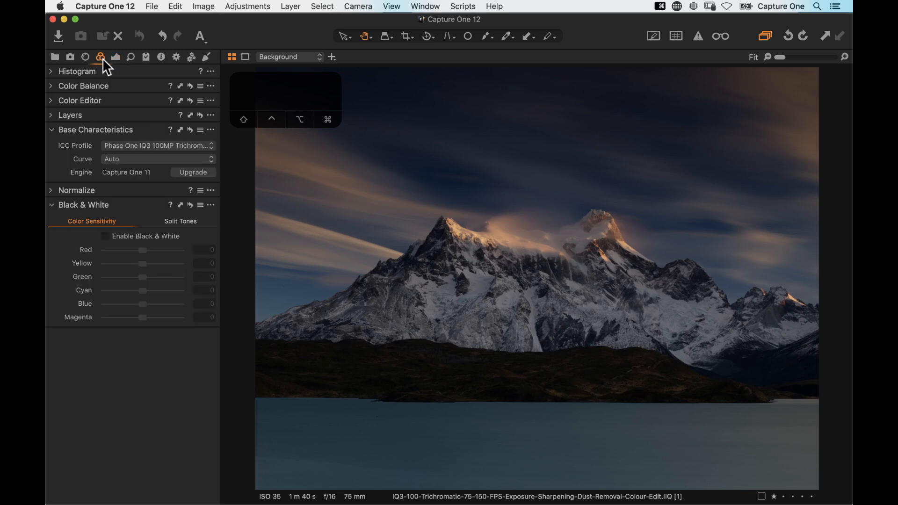
pyautogui.click(192, 173)
pyautogui.click(513, 209)
pyautogui.click(127, 159)
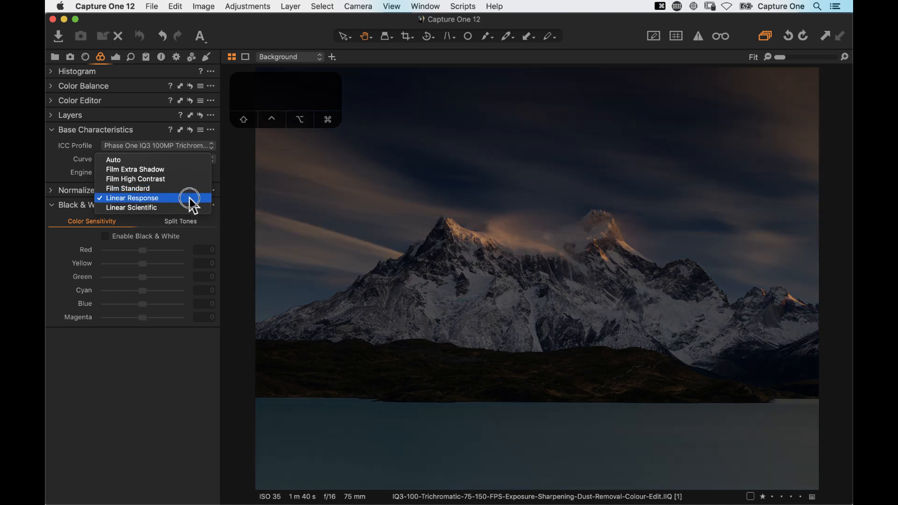
pyautogui.click(186, 198)
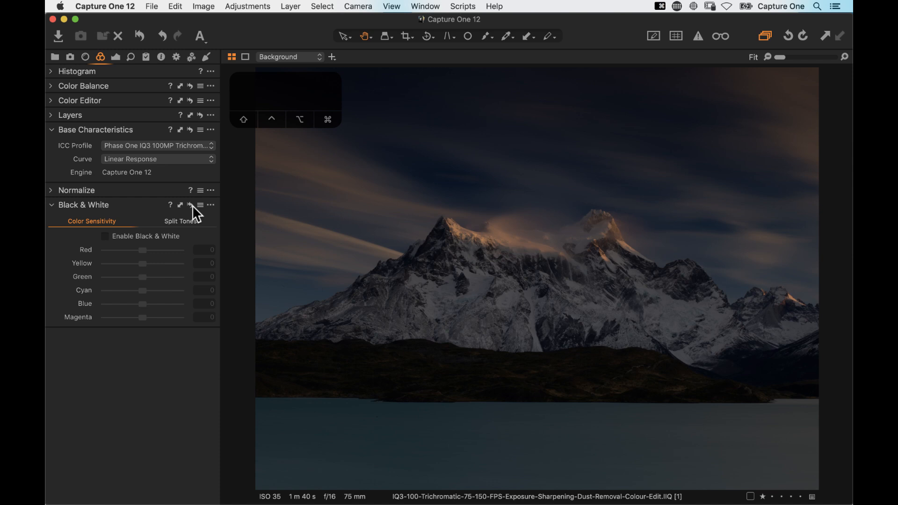
pyautogui.press('super+3')
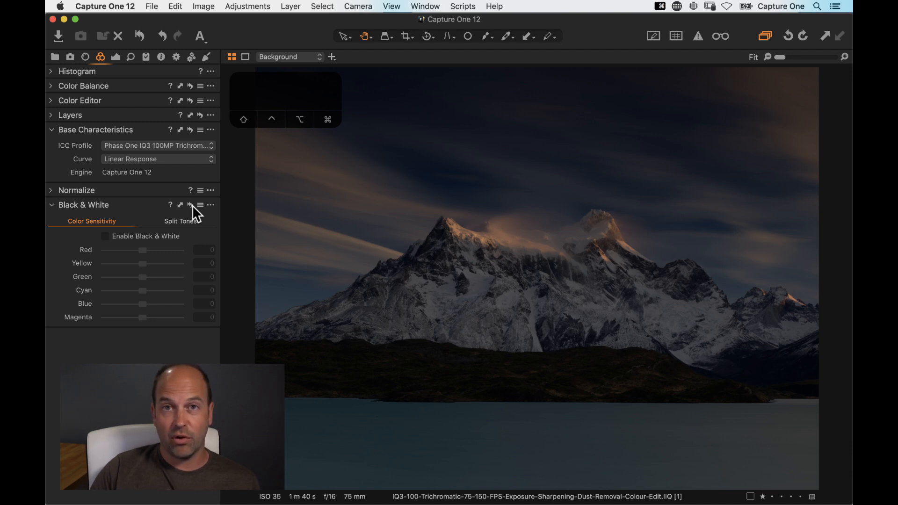
pyautogui.press('super+2')
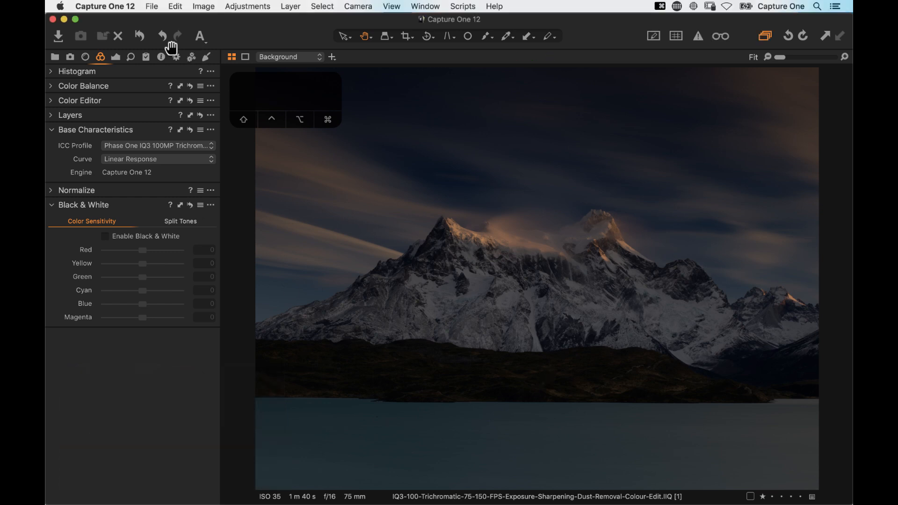
# Step: Crop the mountain photo to about 38.69 × 24.64 in, trimming the lower water and a thin strip of sky, and apply it
pyautogui.click(407, 38)
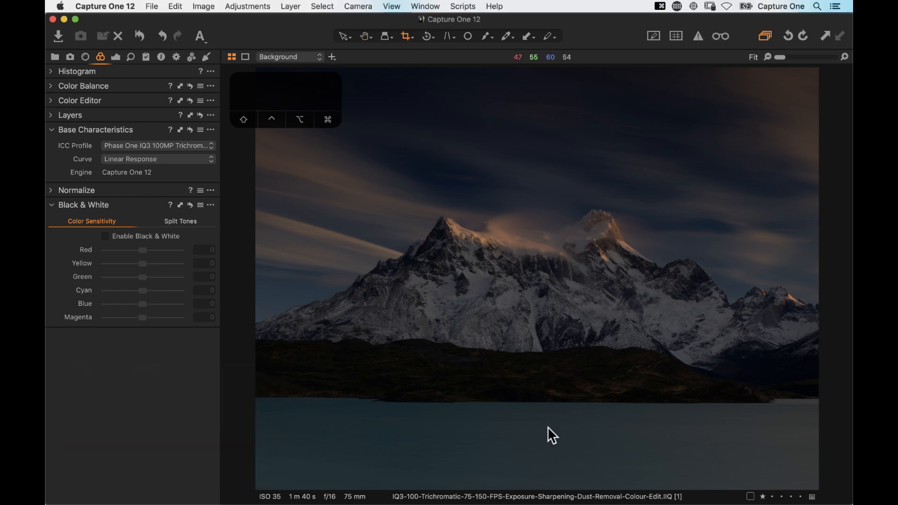
pyautogui.moveTo(544, 482); pyautogui.dragTo(541, 438)
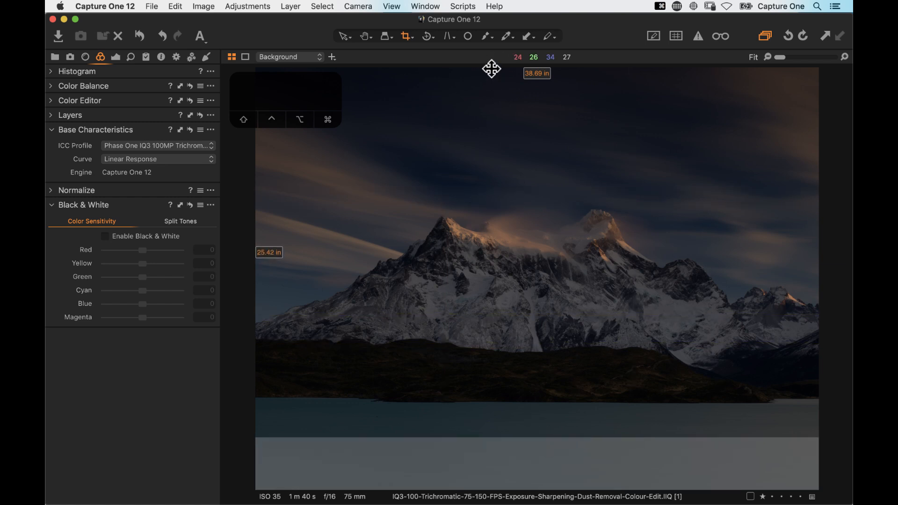
pyautogui.moveTo(493, 70); pyautogui.dragTo(495, 78)
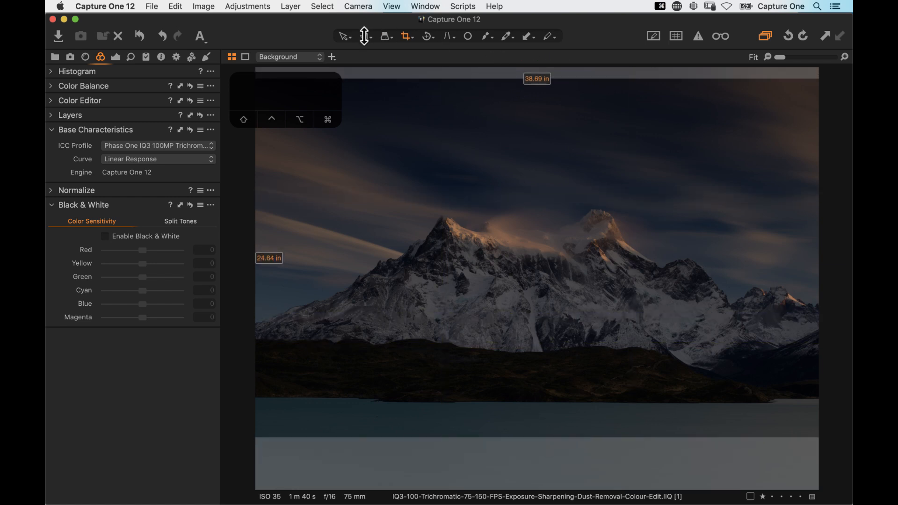
pyautogui.click(365, 36)
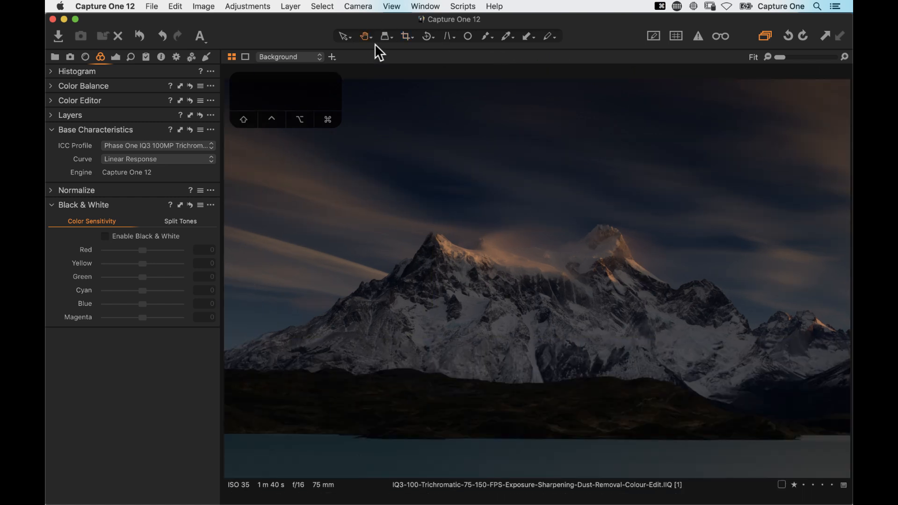
# Step: Set the mountain photo's exposure to 2.09, turn on the exposure warning, and auto-adjust its levels
pyautogui.click(116, 57)
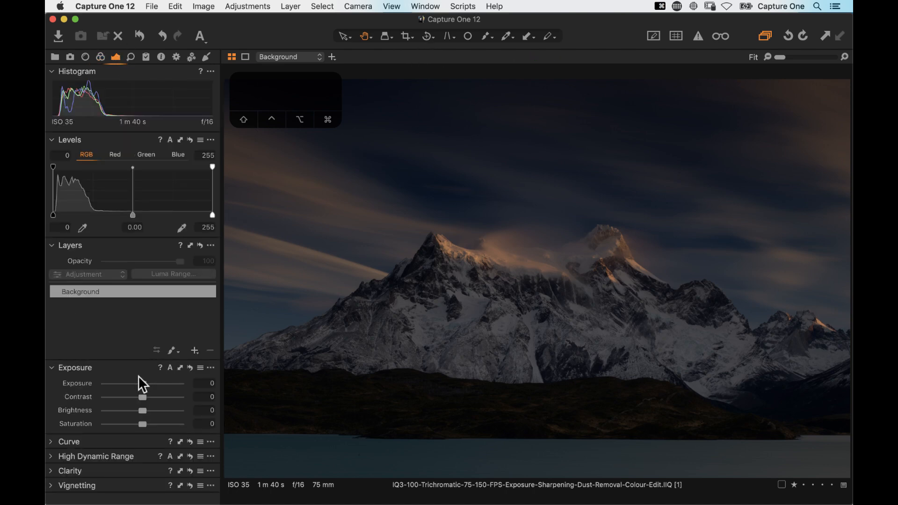
pyautogui.moveTo(141, 383); pyautogui.dragTo(163, 384)
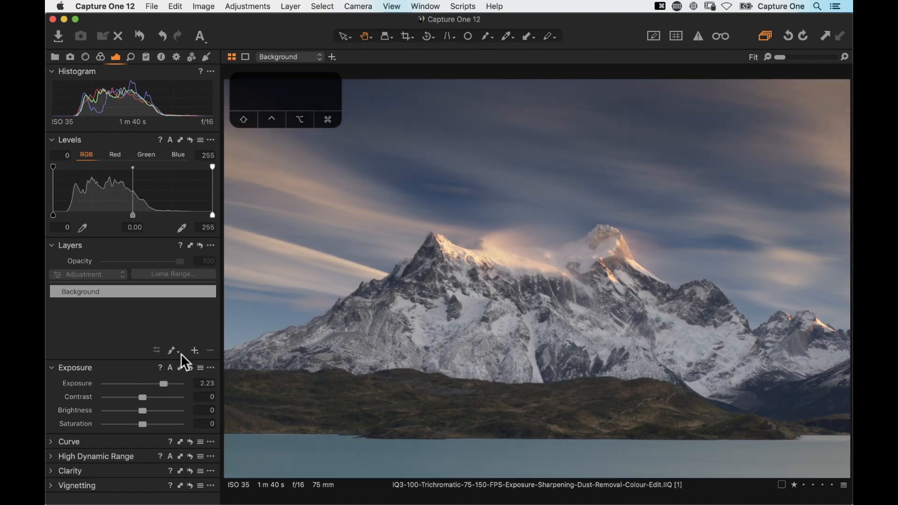
pyautogui.click(699, 37)
pyautogui.moveTo(164, 383); pyautogui.dragTo(161, 383)
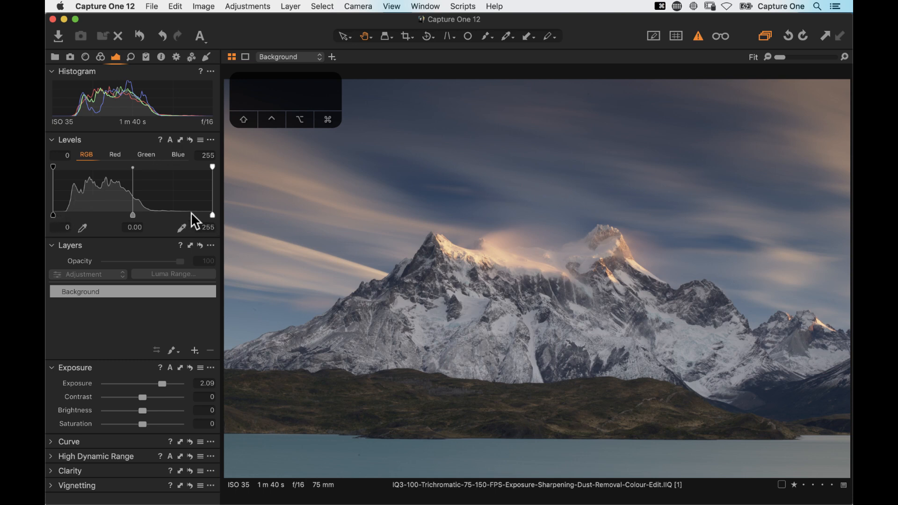
pyautogui.click(170, 141)
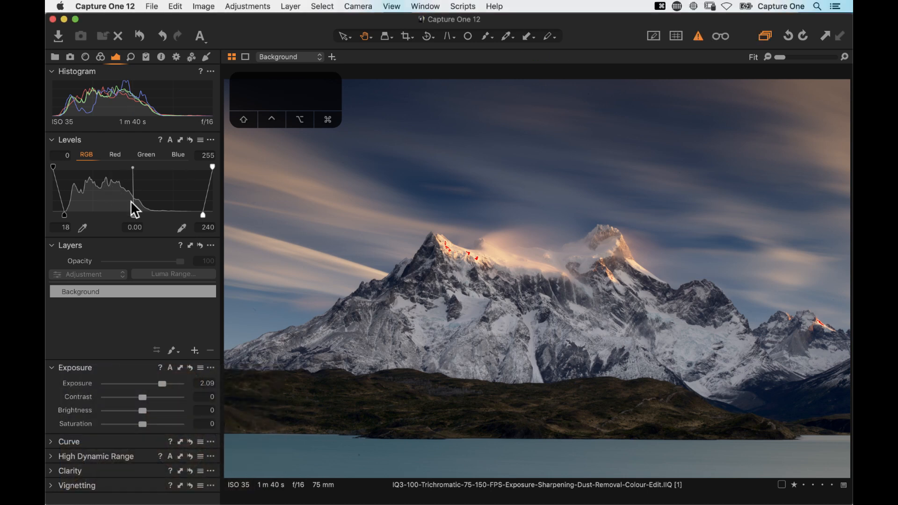
# Step: Enable Black & White and set the color sensitivity to Red 28, Yellow 25, Cyan -12, Blue -24 and Magenta -25
pyautogui.click(206, 56)
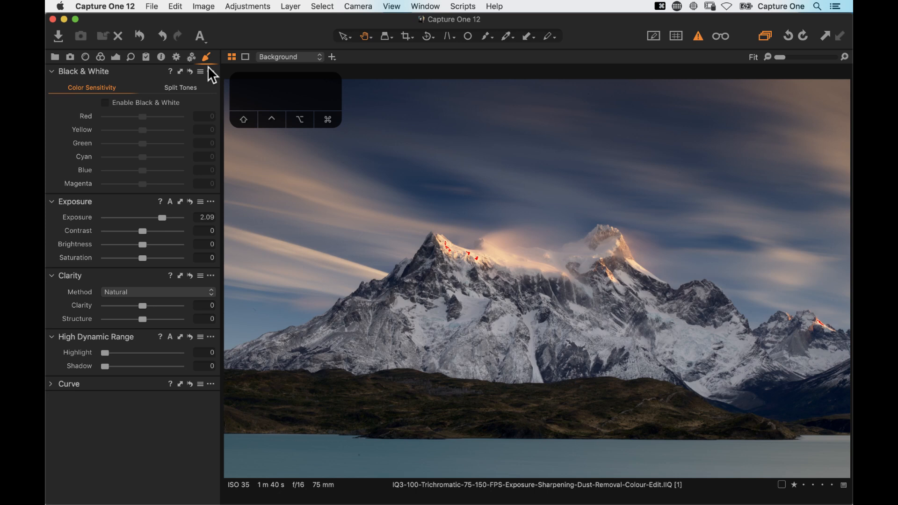
pyautogui.click(106, 103)
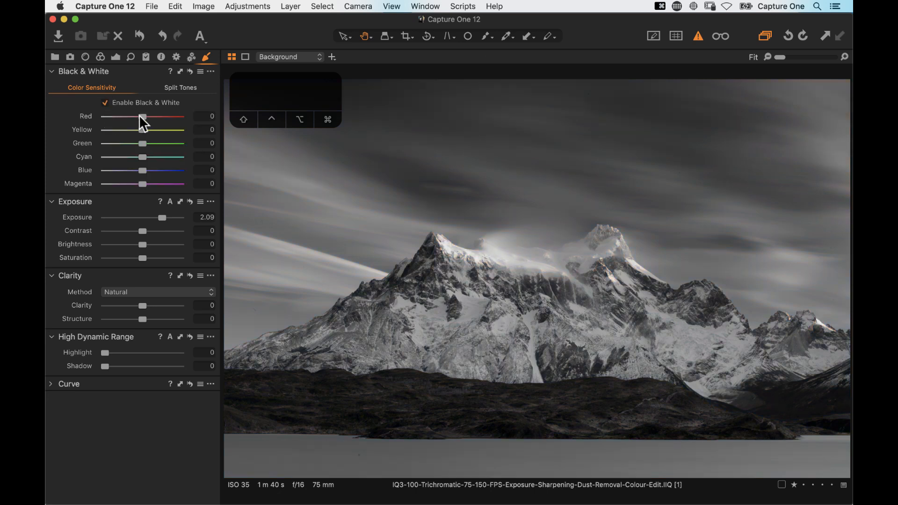
pyautogui.moveTo(140, 114)
pyautogui.mouseDown()
pyautogui.moveTo(120, 115)
pyautogui.moveTo(152, 124)
pyautogui.mouseUp()
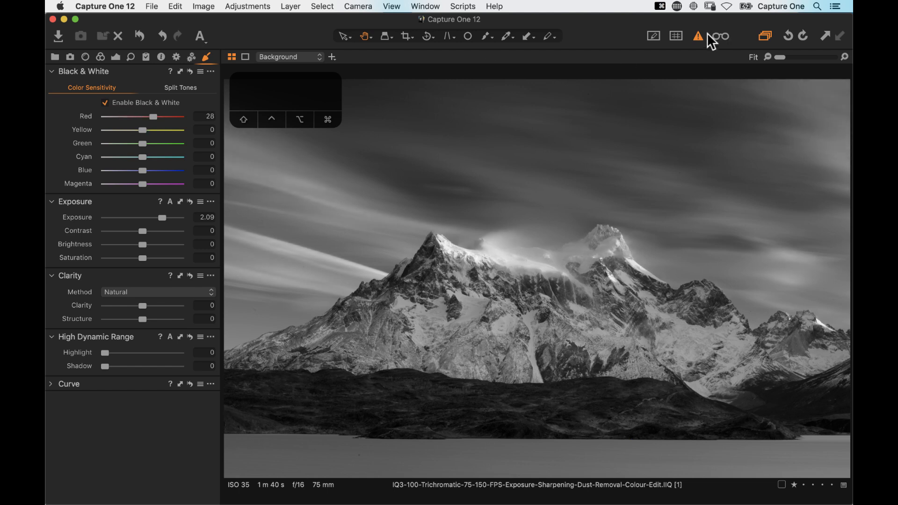
pyautogui.moveTo(143, 130)
pyautogui.mouseDown()
pyautogui.moveTo(125, 131)
pyautogui.moveTo(152, 132)
pyautogui.mouseUp()
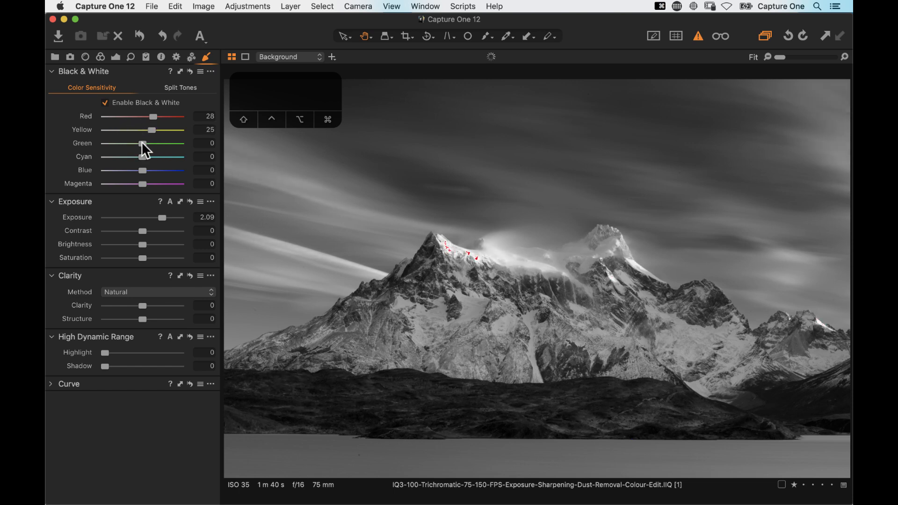
pyautogui.moveTo(141, 157)
pyautogui.mouseDown()
pyautogui.moveTo(161, 158)
pyautogui.moveTo(137, 155)
pyautogui.moveTo(140, 170)
pyautogui.moveTo(133, 171)
pyautogui.mouseUp()
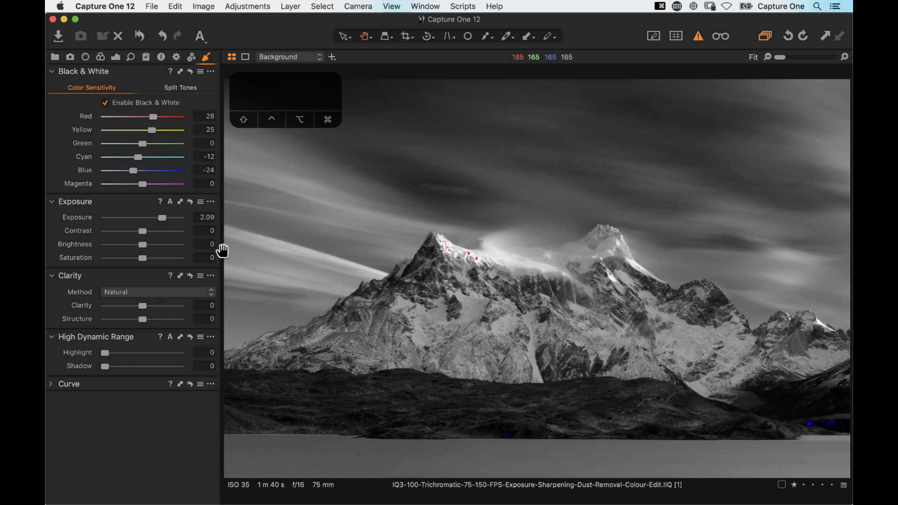
pyautogui.moveTo(140, 184); pyautogui.dragTo(132, 187)
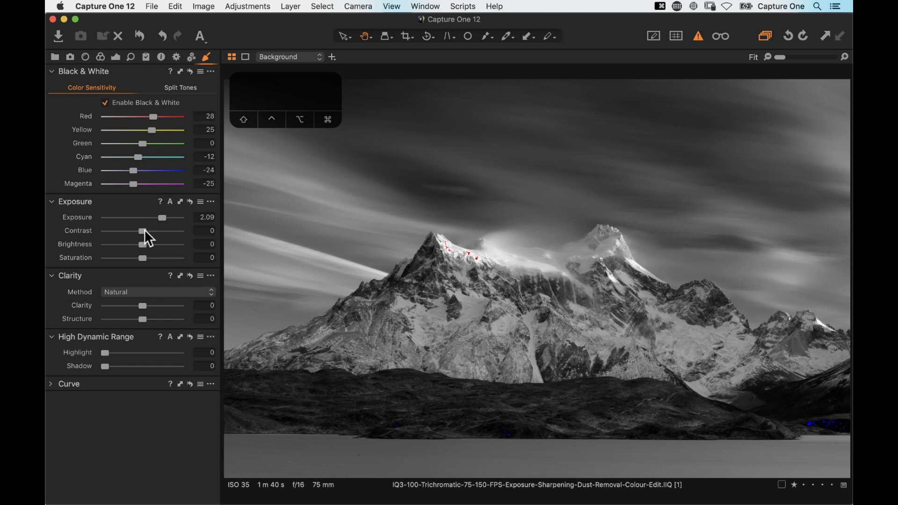
# Step: Set Contrast to 7, Clarity to 55 and the High Dynamic Range shadow to 13, and turn off the exposure warning
pyautogui.moveTo(144, 227); pyautogui.dragTo(150, 229)
pyautogui.moveTo(143, 306); pyautogui.dragTo(163, 307)
pyautogui.moveTo(105, 366); pyautogui.dragTo(116, 368)
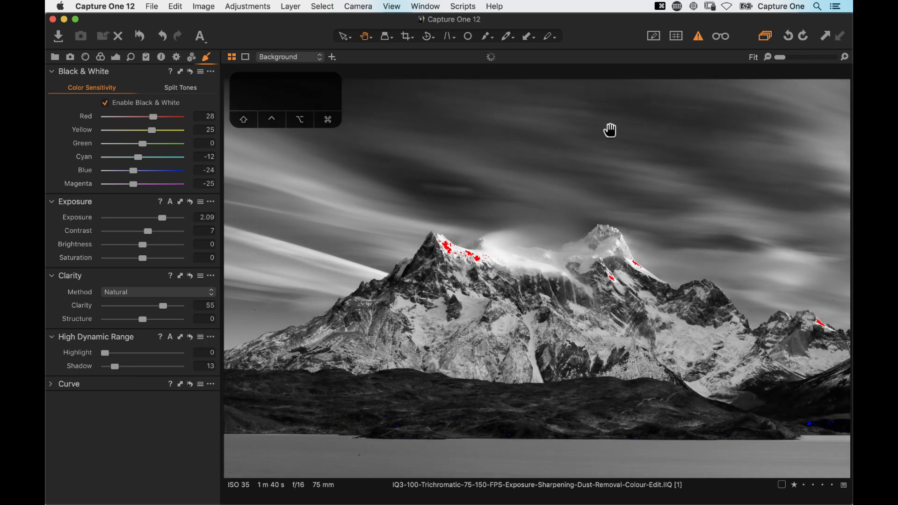
pyautogui.click(698, 36)
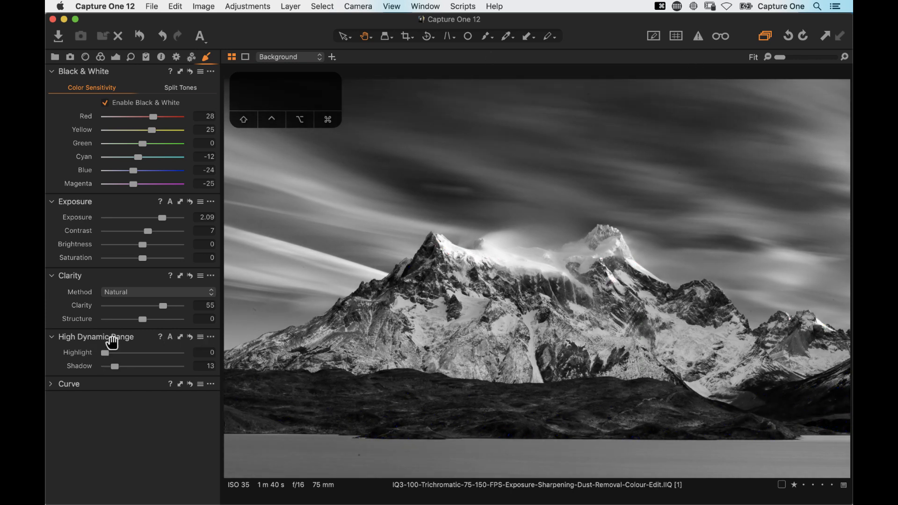
# Step: Expand the Curve tool and reset Contrast to 0
pyautogui.click(55, 383)
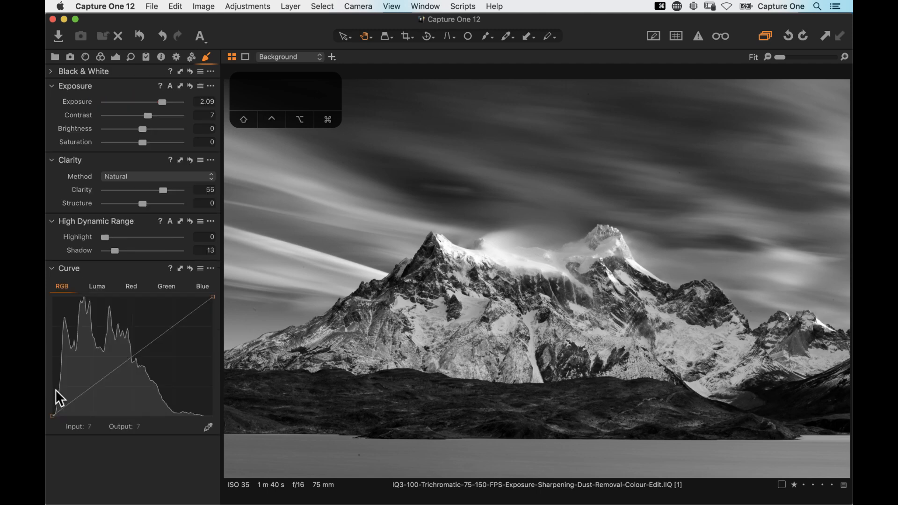
pyautogui.doubleClick(163, 117)
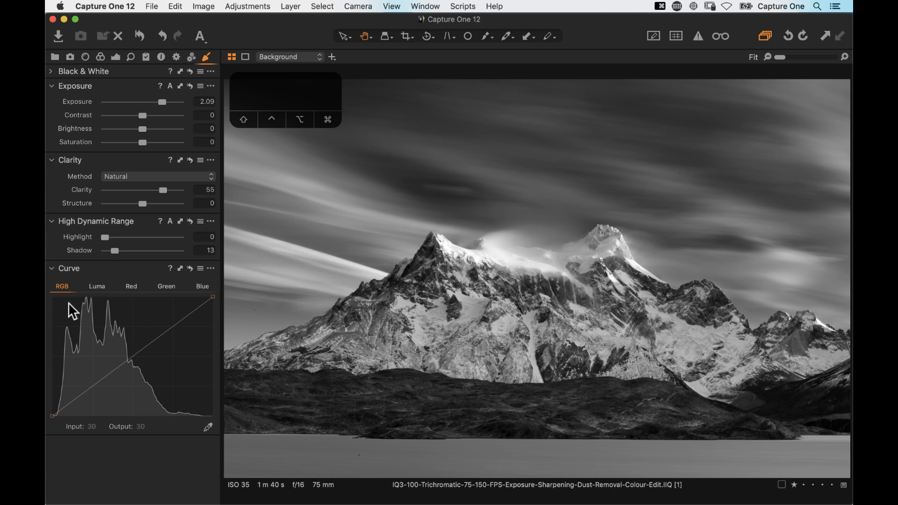
# Step: Try an S-shaped RGB curve with a shadow point at input 57, output 40 and a raised highlight point, and reset it
pyautogui.press('super+3')
pyautogui.moveTo(88, 391); pyautogui.dragTo(88, 399)
pyautogui.moveTo(184, 319); pyautogui.dragTo(186, 313)
pyautogui.click(88, 399)
pyautogui.moveTo(88, 398); pyautogui.dragTo(88, 398)
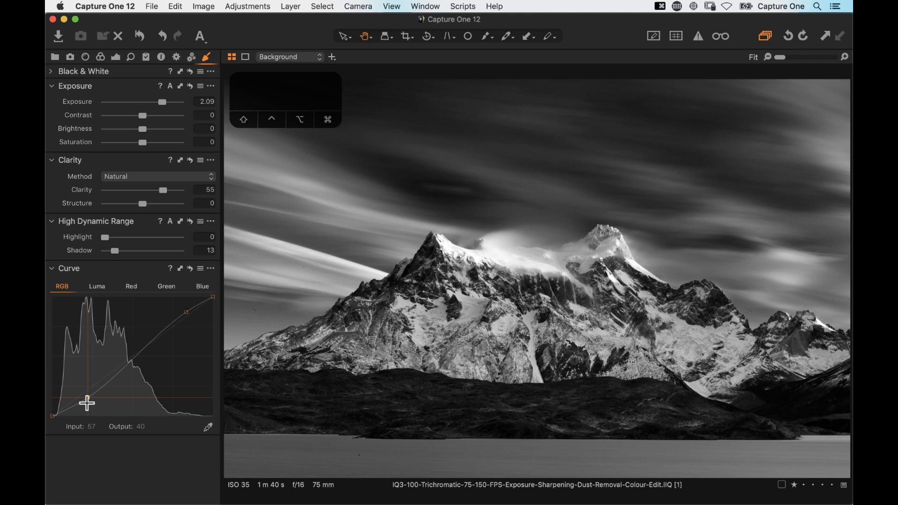
pyautogui.press('super+3')
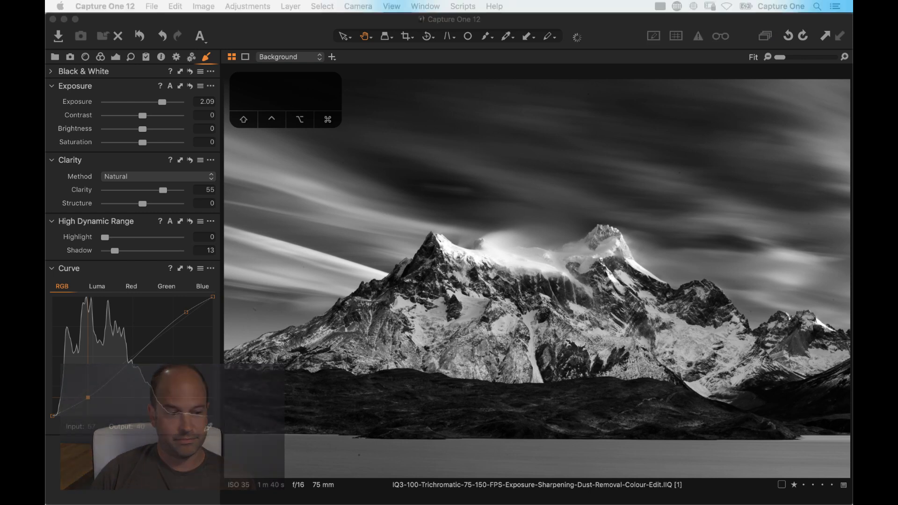
pyautogui.click(87, 401)
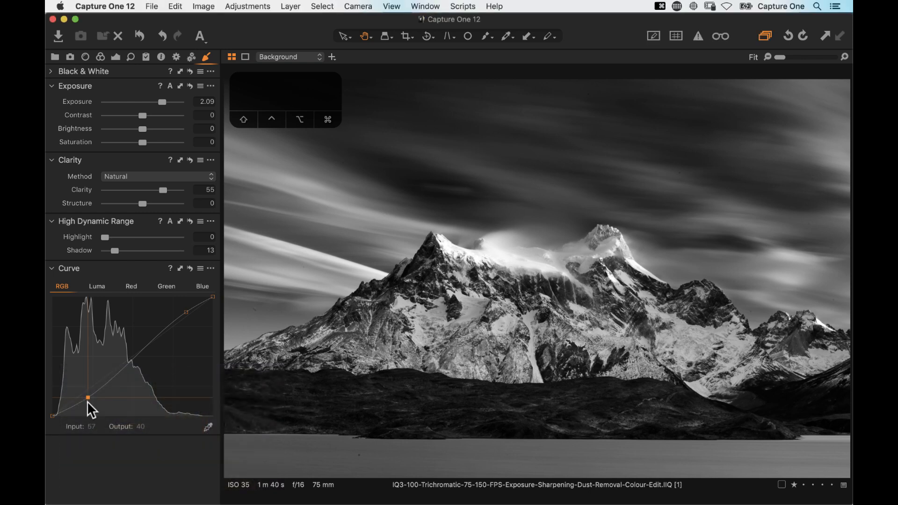
pyautogui.click(190, 269)
# Step: Shape a gentle S-curve on the Luma channel with a lowered shadow point, a raised highlight point and a midtone anchor
pyautogui.click(97, 286)
pyautogui.moveTo(81, 396); pyautogui.dragTo(82, 399)
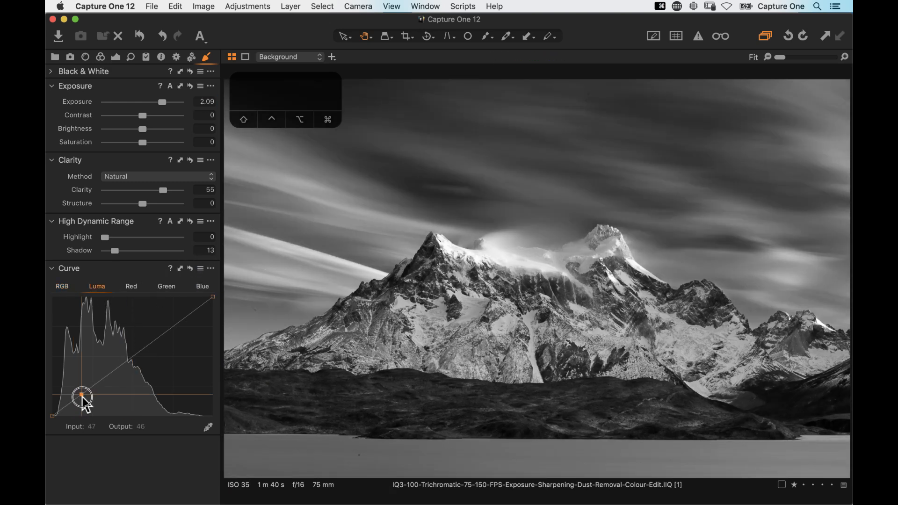
pyautogui.moveTo(172, 333); pyautogui.dragTo(185, 313)
pyautogui.moveTo(80, 396); pyautogui.dragTo(83, 399)
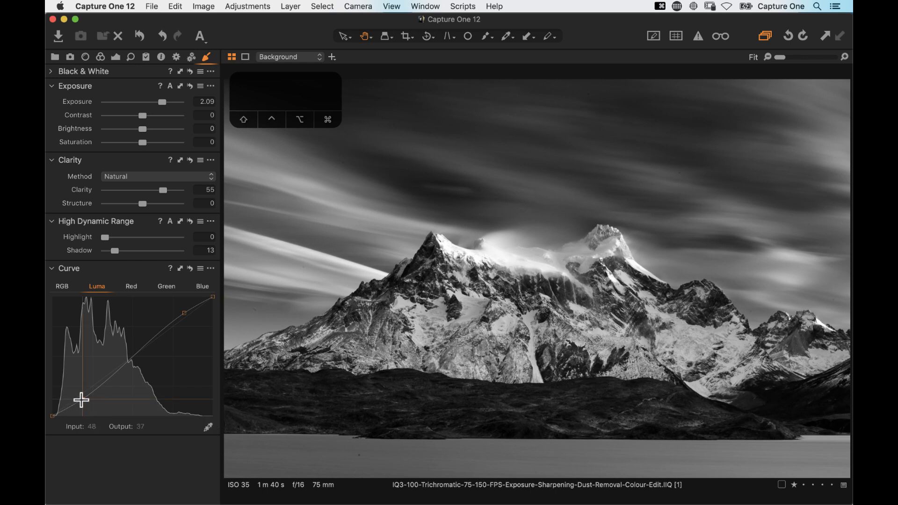
pyautogui.moveTo(82, 401); pyautogui.dragTo(83, 400)
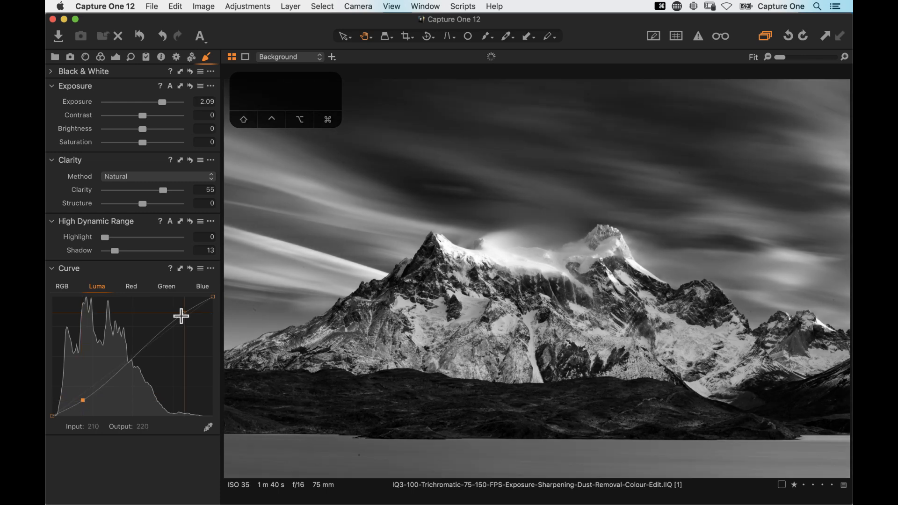
pyautogui.moveTo(183, 315)
pyautogui.mouseDown()
pyautogui.moveTo(178, 304)
pyautogui.moveTo(201, 328)
pyautogui.moveTo(186, 311)
pyautogui.mouseUp()
pyautogui.moveTo(83, 398); pyautogui.dragTo(81, 401)
pyautogui.moveTo(130, 355); pyautogui.dragTo(134, 357)
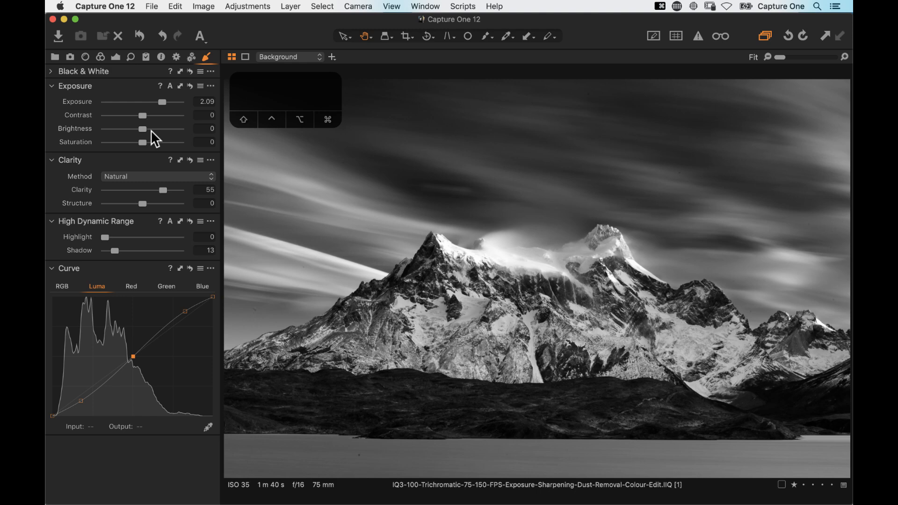
# Step: Set Structure to 8 while inspecting the mountain detail at 50% zoom, and return to the full image
pyautogui.press('super')
pyautogui.press('super+equal')
pyautogui.press('super+equal')
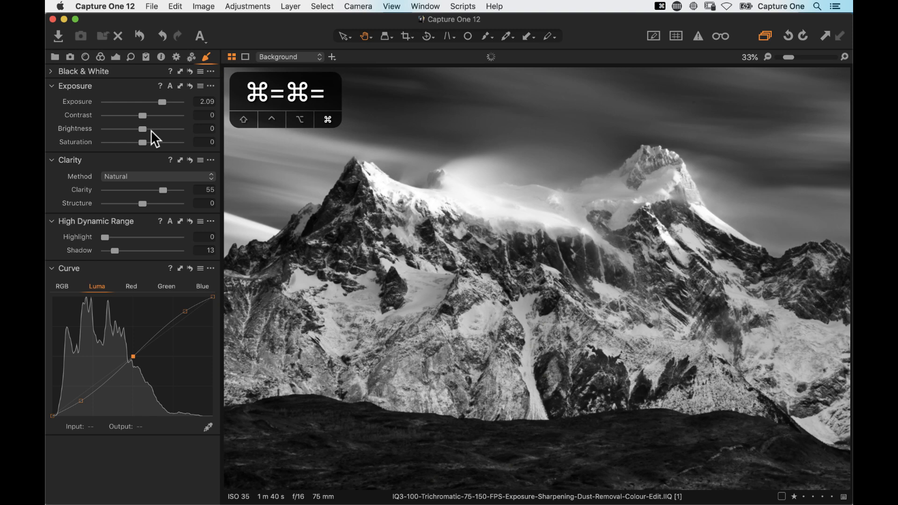
pyautogui.press('super+equal')
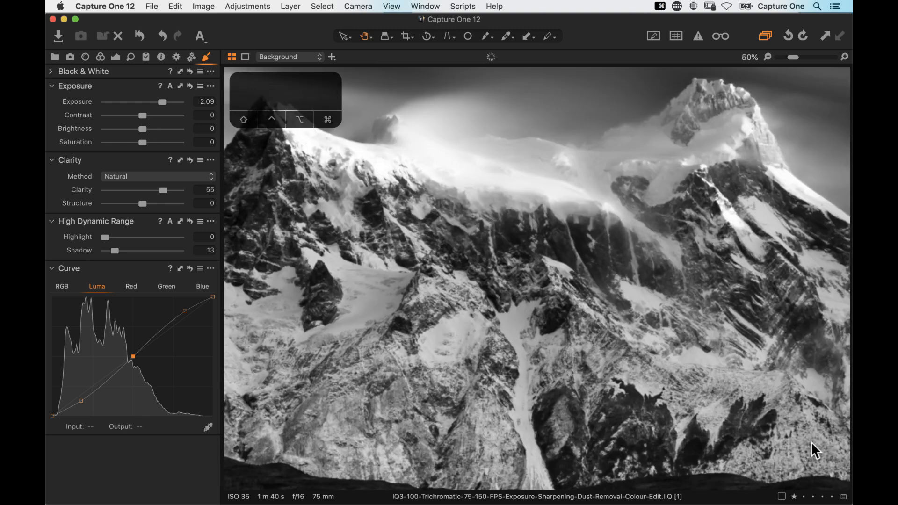
pyautogui.moveTo(375, 381); pyautogui.dragTo(575, 290)
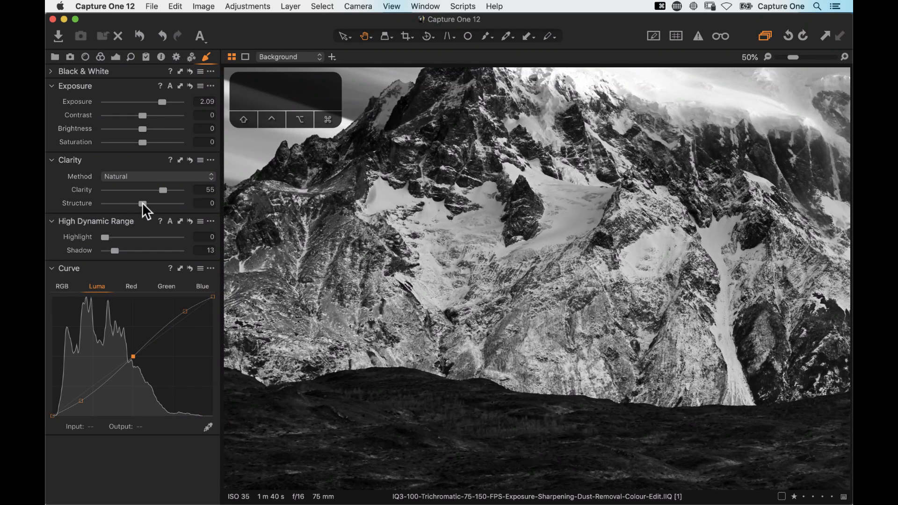
pyautogui.moveTo(142, 203); pyautogui.dragTo(148, 204)
pyautogui.moveTo(401, 238); pyautogui.dragTo(521, 290)
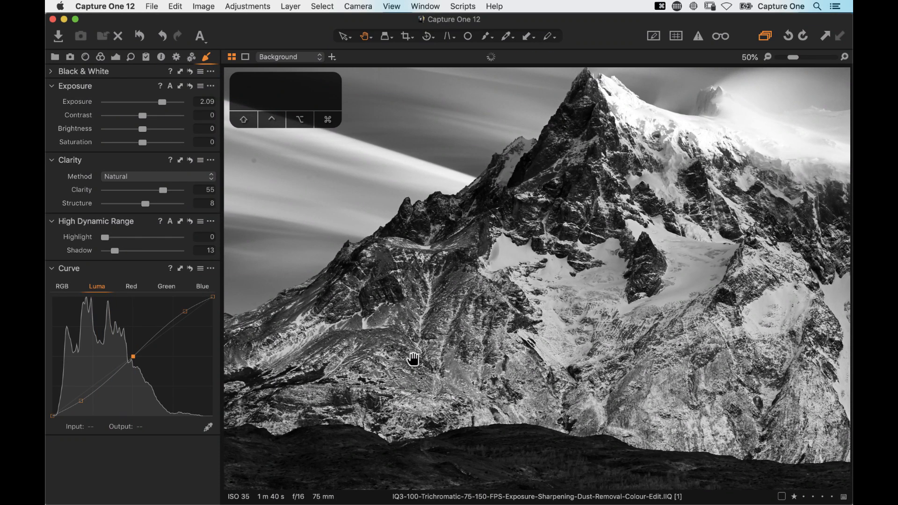
pyautogui.doubleClick(413, 359)
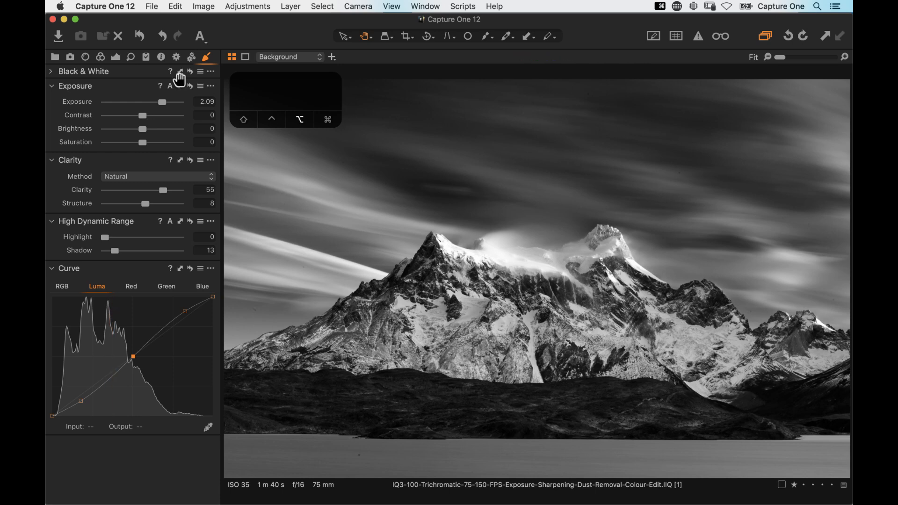
# Step: Compare with the unedited photo, raise the High Dynamic Range shadow to 22, and lower the Blue sensitivity to -42
pyautogui.keyDown('alt'); pyautogui.click(140, 37); pyautogui.keyUp('alt')
pyautogui.moveTo(113, 252); pyautogui.dragTo(120, 251)
pyautogui.click(50, 71)
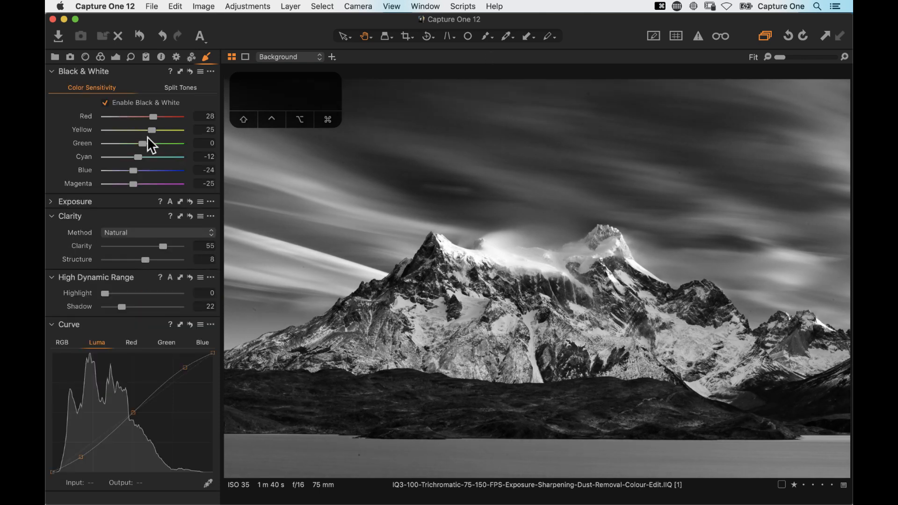
pyautogui.moveTo(132, 170); pyautogui.dragTo(126, 172)
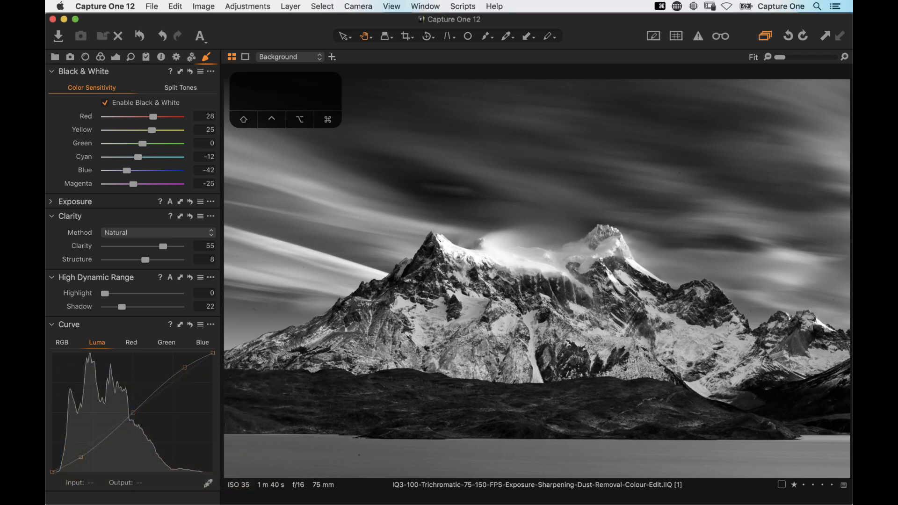
# Step: Show the image browser, open the color variant of portrait 20160305_untitled_1024.ARW, and hide the browser again
pyautogui.press('super+b')
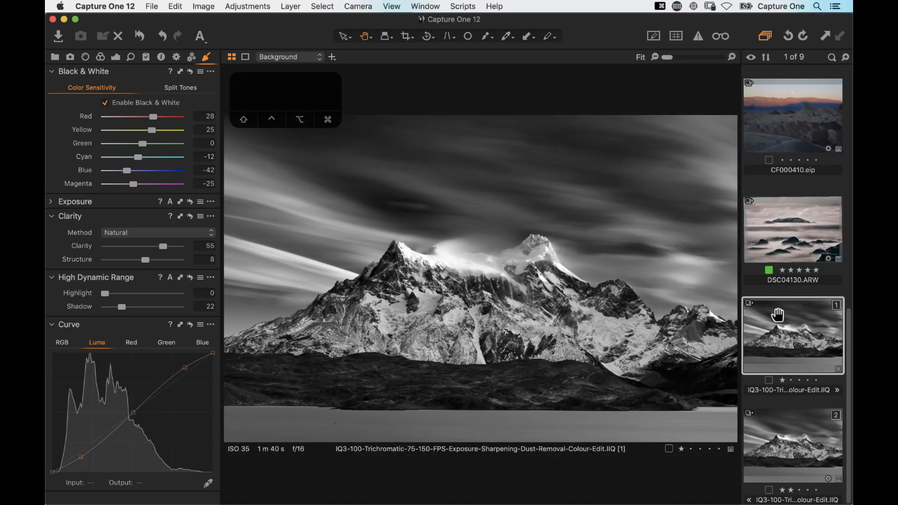
pyautogui.scroll(10, 778, 315)
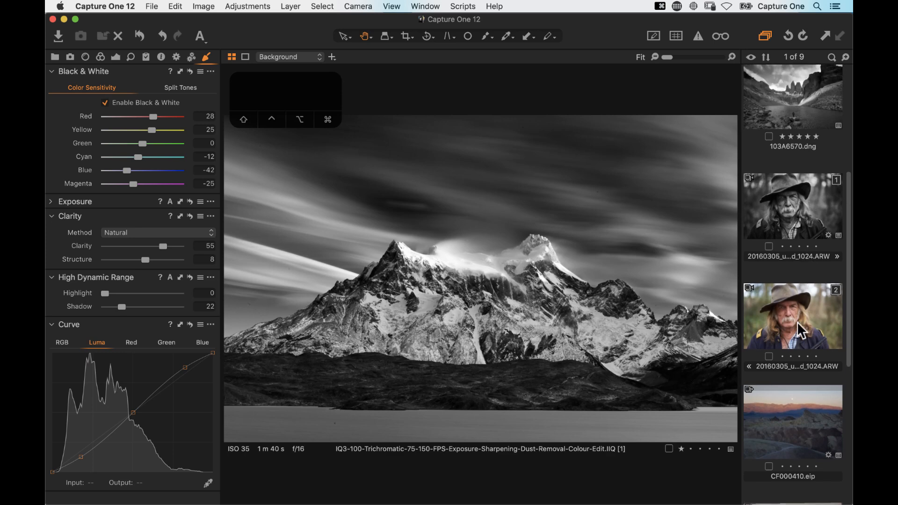
pyautogui.click(801, 337)
pyautogui.press('super+b')
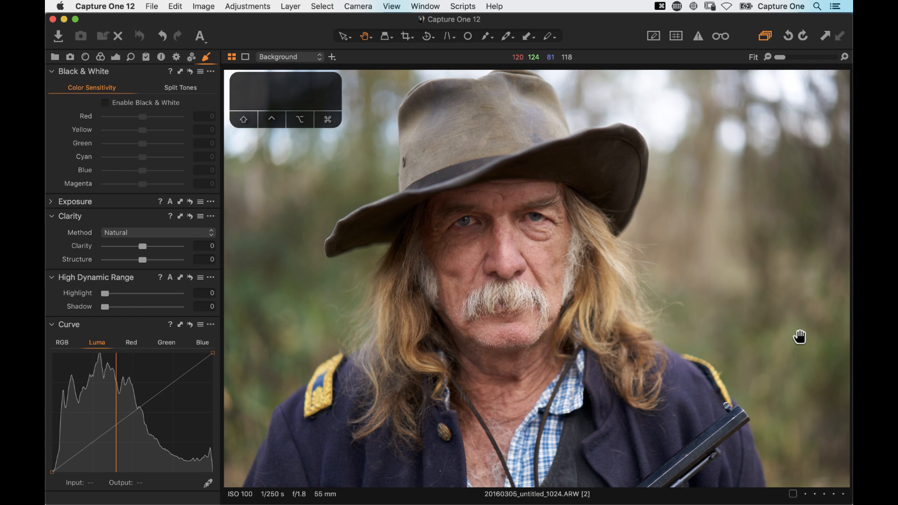
# Step: Check the portrait's base characteristics and bring up its levels and exposure adjustments
pyautogui.press('super+3')
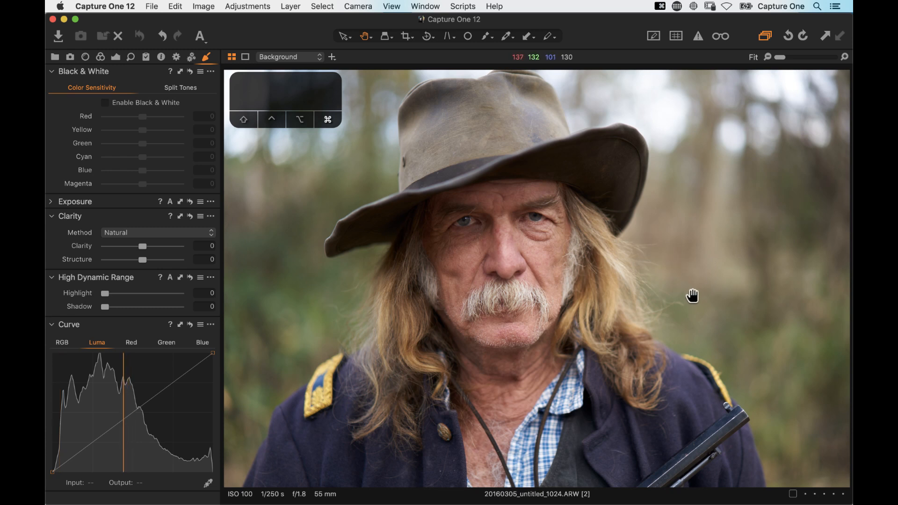
pyautogui.click(116, 56)
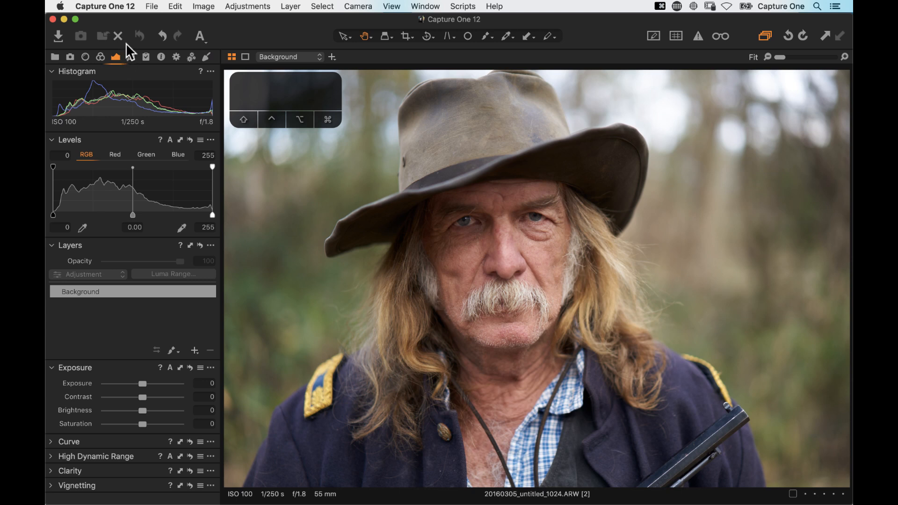
pyautogui.click(100, 55)
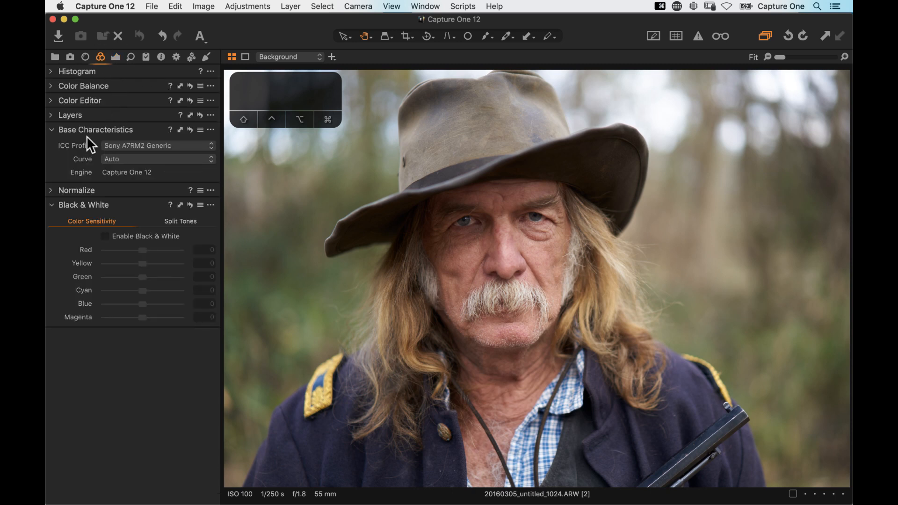
pyautogui.click(115, 57)
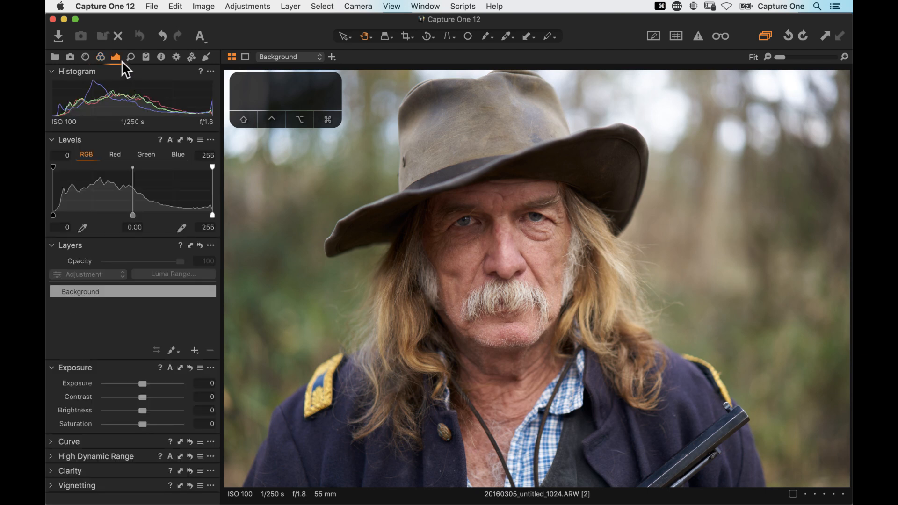
# Step: Auto-adjust the portrait's levels and convert it to black and white with Red -18, Yellow -18, Green -67, Cyan -41 and Blue -21
pyautogui.click(170, 140)
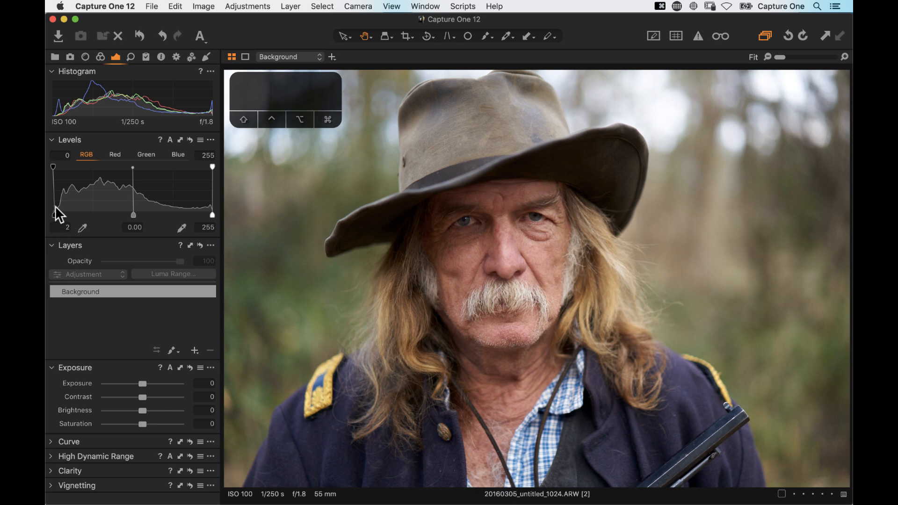
pyautogui.click(206, 58)
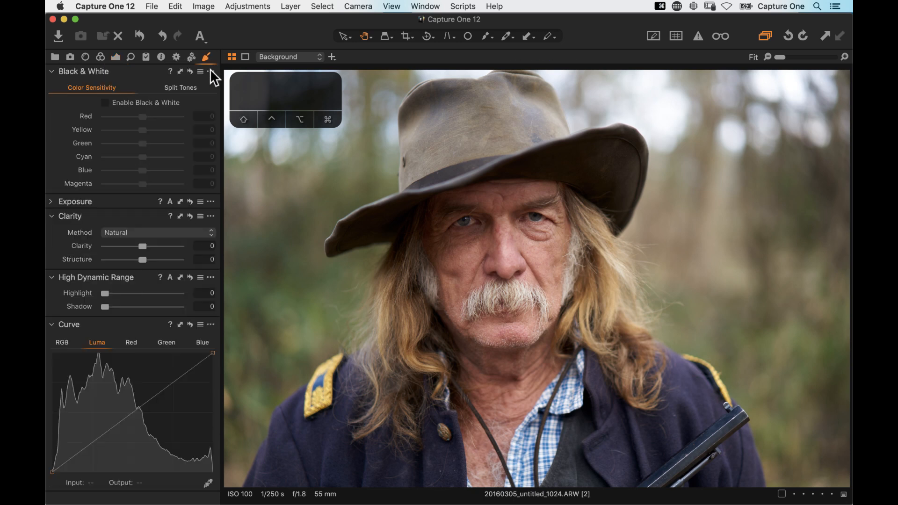
pyautogui.click(107, 102)
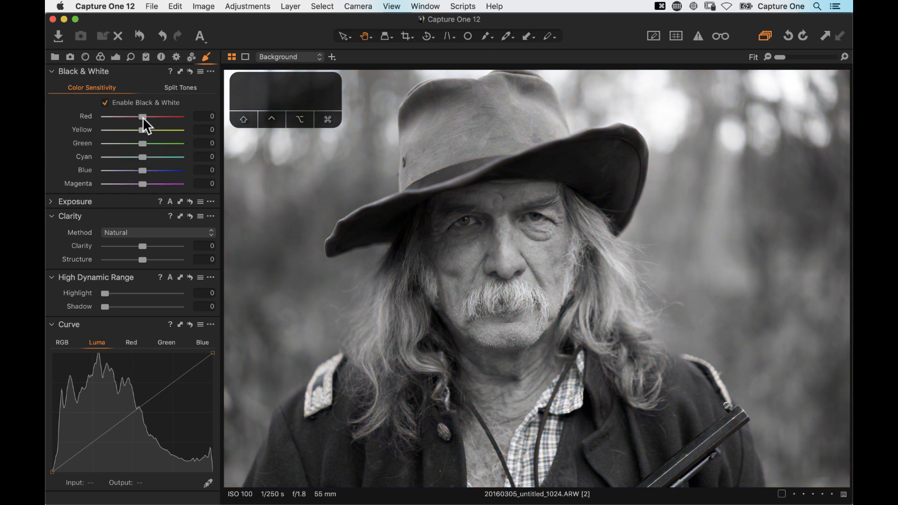
pyautogui.moveTo(142, 116); pyautogui.dragTo(143, 184)
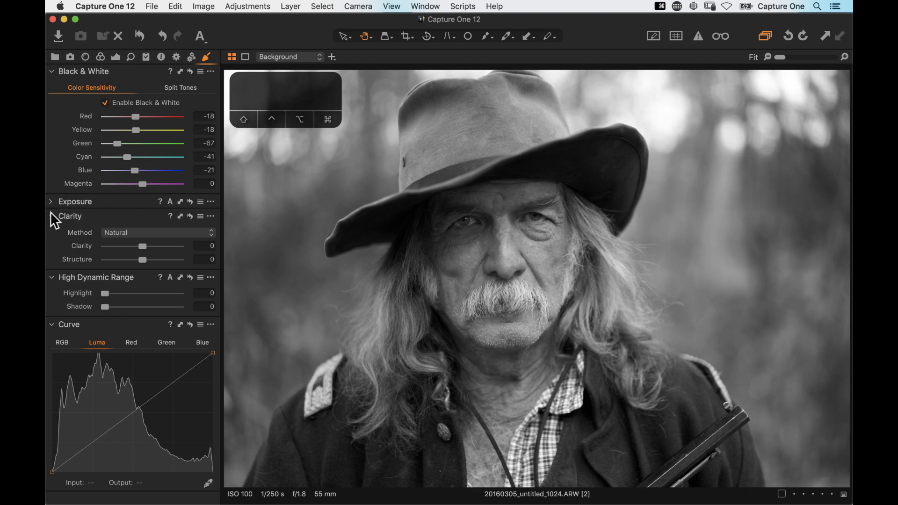
# Step: Set the portrait's Contrast to 12, Clarity to 21 and High Dynamic Range highlight to 40
pyautogui.click(51, 324)
pyautogui.click(57, 201)
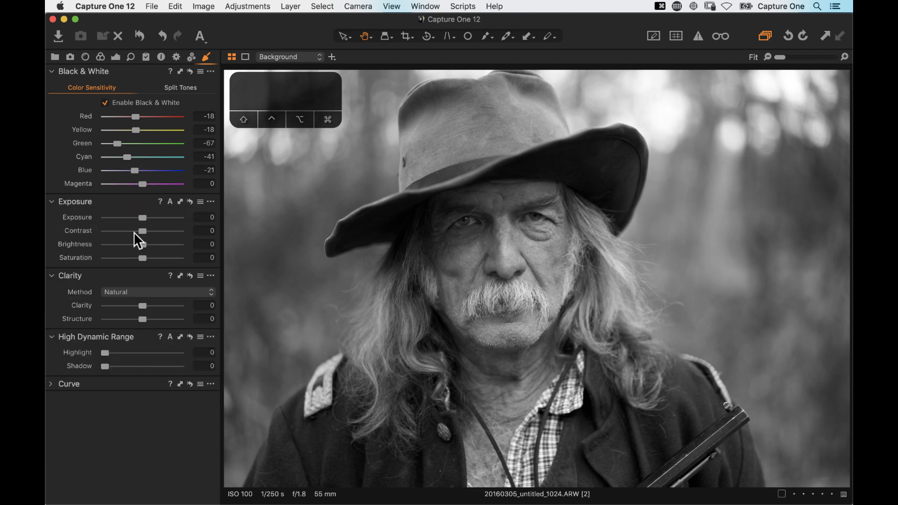
pyautogui.moveTo(143, 233); pyautogui.dragTo(149, 232)
pyautogui.moveTo(143, 307)
pyautogui.mouseDown()
pyautogui.moveTo(160, 307)
pyautogui.moveTo(151, 306)
pyautogui.mouseUp()
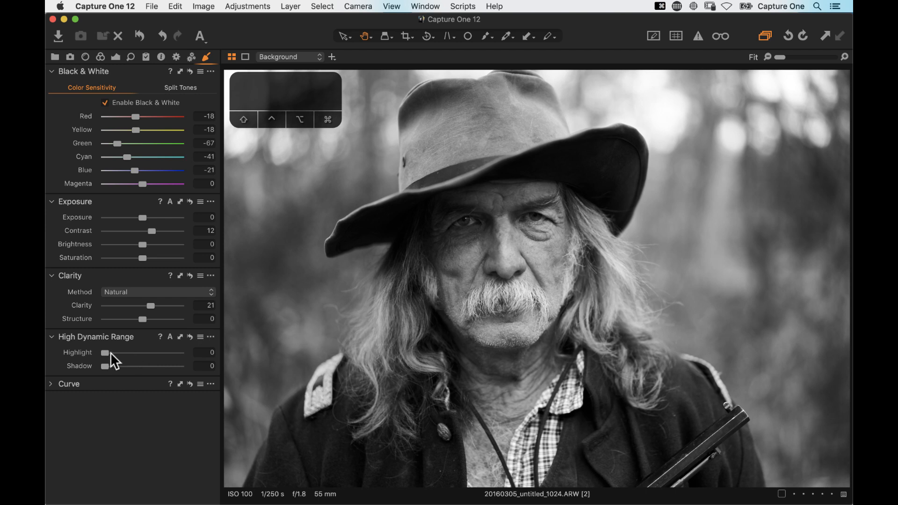
pyautogui.moveTo(105, 353); pyautogui.dragTo(132, 359)
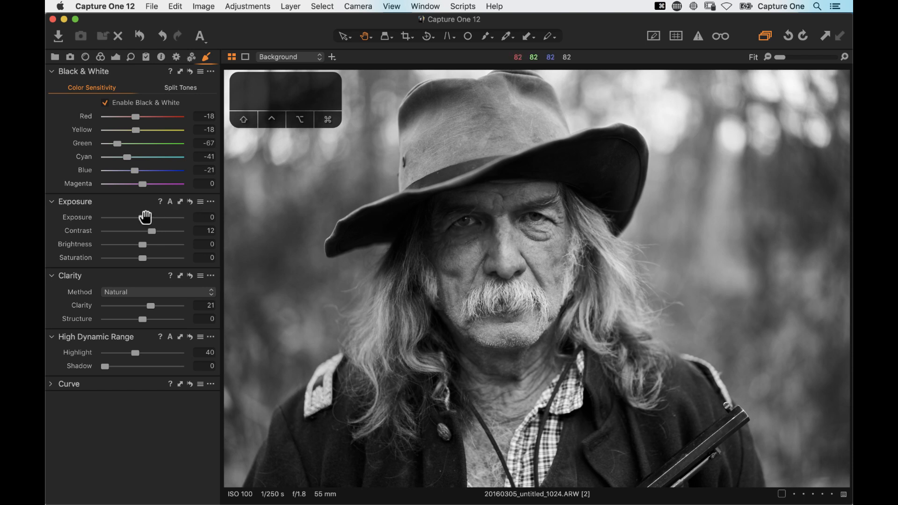
# Step: Set the portrait's Exposure to -0.16
pyautogui.moveTo(145, 217); pyautogui.dragTo(147, 221)
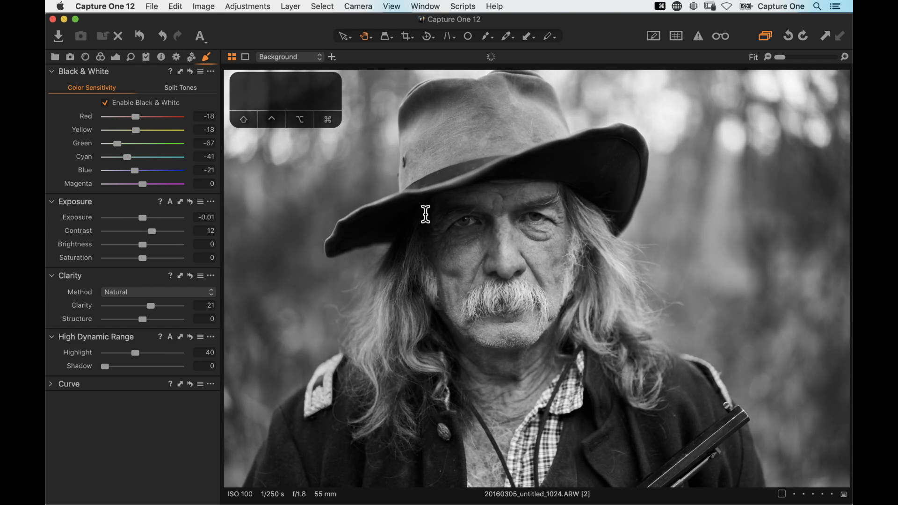
pyautogui.click(142, 217)
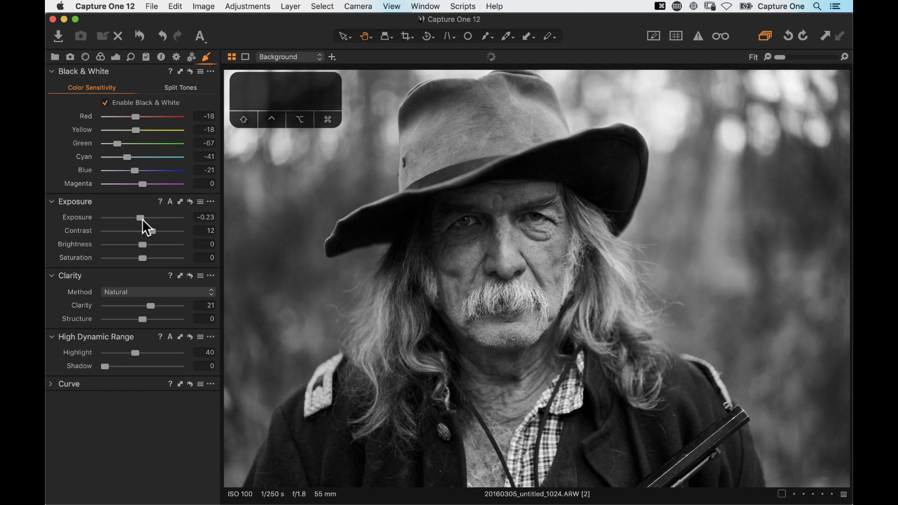
pyautogui.moveTo(140, 215); pyautogui.dragTo(140, 215)
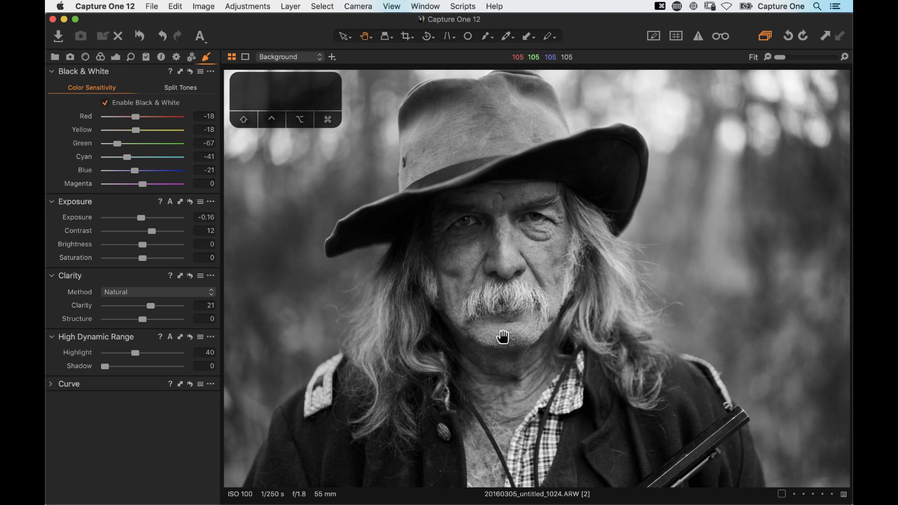
# Step: Add the Layers tool to the custom Black and White tool tab
pyautogui.rightClick(206, 57)
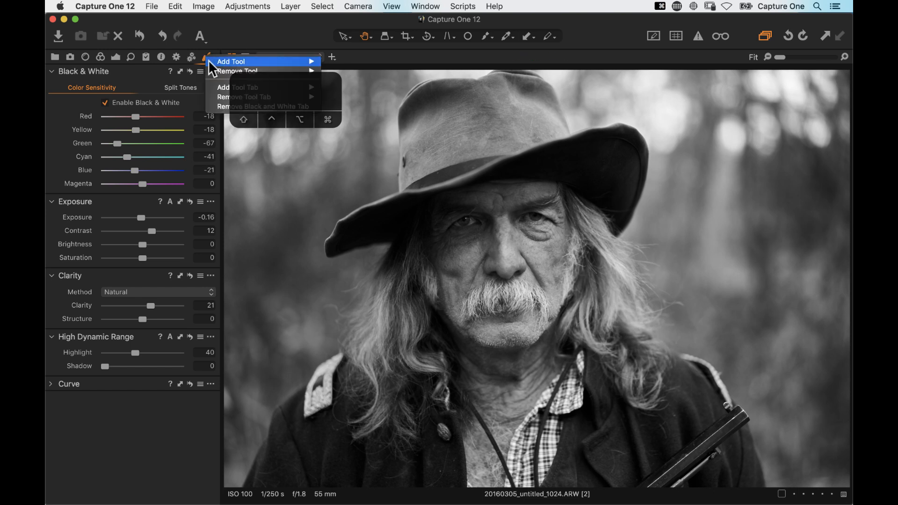
pyautogui.moveTo(217, 65)
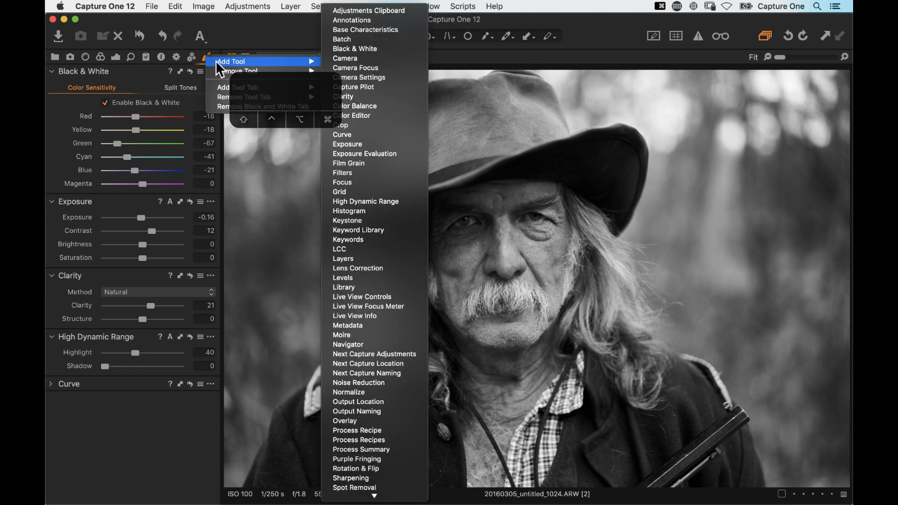
pyautogui.click(368, 259)
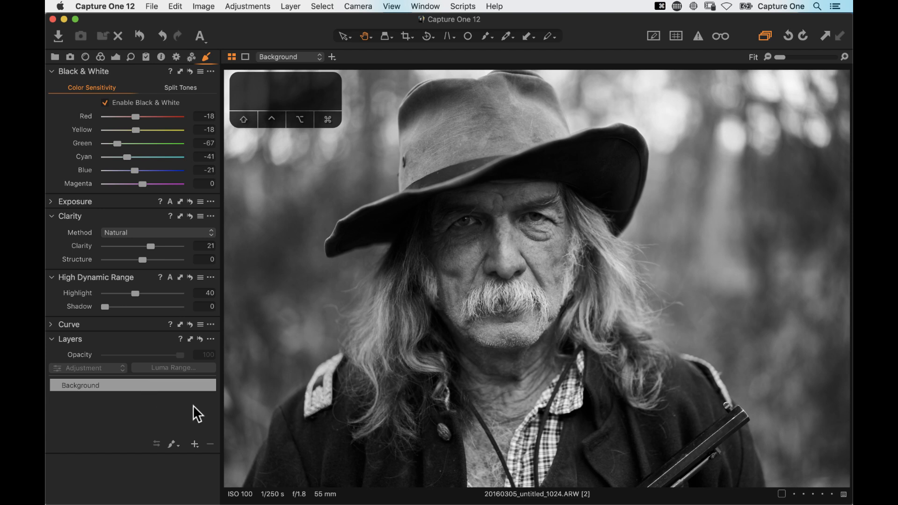
# Step: Create a new filled layer on the portrait and check its mask by showing and hiding it
pyautogui.press('super+3')
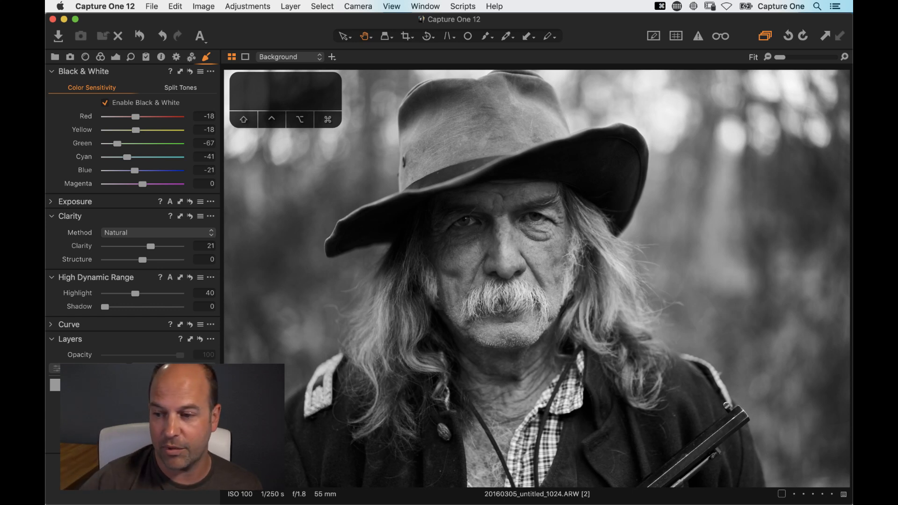
pyautogui.press('super+2')
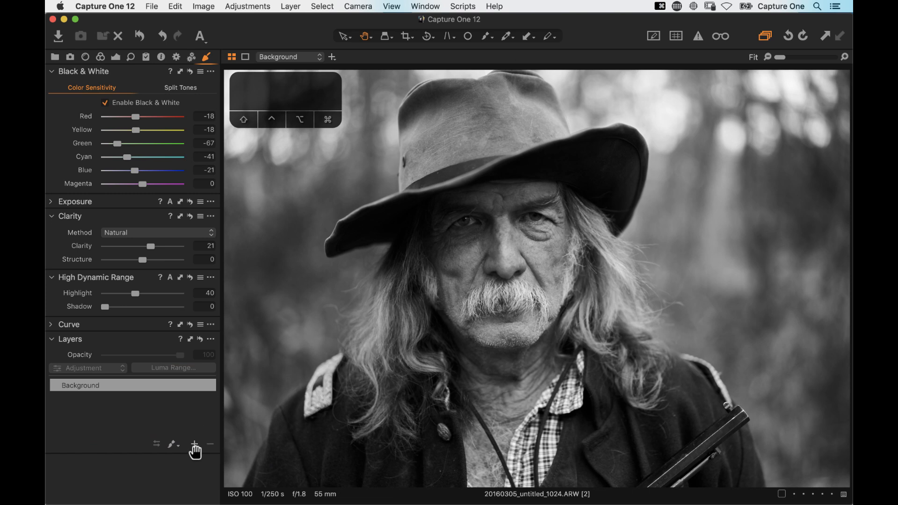
pyautogui.click(195, 444)
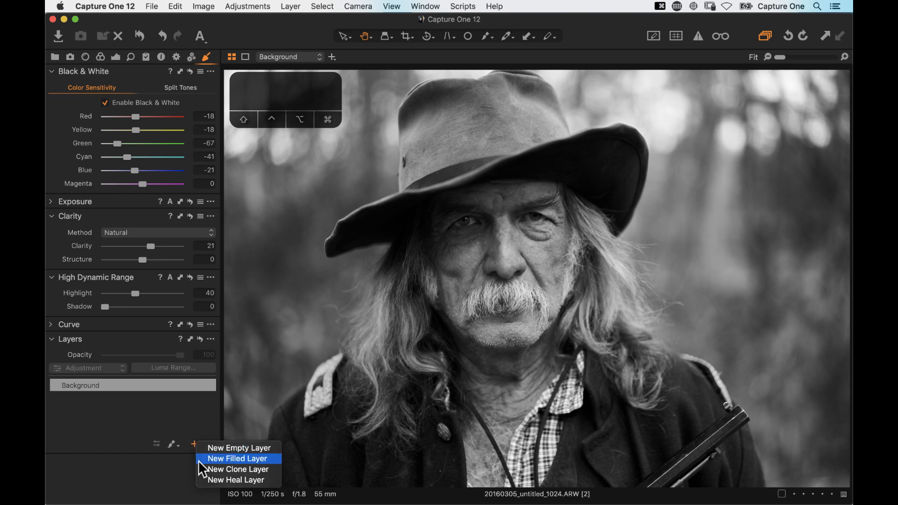
pyautogui.click(199, 459)
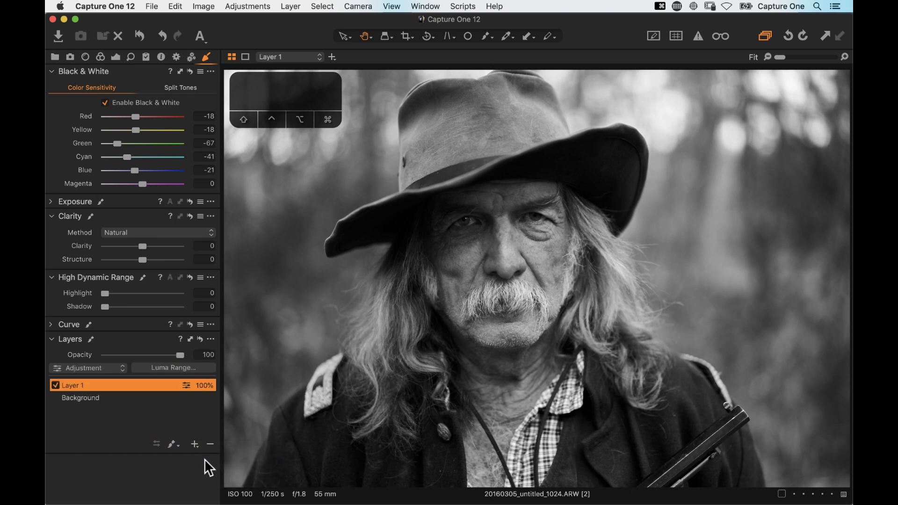
pyautogui.press('m')
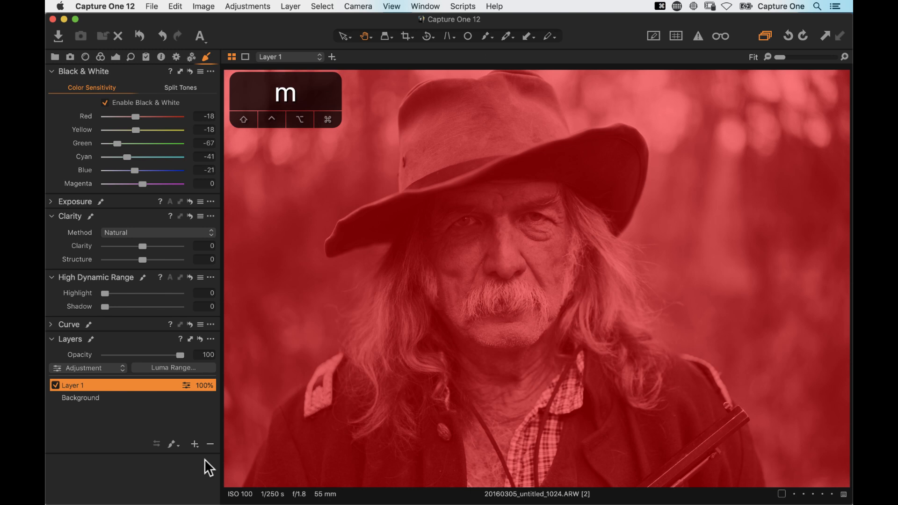
pyautogui.press('m')
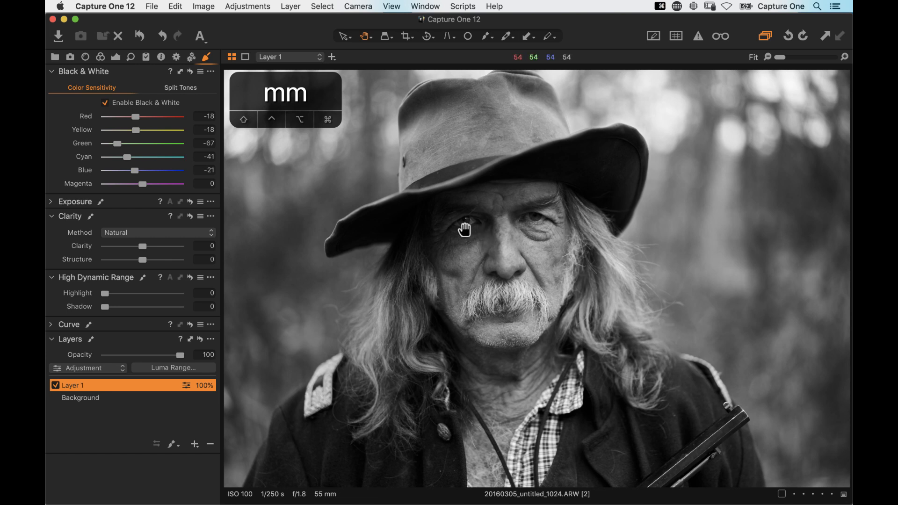
# Step: Raise the new layer's High Dynamic Range shadow to 55 and clear the layer's mask
pyautogui.moveTo(105, 307); pyautogui.dragTo(147, 312)
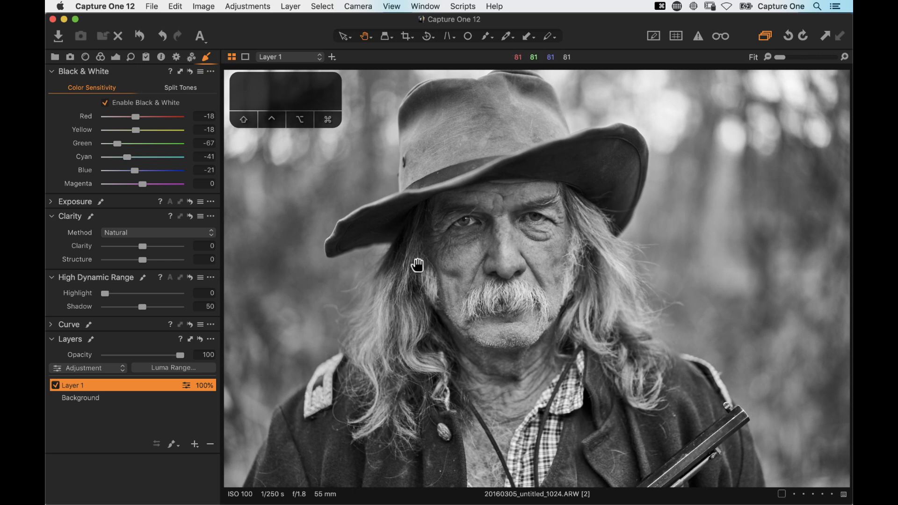
pyautogui.moveTo(144, 308); pyautogui.dragTo(149, 310)
pyautogui.keyDown('ctrl'); pyautogui.click(105, 384); pyautogui.keyUp('ctrl')
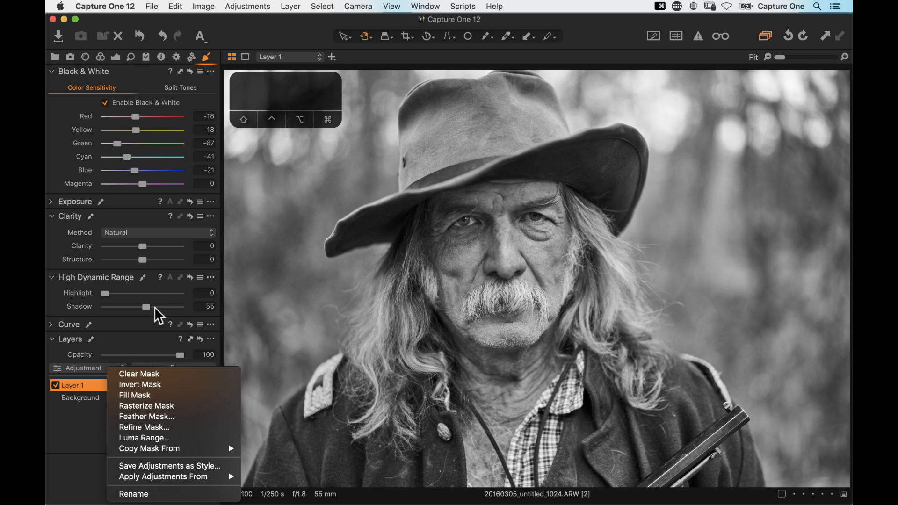
pyautogui.click(148, 373)
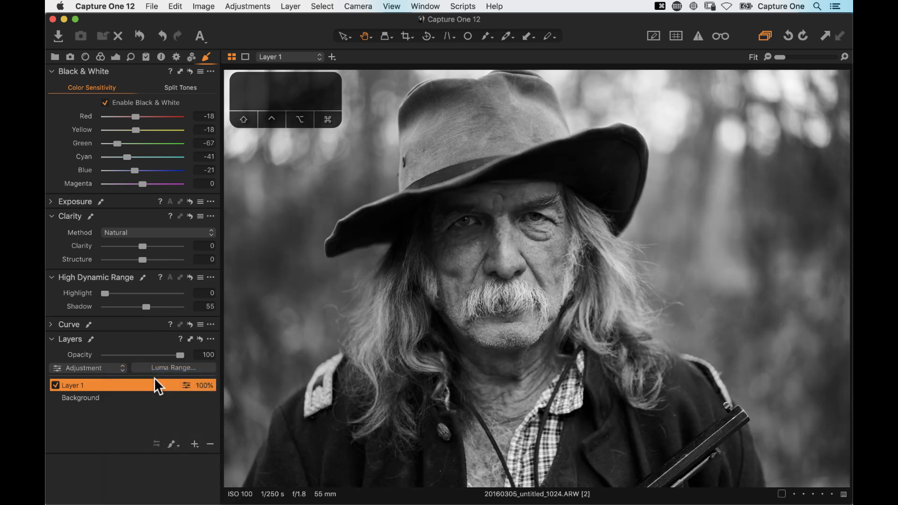
# Step: Pick the mask brush for the cleared layer and set its flow to 63
pyautogui.click(173, 444)
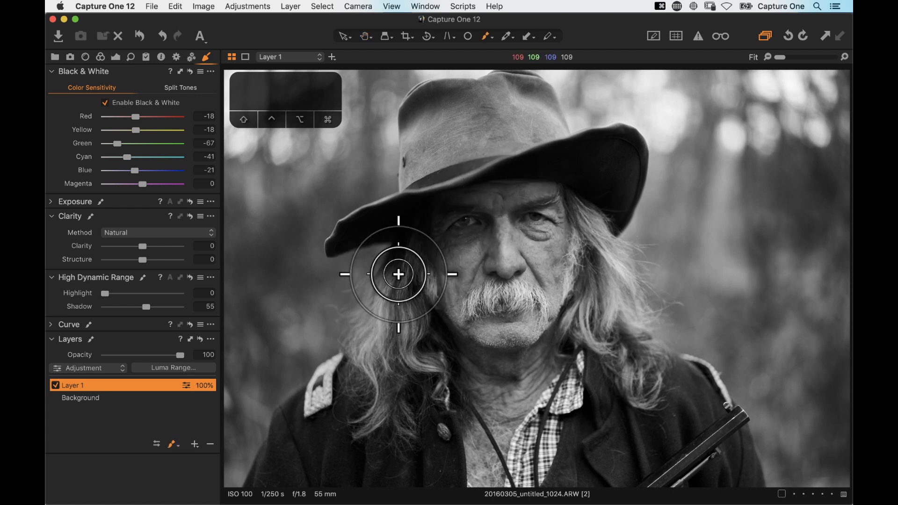
pyautogui.rightClick(636, 228)
pyautogui.moveTo(641, 264); pyautogui.dragTo(692, 266)
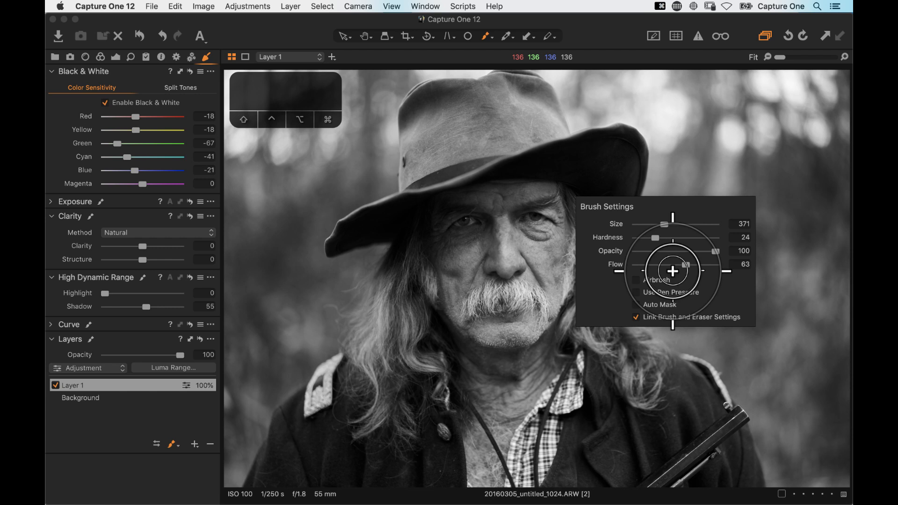
# Step: Review the brush settings, try a mask stroke across the face below the eyes, and undo the stroke
pyautogui.press('super+3')
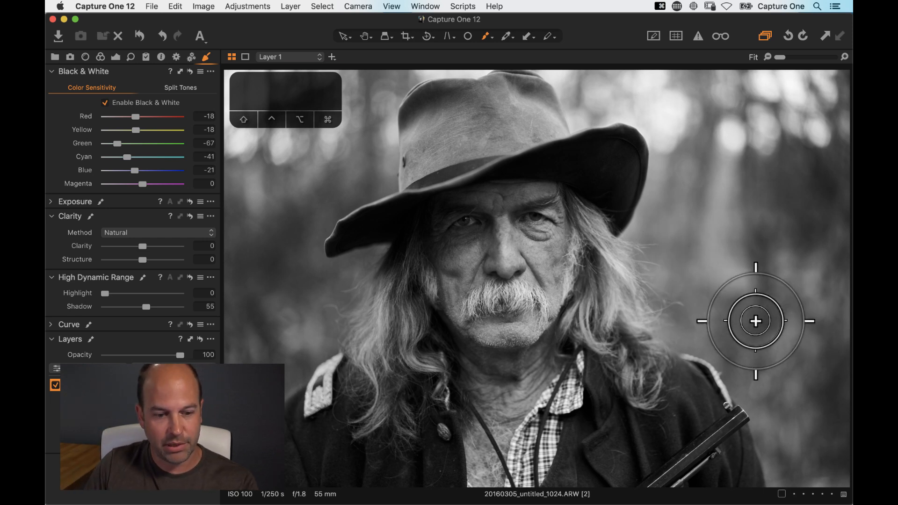
pyautogui.rightClick(676, 263)
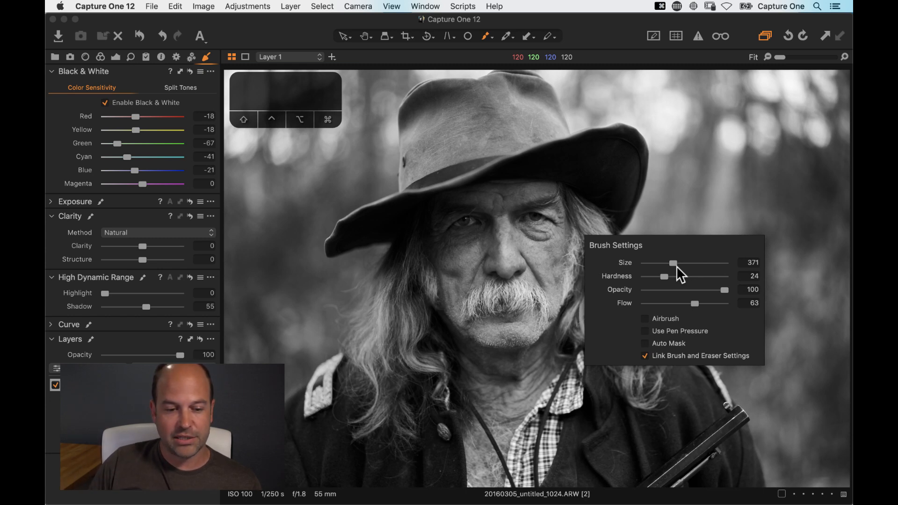
pyautogui.press('ctrl')
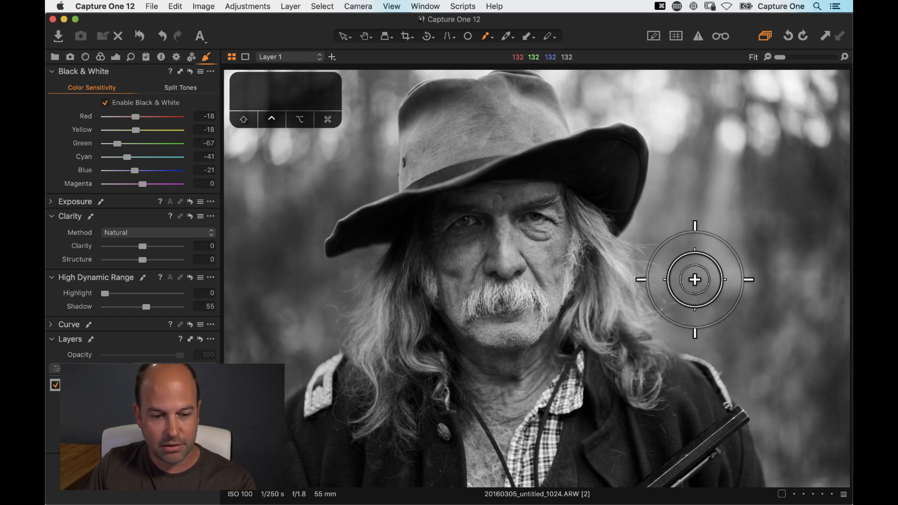
pyautogui.keyDown('ctrl'); pyautogui.click(719, 311); pyautogui.keyUp('ctrl')
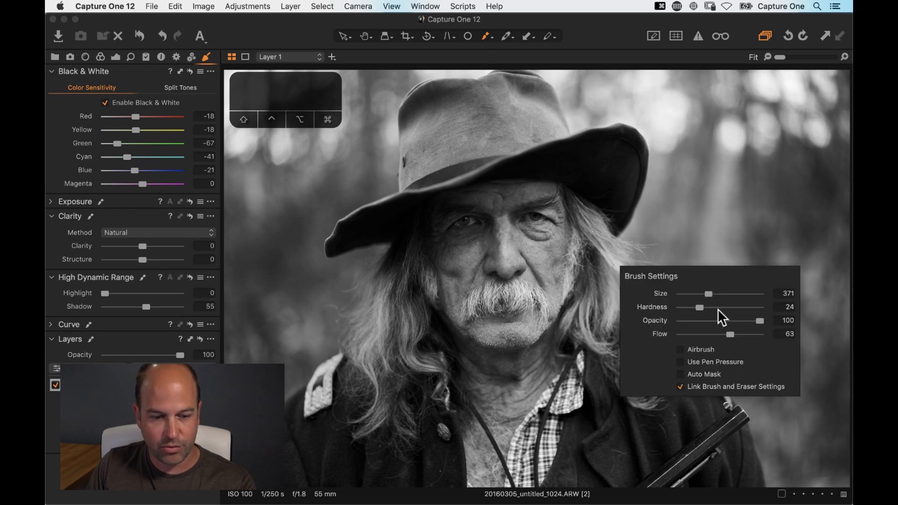
pyautogui.moveTo(446, 236)
pyautogui.mouseDown()
pyautogui.moveTo(485, 201)
pyautogui.moveTo(534, 189)
pyautogui.moveTo(429, 259)
pyautogui.moveTo(479, 228)
pyautogui.moveTo(441, 250)
pyautogui.moveTo(453, 199)
pyautogui.moveTo(513, 243)
pyautogui.mouseUp()
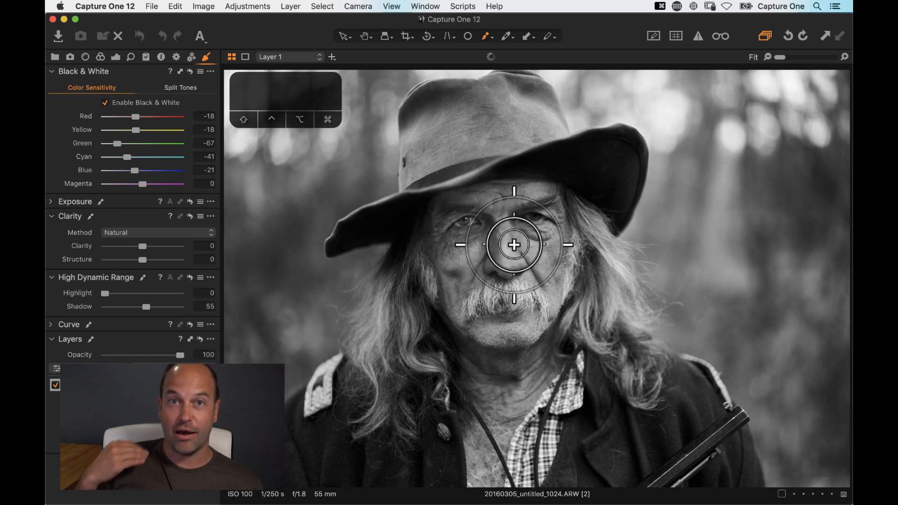
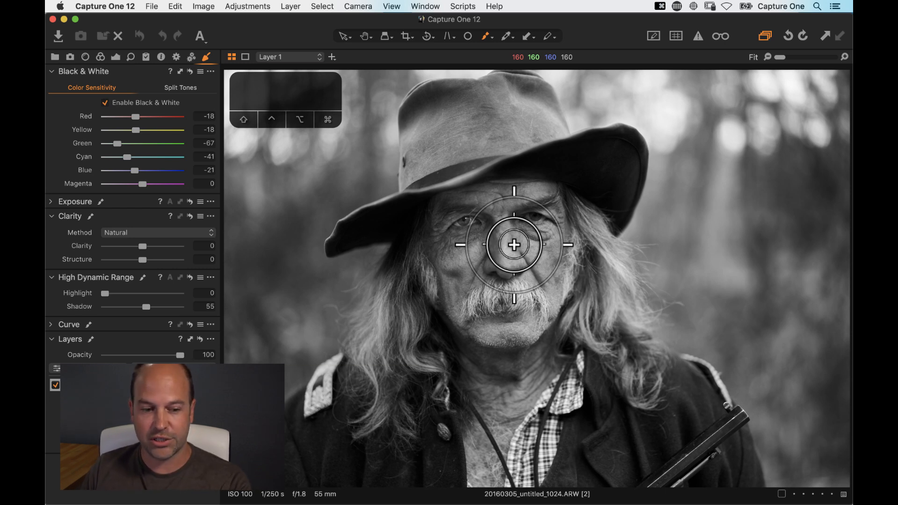
pyautogui.press('super+z')
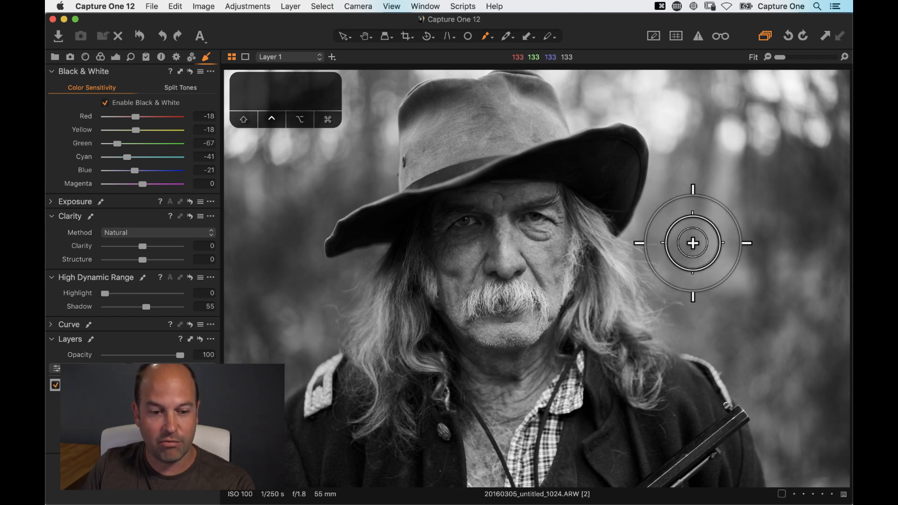
# Step: Lower the brush flow and paint the layer's mask over the man's shadowed eyes and upper face
pyautogui.rightClick(692, 243)
pyautogui.moveTo(698, 286); pyautogui.dragTo(665, 288)
pyautogui.moveTo(665, 288); pyautogui.dragTo(666, 288)
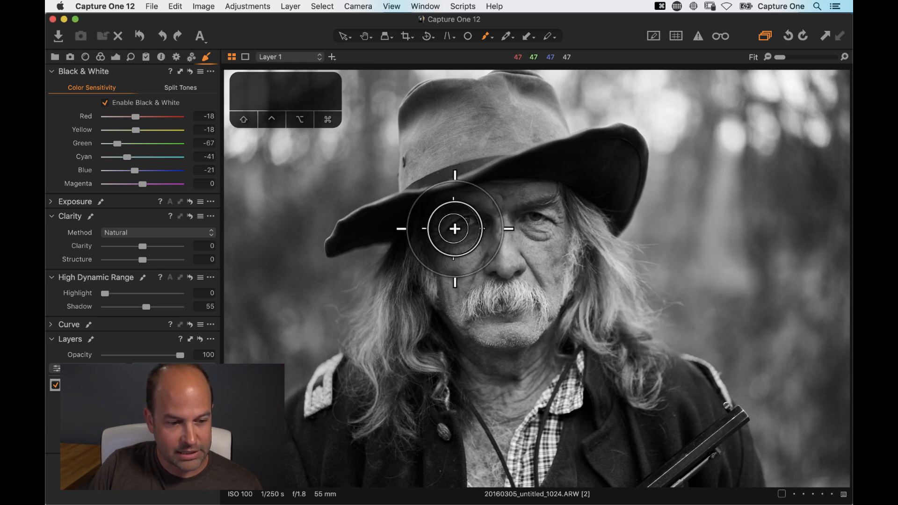
pyautogui.moveTo(466, 222)
pyautogui.mouseDown()
pyautogui.moveTo(428, 250)
pyautogui.moveTo(496, 208)
pyautogui.moveTo(436, 245)
pyautogui.moveTo(507, 188)
pyautogui.moveTo(455, 206)
pyautogui.moveTo(541, 193)
pyautogui.moveTo(434, 245)
pyautogui.moveTo(502, 188)
pyautogui.moveTo(445, 226)
pyautogui.mouseUp()
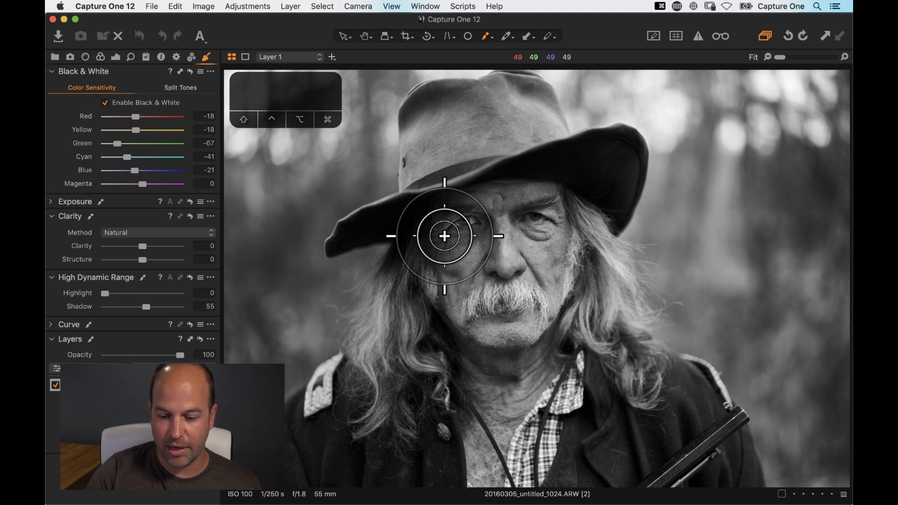
pyautogui.press('super+2')
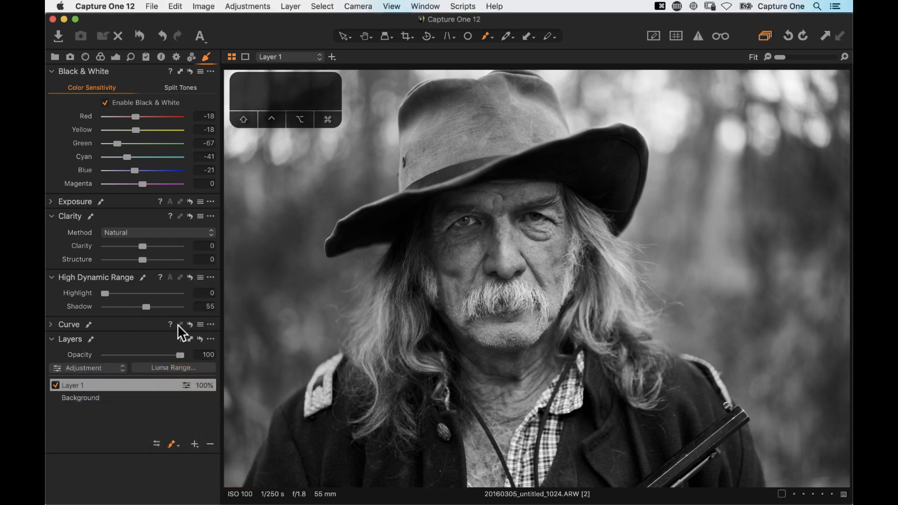
# Step: Erase some of the layer's mask over the eye and upper cheek on the photo's left side, and return to the draw brush
pyautogui.moveTo(176, 448); pyautogui.dragTo(200, 411)
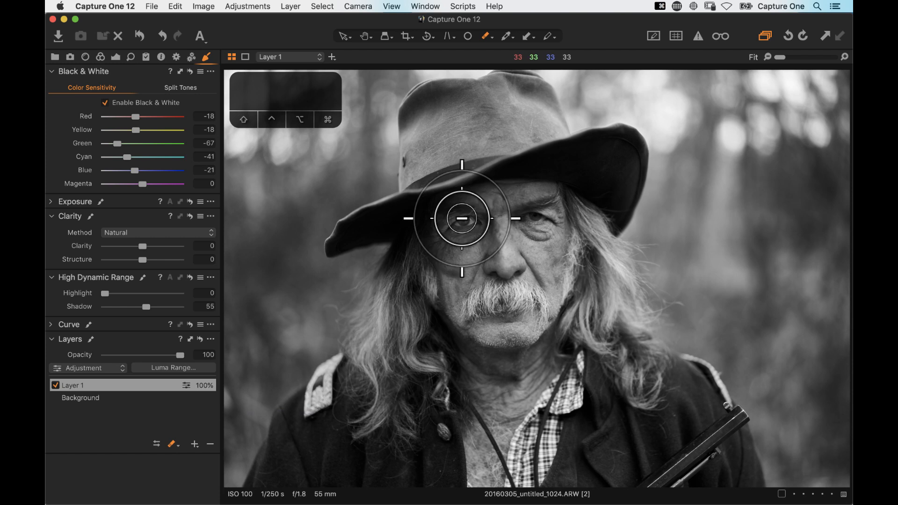
pyautogui.moveTo(471, 225)
pyautogui.mouseDown()
pyautogui.moveTo(487, 237)
pyautogui.moveTo(474, 214)
pyautogui.moveTo(444, 229)
pyautogui.moveTo(497, 196)
pyautogui.moveTo(431, 253)
pyautogui.moveTo(492, 213)
pyautogui.moveTo(446, 230)
pyautogui.moveTo(462, 200)
pyautogui.moveTo(513, 185)
pyautogui.moveTo(463, 208)
pyautogui.moveTo(456, 246)
pyautogui.moveTo(483, 235)
pyautogui.moveTo(486, 207)
pyautogui.moveTo(500, 195)
pyautogui.moveTo(541, 193)
pyautogui.moveTo(458, 208)
pyautogui.moveTo(438, 227)
pyautogui.moveTo(461, 257)
pyautogui.mouseUp()
pyautogui.press('b')
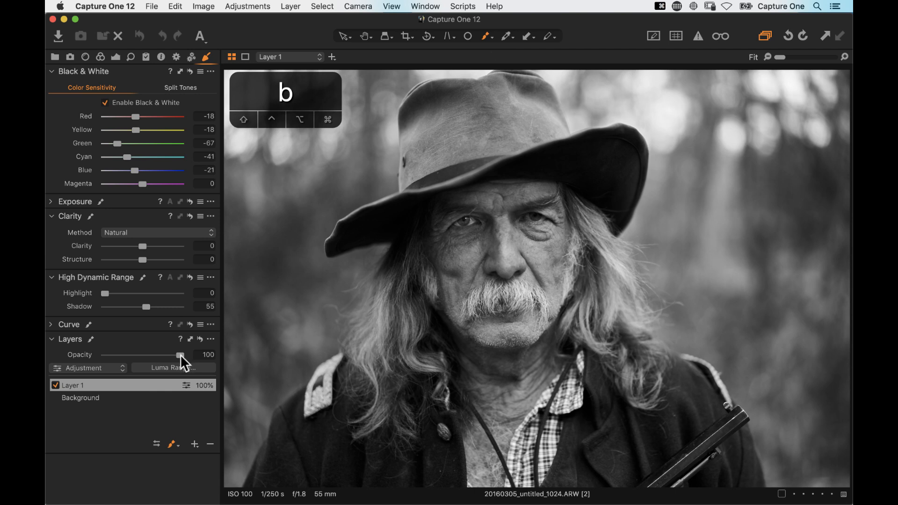
# Step: Lower the layer's opacity to 56 and rename the layer Lighten
pyautogui.moveTo(180, 354); pyautogui.dragTo(146, 358)
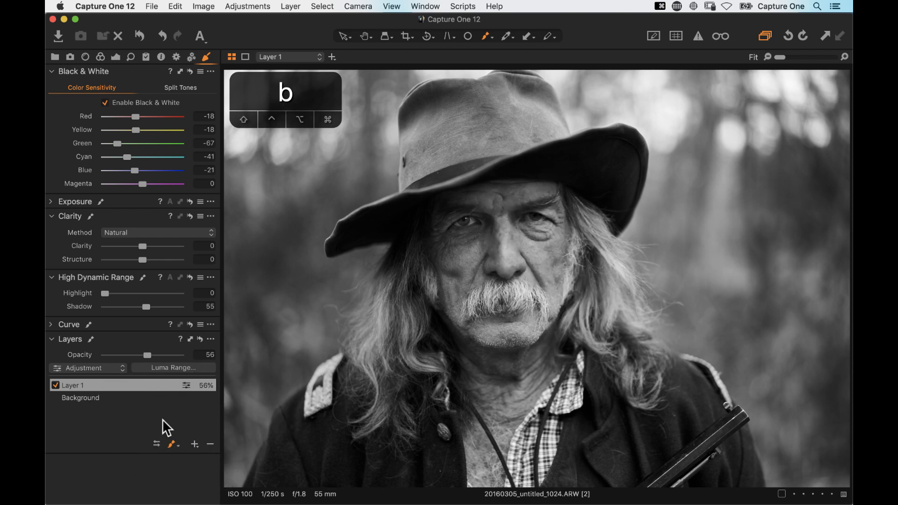
pyautogui.doubleClick(84, 386)
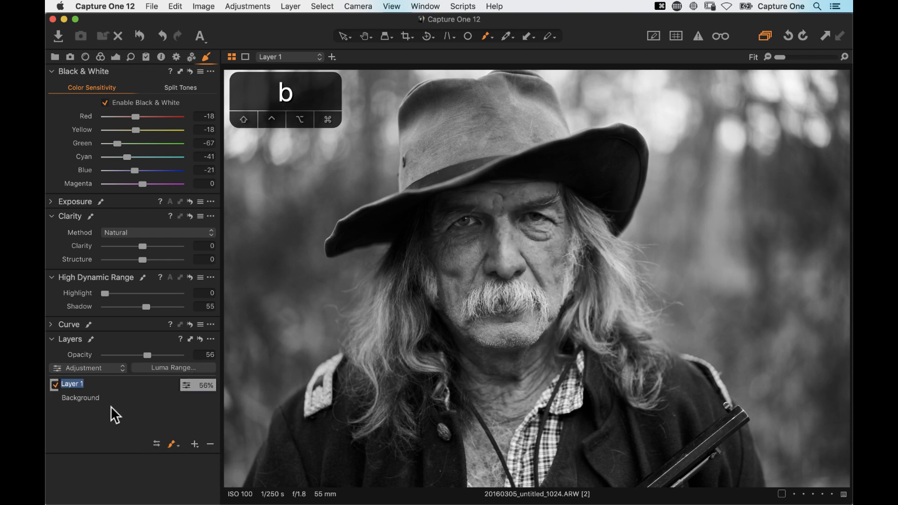
pyautogui.write('Lighten')
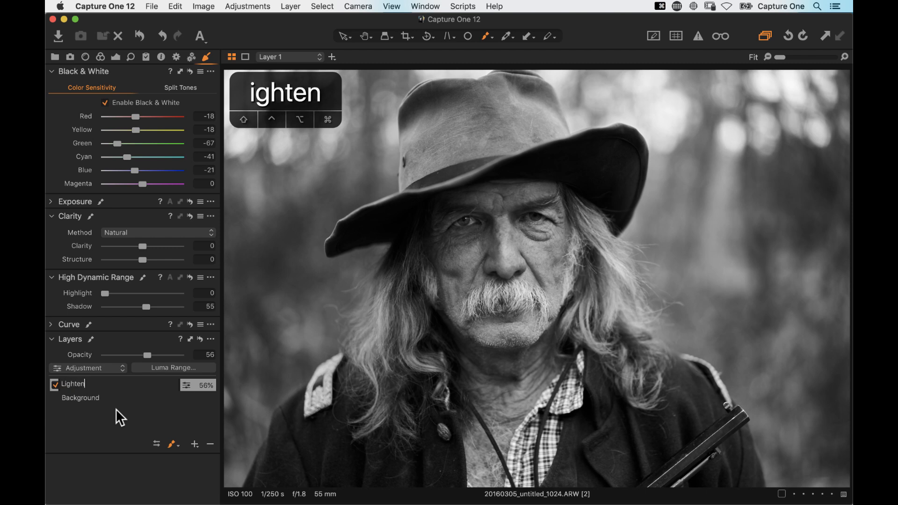
pyautogui.press('Return')
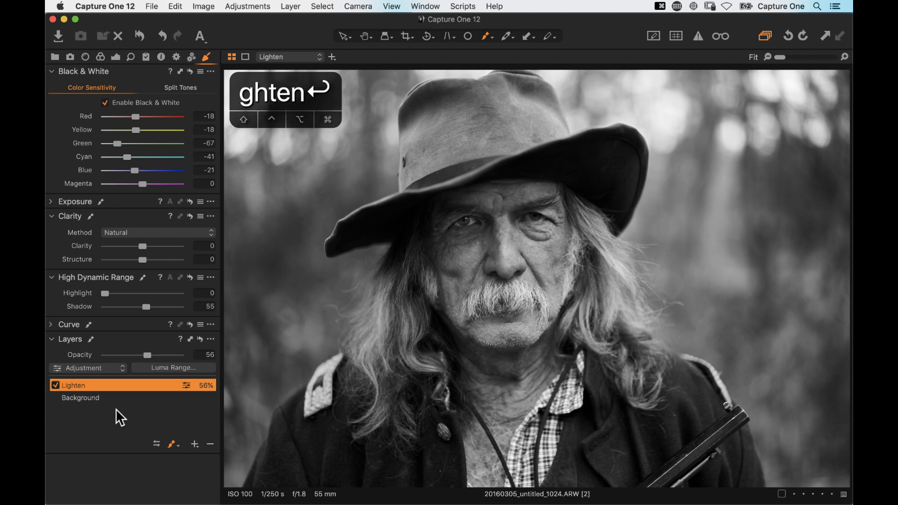
# Step: Add a new clone layer above the Lighten layer
pyautogui.click(194, 445)
pyautogui.moveTo(195, 448); pyautogui.dragTo(204, 473)
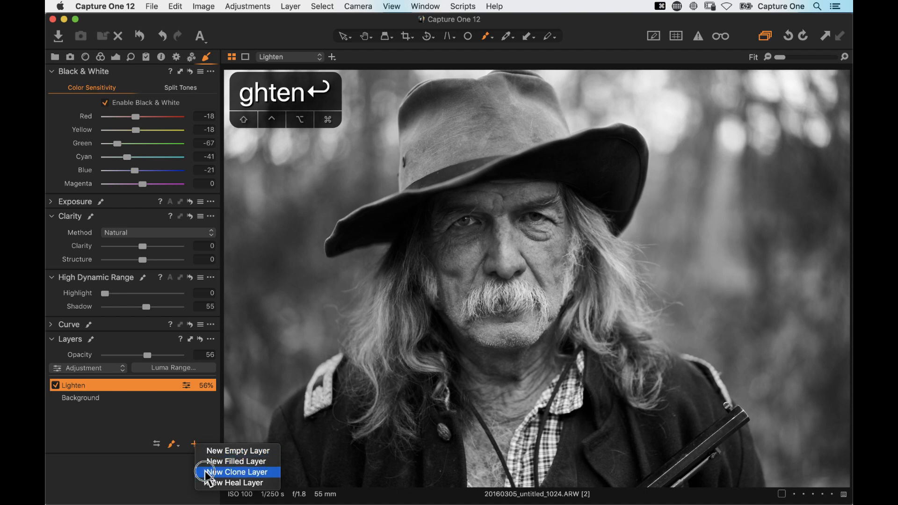
pyautogui.moveTo(205, 473); pyautogui.dragTo(205, 473)
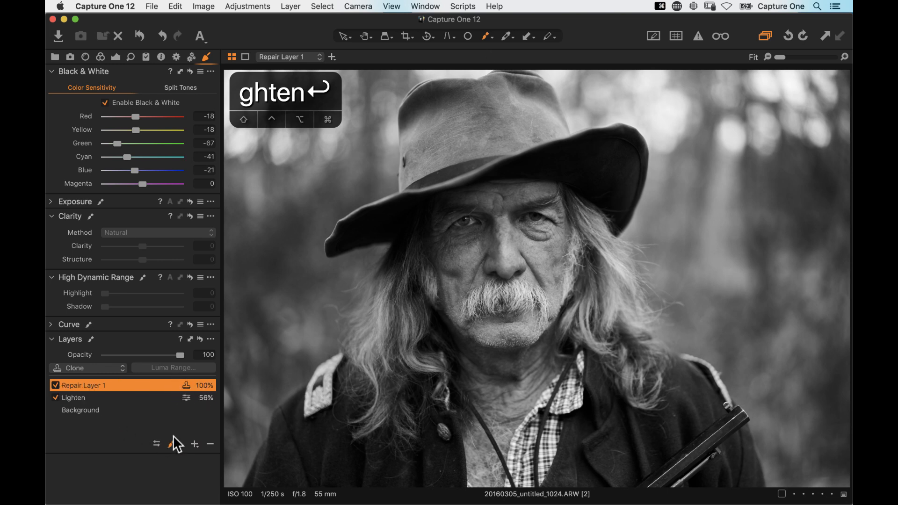
# Step: Set the clone source on the catchlight of the eye on the photo's left side
pyautogui.press('super+equal')
pyautogui.press('super+equal')
pyautogui.press('super+equal')
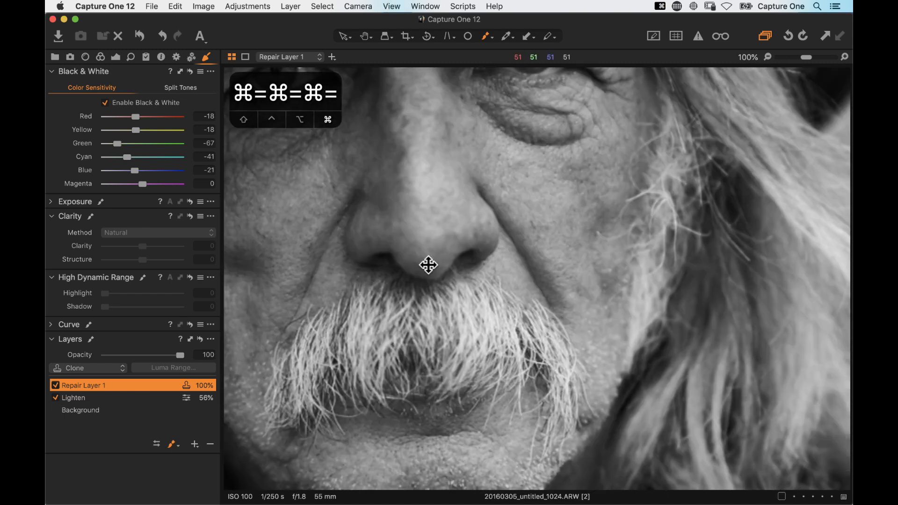
pyautogui.press('space')
pyautogui.moveTo(451, 194); pyautogui.dragTo(583, 433)
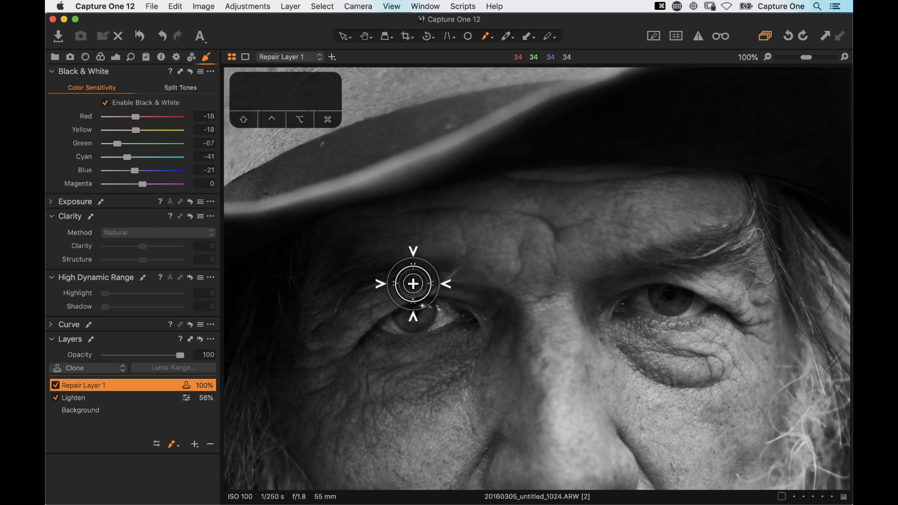
pyautogui.press('alt')
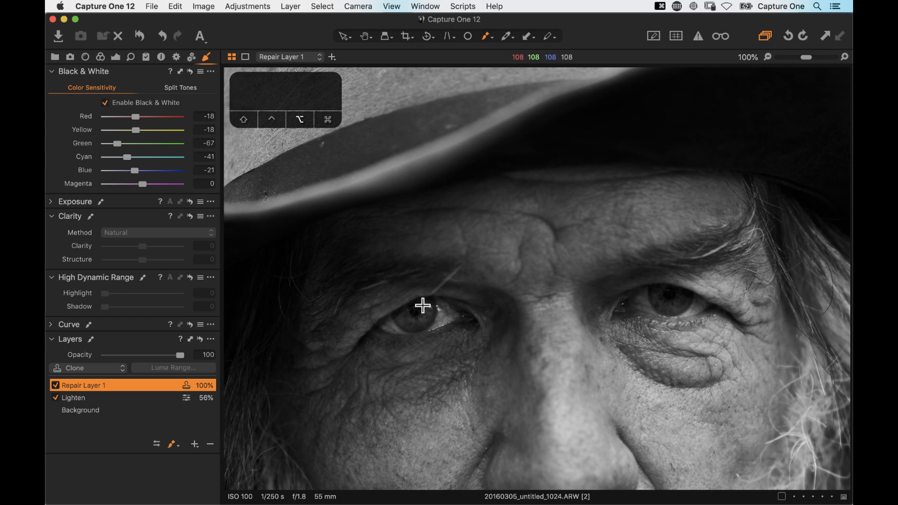
pyautogui.keyDown('alt'); pyautogui.click(422, 305); pyautogui.keyUp('alt')
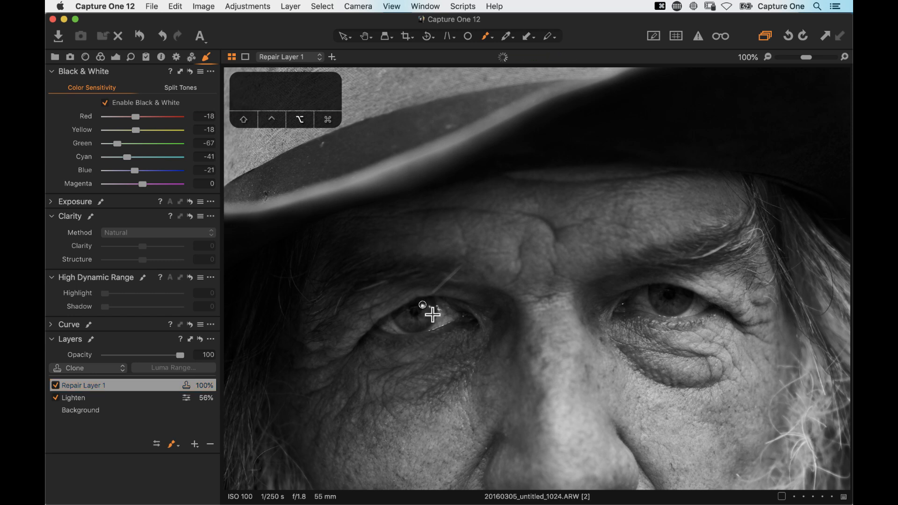
# Step: Shrink the clone brush and paint the sampled catchlight onto the iris of the man's other eye
pyautogui.press('space')
pyautogui.moveTo(697, 299); pyautogui.dragTo(621, 305)
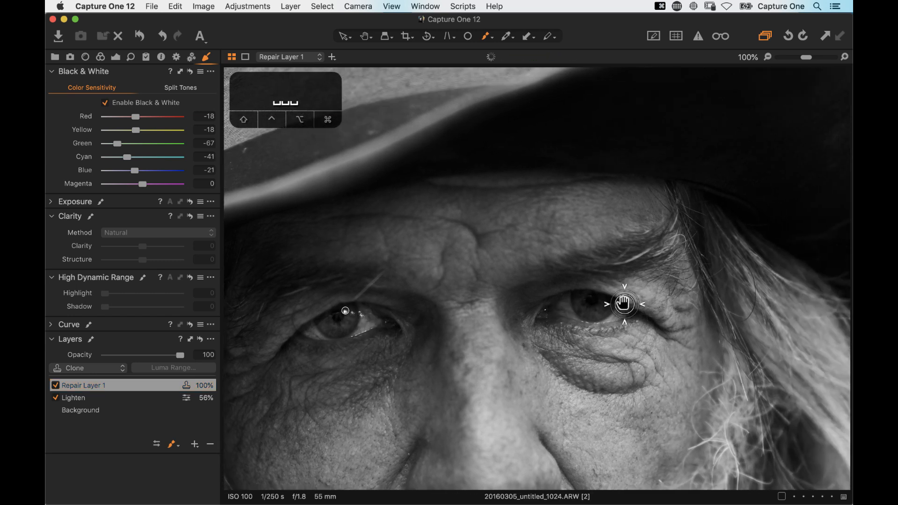
pyautogui.press('super+equal')
pyautogui.press('space')
pyautogui.moveTo(577, 324); pyautogui.dragTo(678, 305)
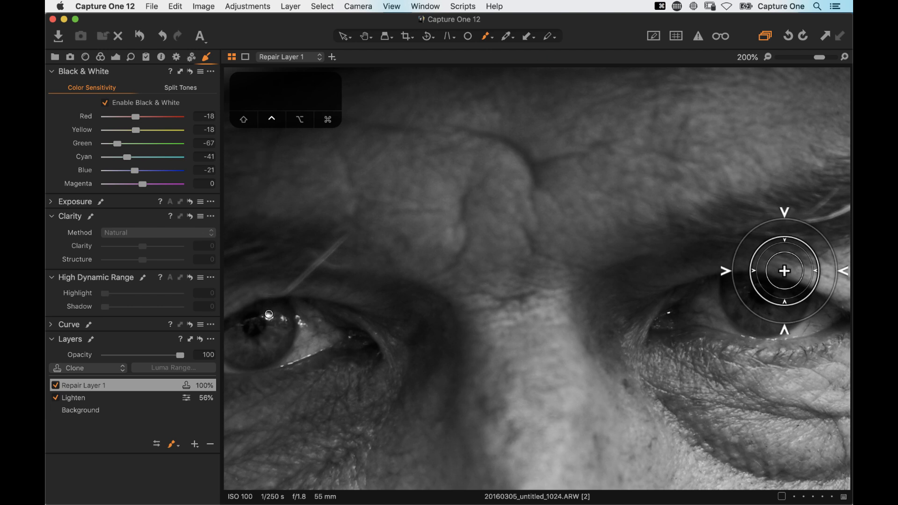
pyautogui.rightClick(745, 235)
pyautogui.moveTo(732, 234); pyautogui.dragTo(727, 235)
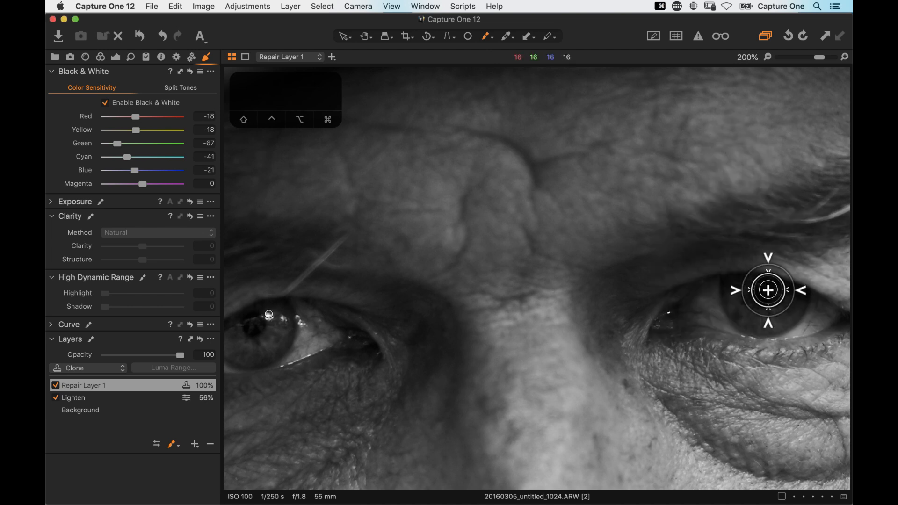
pyautogui.moveTo(773, 283); pyautogui.dragTo(769, 285)
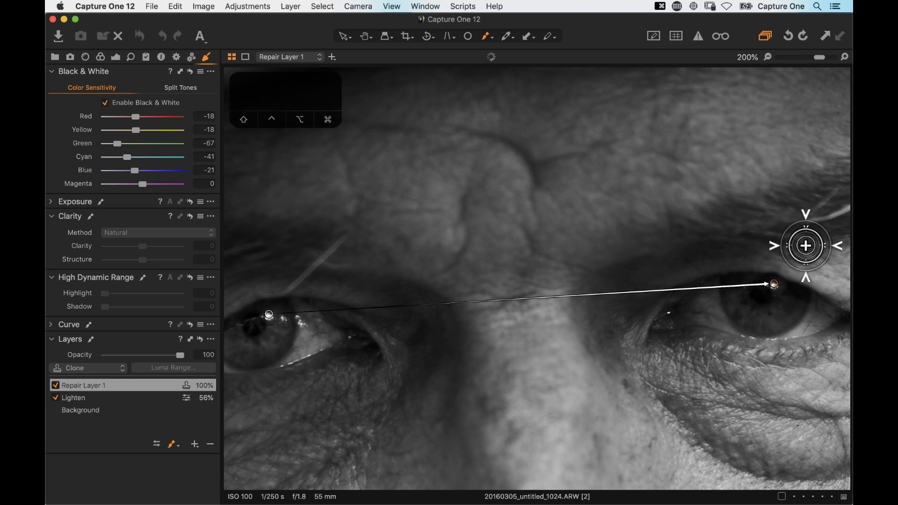
# Step: Erase a little of the clone mask just above the copied catchlight
pyautogui.moveTo(788, 243)
pyautogui.mouseDown()
pyautogui.moveTo(697, 254)
pyautogui.moveTo(705, 259)
pyautogui.mouseUp()
pyautogui.press('h')
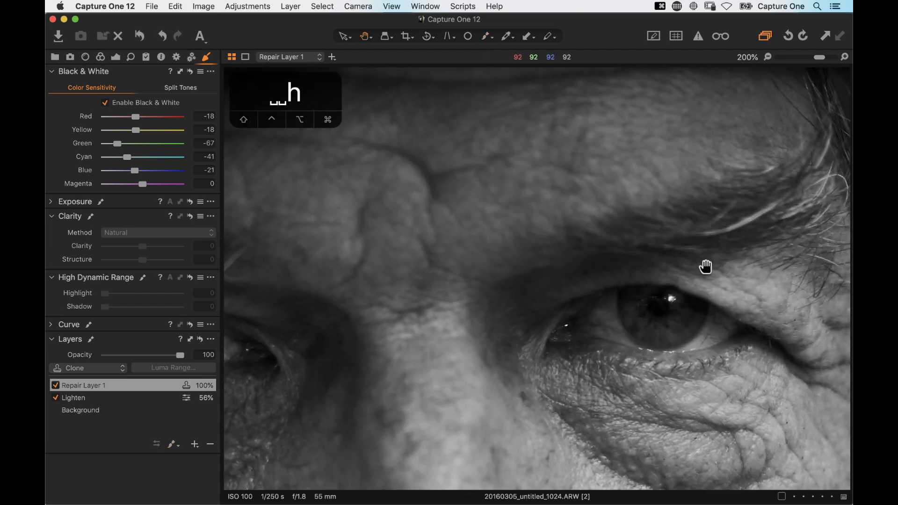
pyautogui.press('e')
pyautogui.moveTo(667, 274)
pyautogui.mouseDown()
pyautogui.moveTo(692, 282)
pyautogui.moveTo(667, 269)
pyautogui.moveTo(689, 284)
pyautogui.moveTo(667, 279)
pyautogui.moveTo(690, 287)
pyautogui.moveTo(666, 261)
pyautogui.mouseUp()
# Step: Lower the Lighten layer's opacity to 31 while viewing the whole portrait
pyautogui.press('h')
pyautogui.press('super+minus')
pyautogui.press('super+minus')
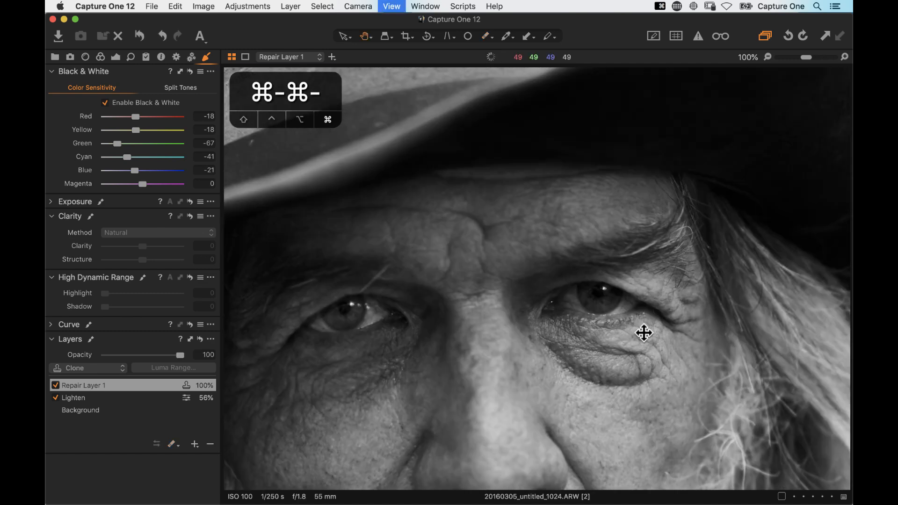
pyautogui.press('super+minus')
pyautogui.press('super+minus')
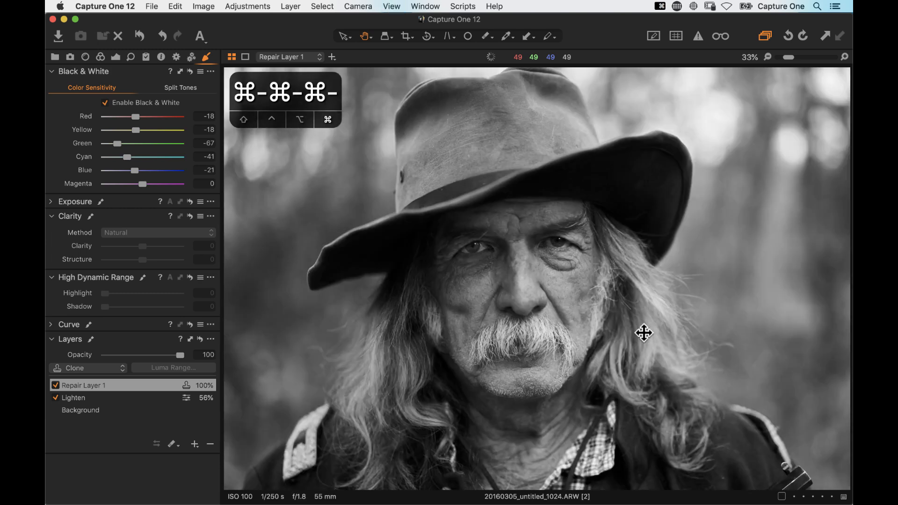
pyautogui.press('super+minus')
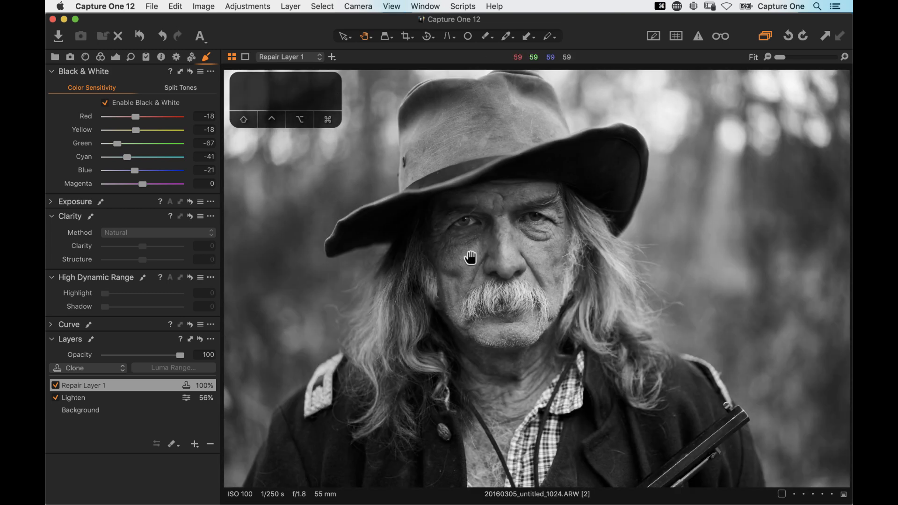
pyautogui.click(99, 398)
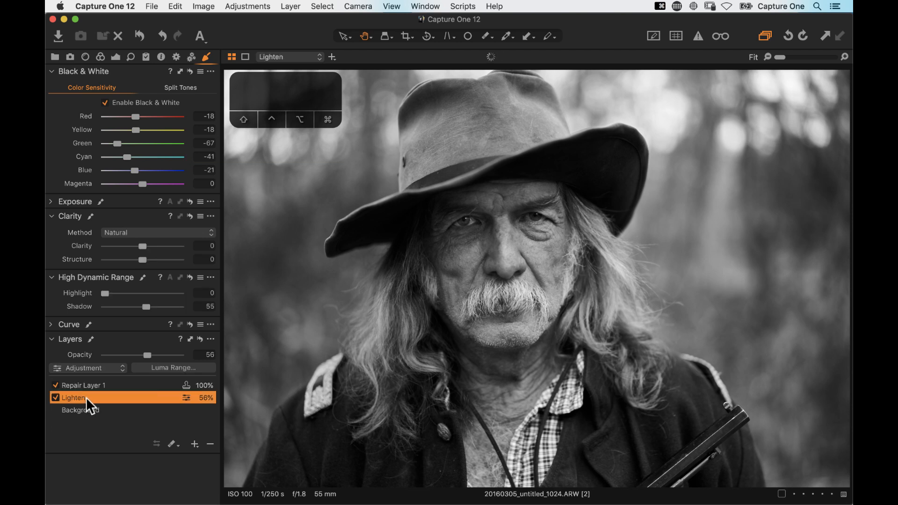
pyautogui.moveTo(142, 354); pyautogui.dragTo(126, 361)
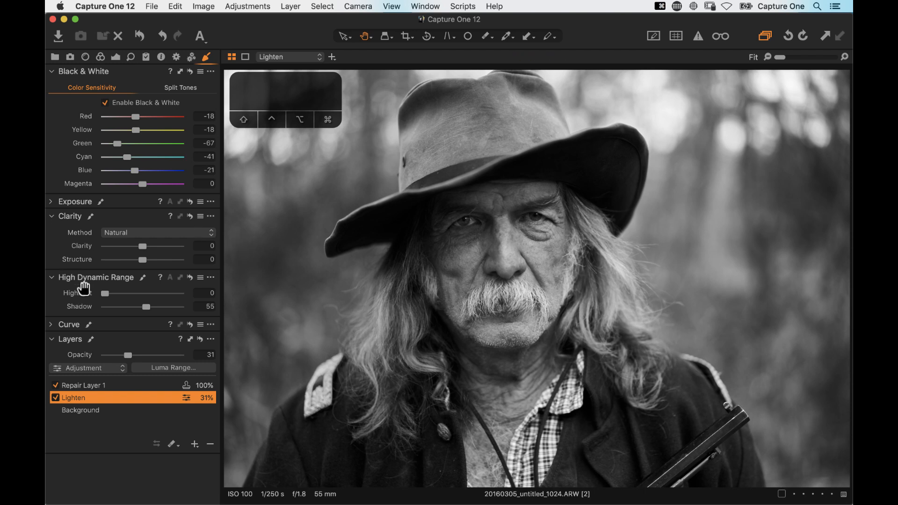
# Step: Raise the Lighten layer's contrast to 16 and compare the photo with the layer switched off and on
pyautogui.click(50, 202)
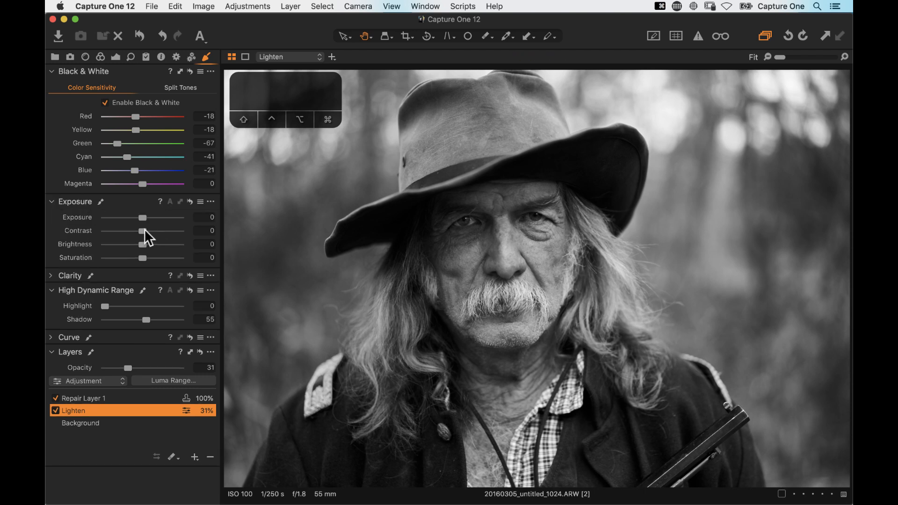
pyautogui.moveTo(143, 231); pyautogui.dragTo(153, 233)
pyautogui.click(56, 411)
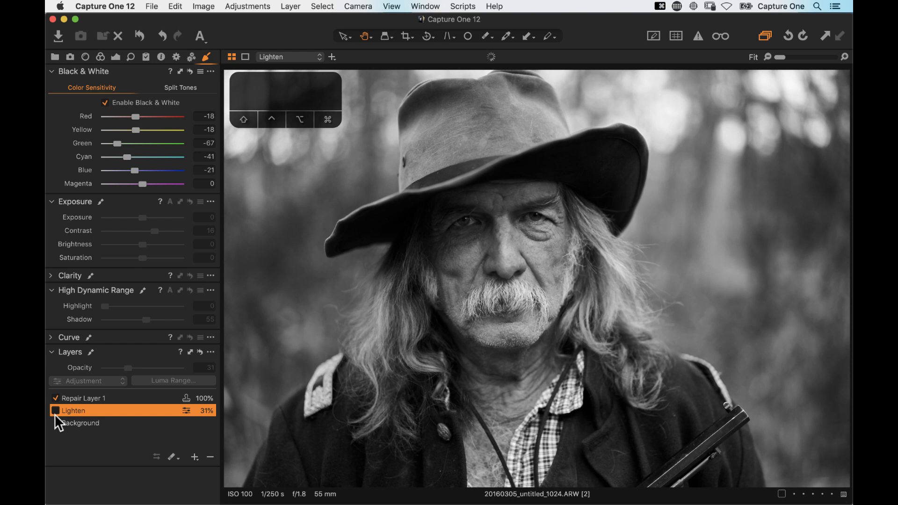
pyautogui.click(55, 410)
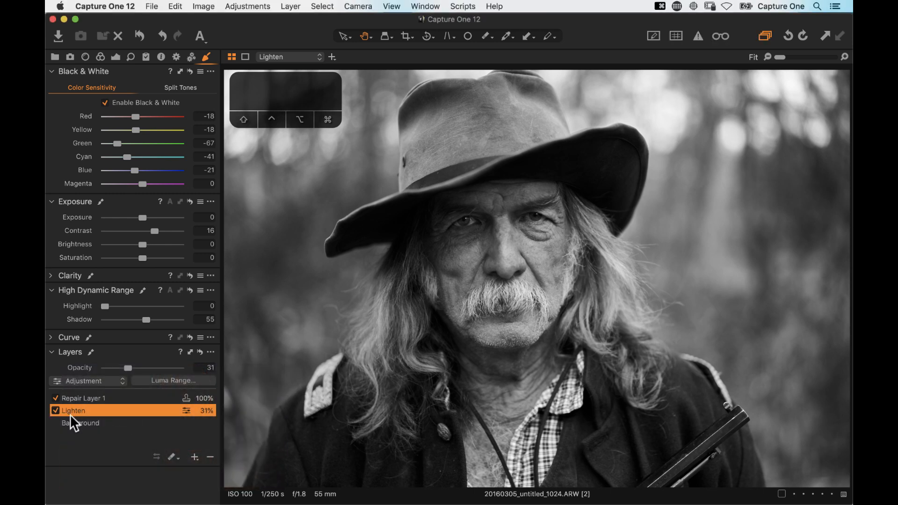
# Step: Add a new empty layer and choose the radial gradient mask for it
pyautogui.click(194, 457)
pyautogui.click(205, 463)
pyautogui.click(173, 458)
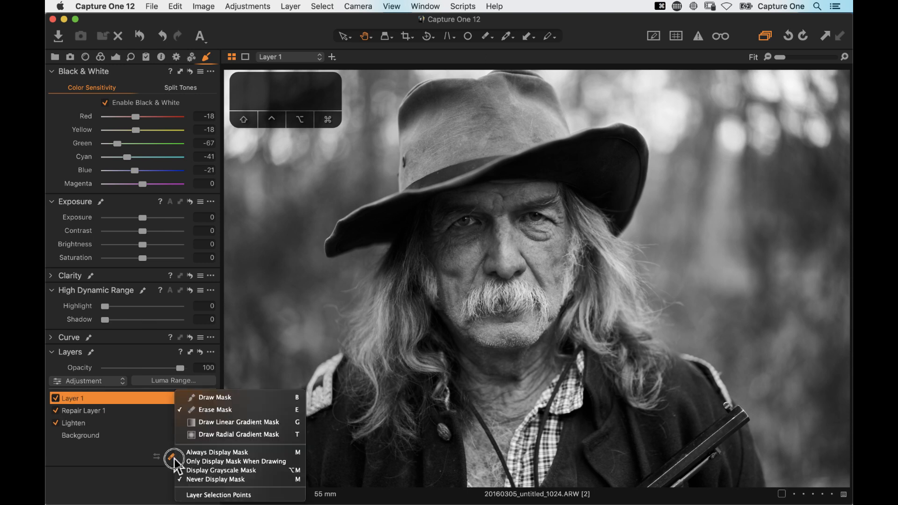
pyautogui.click(223, 435)
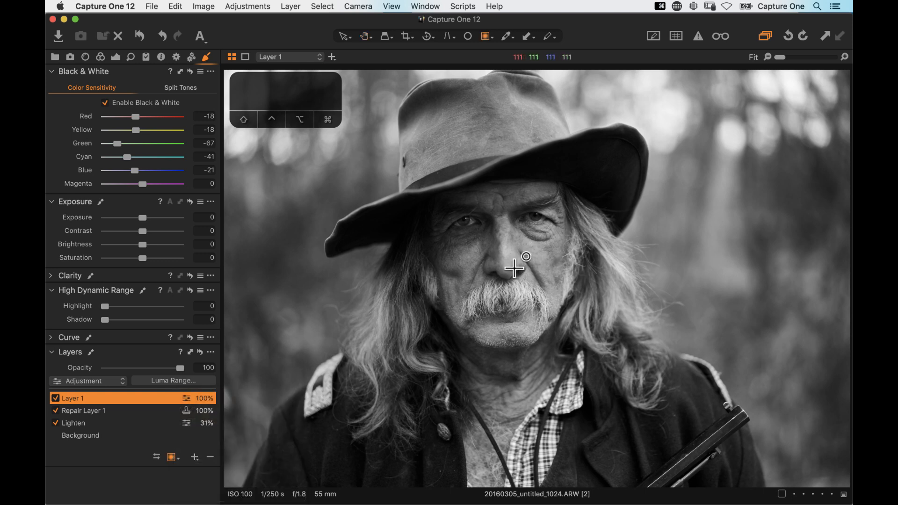
# Step: Draw a radial gradient mask around the man's face, tilt it, widen its outer falloff, shift it slightly, and check the mask overlay
pyautogui.moveTo(498, 268); pyautogui.dragTo(748, 431)
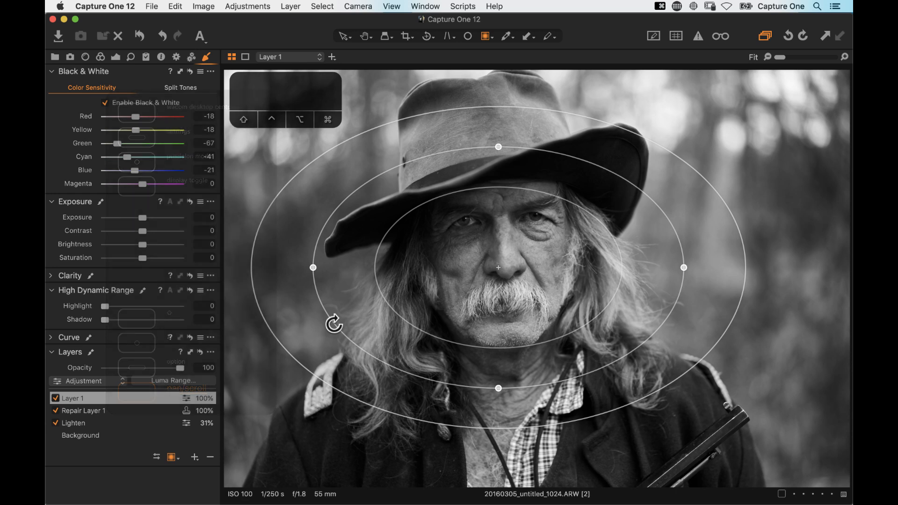
pyautogui.moveTo(334, 324); pyautogui.dragTo(399, 380)
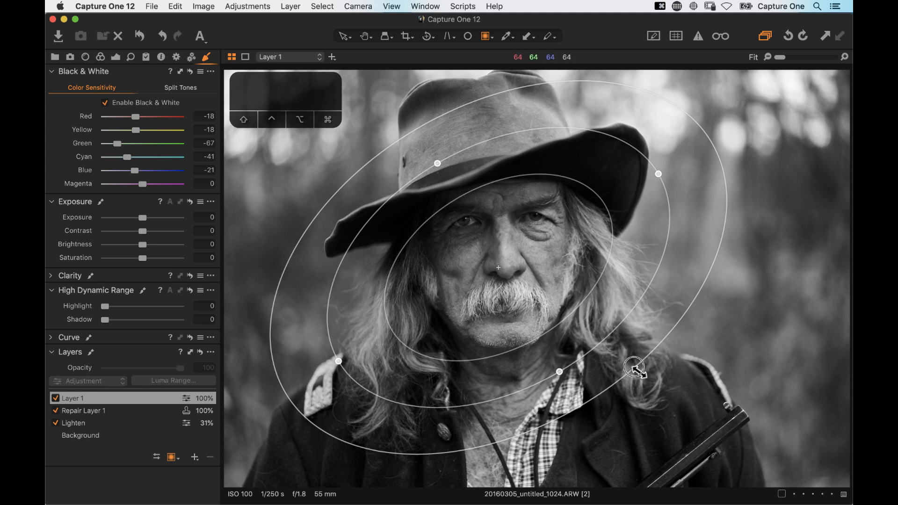
pyautogui.moveTo(657, 386); pyautogui.dragTo(704, 419)
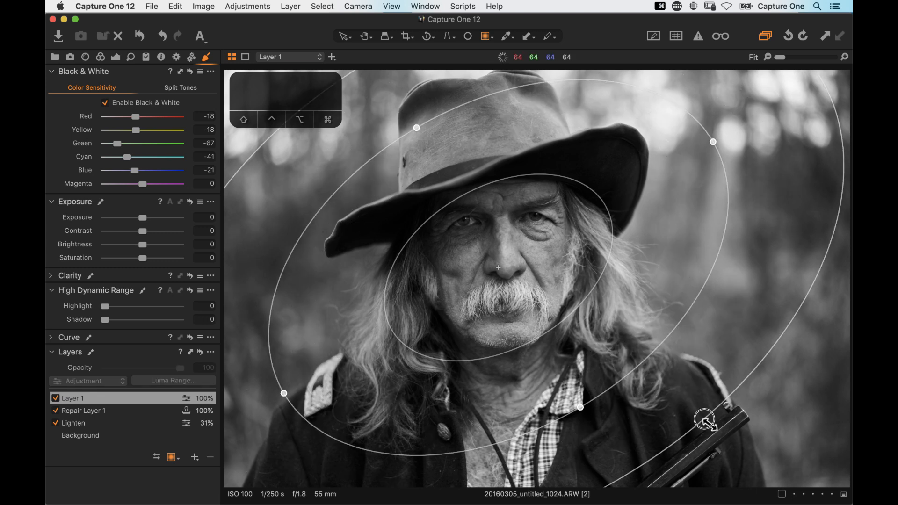
pyautogui.moveTo(630, 347); pyautogui.dragTo(661, 357)
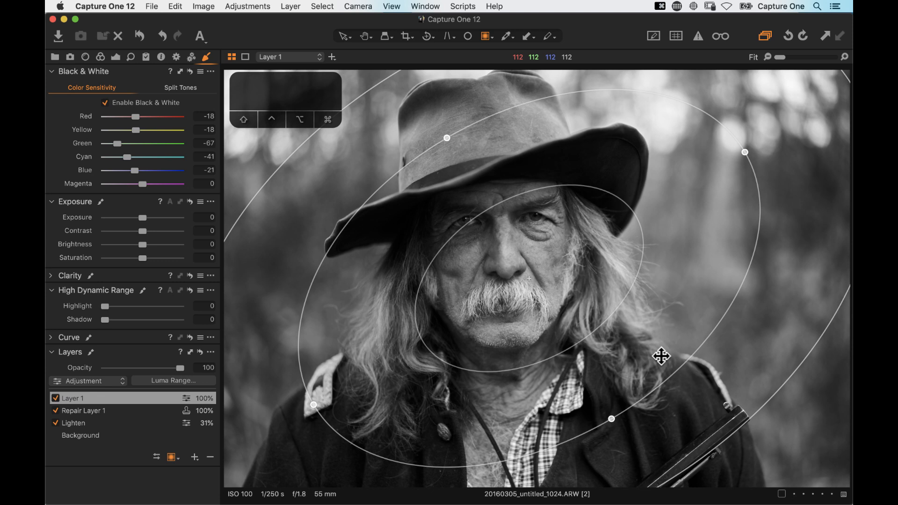
pyautogui.press('m')
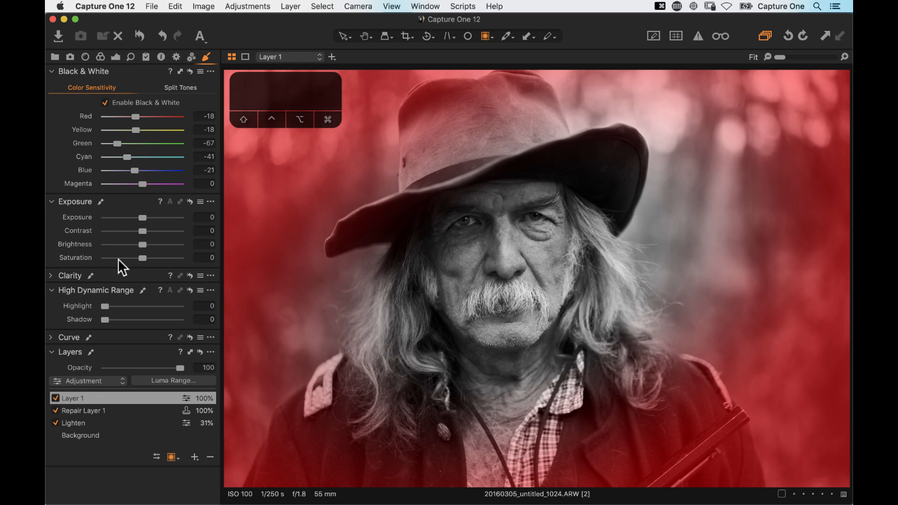
pyautogui.press('m')
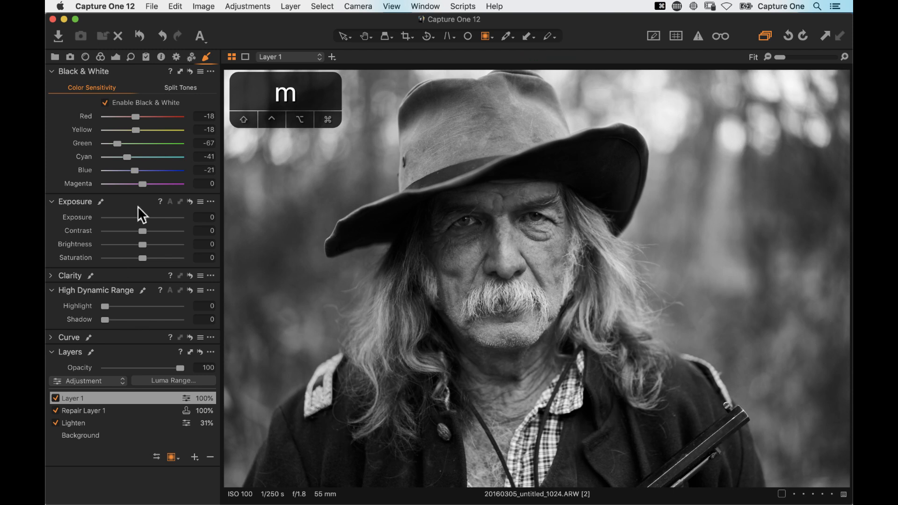
# Step: Darken the radial mask layer with exposure -0.53 and brightness about -17, and select the Background layer
pyautogui.moveTo(141, 215); pyautogui.dragTo(130, 245)
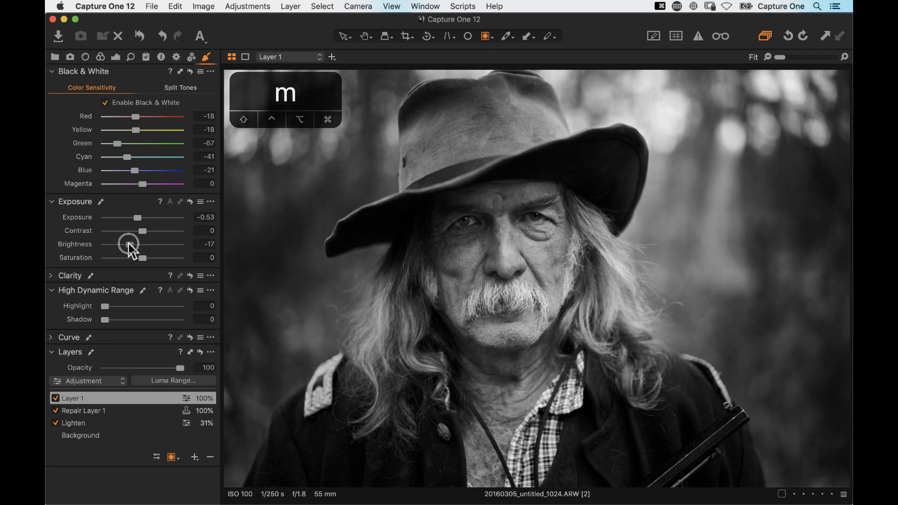
pyautogui.moveTo(130, 245); pyautogui.dragTo(129, 248)
pyautogui.click(105, 437)
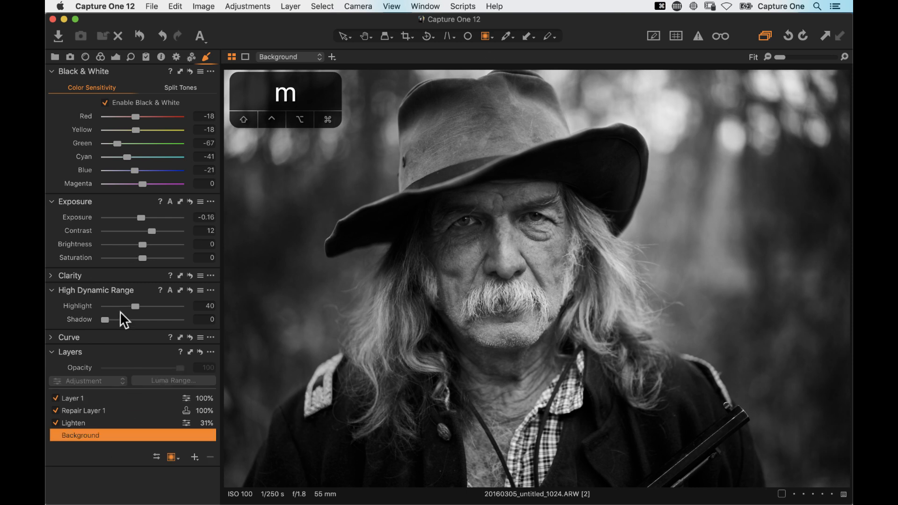
# Step: Set the Background layer's highlight recovery to 57 and structure to 2, checking the facial detail at 100%
pyautogui.moveTo(132, 304); pyautogui.dragTo(147, 312)
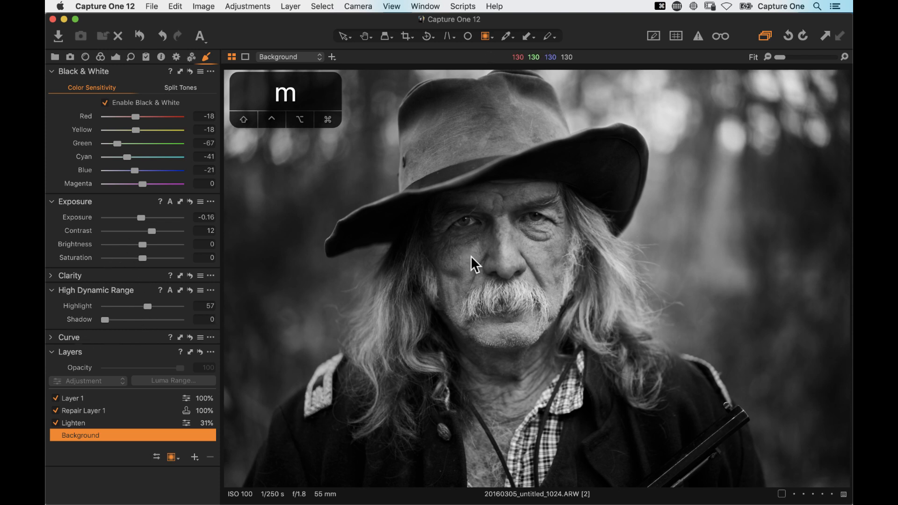
pyautogui.press('h')
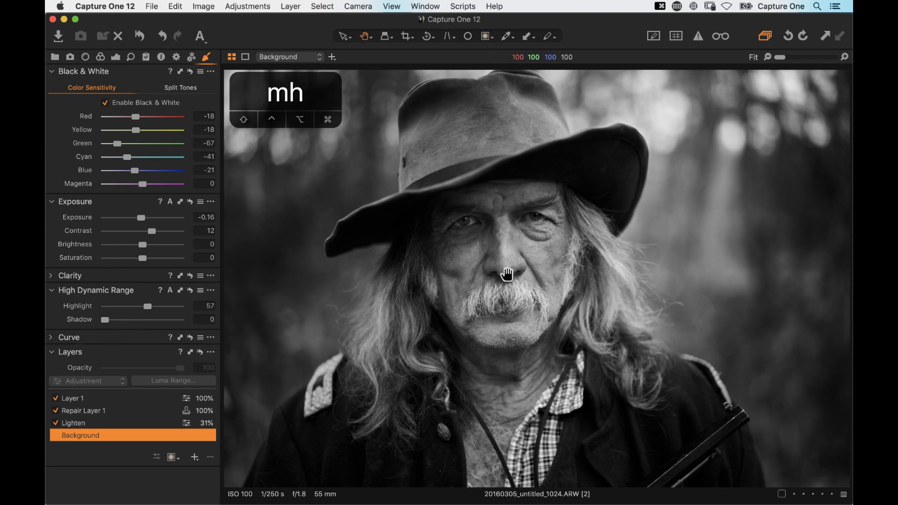
pyautogui.moveTo(501, 276); pyautogui.dragTo(517, 246)
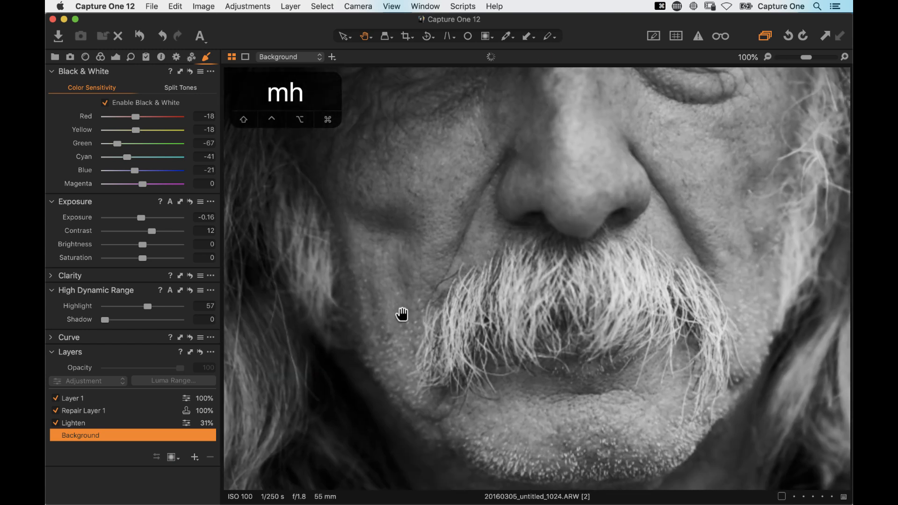
pyautogui.click(52, 276)
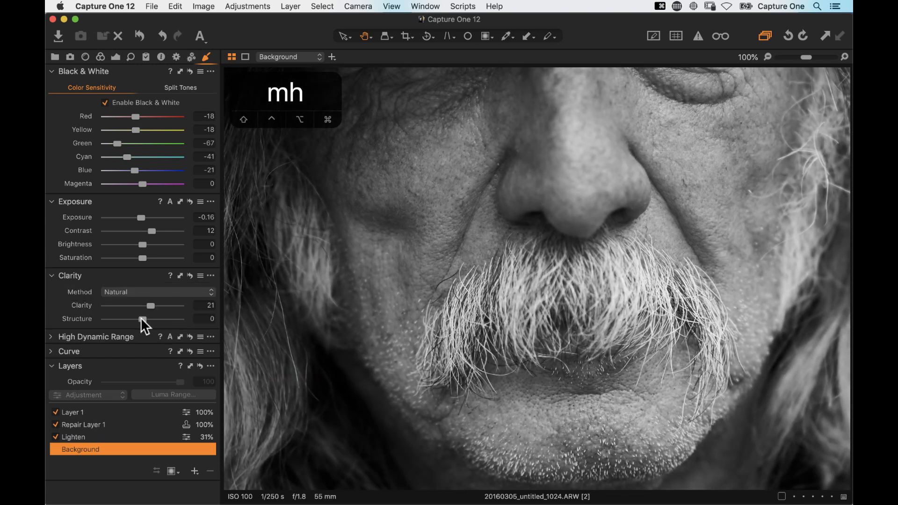
pyautogui.moveTo(143, 320); pyautogui.dragTo(143, 320)
pyautogui.moveTo(460, 220); pyautogui.dragTo(460, 291)
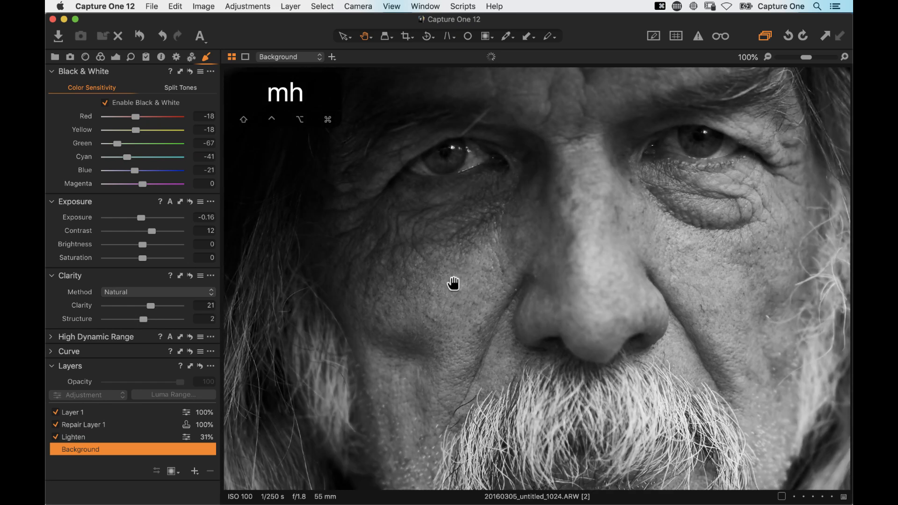
pyautogui.click(452, 283)
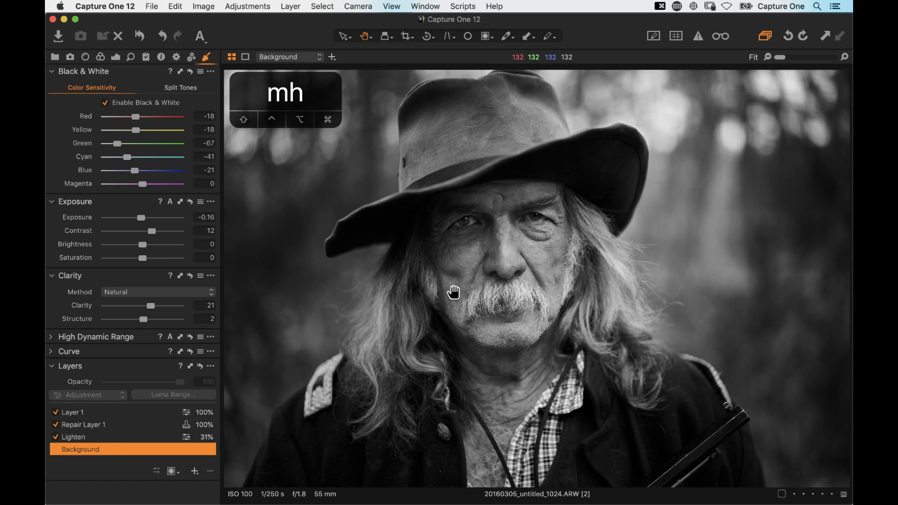
# Step: Crop the portrait to about 24.07 x 17.02 in by trimming its right and bottom edges
pyautogui.press('c')
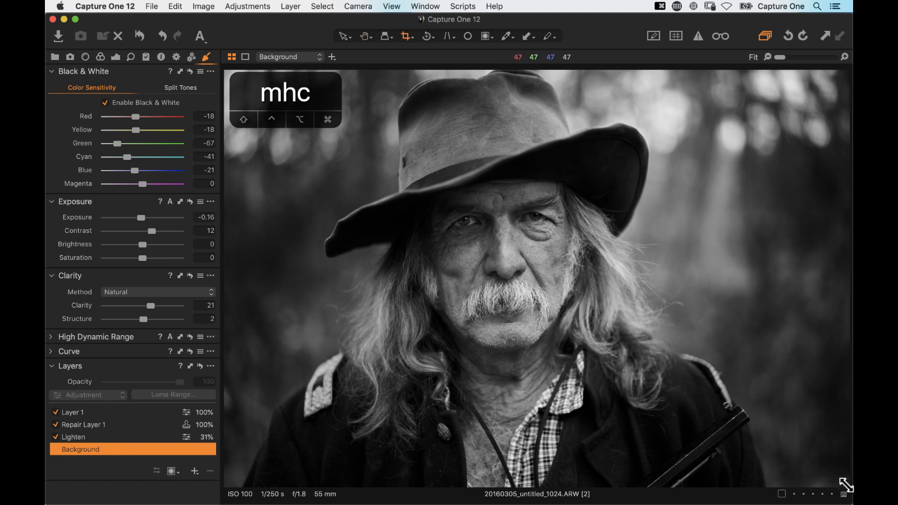
pyautogui.moveTo(846, 485); pyautogui.dragTo(792, 472)
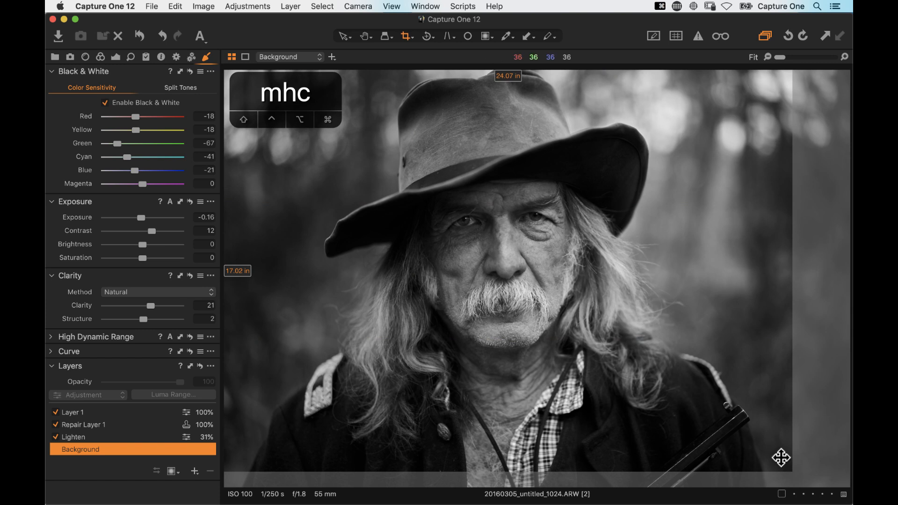
pyautogui.press('h')
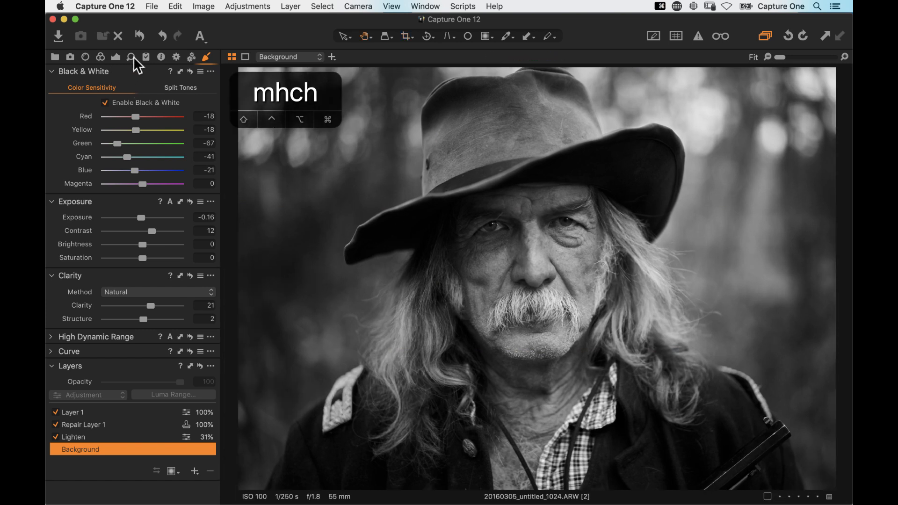
# Step: Review the sharpening and noise reduction settings, and examine the available crop grid types
pyautogui.click(131, 56)
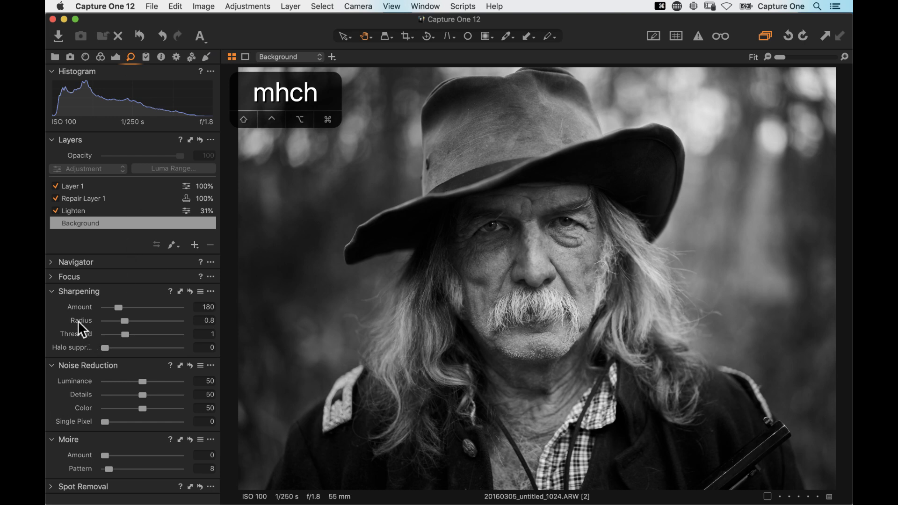
pyautogui.click(50, 291)
pyautogui.click(51, 306)
pyautogui.click(86, 57)
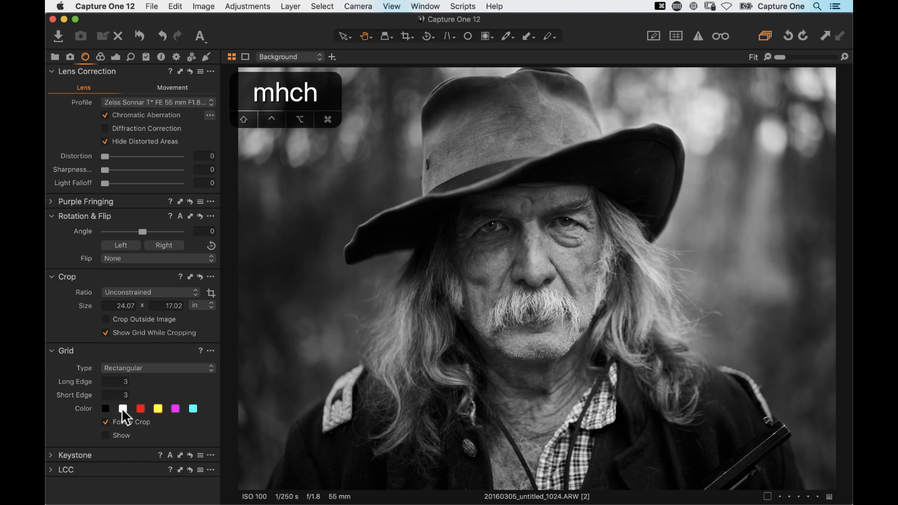
pyautogui.click(141, 370)
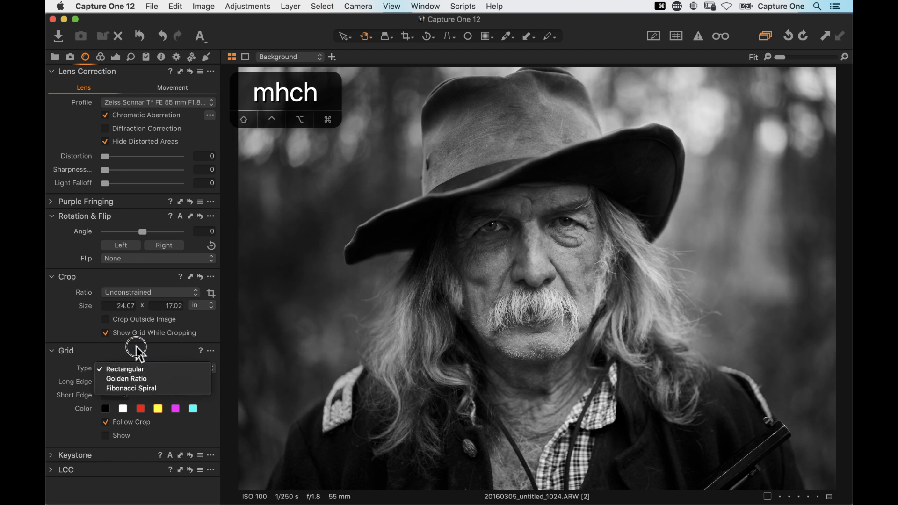
pyautogui.click(133, 350)
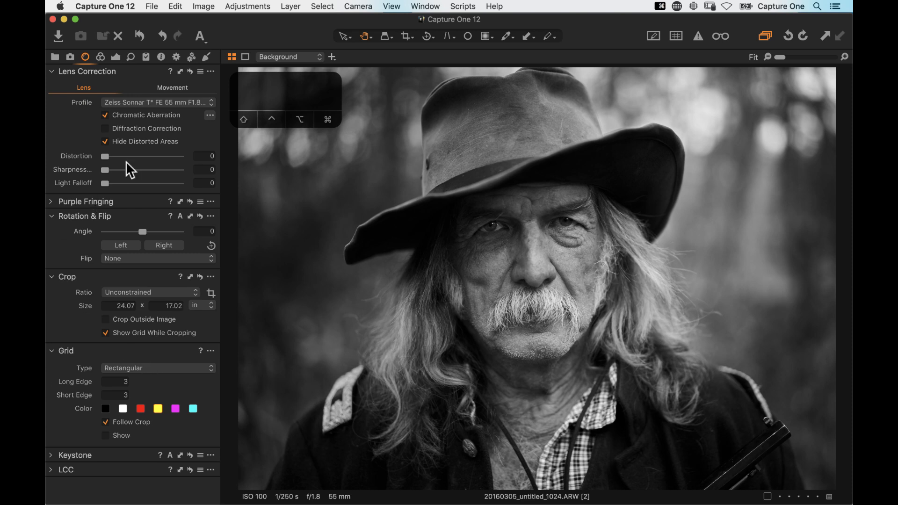
# Step: Show the exposure tools and inspect the dark hat brim at 100% before returning to the whole portrait
pyautogui.click(135, 36)
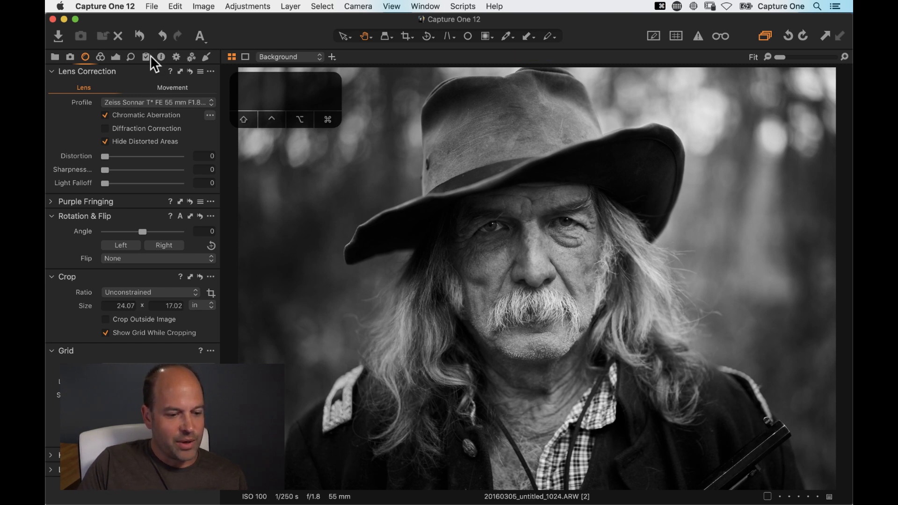
pyautogui.click(117, 55)
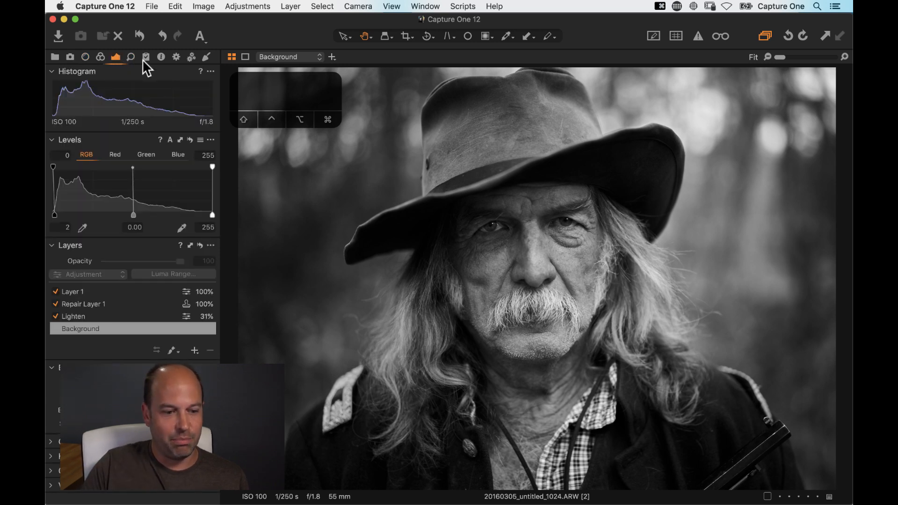
pyautogui.click(416, 230)
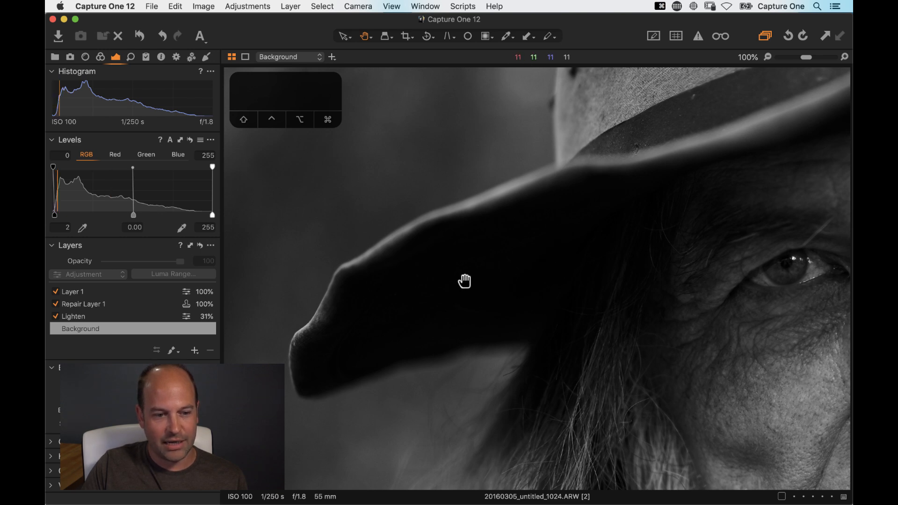
pyautogui.doubleClick(551, 261)
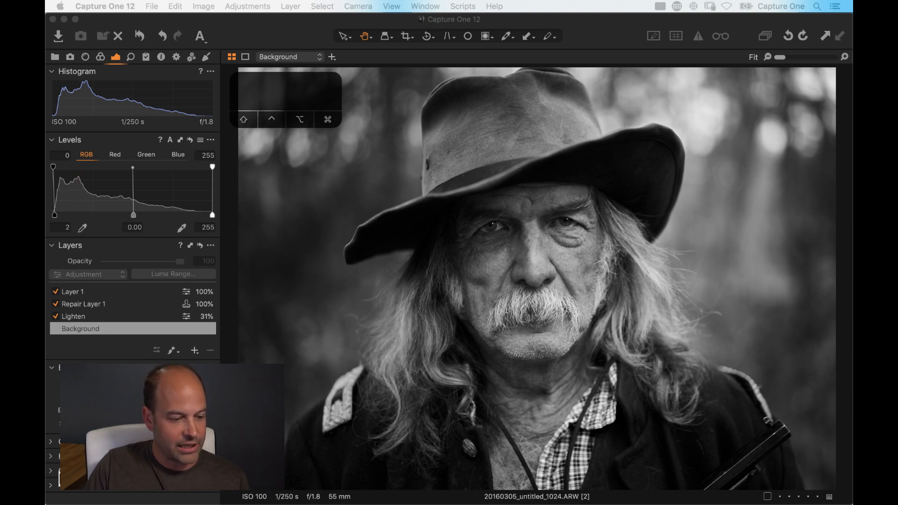
# Step: Detach the Clarity tool as a floating window, expand it and place it beside the portrait
pyautogui.moveTo(59, 470); pyautogui.dragTo(253, 160)
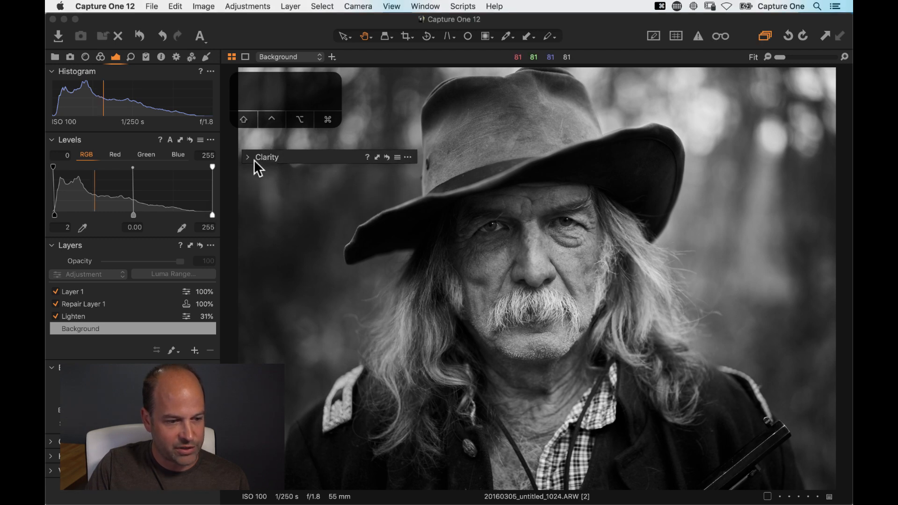
pyautogui.click(248, 157)
pyautogui.moveTo(314, 156); pyautogui.dragTo(254, 156)
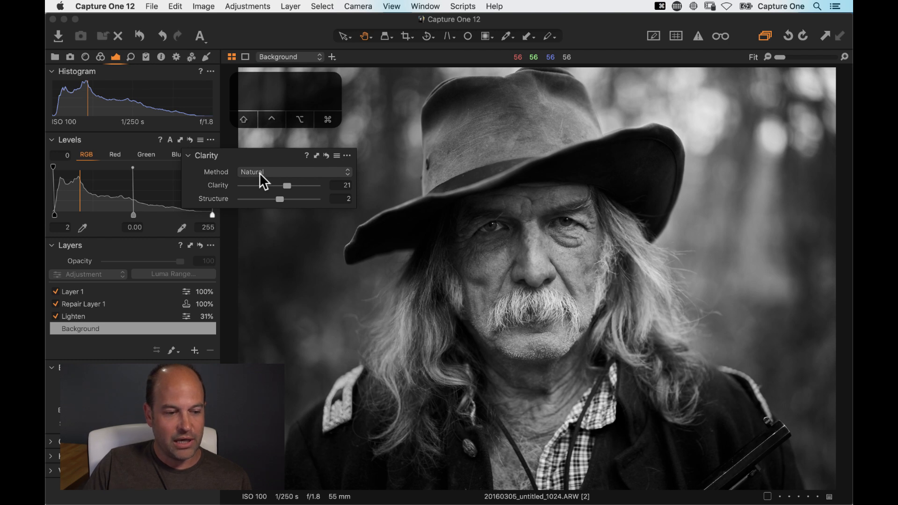
# Step: Compare the Punch and Natural clarity methods on the portrait, finishing on Punch
pyautogui.click(256, 177)
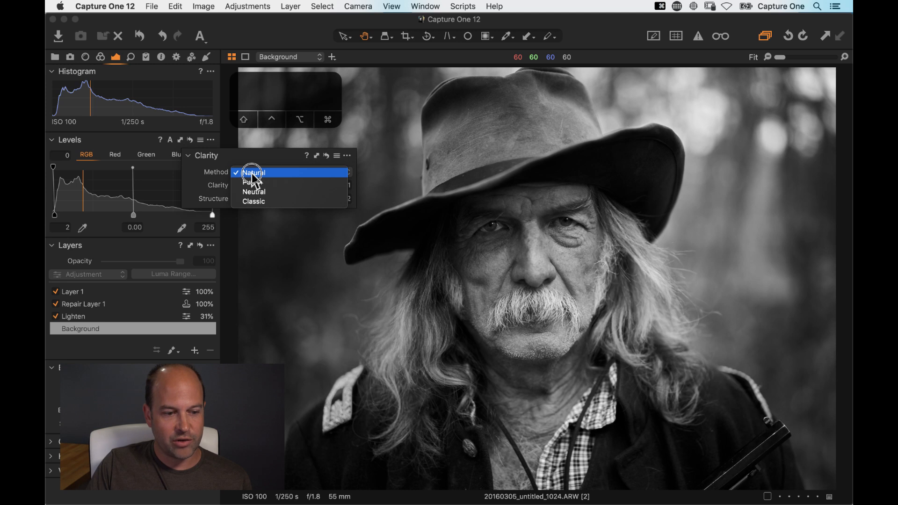
pyautogui.click(265, 184)
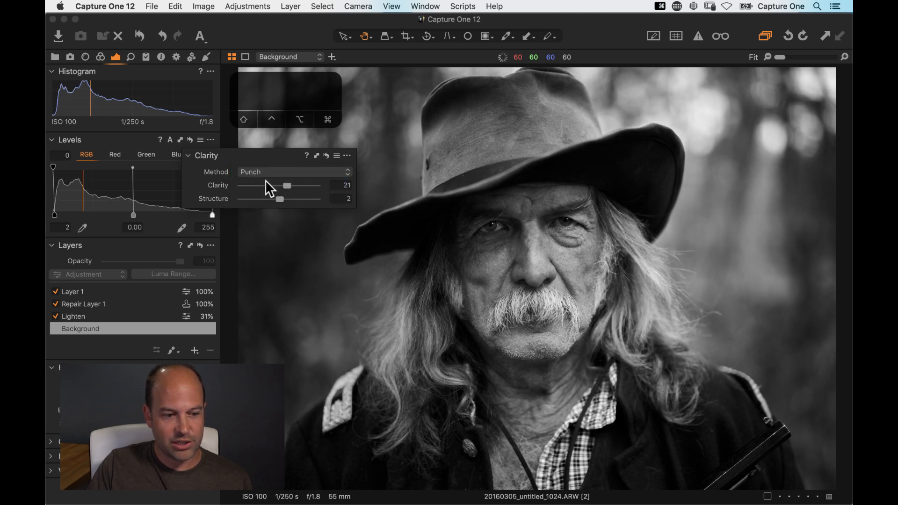
pyautogui.click(262, 172)
pyautogui.click(263, 165)
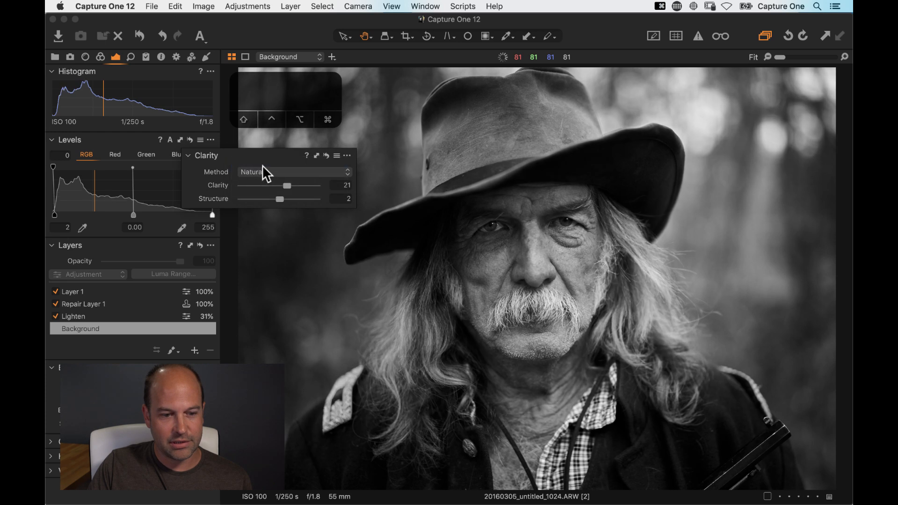
pyautogui.click(263, 168)
pyautogui.click(266, 181)
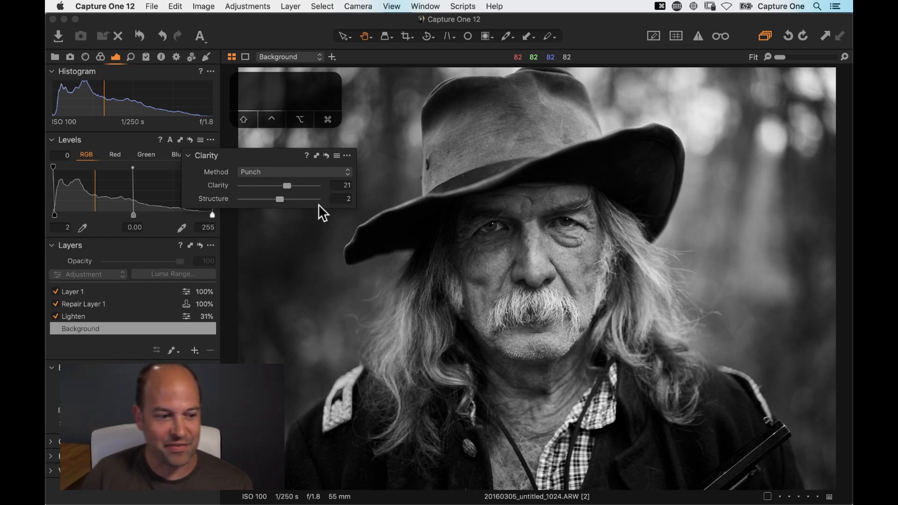
# Step: Try the Neutral, Natural and Classic clarity methods on the portrait, and dock the Clarity tool directly below Layers
pyautogui.click(280, 172)
pyautogui.click(279, 183)
pyautogui.click(273, 172)
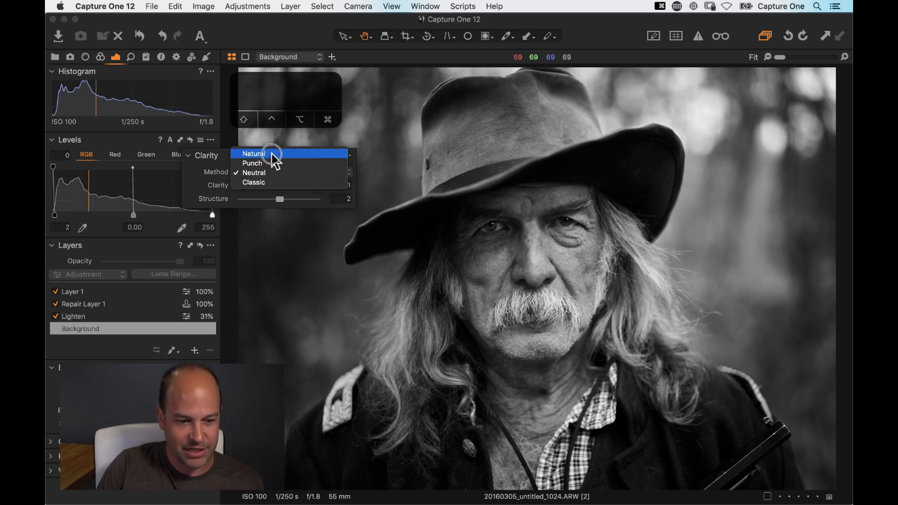
pyautogui.click(269, 154)
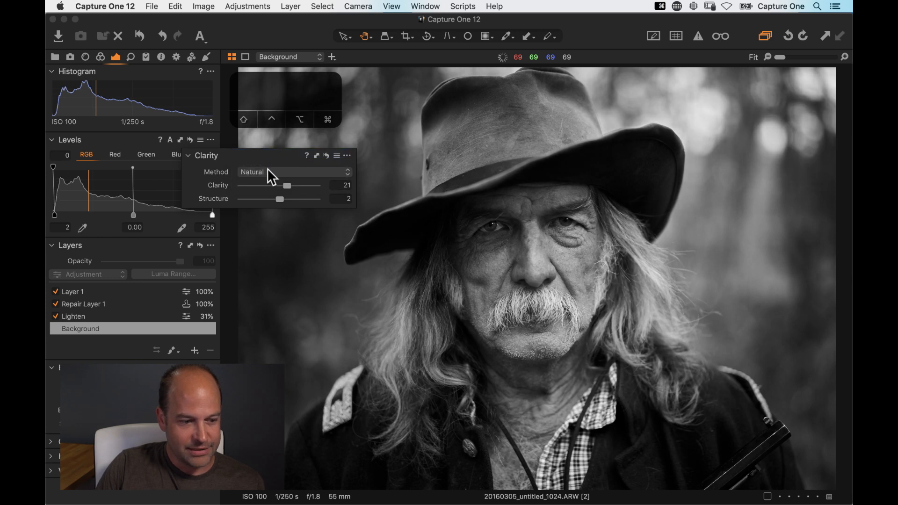
pyautogui.click(268, 171)
pyautogui.click(271, 202)
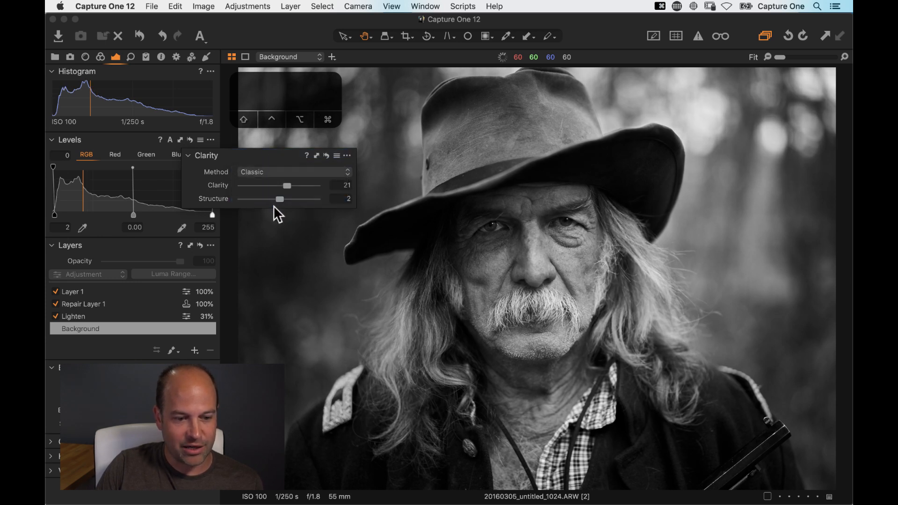
pyautogui.click(268, 171)
pyautogui.click(254, 143)
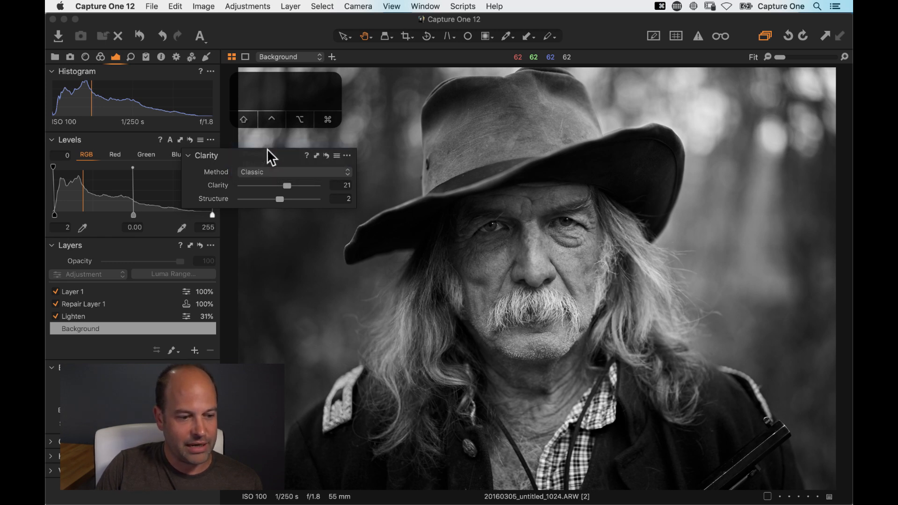
pyautogui.moveTo(248, 154); pyautogui.dragTo(112, 360)
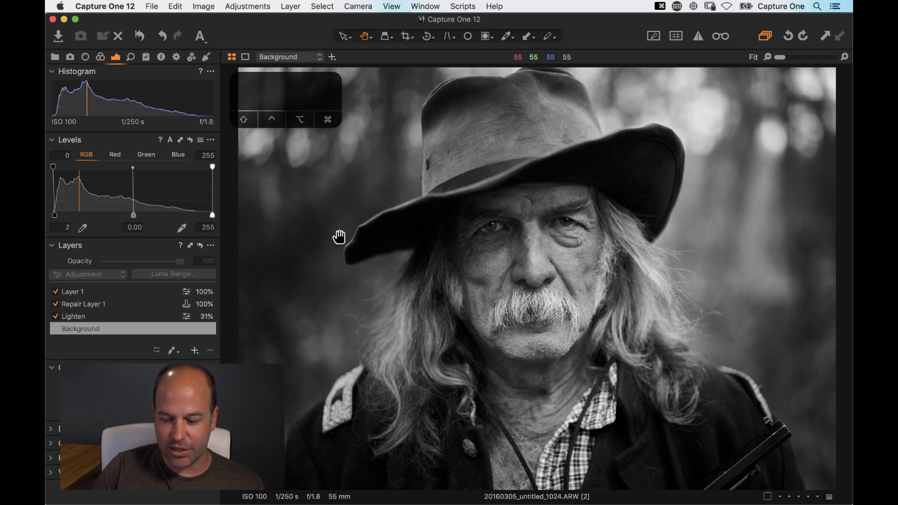
# Step: Show the image browser, select the mountain lake photo 103A6570.dng, and hide the browser again
pyautogui.press('super+b')
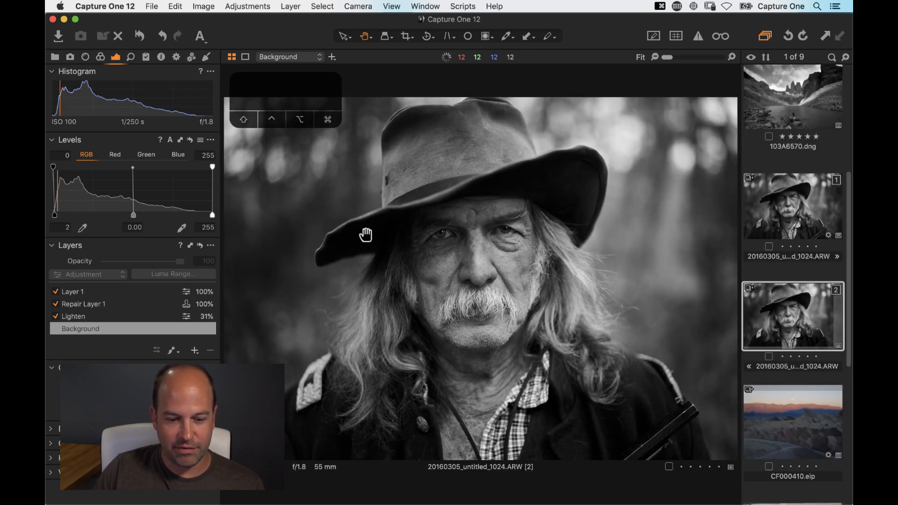
pyautogui.scroll(-6, 792, 387)
pyautogui.scroll(6, 816, 379)
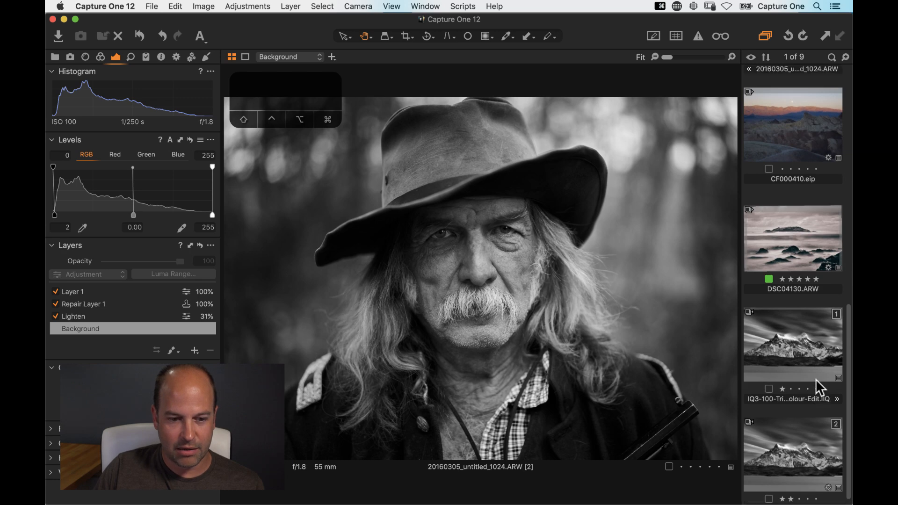
pyautogui.scroll(4, 815, 379)
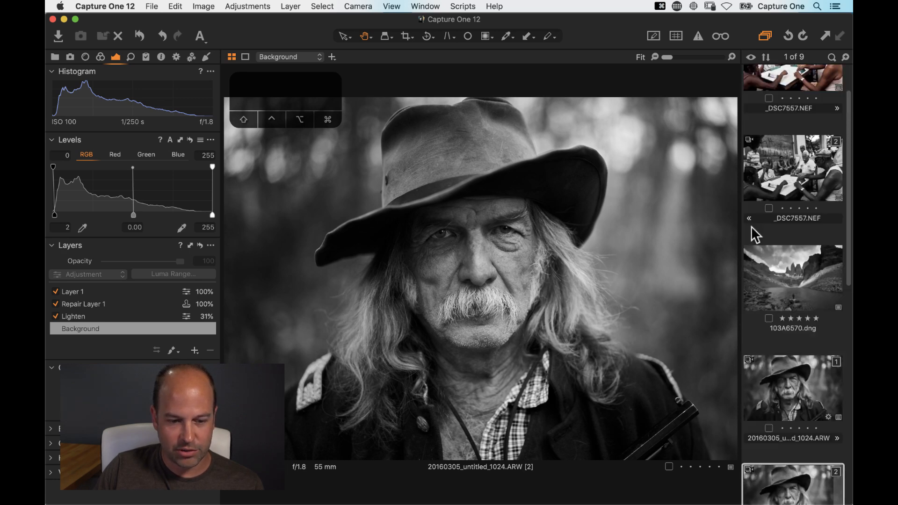
pyautogui.click(800, 293)
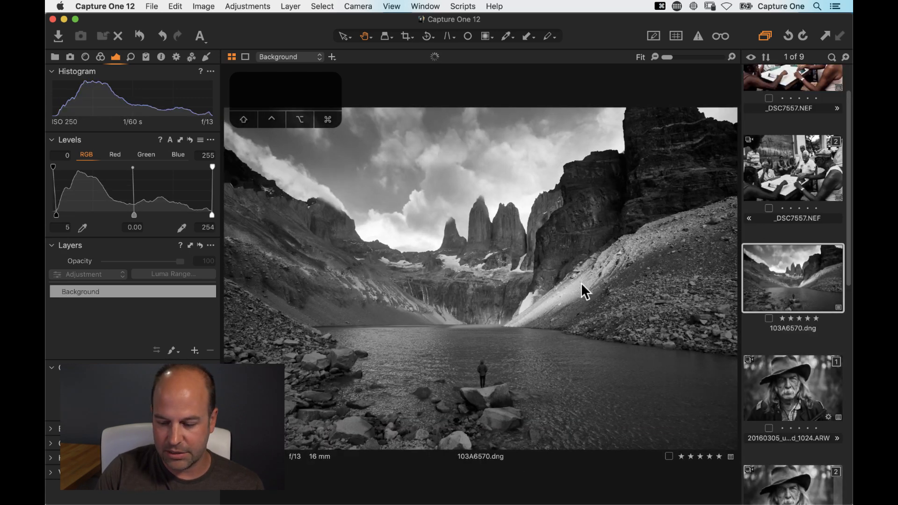
pyautogui.press('super+b')
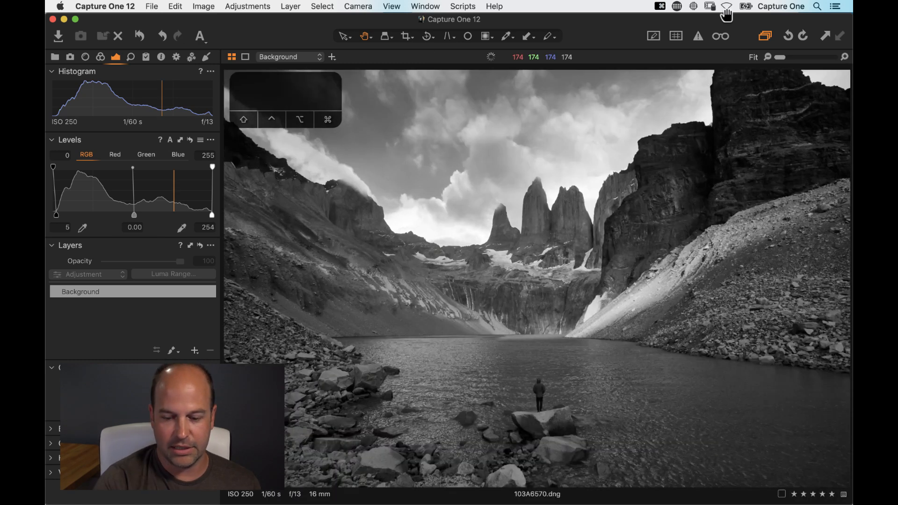
# Step: Reset all adjustments on the mountain lake photo, returning it to its original colour
pyautogui.press('super+2')
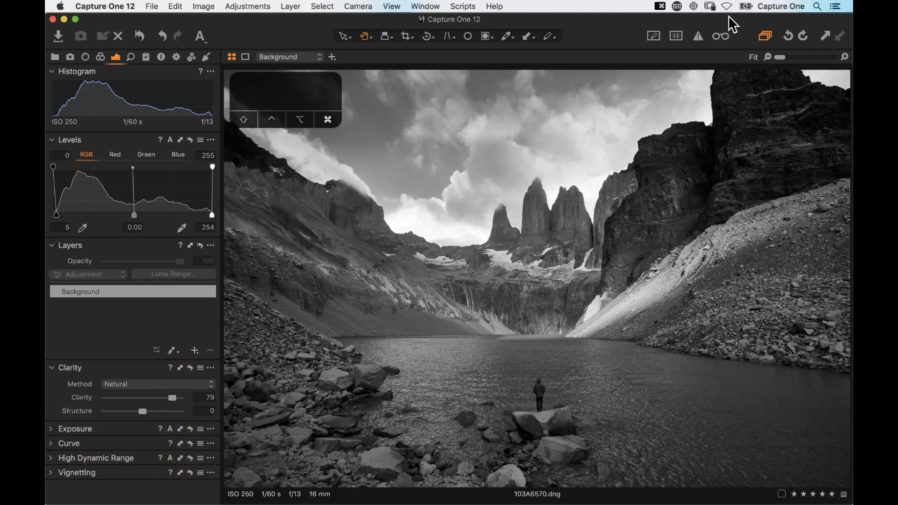
pyautogui.press('super+r')
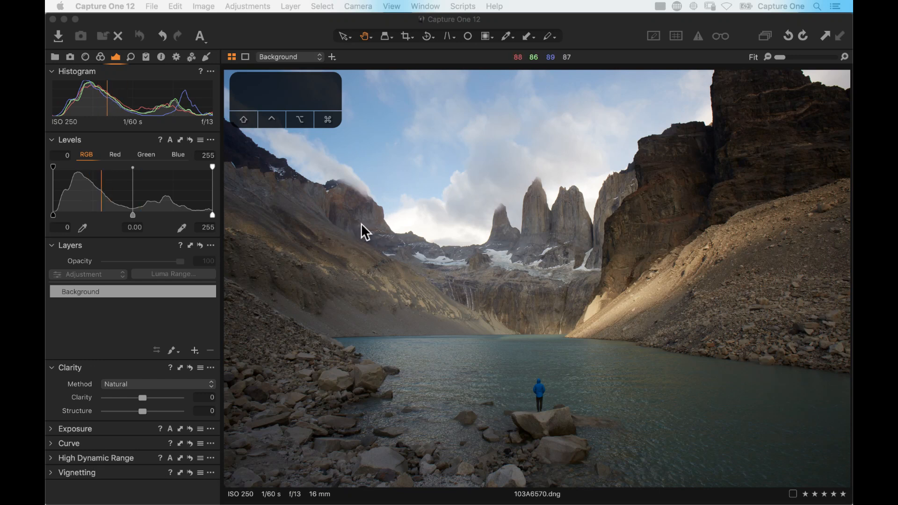
pyautogui.click(252, 24)
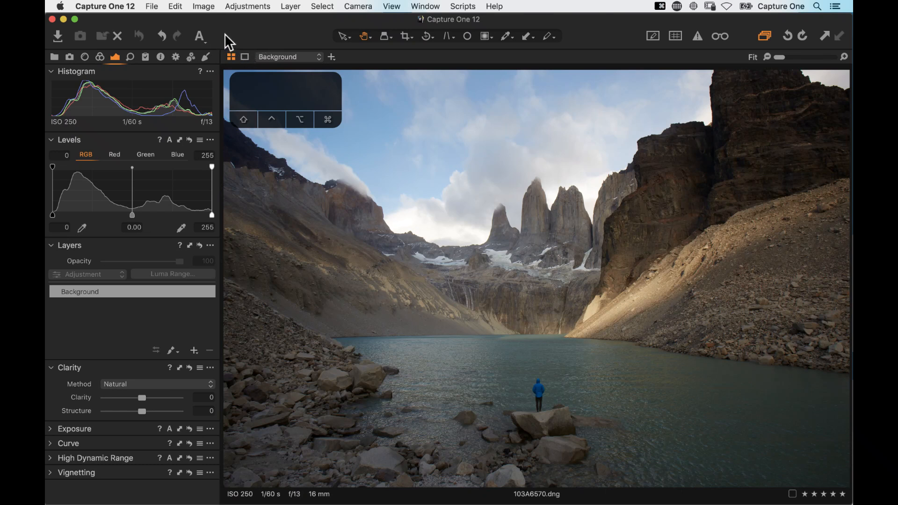
# Step: Crop the photo slightly in from its lower-right corner and auto-adjust its levels
pyautogui.click(403, 36)
pyautogui.moveTo(848, 487); pyautogui.dragTo(820, 458)
pyautogui.press('h')
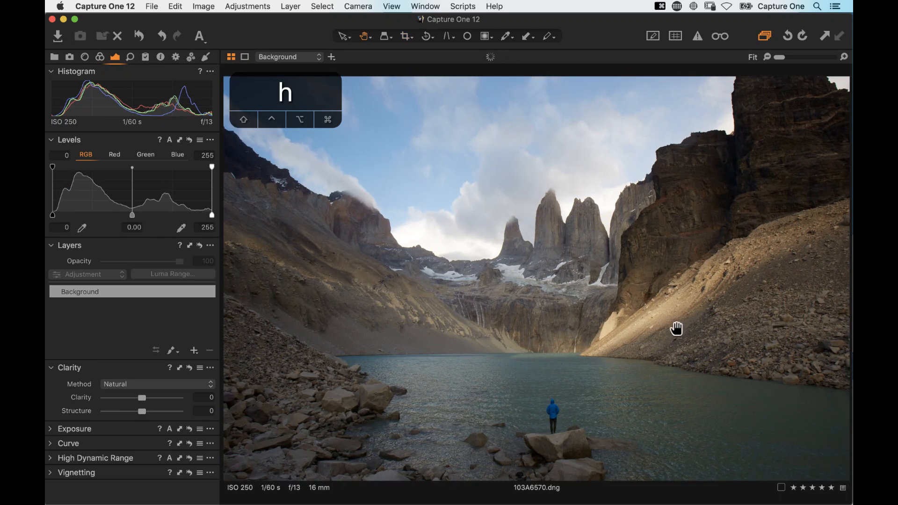
pyautogui.moveTo(306, 88); pyautogui.dragTo(310, 104)
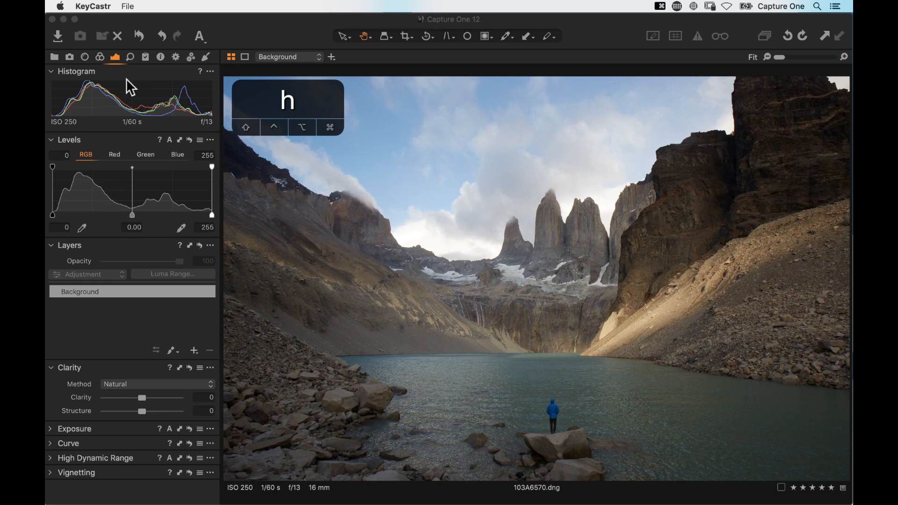
pyautogui.click(112, 58)
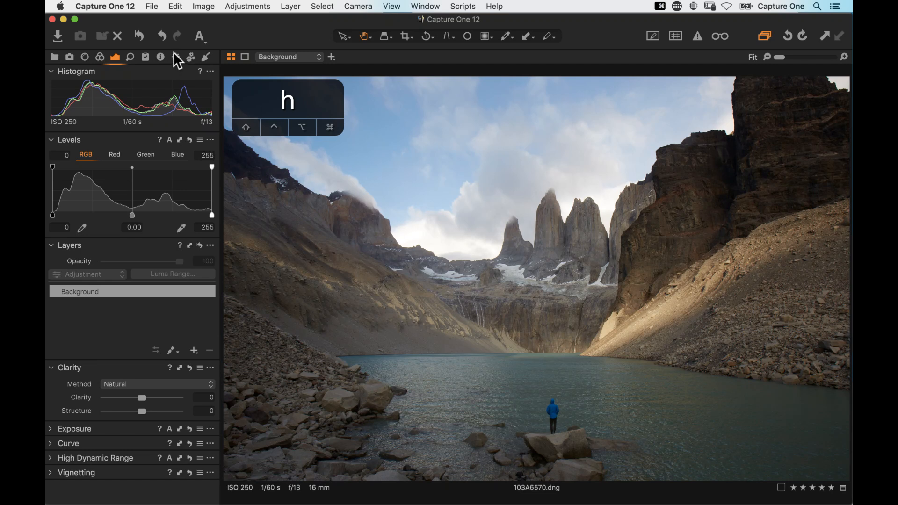
pyautogui.click(170, 140)
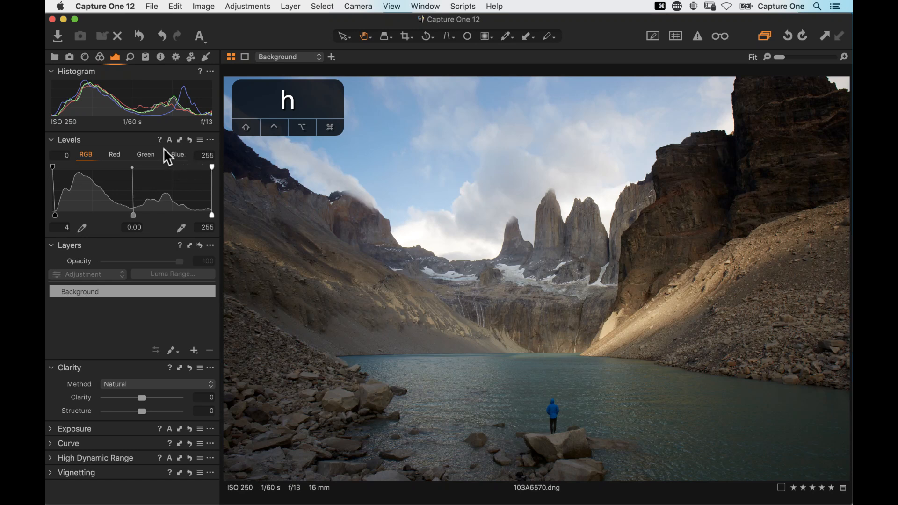
# Step: Convert the photo to black and white with the Red sensitivity at -21 and Yellow at 34
pyautogui.click(206, 57)
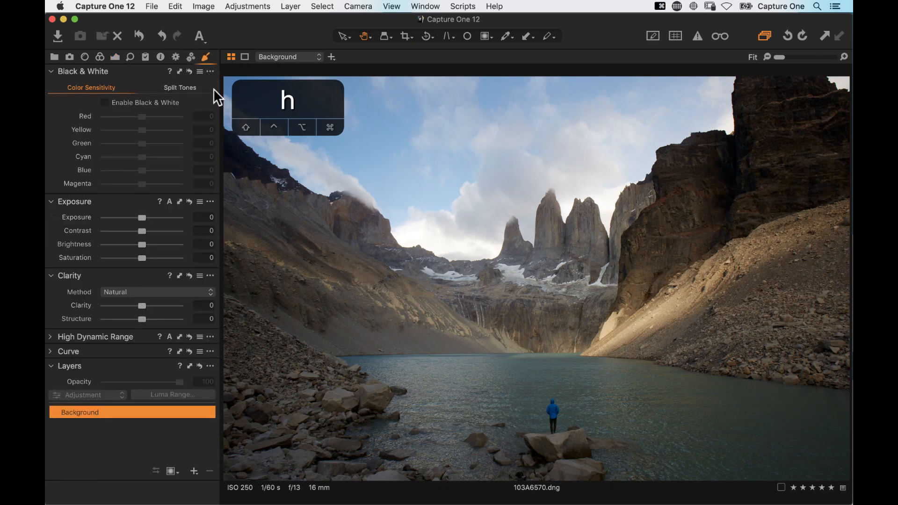
pyautogui.click(105, 105)
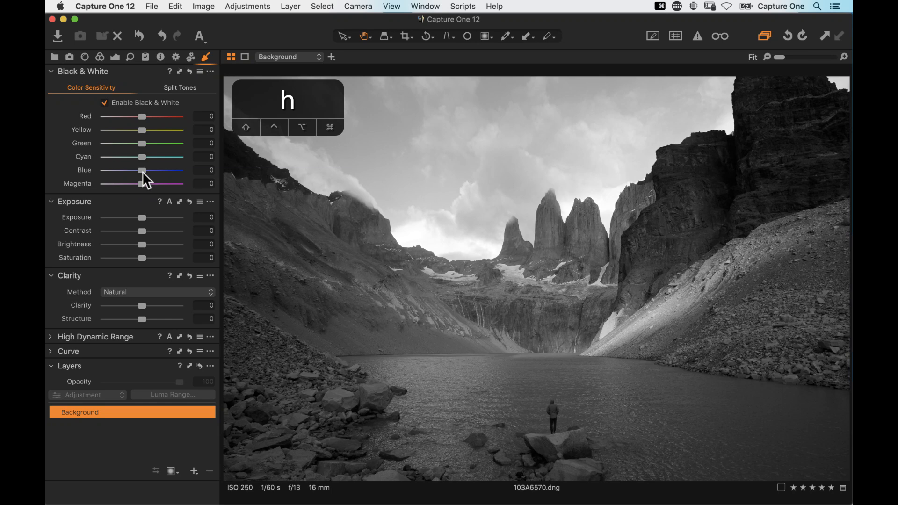
pyautogui.moveTo(142, 117)
pyautogui.mouseDown()
pyautogui.moveTo(120, 130)
pyautogui.moveTo(149, 131)
pyautogui.mouseUp()
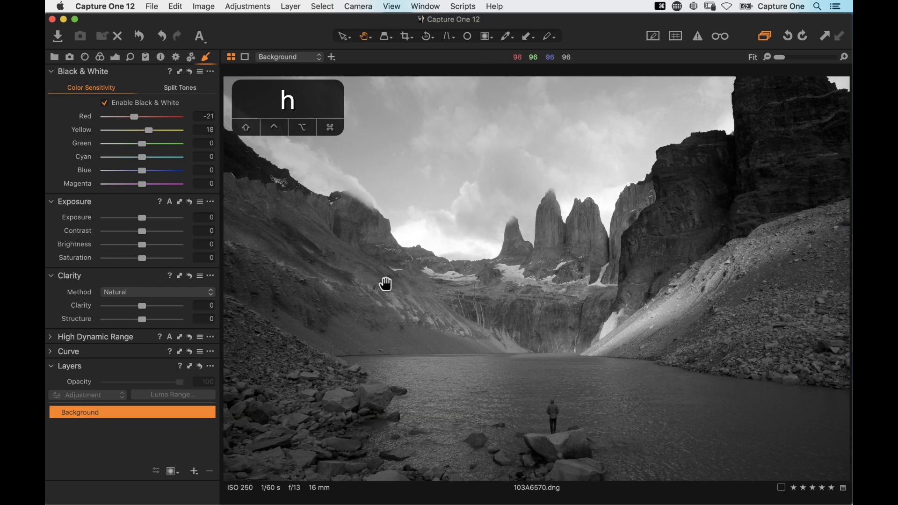
pyautogui.moveTo(149, 132); pyautogui.dragTo(155, 133)
# Step: Try the Blue sensitivity at -83, checking the standing figure up close, and bring it back to -16
pyautogui.moveTo(141, 171); pyautogui.dragTo(110, 174)
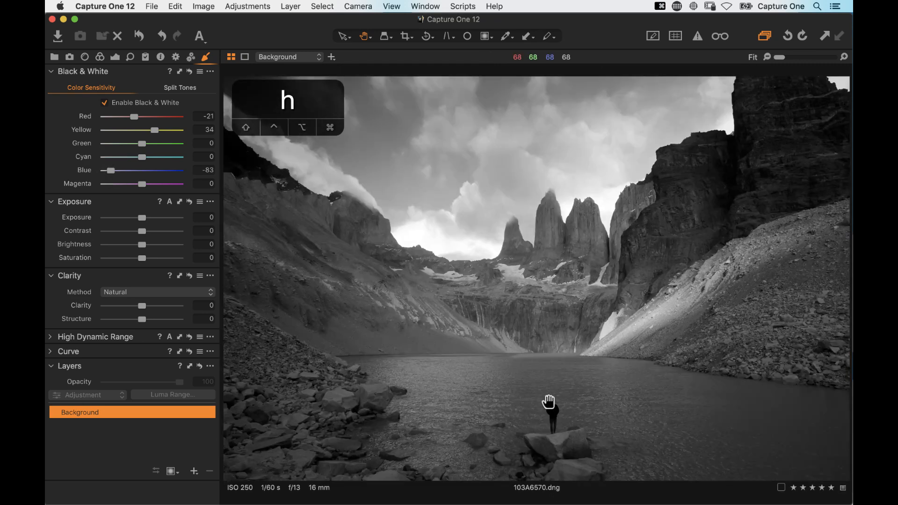
pyautogui.click(550, 407)
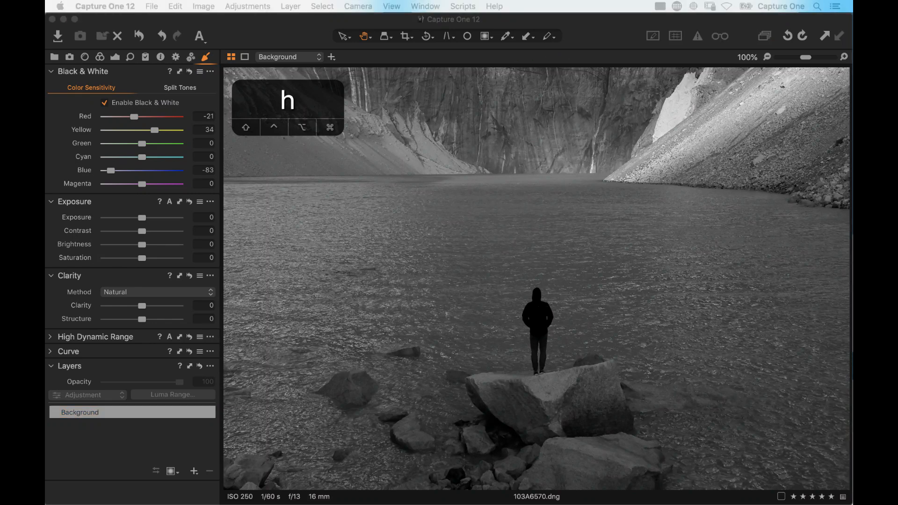
pyautogui.click(538, 312)
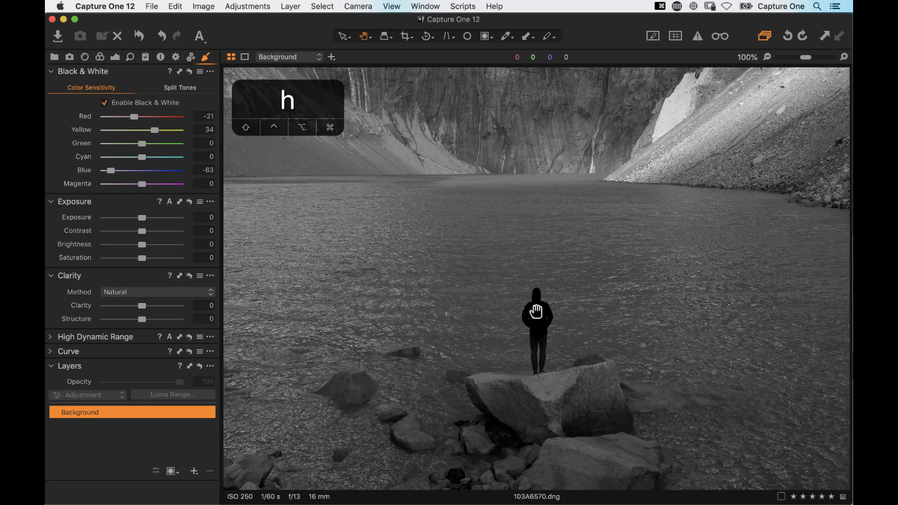
pyautogui.doubleClick(536, 314)
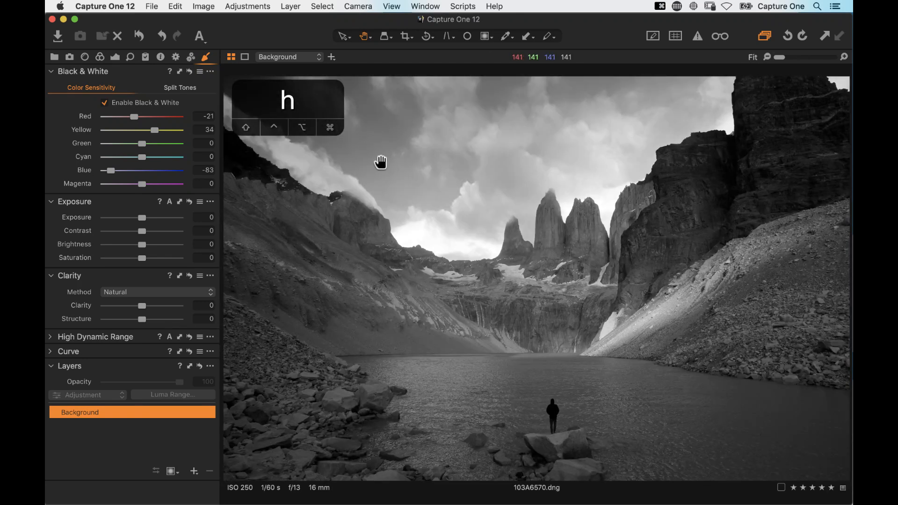
pyautogui.moveTo(111, 171); pyautogui.dragTo(135, 174)
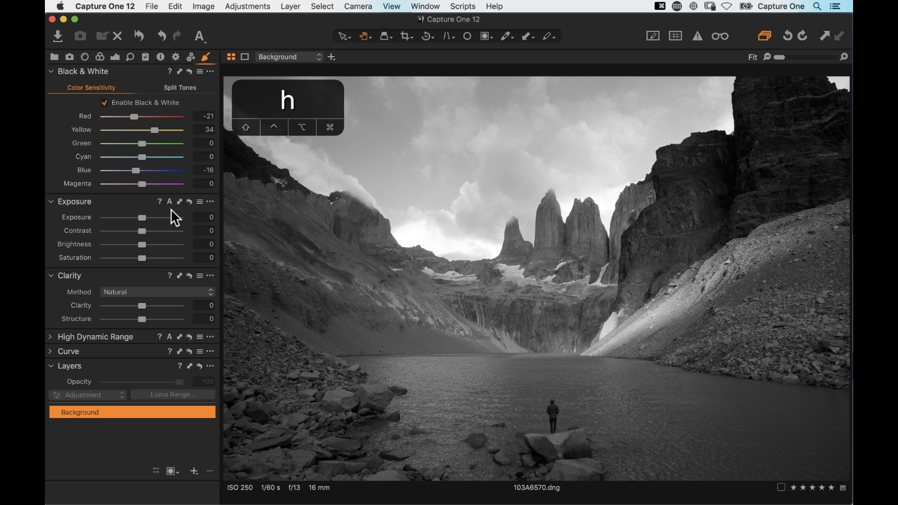
# Step: Set Contrast to 4, Clarity to 42, Structure to 5 and the High Dynamic Range Shadow to 9
pyautogui.moveTo(142, 227); pyautogui.dragTo(146, 230)
pyautogui.moveTo(142, 306)
pyautogui.mouseDown()
pyautogui.moveTo(161, 314)
pyautogui.moveTo(159, 306)
pyautogui.mouseUp()
pyautogui.click(464, 276)
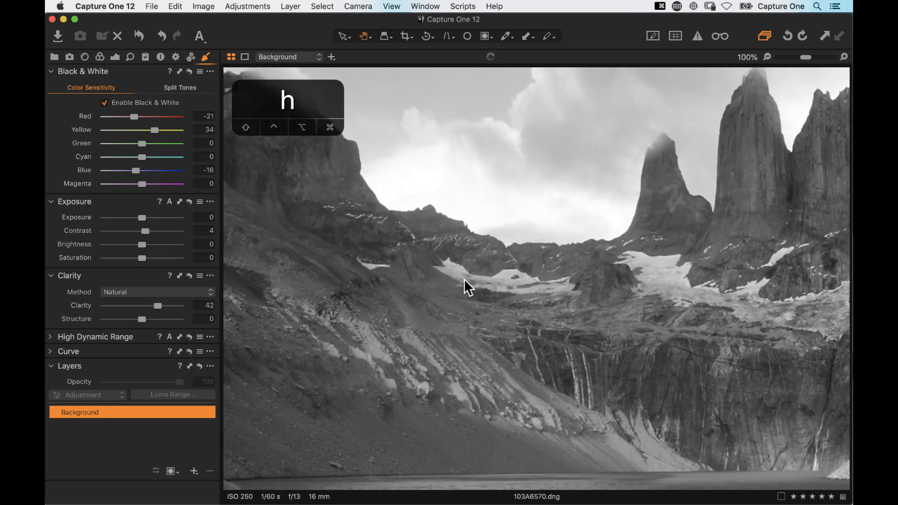
pyautogui.moveTo(487, 296); pyautogui.dragTo(256, 287)
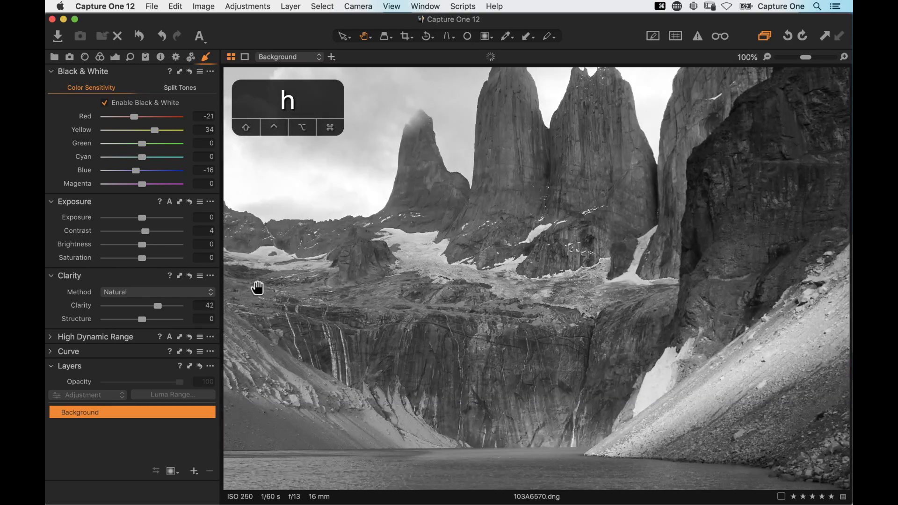
pyautogui.moveTo(142, 319); pyautogui.dragTo(148, 328)
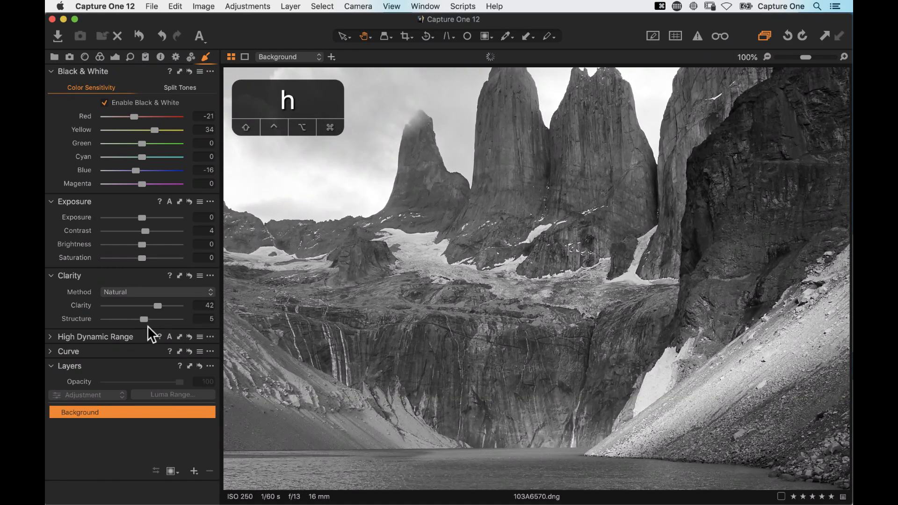
pyautogui.doubleClick(395, 307)
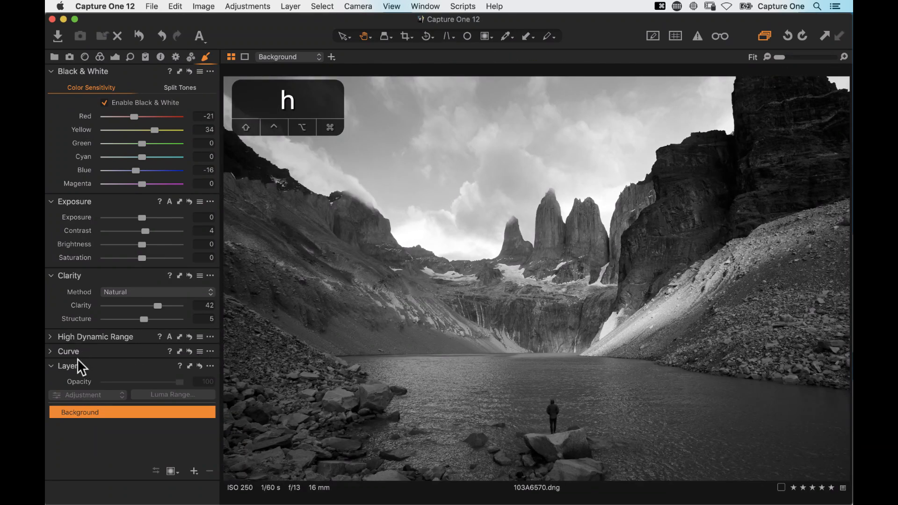
pyautogui.click(49, 337)
pyautogui.moveTo(107, 251); pyautogui.dragTo(113, 253)
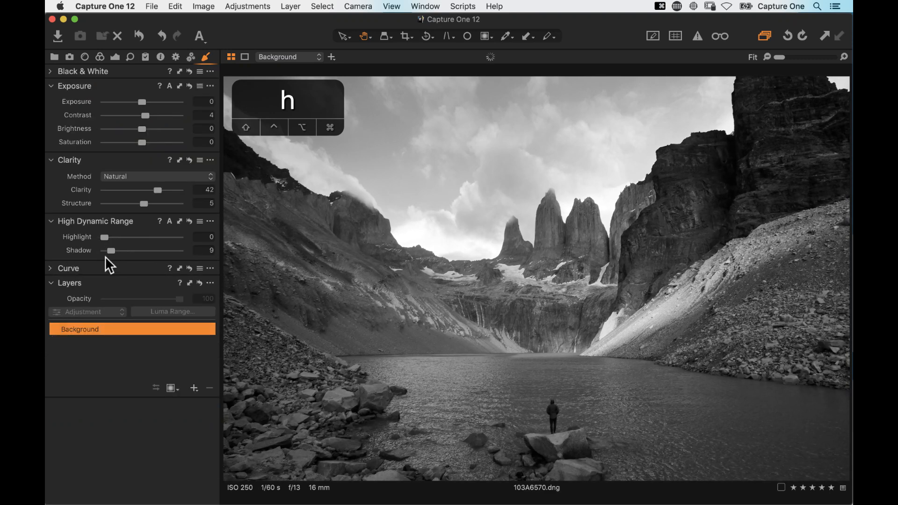
# Step: Detach the Color Editor as an expanded floating tool over the right side of the photo
pyautogui.click(103, 61)
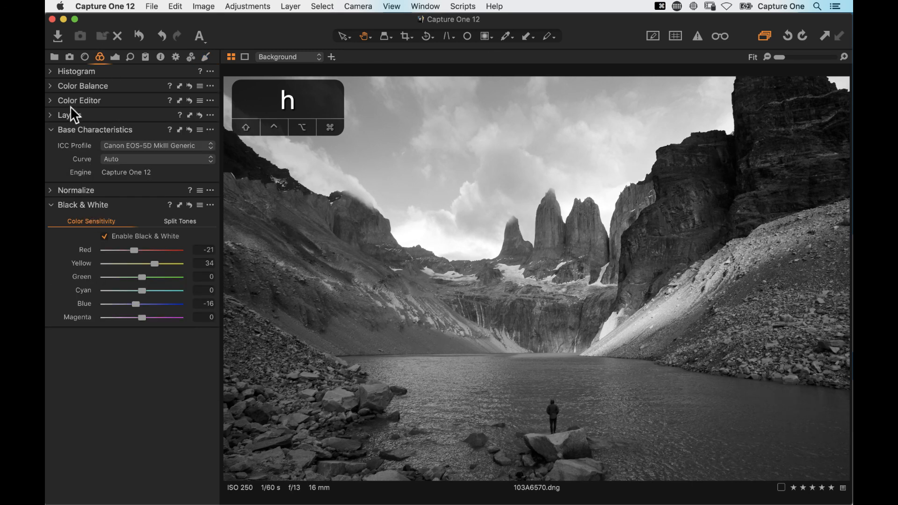
pyautogui.moveTo(74, 104); pyautogui.dragTo(703, 91)
pyautogui.click(677, 87)
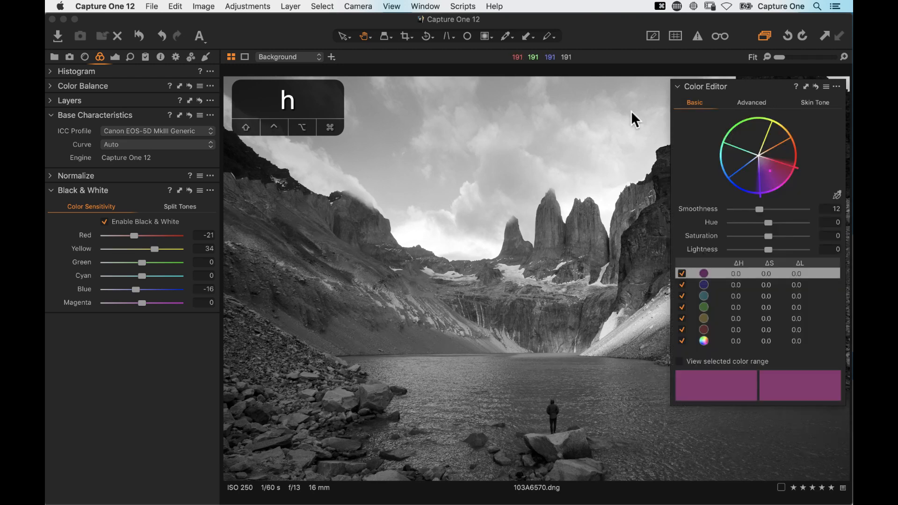
# Step: Test the Black & White tool's Blue sensitivity at -100 and set it to -24
pyautogui.click(191, 57)
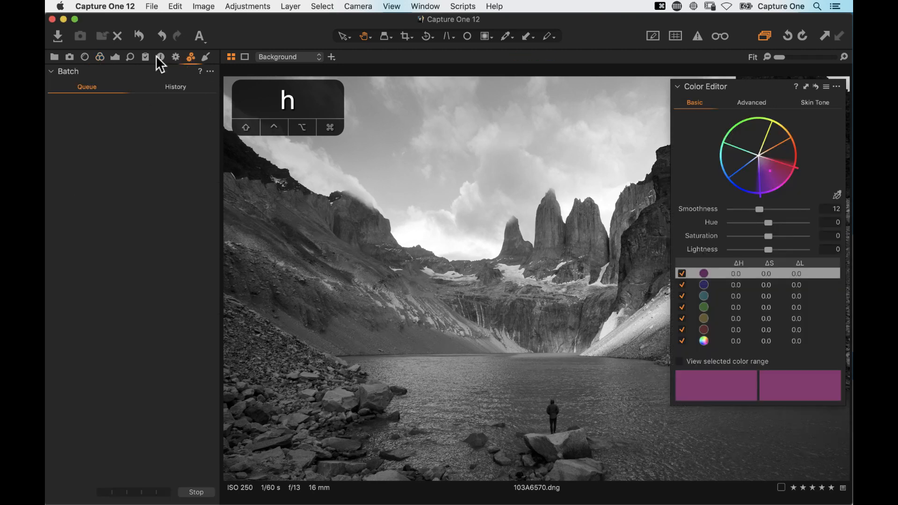
pyautogui.click(205, 57)
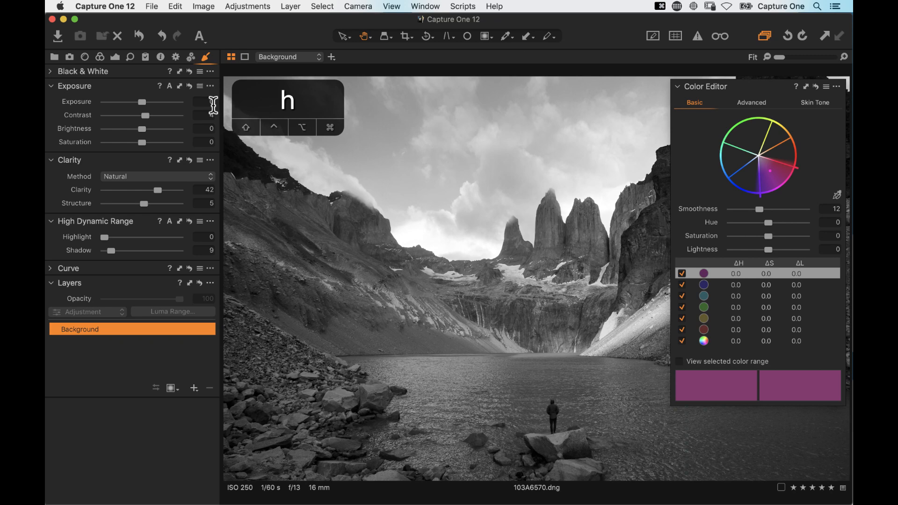
pyautogui.click(51, 72)
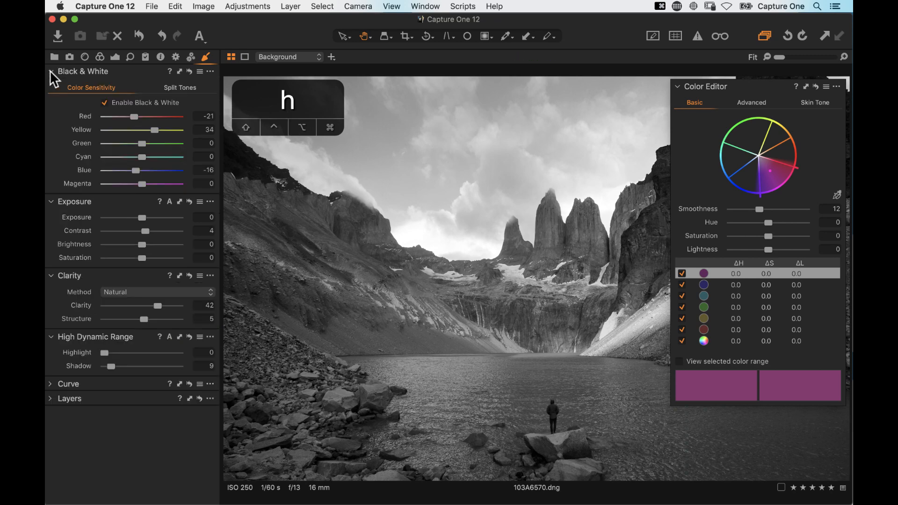
pyautogui.moveTo(135, 171); pyautogui.dragTo(103, 176)
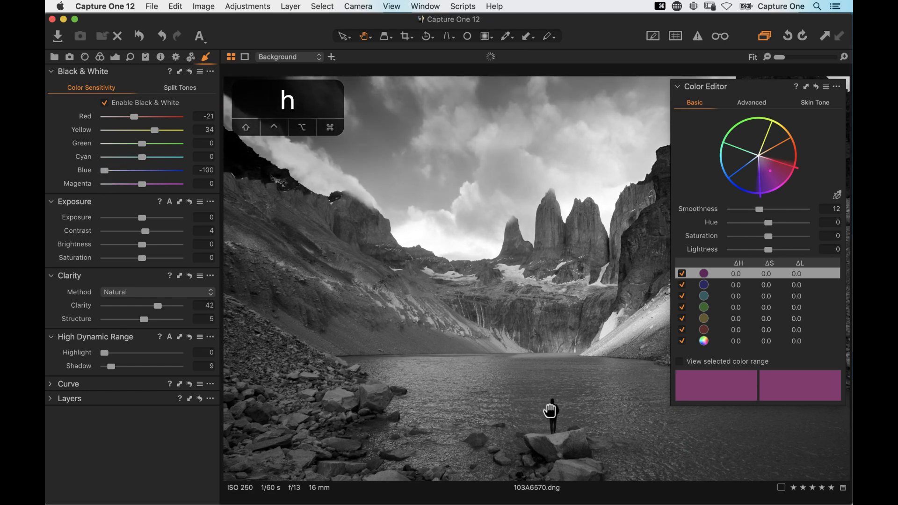
pyautogui.moveTo(105, 170); pyautogui.dragTo(136, 173)
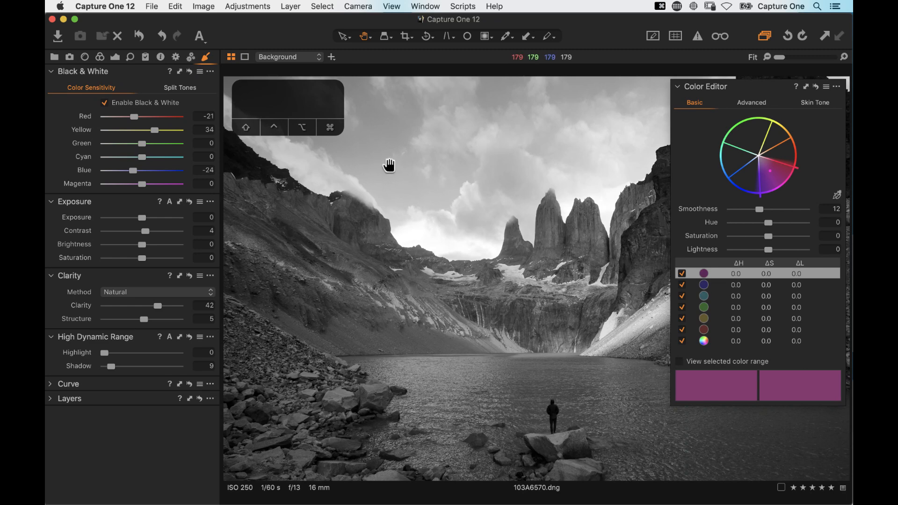
# Step: Disable Black & White and pick the sky's blue in the Color Editor's Advanced mode, viewing the selected color range
pyautogui.click(750, 102)
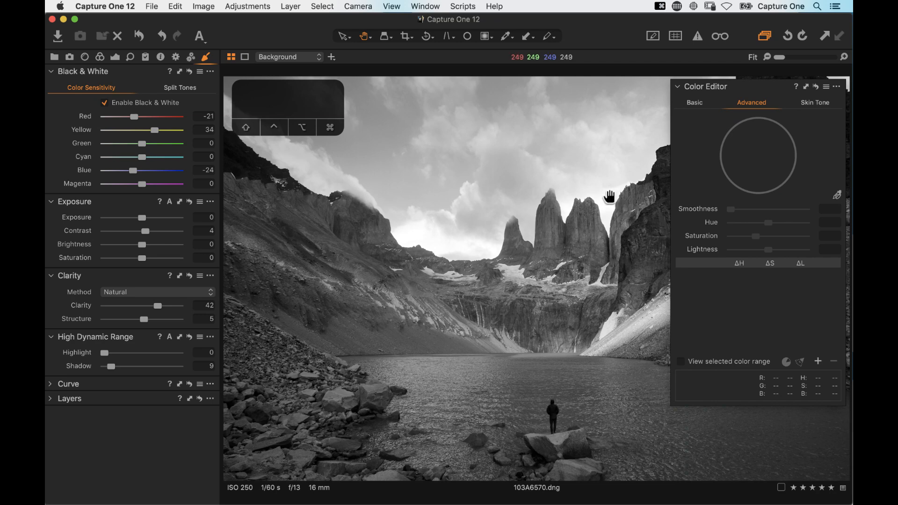
pyautogui.click(104, 103)
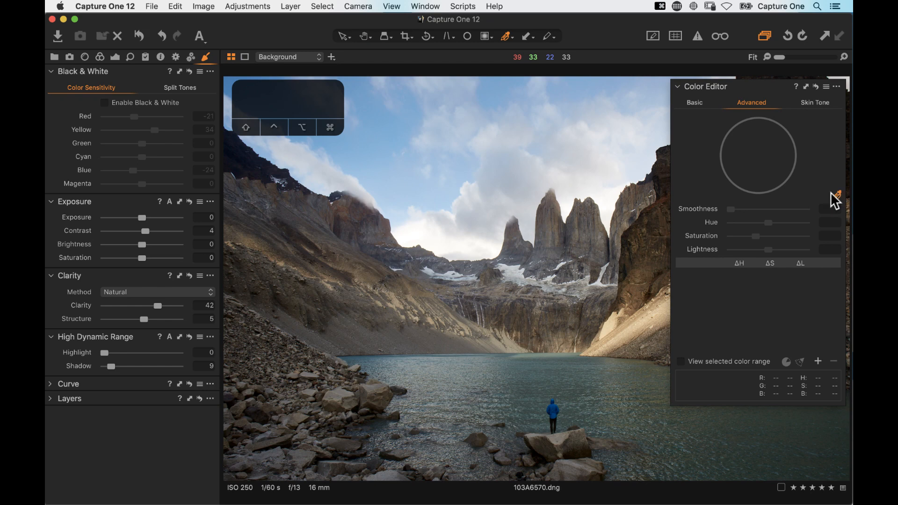
pyautogui.click(373, 149)
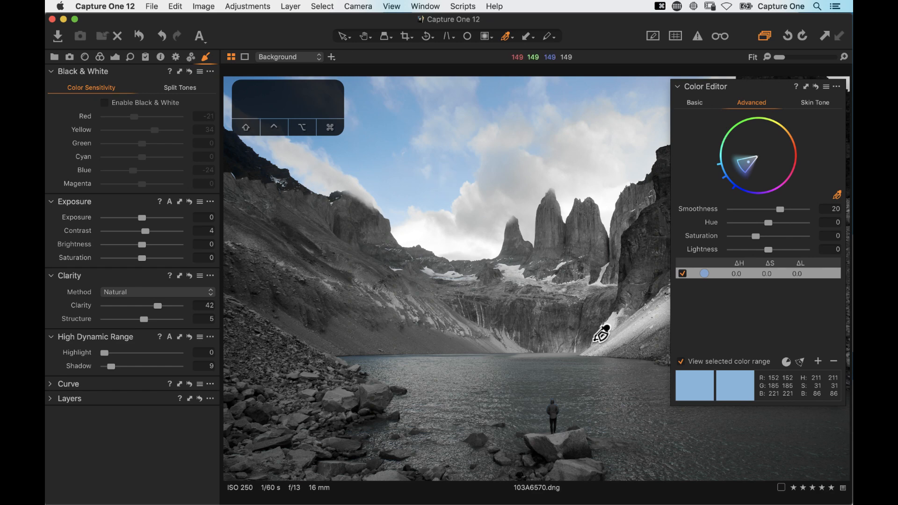
# Step: Try extending the sky's color range to include the figure's blue jacket, and narrow it back to the sky's pale blue
pyautogui.press('h')
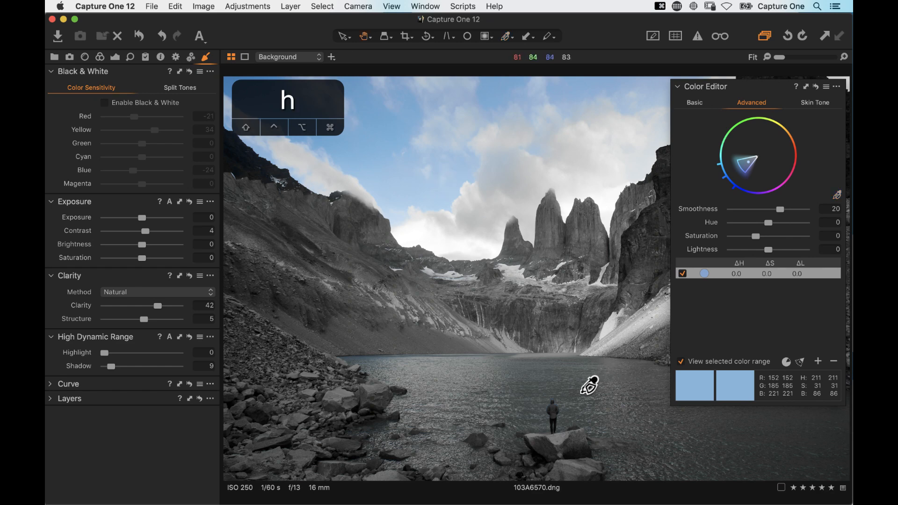
pyautogui.click(561, 421)
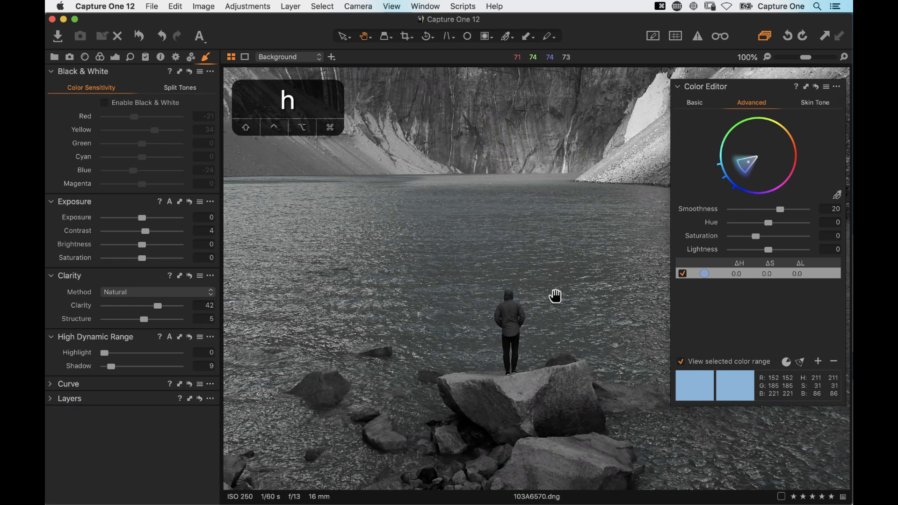
pyautogui.moveTo(739, 165); pyautogui.dragTo(720, 180)
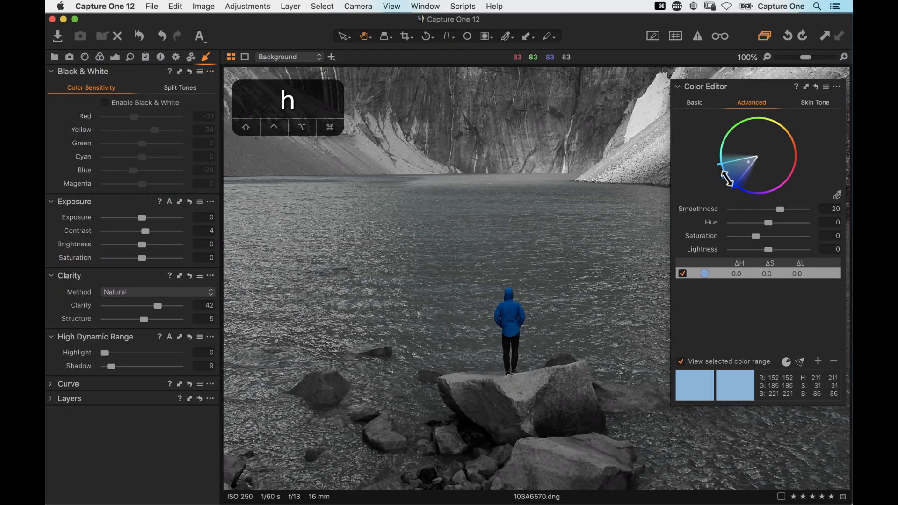
pyautogui.moveTo(733, 177); pyautogui.dragTo(743, 169)
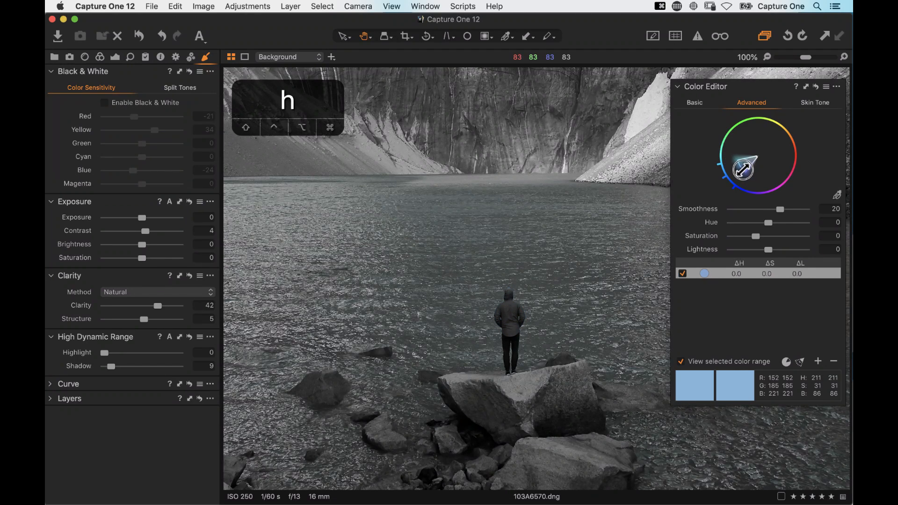
pyautogui.click(505, 258)
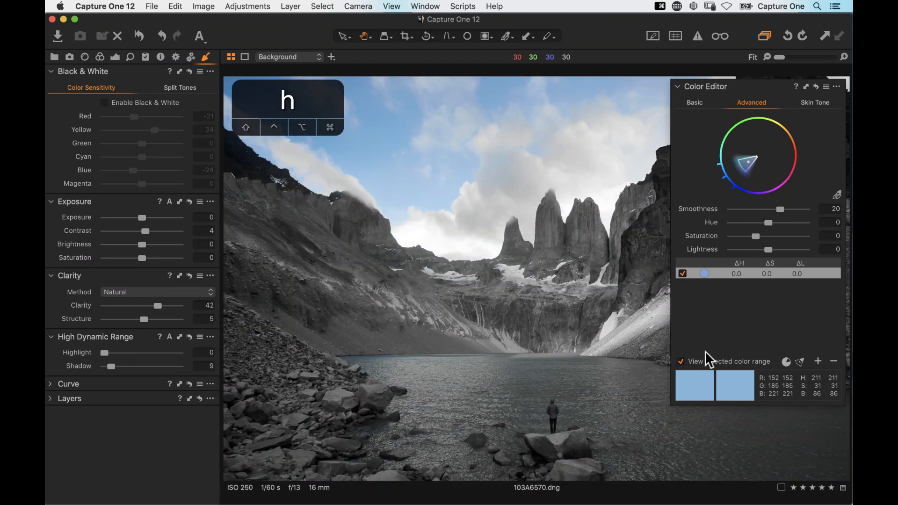
# Step: Turn off the selected color range view, re-enable Black & White and lower the sky blue's Lightness to -63.2
pyautogui.click(681, 361)
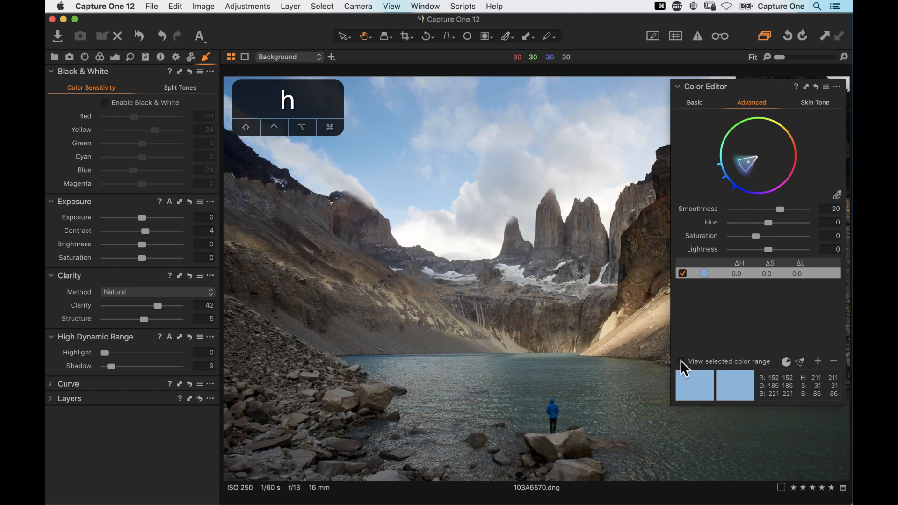
pyautogui.moveTo(766, 248); pyautogui.dragTo(747, 249)
pyautogui.click(104, 103)
pyautogui.moveTo(748, 249)
pyautogui.mouseDown()
pyautogui.moveTo(766, 251)
pyautogui.moveTo(744, 250)
pyautogui.mouseUp()
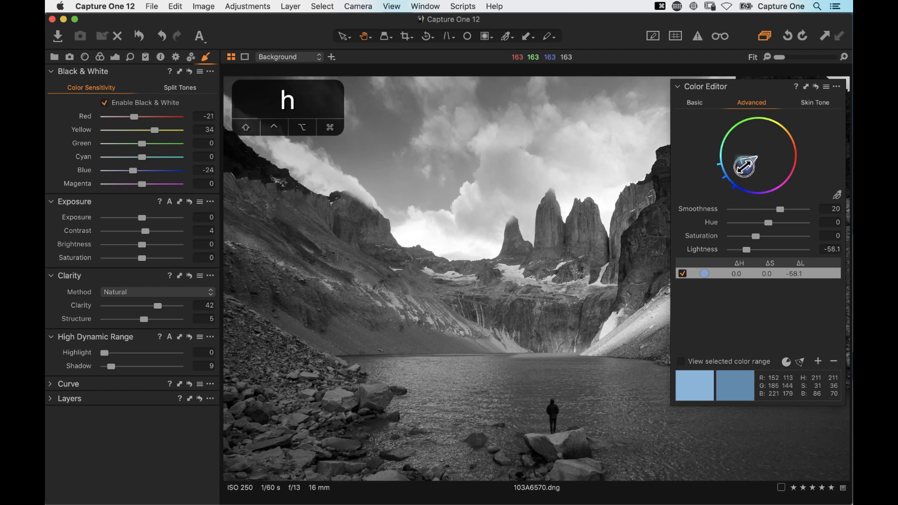
pyautogui.moveTo(746, 250); pyautogui.dragTo(742, 250)
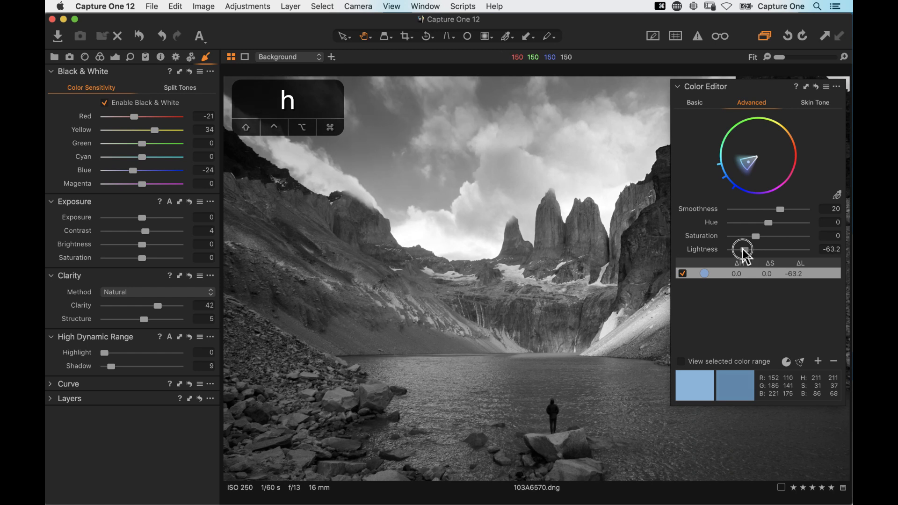
# Step: Lower the sky blue's Lightness to -71.6, then pick the sunlit slope's yellow as a second color and set its Lightness to -3.9
pyautogui.moveTo(743, 249); pyautogui.dragTo(741, 249)
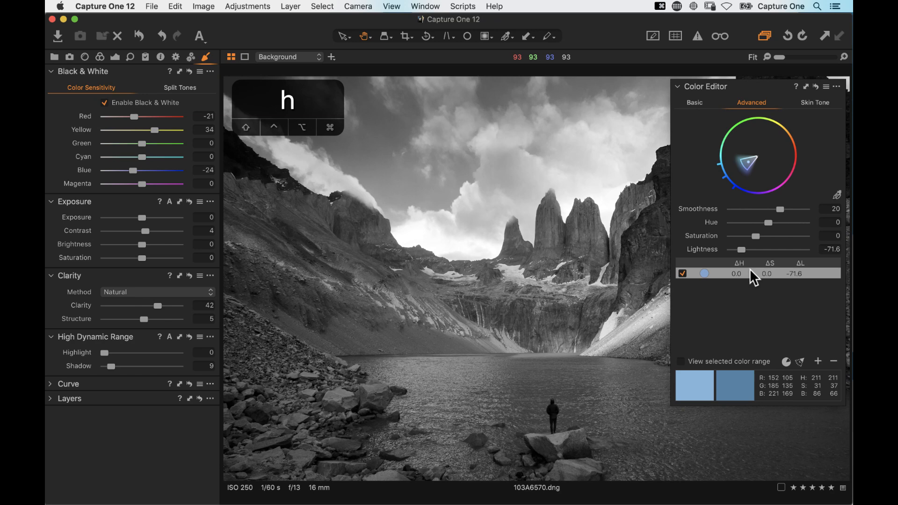
pyautogui.moveTo(748, 86); pyautogui.dragTo(751, 75)
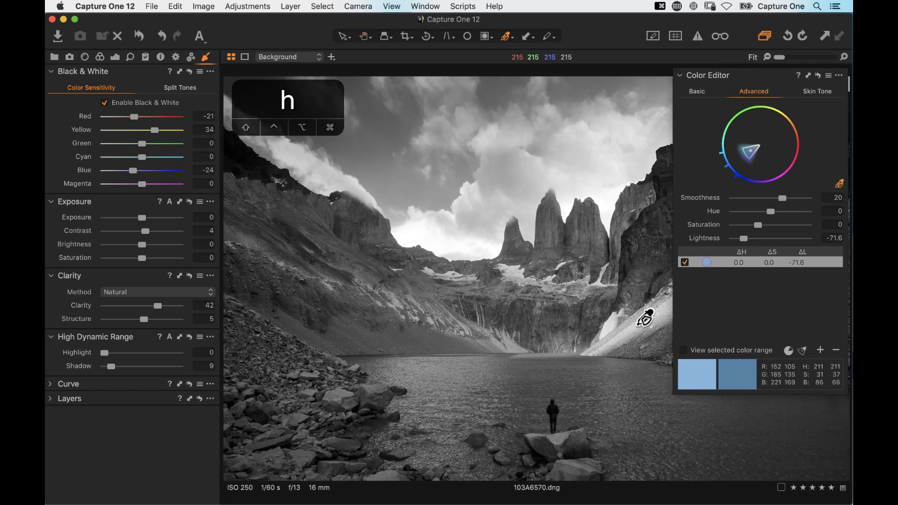
pyautogui.click(640, 323)
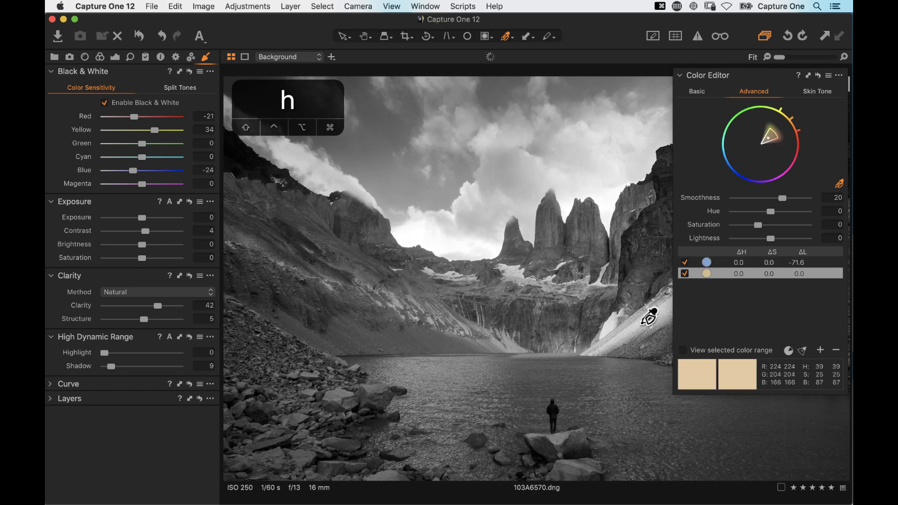
pyautogui.click(104, 103)
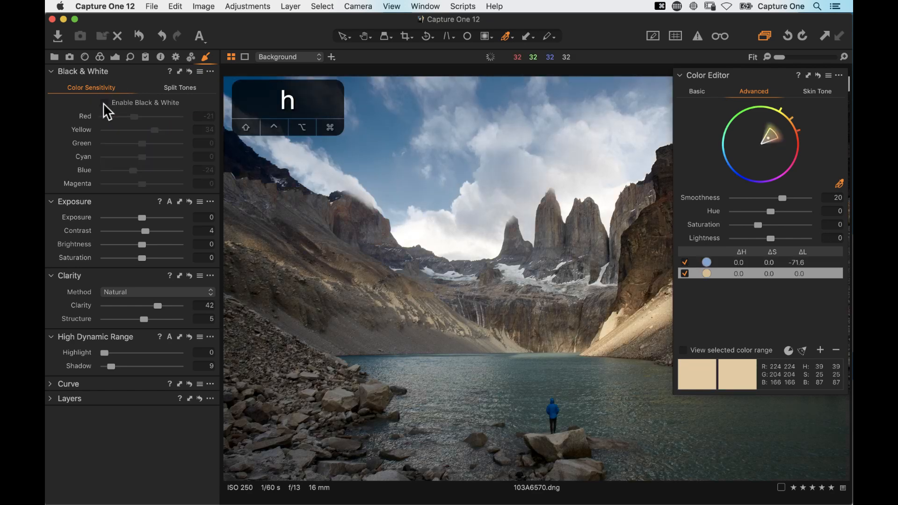
pyautogui.click(104, 103)
pyautogui.moveTo(763, 79); pyautogui.dragTo(300, 155)
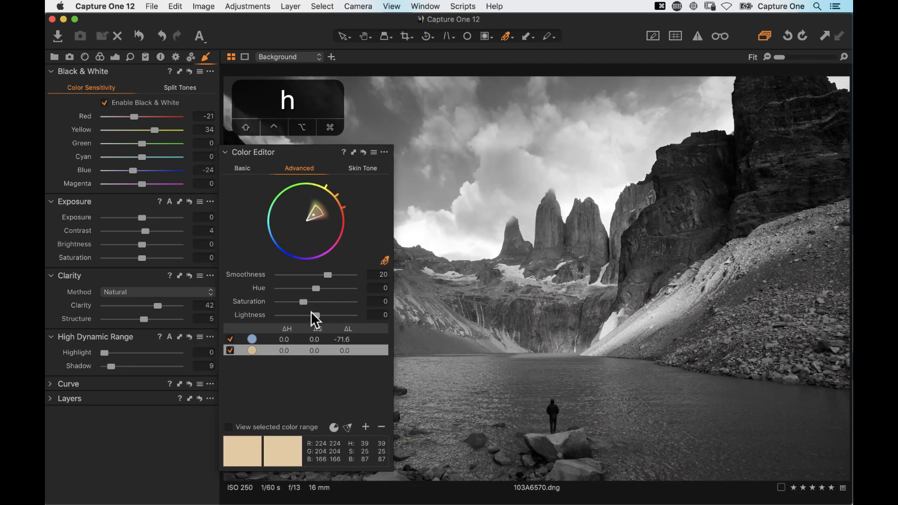
pyautogui.moveTo(316, 315)
pyautogui.mouseDown()
pyautogui.moveTo(344, 317)
pyautogui.moveTo(287, 317)
pyautogui.moveTo(314, 319)
pyautogui.mouseUp()
# Step: Dock the floating Color Editor back among the color tools and return to the Black & White tool set
pyautogui.click(100, 57)
pyautogui.moveTo(274, 144); pyautogui.dragTo(126, 114)
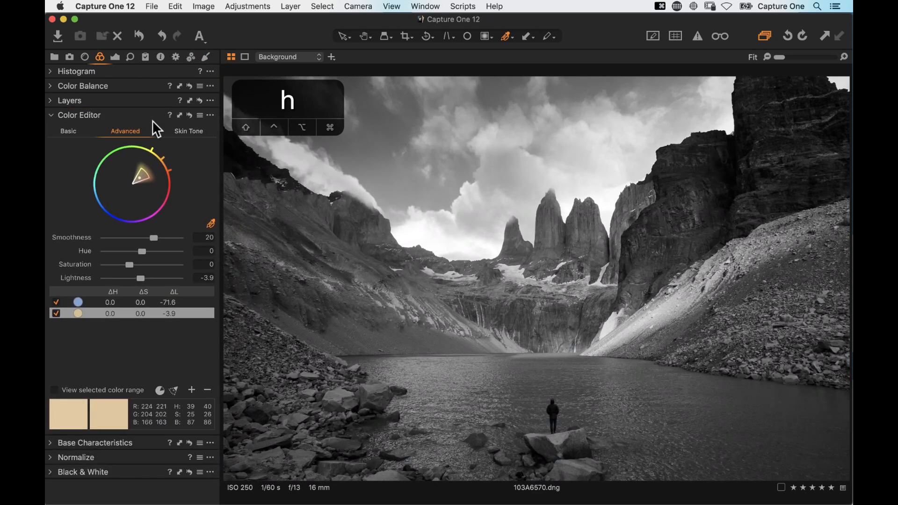
pyautogui.click(201, 57)
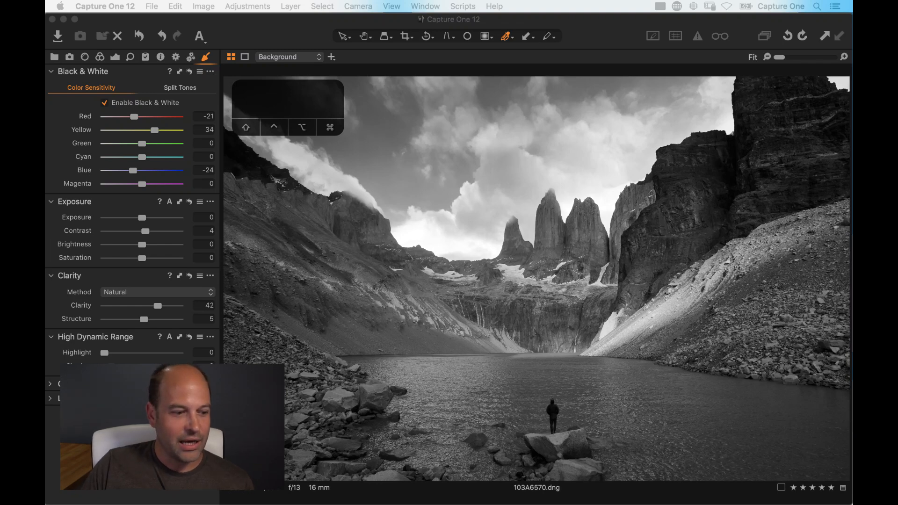
# Step: Disable Black & White and try the Classic Clarity method with Clarity at 100
pyautogui.click(112, 104)
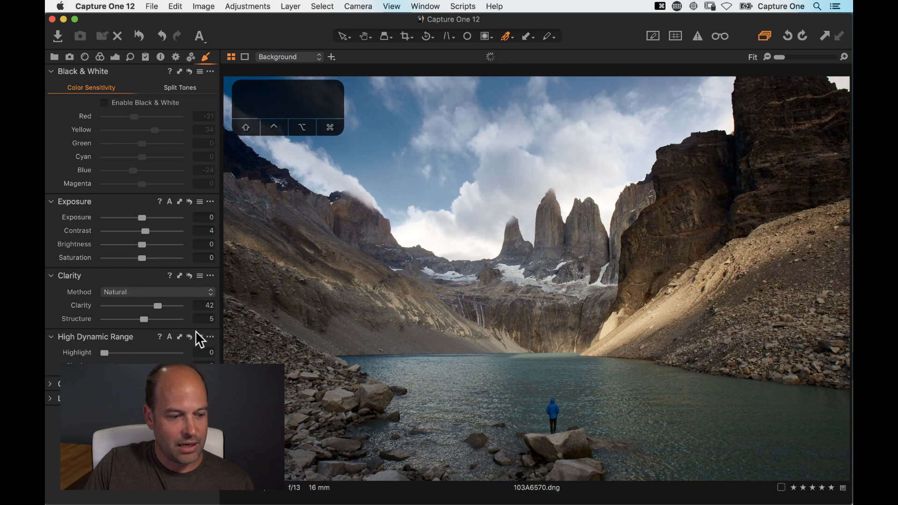
pyautogui.click(131, 294)
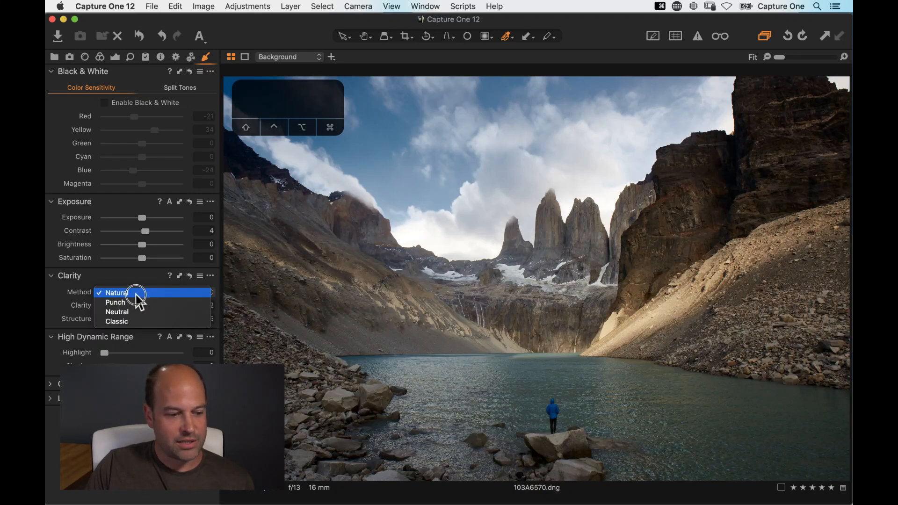
pyautogui.click(143, 323)
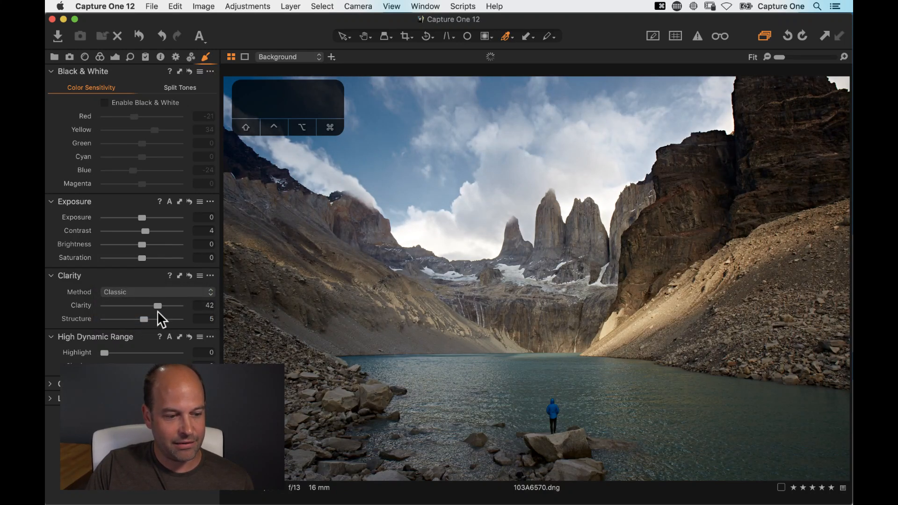
pyautogui.moveTo(157, 307); pyautogui.dragTo(185, 307)
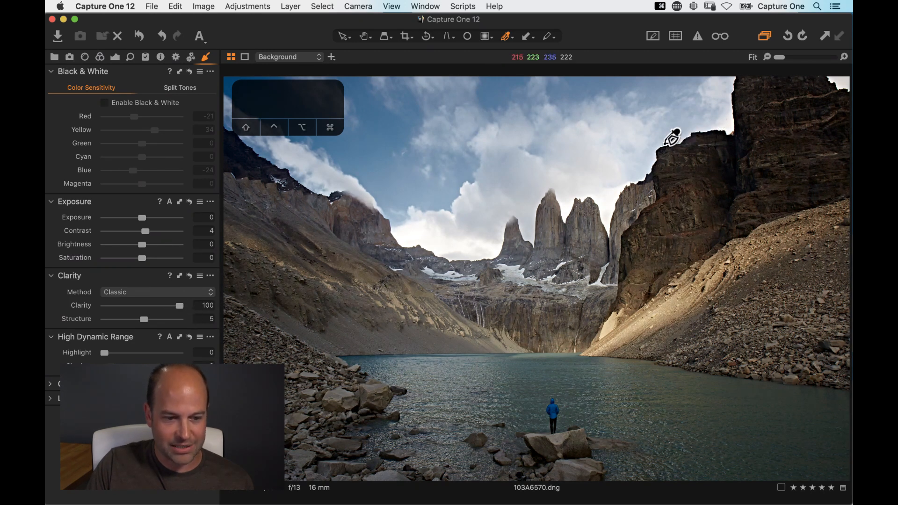
# Step: Try the Neutral Clarity method and switch back to Natural
pyautogui.click(139, 292)
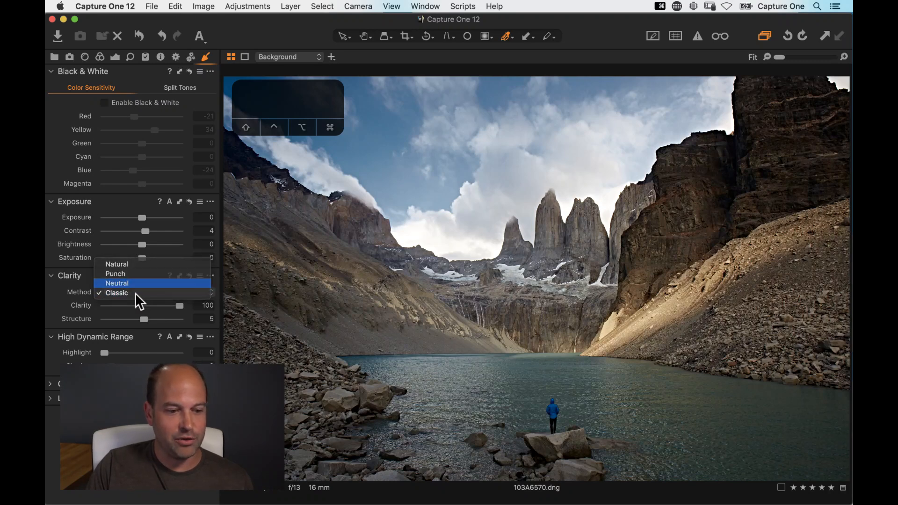
pyautogui.press('Return')
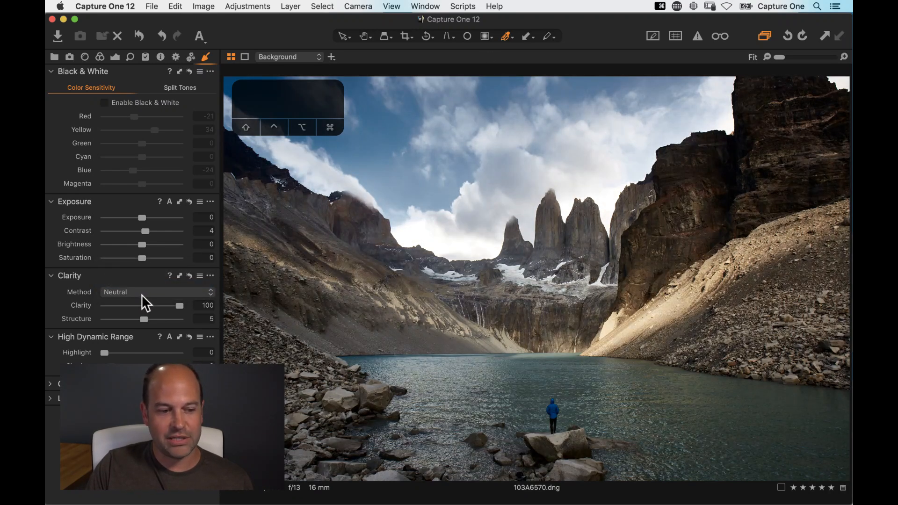
pyautogui.click(139, 293)
pyautogui.click(132, 275)
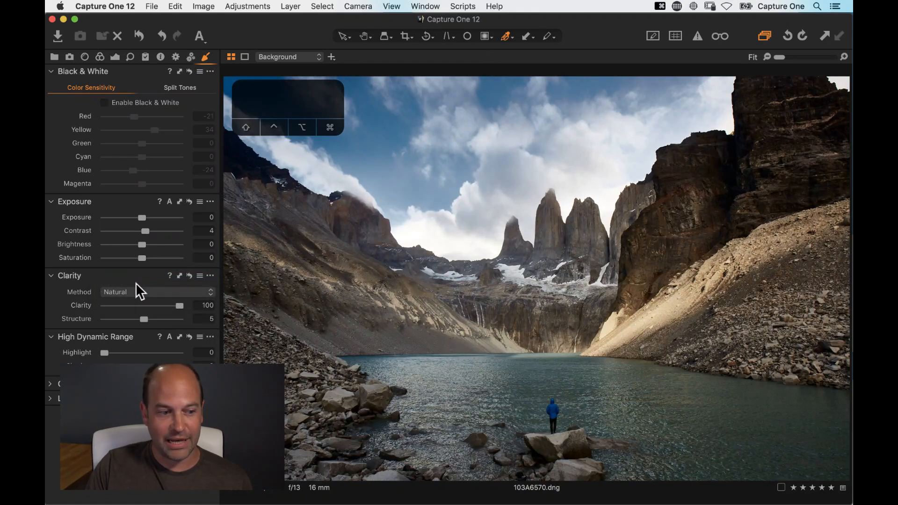
# Step: Keep the Natural Clarity method with Clarity at 51 and re-enable Black & White
pyautogui.click(139, 291)
pyautogui.click(136, 286)
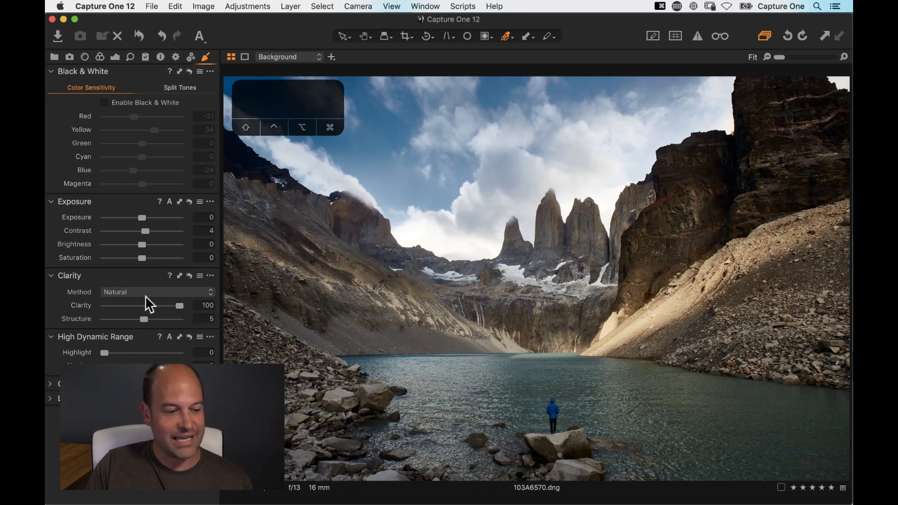
pyautogui.moveTo(178, 306); pyautogui.dragTo(156, 304)
pyautogui.click(104, 103)
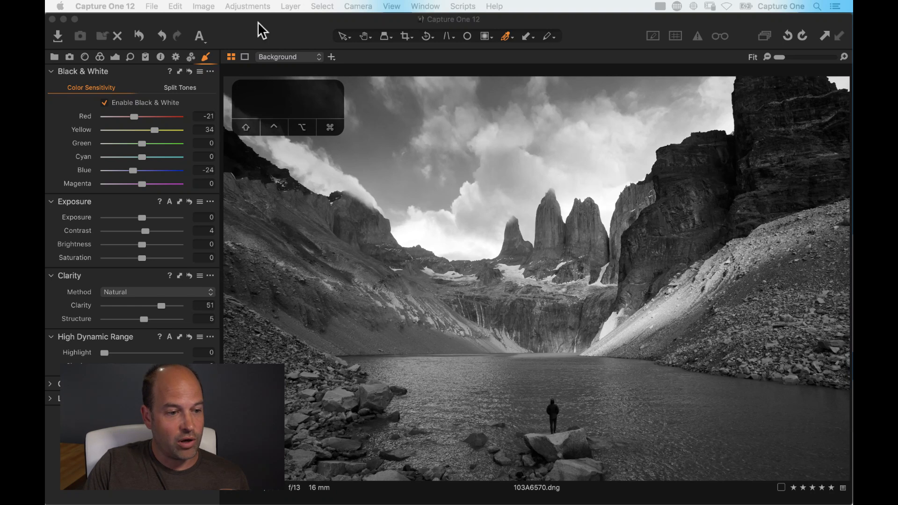
# Step: In the Exposure preferences, set the shadow warning threshold to 4 and the highlight warning threshold to 250
pyautogui.click(123, 7)
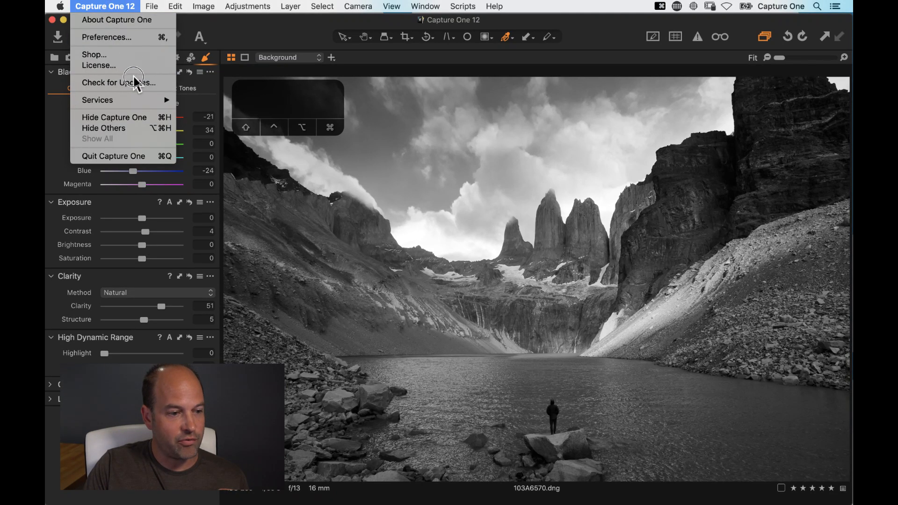
pyautogui.click(135, 39)
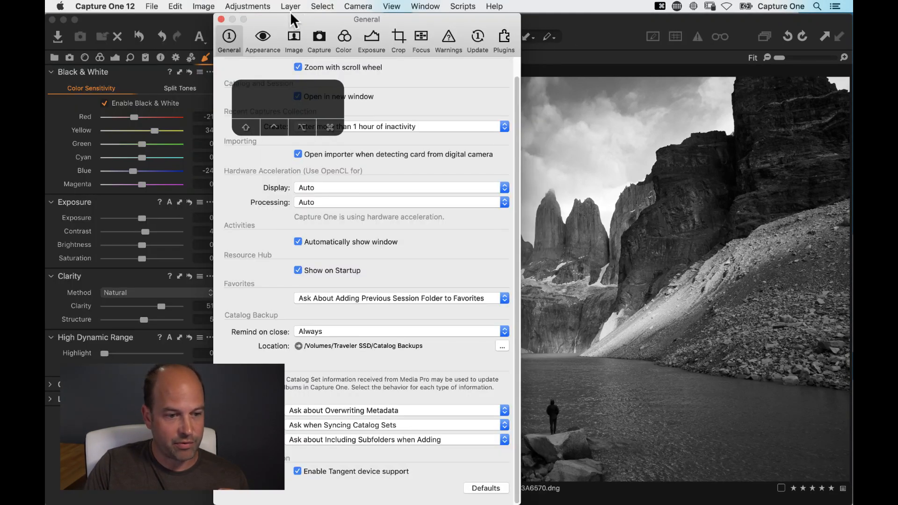
pyautogui.moveTo(291, 14); pyautogui.dragTo(470, 14)
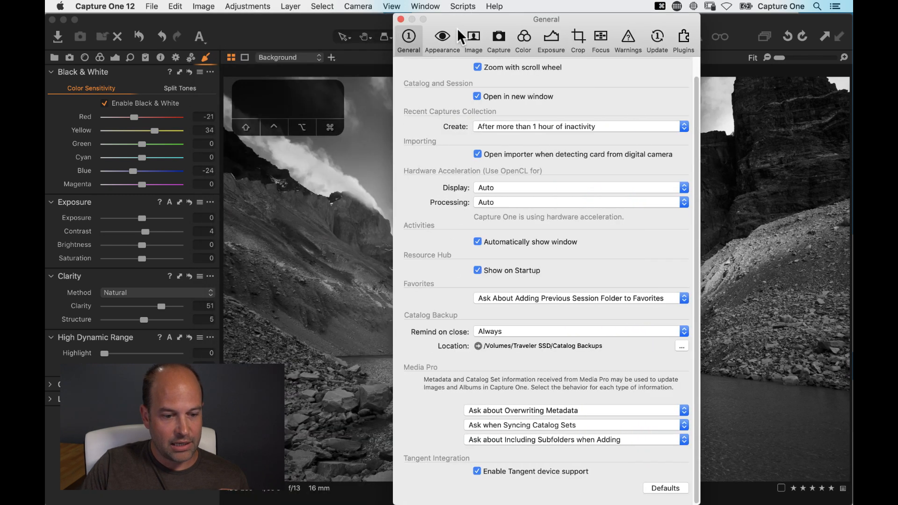
pyautogui.click(559, 42)
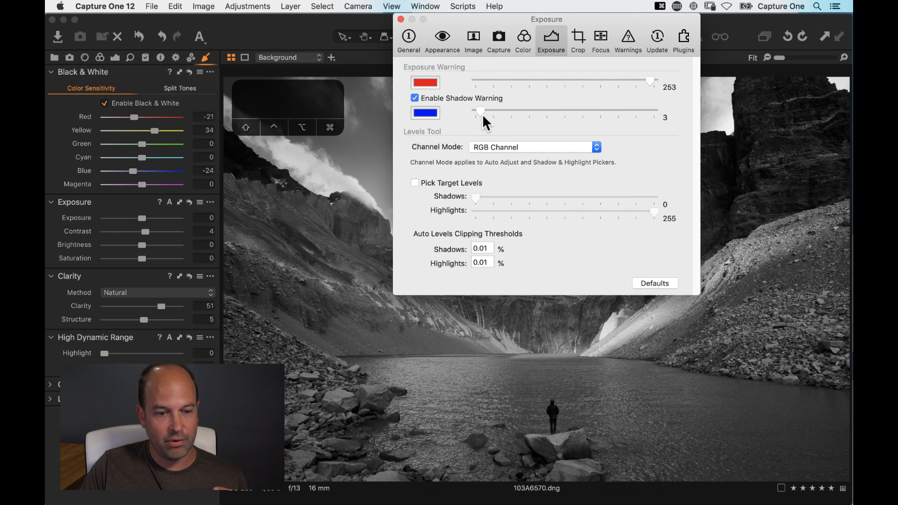
pyautogui.moveTo(482, 114); pyautogui.dragTo(482, 114)
pyautogui.moveTo(648, 79); pyautogui.dragTo(646, 79)
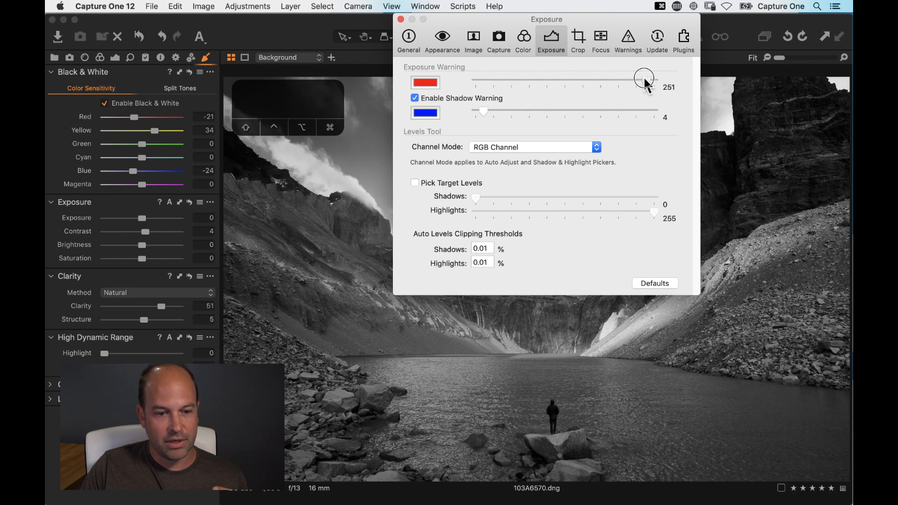
pyautogui.moveTo(645, 80); pyautogui.dragTo(644, 86)
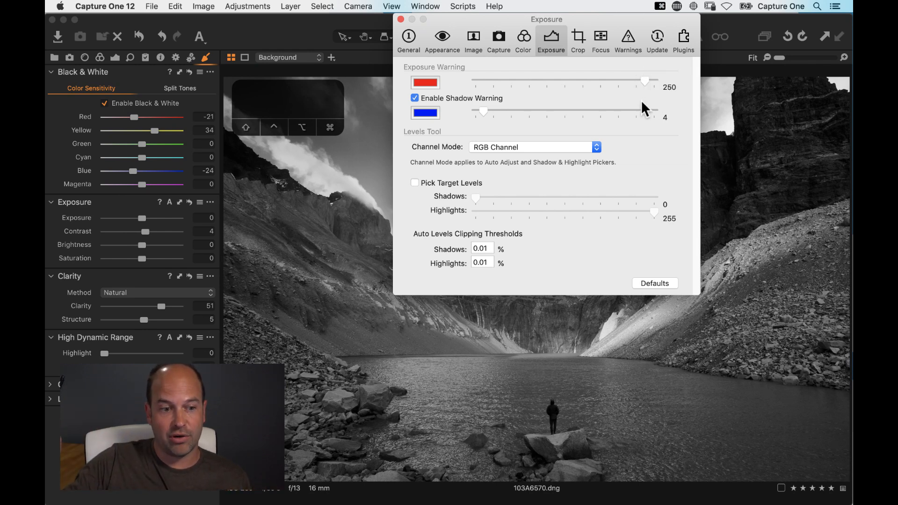
pyautogui.click(400, 19)
# Step: Turn on the exposure warnings and set the High Dynamic Range Highlight recovery to 25
pyautogui.click(697, 37)
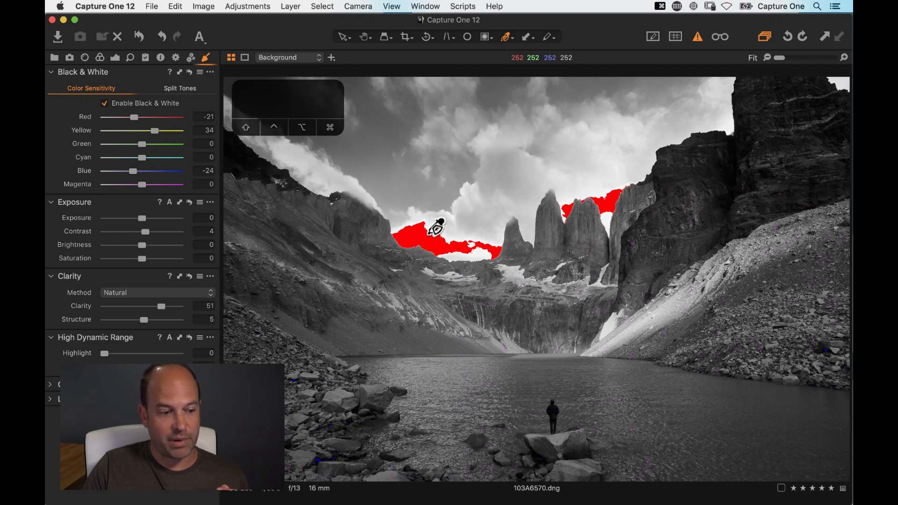
pyautogui.moveTo(105, 354); pyautogui.dragTo(139, 355)
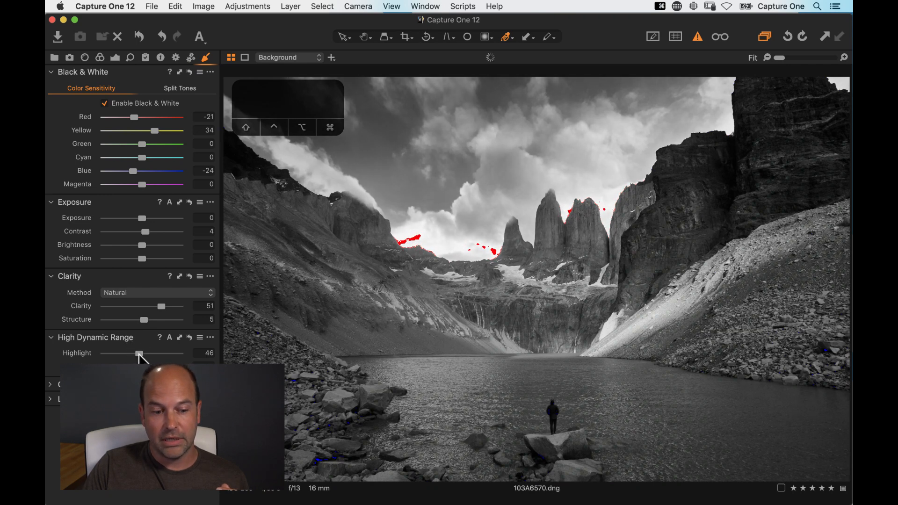
pyautogui.moveTo(133, 354); pyautogui.dragTo(123, 354)
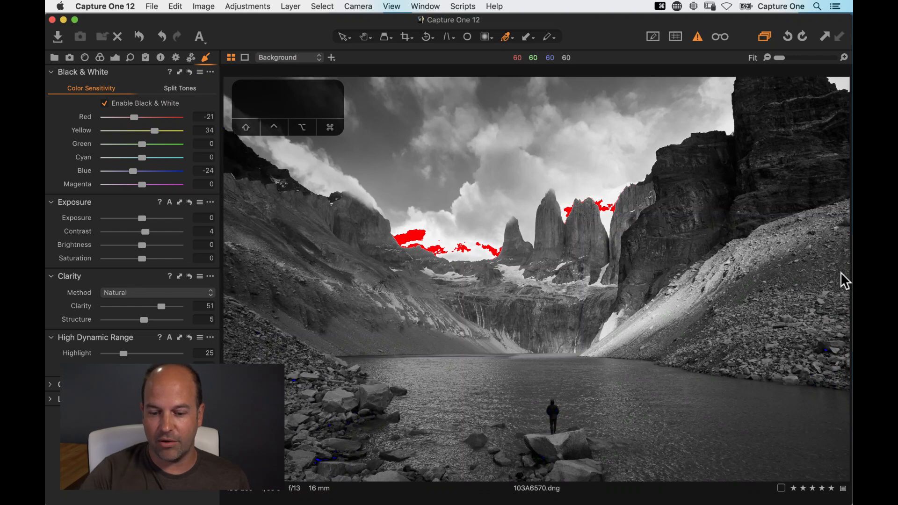
# Step: Show the image browser, open the desert mountain photo CF000410.eip and hide the browser again
pyautogui.press('super+2')
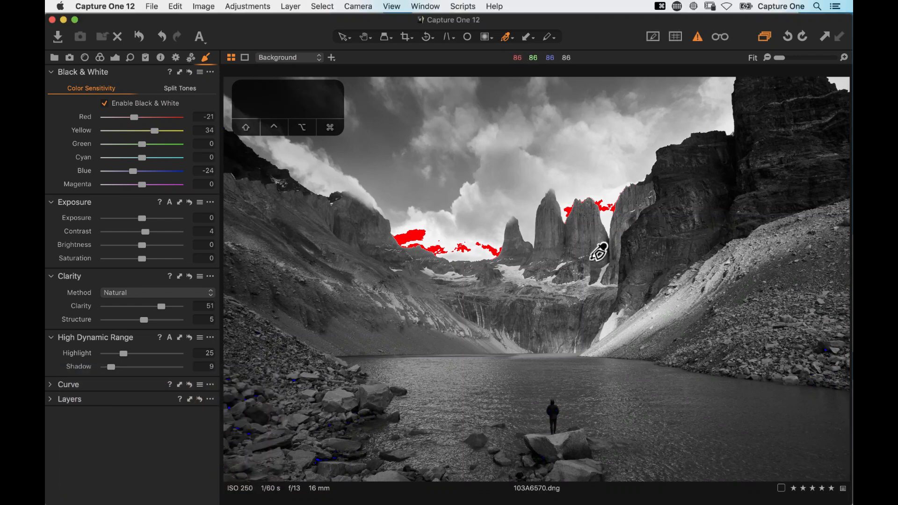
pyautogui.press('super+b')
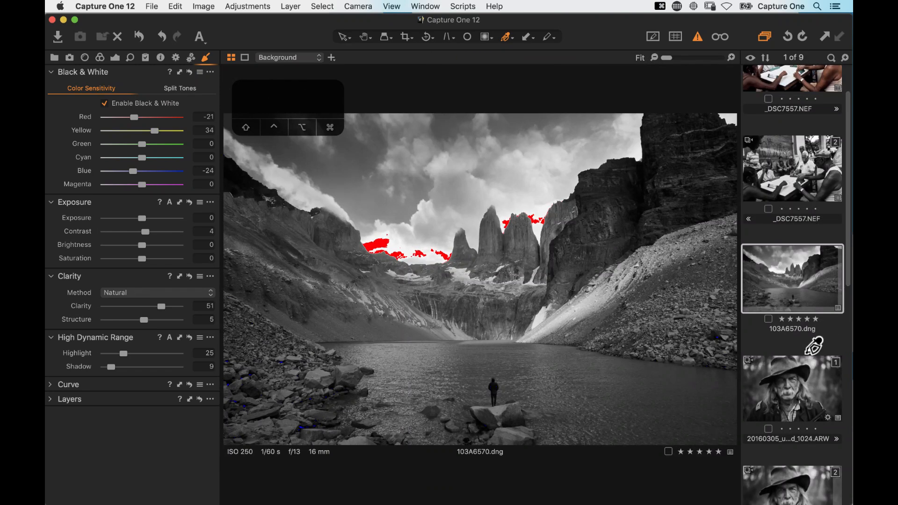
pyautogui.scroll(-10, 813, 347)
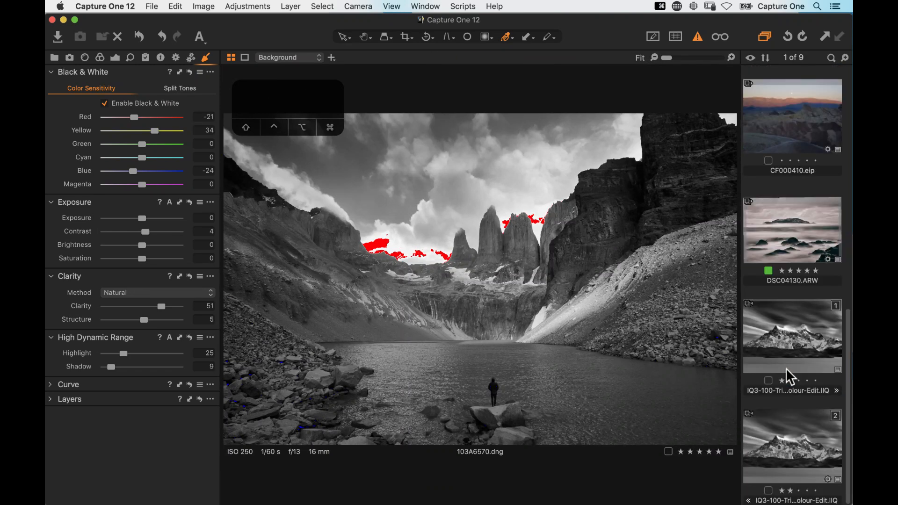
pyautogui.scroll(3, 790, 375)
pyautogui.scroll(-3, 797, 280)
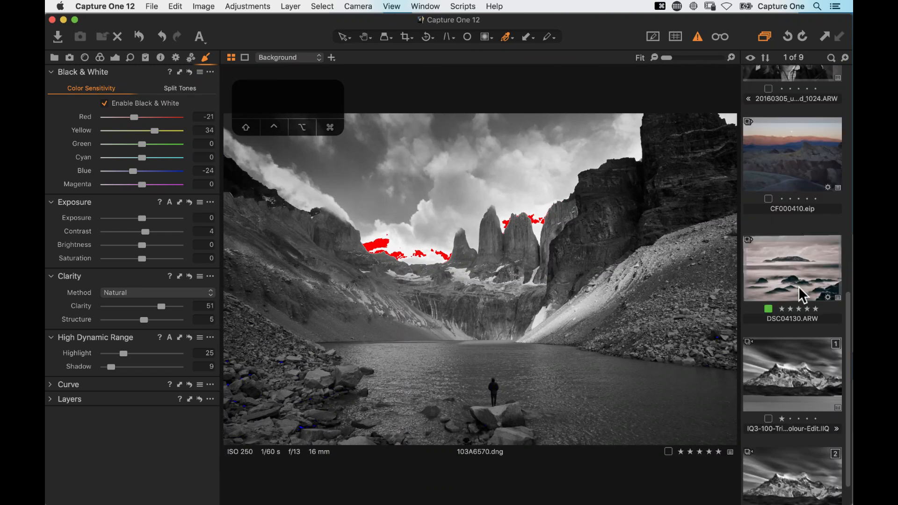
pyautogui.scroll(6, 802, 294)
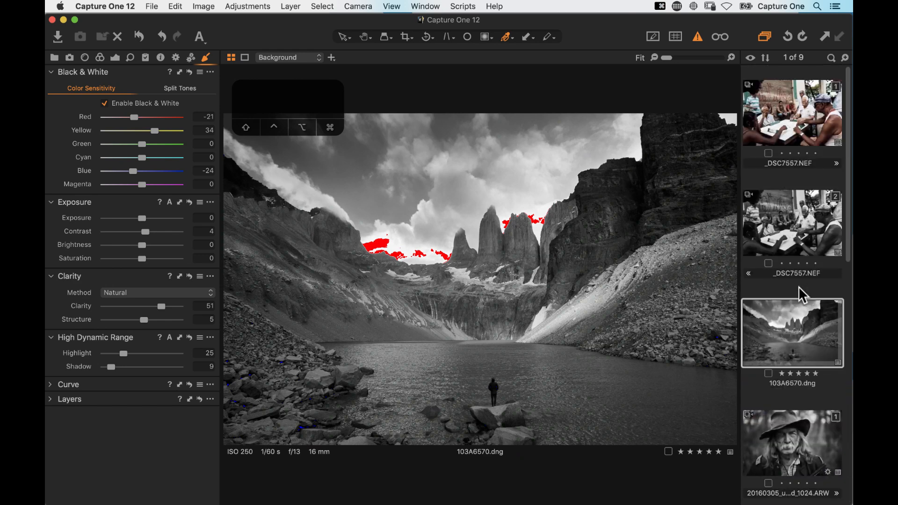
pyautogui.scroll(-6, 803, 294)
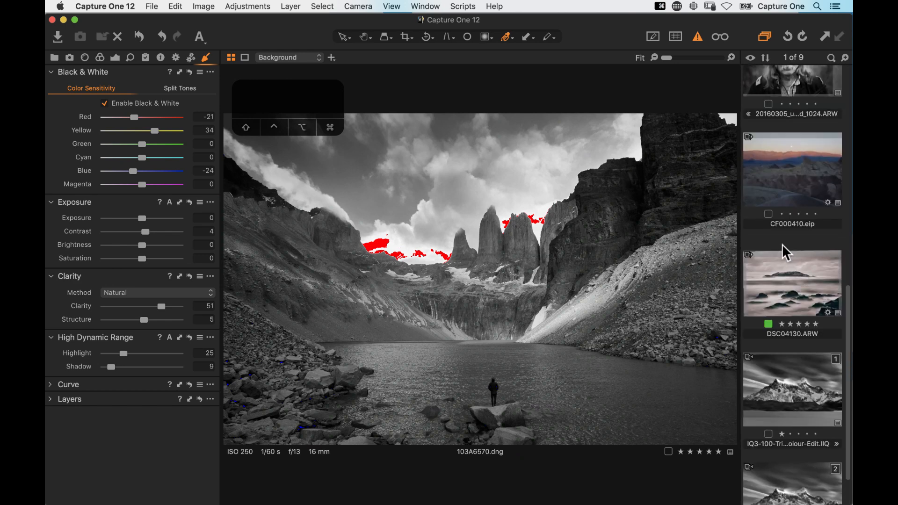
pyautogui.click(800, 176)
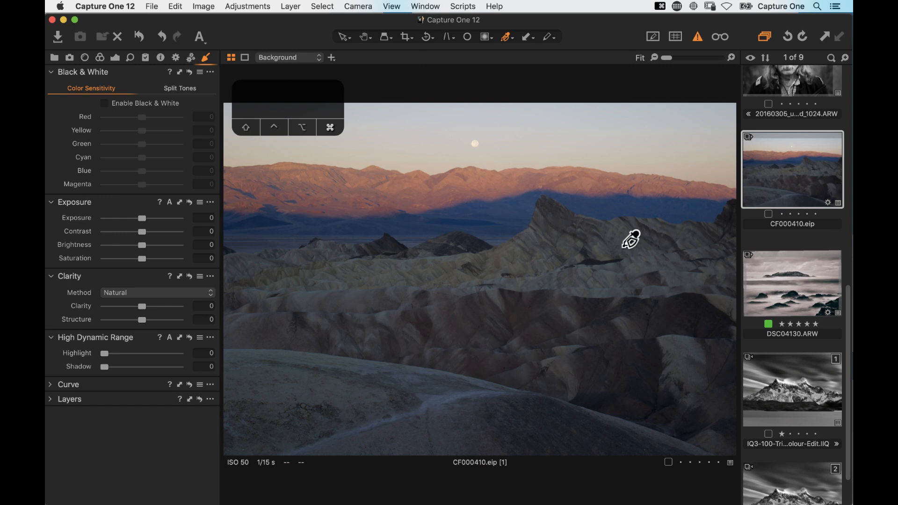
pyautogui.press('super+b')
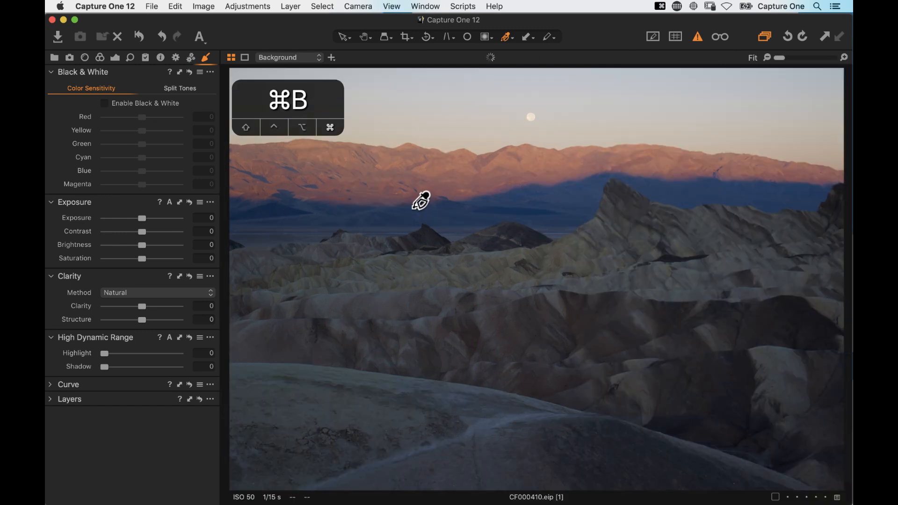
# Step: Reset the desert photo's adjustments and crop strips off its upper and lower edges to about 24.05 × 16.05 in
pyautogui.press('super+r')
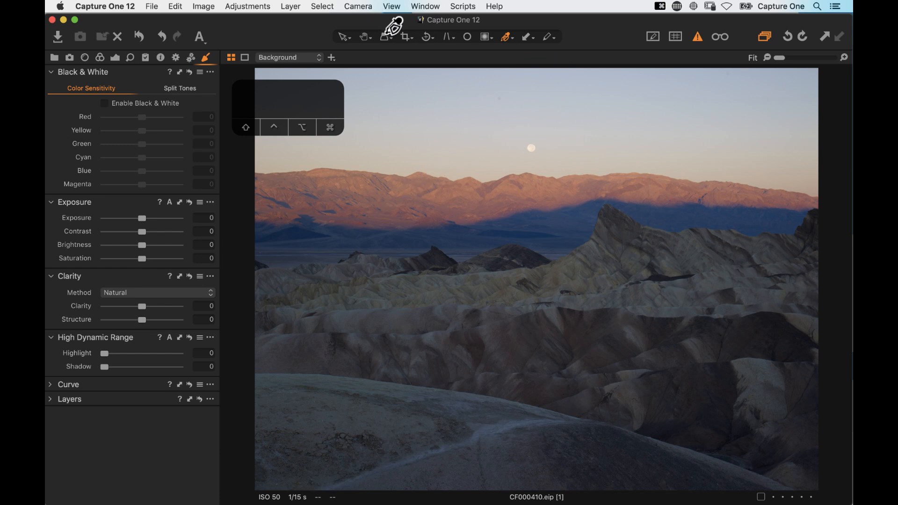
pyautogui.press('c')
pyautogui.moveTo(469, 68); pyautogui.dragTo(487, 114)
pyautogui.moveTo(522, 235); pyautogui.dragTo(522, 228)
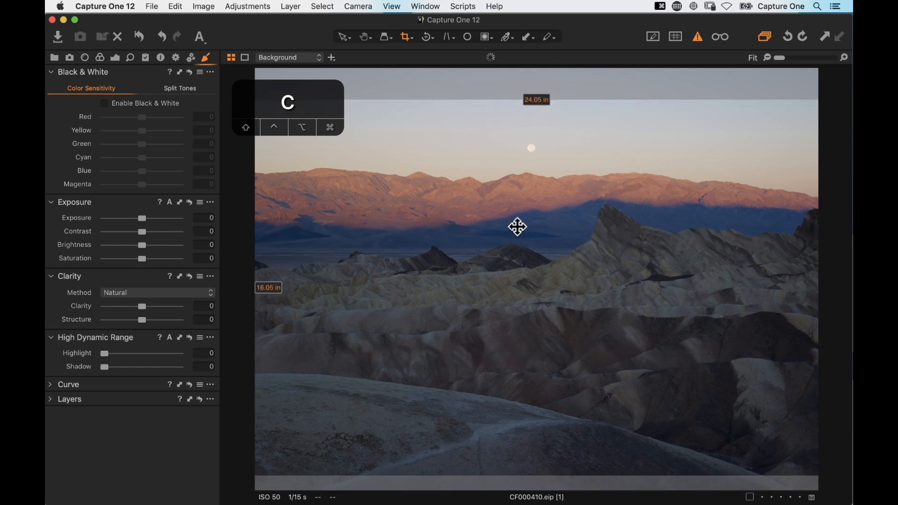
# Step: Finish the crop, place the Exposure tool directly below Levels and set Exposure to 0.07
pyautogui.press('h')
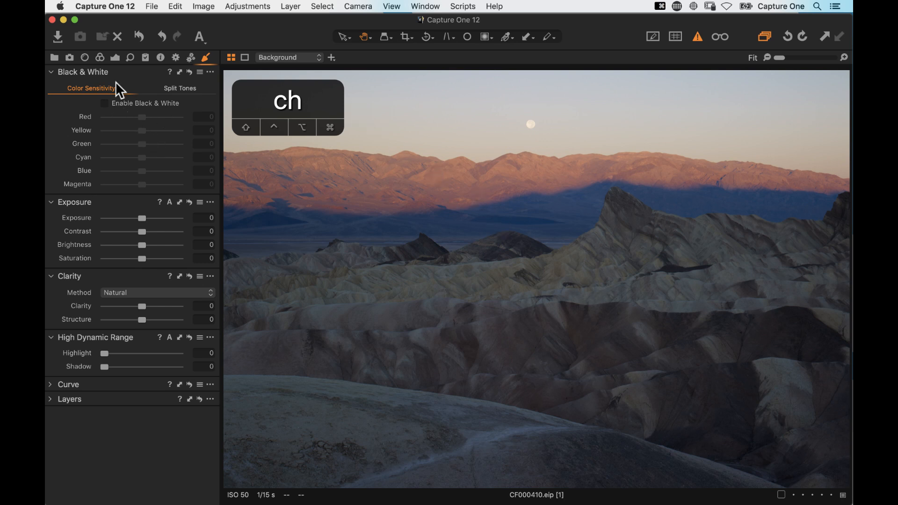
pyautogui.click(115, 57)
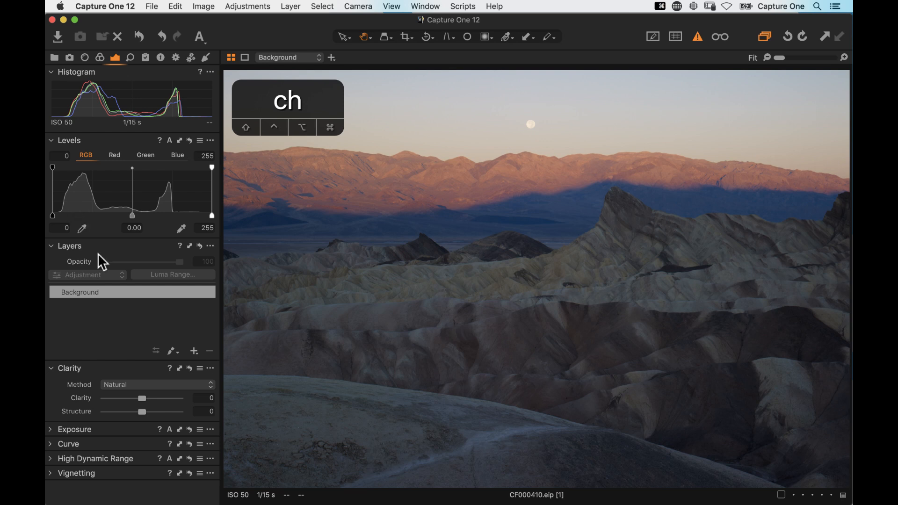
pyautogui.moveTo(108, 429); pyautogui.dragTo(141, 261)
pyautogui.click(52, 246)
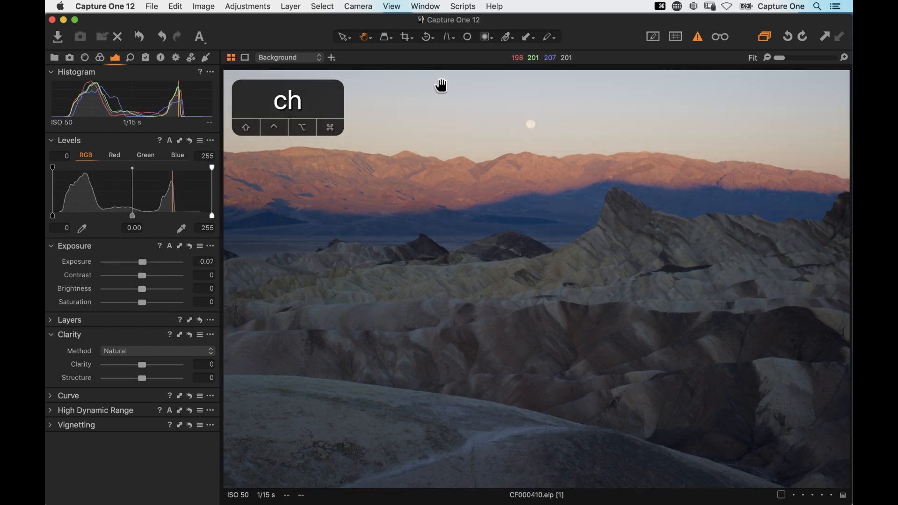
# Step: Auto-adjust the Levels and inspect the moon and dark foreground hills at 100% for clipping with the exposure warnings
pyautogui.click(172, 143)
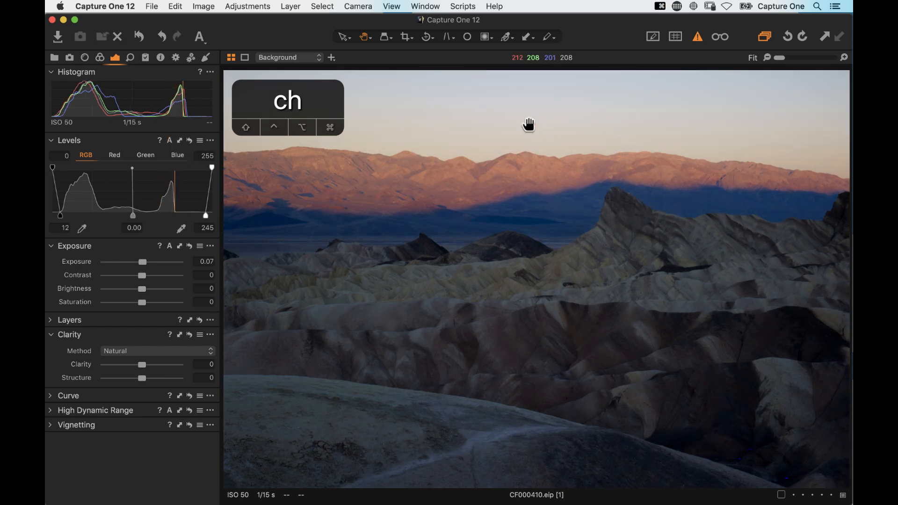
pyautogui.doubleClick(529, 125)
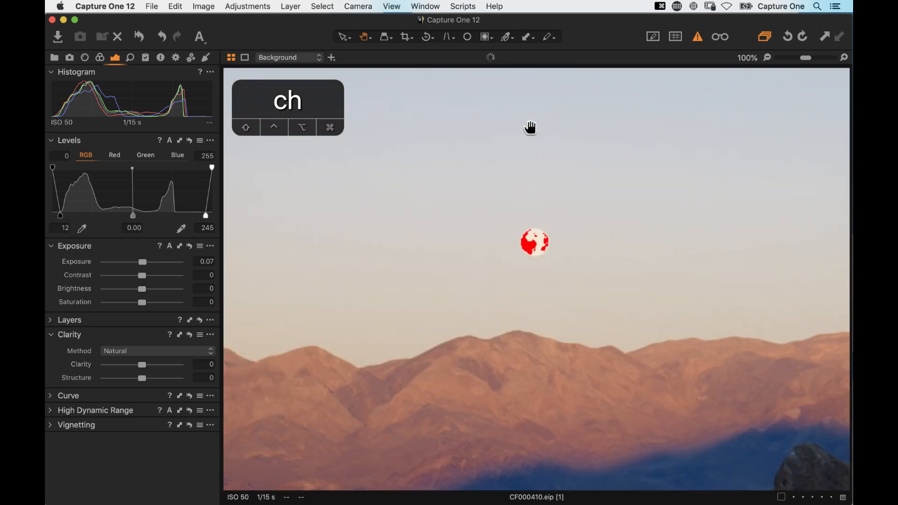
pyautogui.click(696, 37)
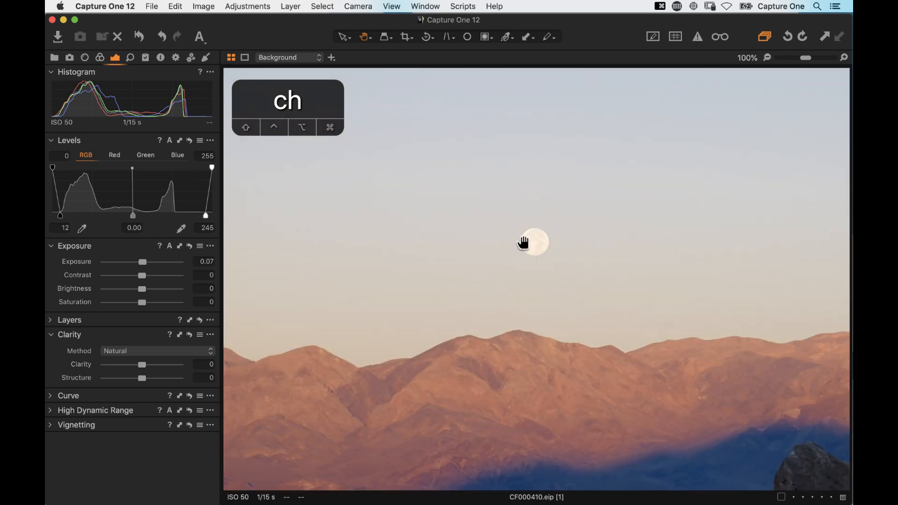
pyautogui.click(697, 37)
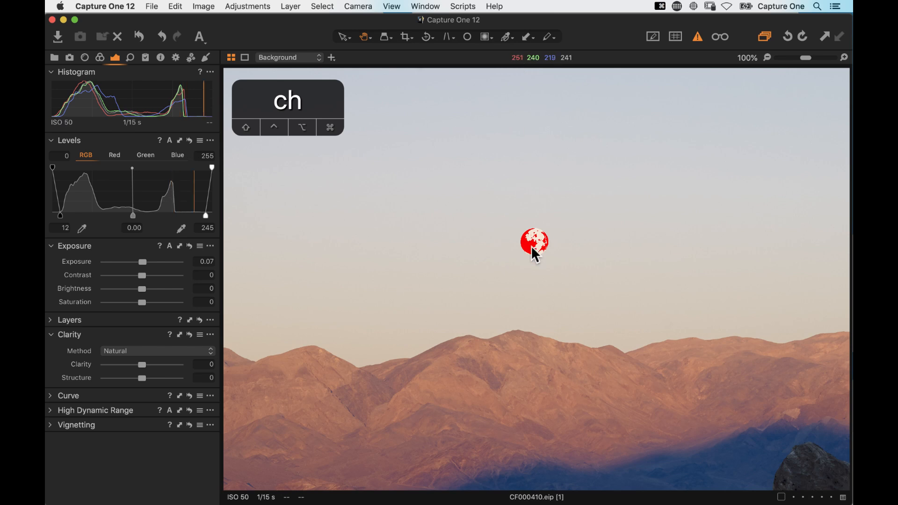
pyautogui.doubleClick(489, 278)
pyautogui.doubleClick(490, 279)
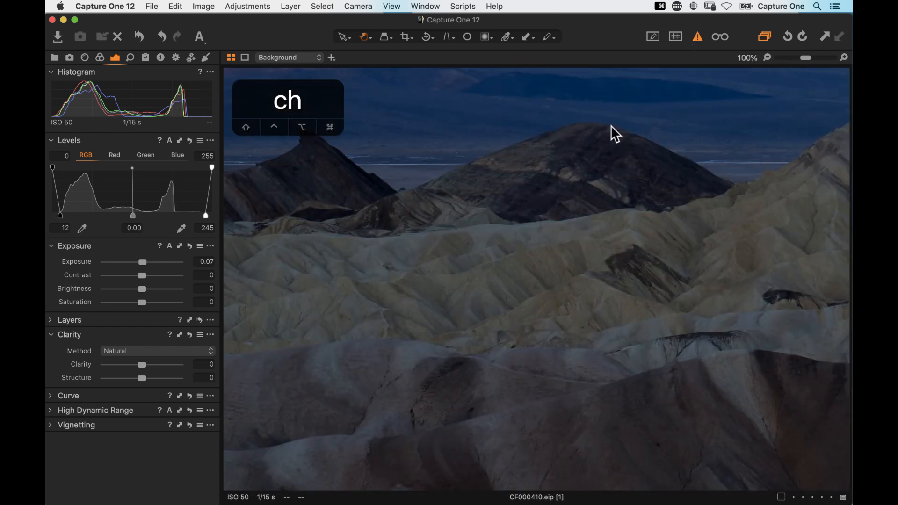
pyautogui.doubleClick(519, 206)
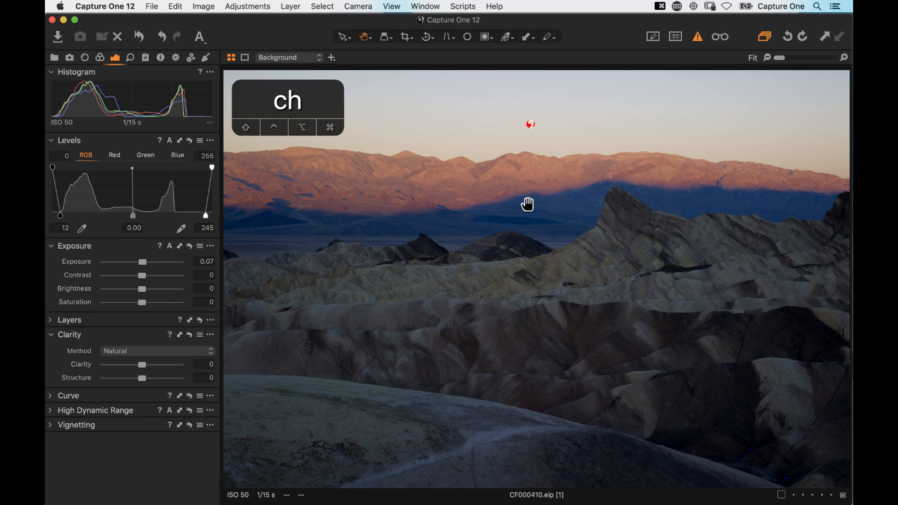
# Step: Turn off the exposure warnings and set the Levels midtone to 0.07
pyautogui.click(697, 37)
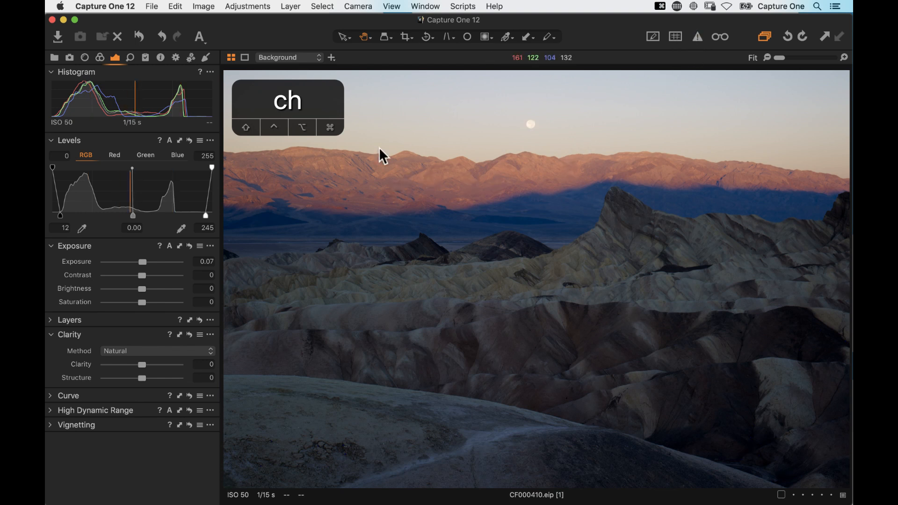
pyautogui.moveTo(132, 215); pyautogui.dragTo(128, 216)
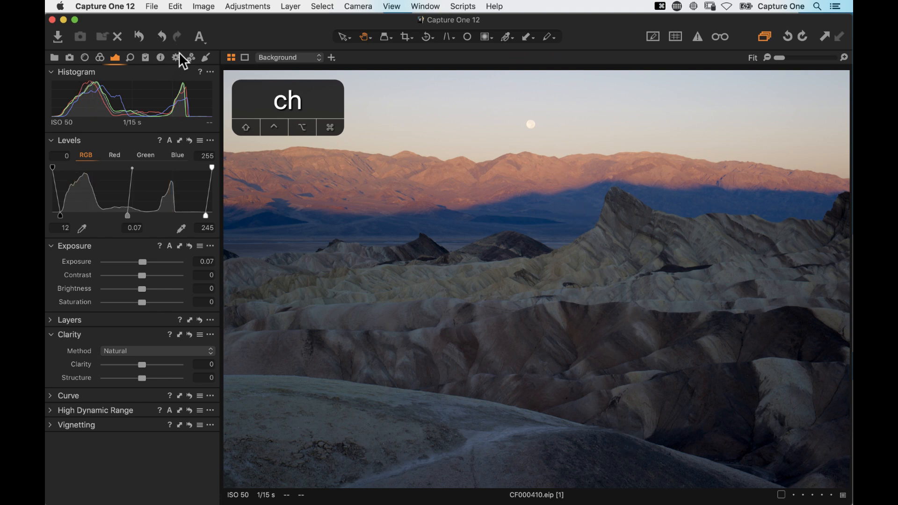
# Step: Enable Black & White and set the color sensitivity to Yellow -19 and Green -26, keeping Red at 0
pyautogui.click(192, 58)
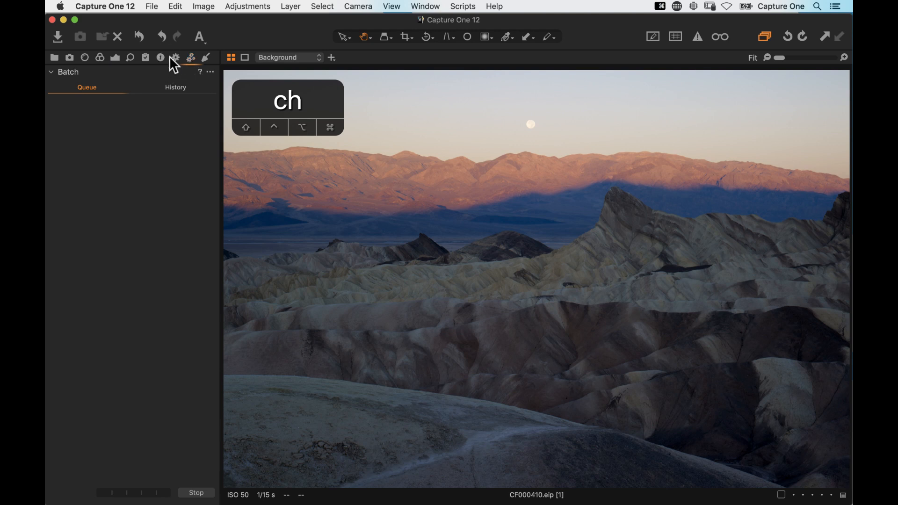
pyautogui.click(175, 58)
pyautogui.click(206, 58)
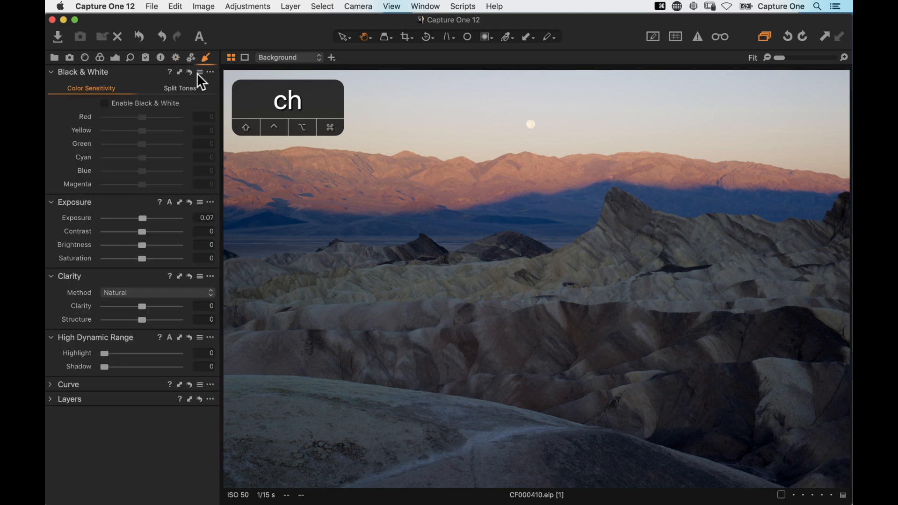
pyautogui.click(106, 104)
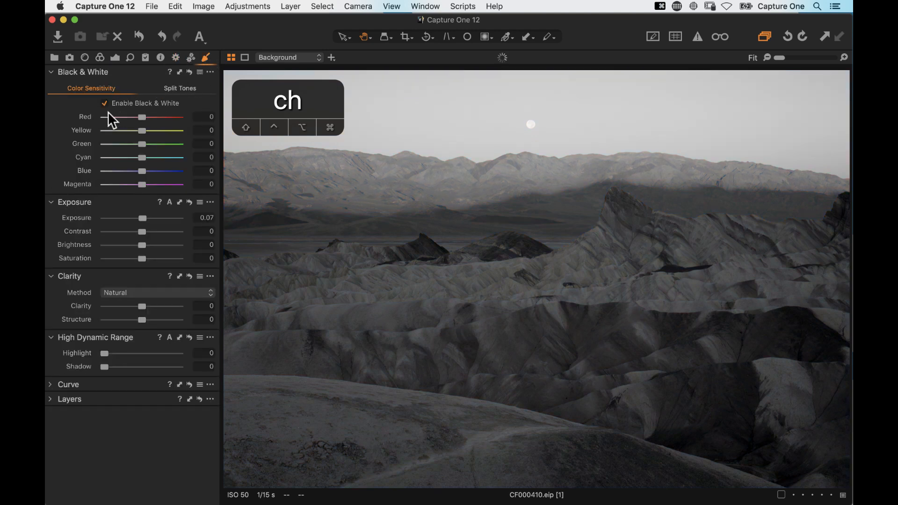
pyautogui.moveTo(142, 119); pyautogui.dragTo(119, 122)
pyautogui.doubleClick(149, 118)
pyautogui.moveTo(143, 131); pyautogui.dragTo(143, 157)
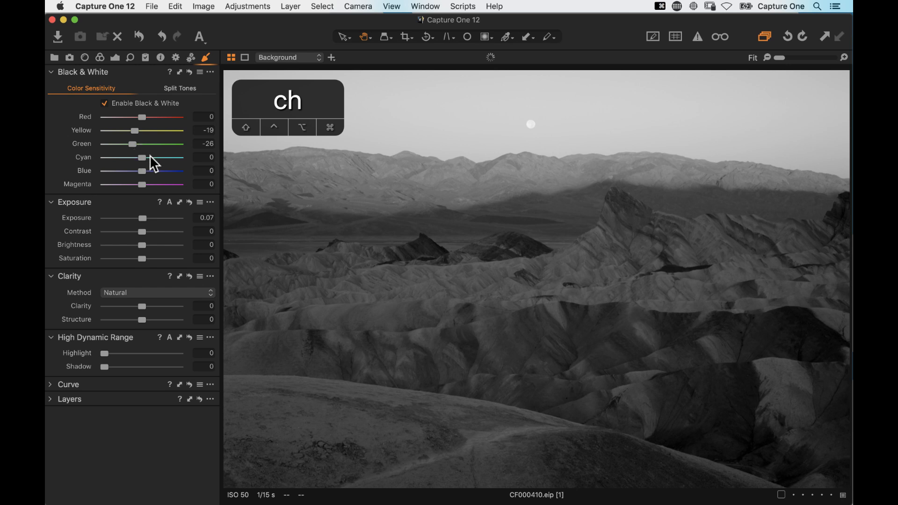
# Step: Set the Black & White sensitivity to Blue -16 and Magenta -53, checking the far mountains at 100%
pyautogui.moveTo(141, 172)
pyautogui.mouseDown()
pyautogui.moveTo(115, 184)
pyautogui.moveTo(131, 185)
pyautogui.mouseUp()
pyautogui.click(335, 204)
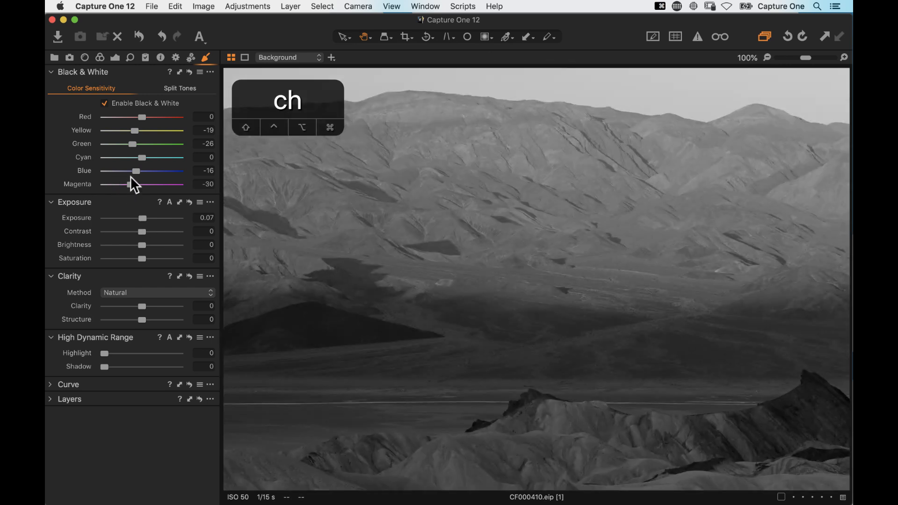
pyautogui.moveTo(129, 183); pyautogui.dragTo(121, 187)
pyautogui.click(316, 224)
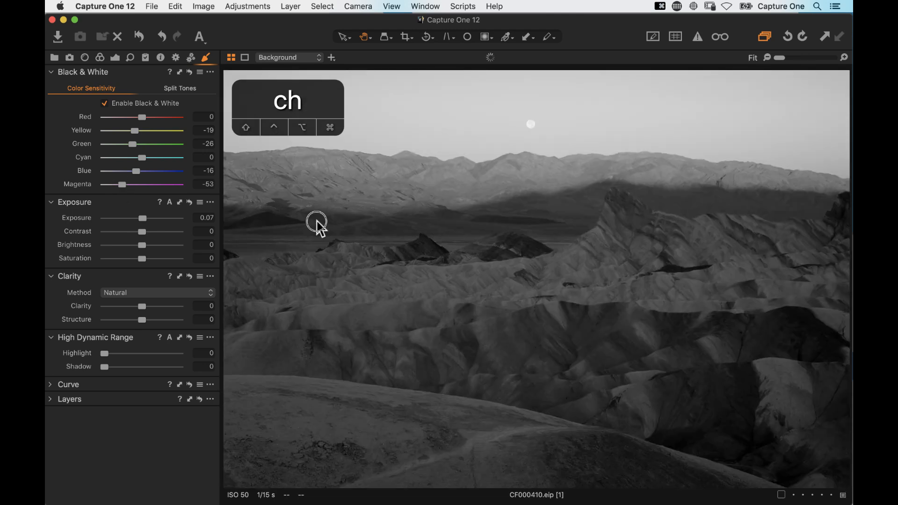
pyautogui.click(315, 221)
pyautogui.click(413, 262)
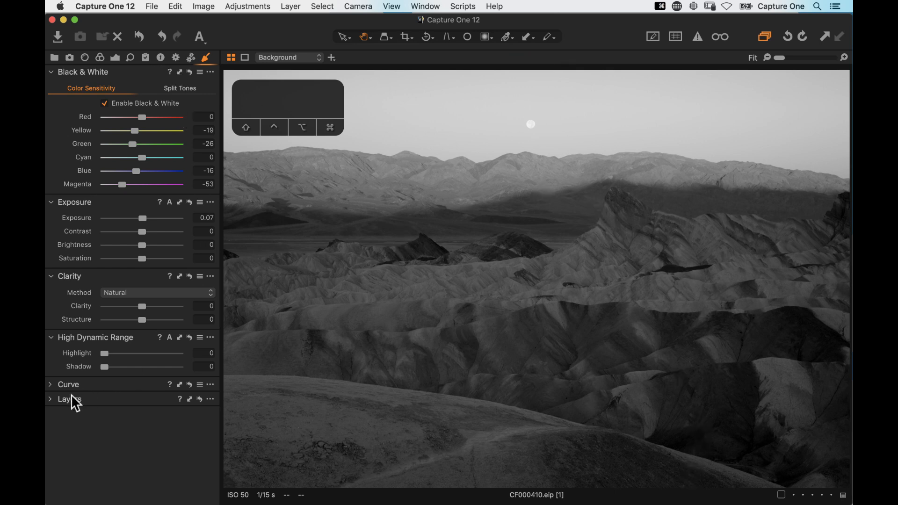
# Step: Add an empty adjustment layer and draw a linear gradient mask from the foreground up to the base of the far mountains
pyautogui.click(50, 399)
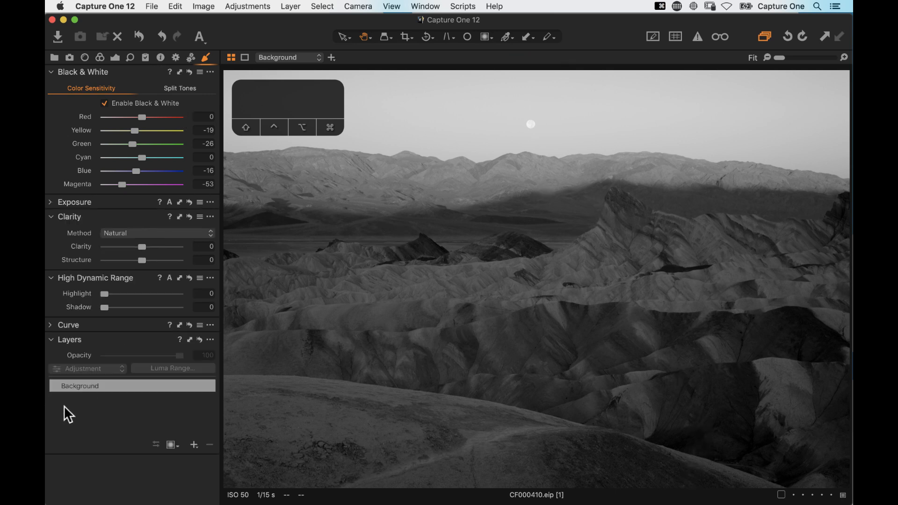
pyautogui.click(194, 446)
pyautogui.click(171, 446)
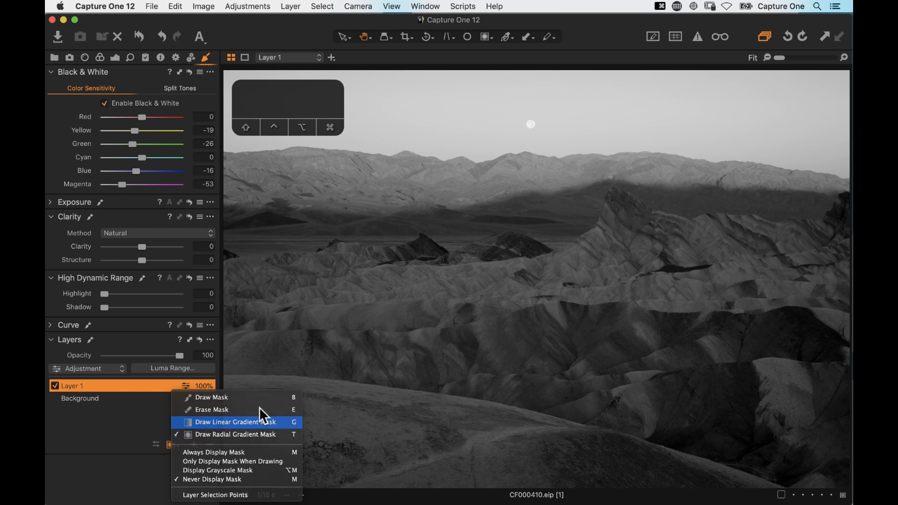
pyautogui.click(257, 422)
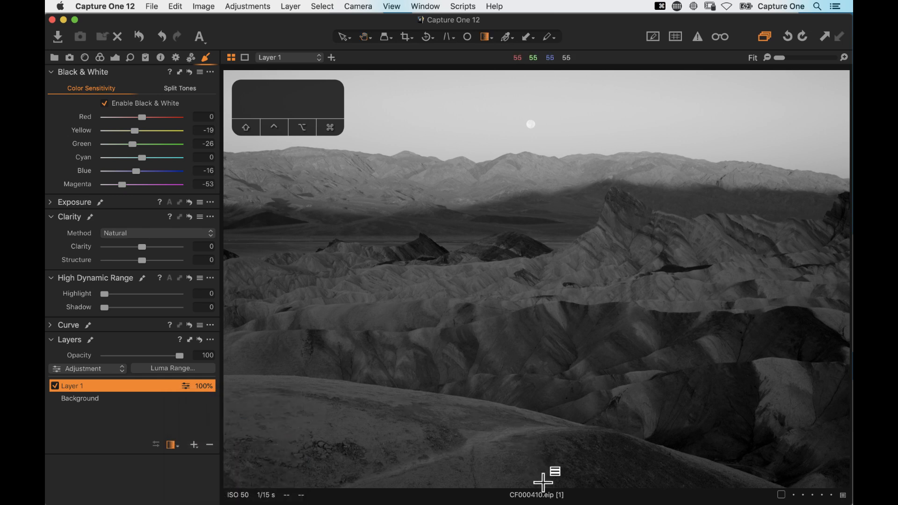
pyautogui.moveTo(535, 455); pyautogui.dragTo(525, 226)
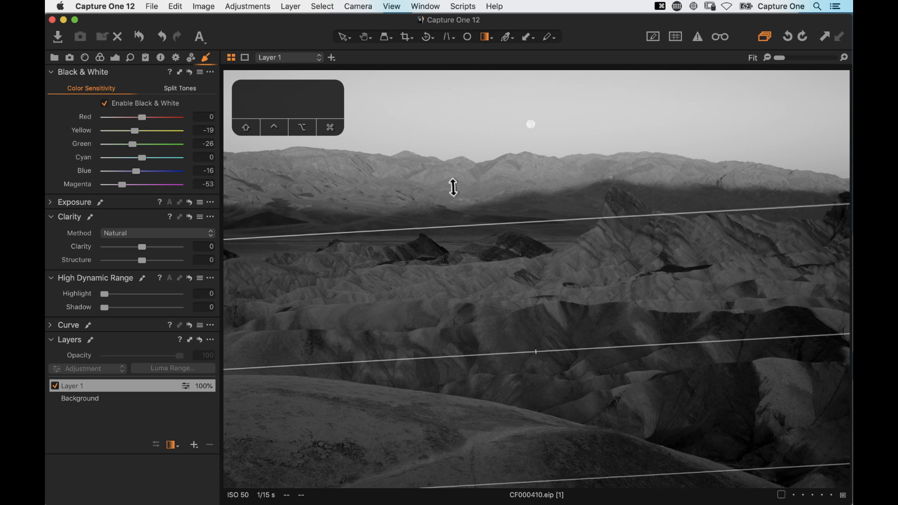
# Step: Display the mask, lower the gradient's fade-out edge to the middle ridges and hide the mask again
pyautogui.press('m')
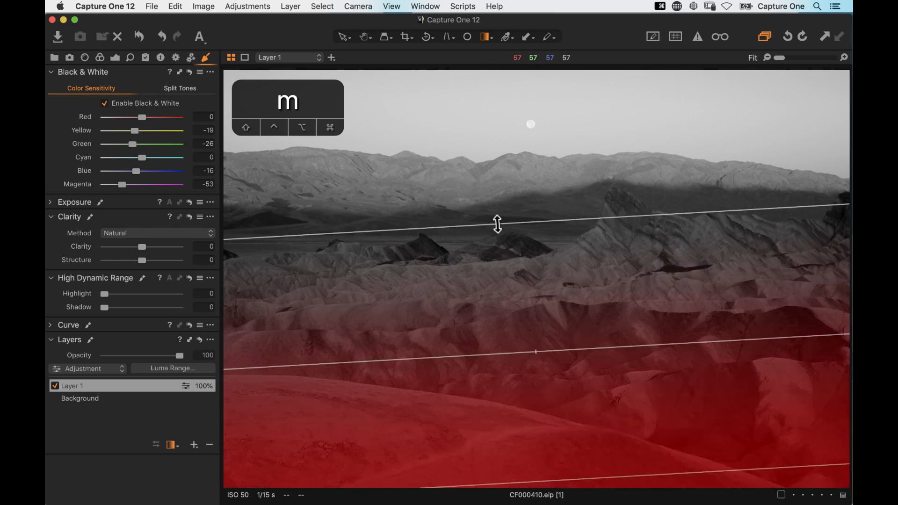
pyautogui.press('alt')
pyautogui.moveTo(501, 224); pyautogui.dragTo(501, 260)
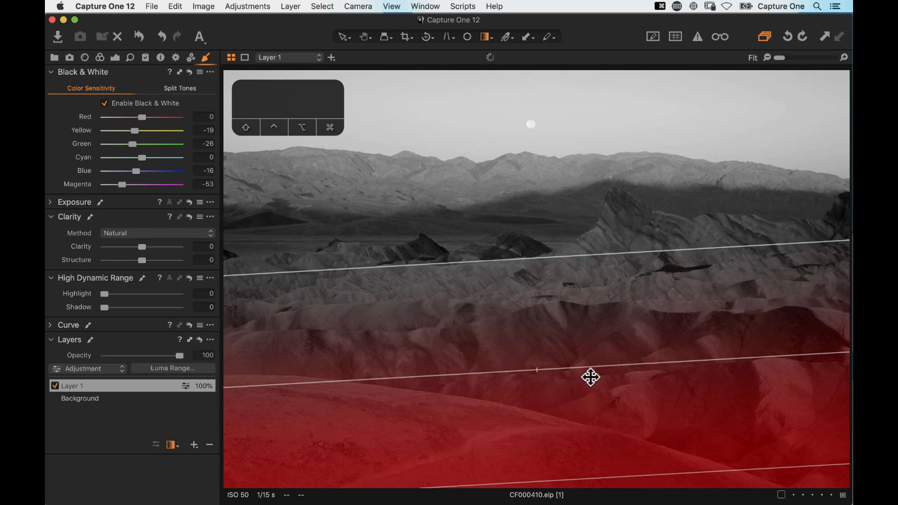
pyautogui.press('alt')
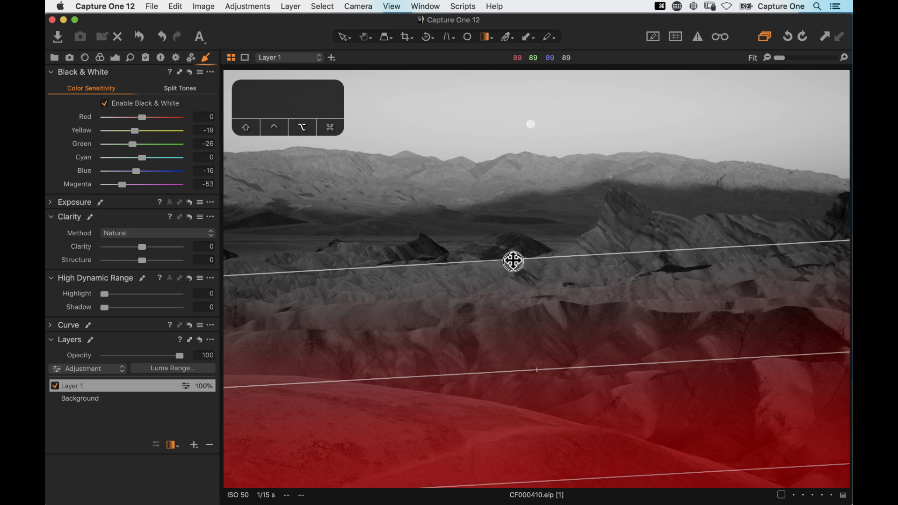
pyautogui.moveTo(514, 261); pyautogui.dragTo(525, 304)
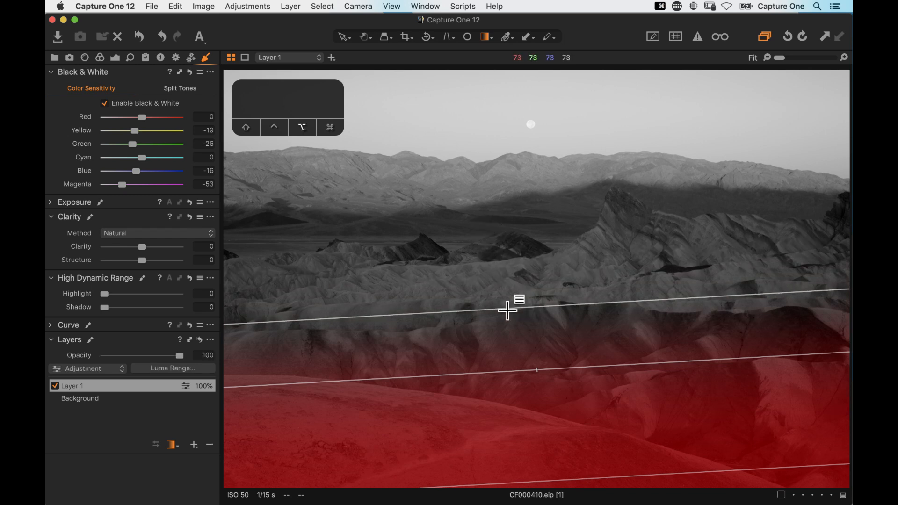
pyautogui.press('alt')
pyautogui.moveTo(509, 306); pyautogui.dragTo(501, 283)
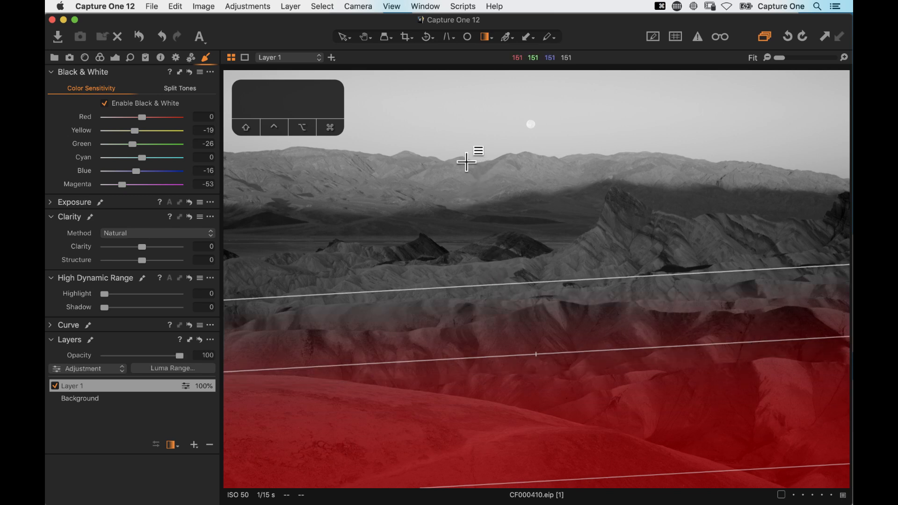
pyautogui.press('m')
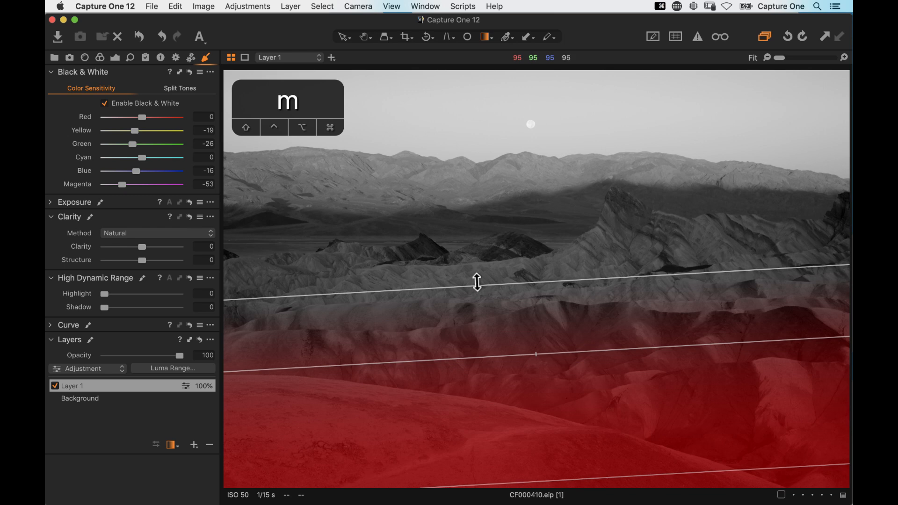
# Step: Brighten the masked foreground with Exposure 0.48 and set its Brightness to -4
pyautogui.click(116, 58)
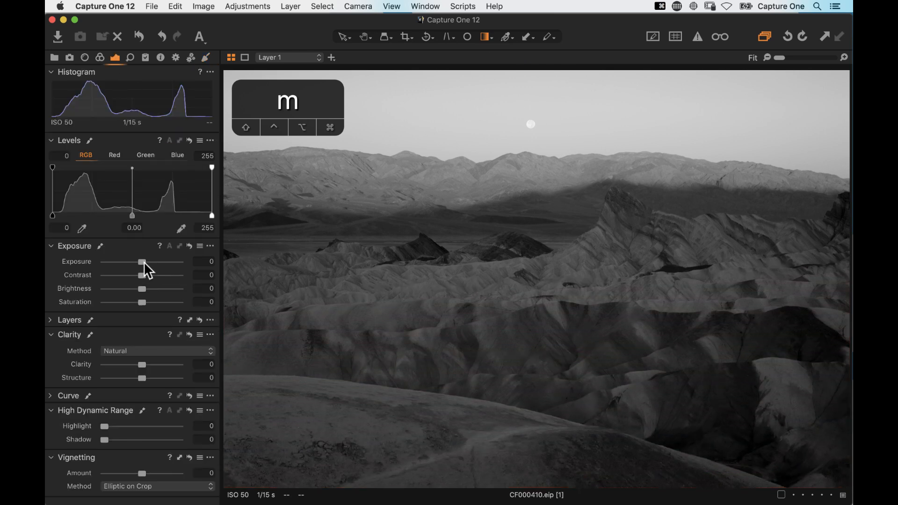
pyautogui.moveTo(144, 263); pyautogui.dragTo(146, 265)
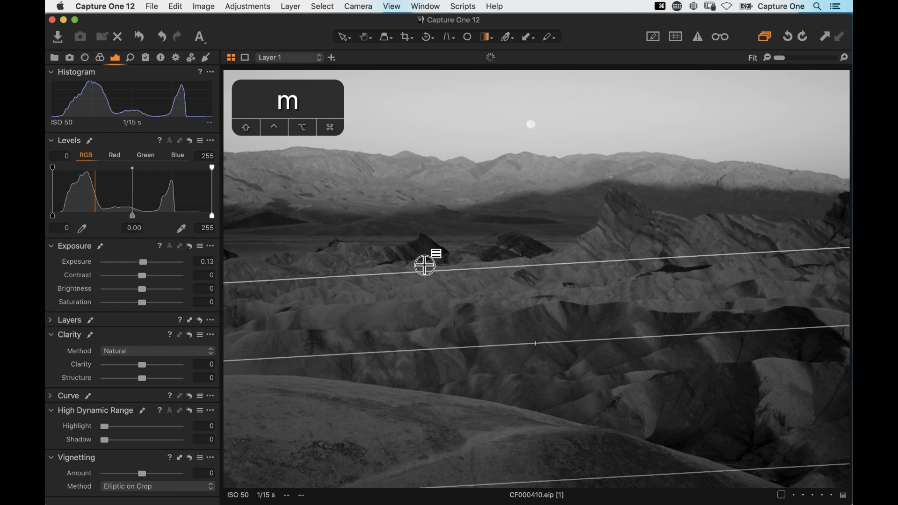
pyautogui.moveTo(146, 262); pyautogui.dragTo(146, 286)
pyautogui.moveTo(144, 286); pyautogui.dragTo(136, 288)
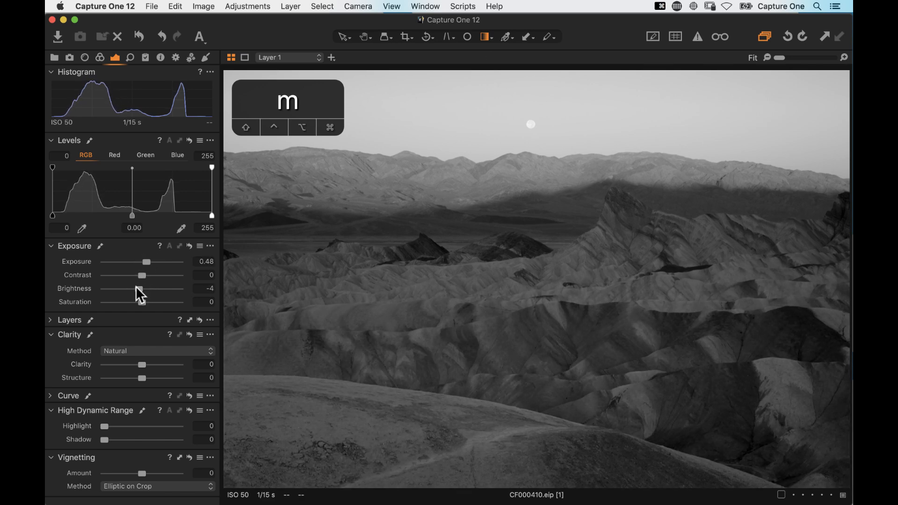
pyautogui.click(177, 58)
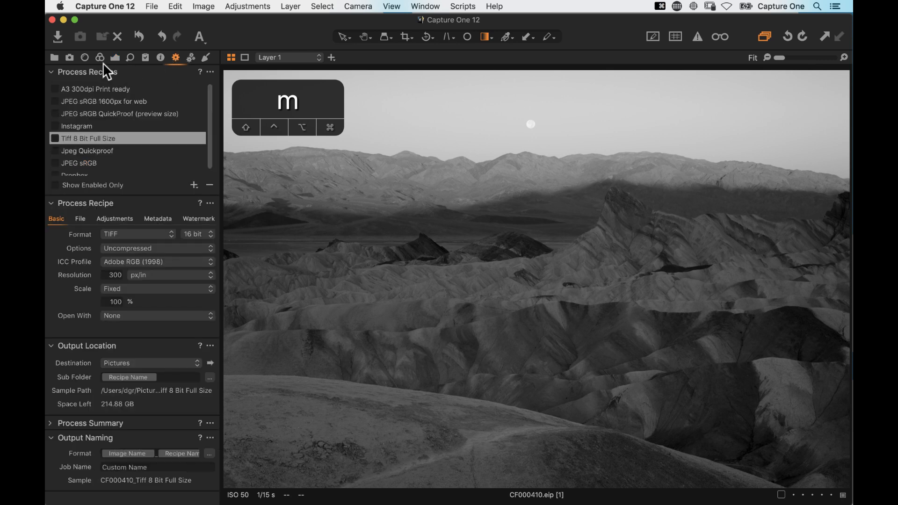
pyautogui.click(114, 57)
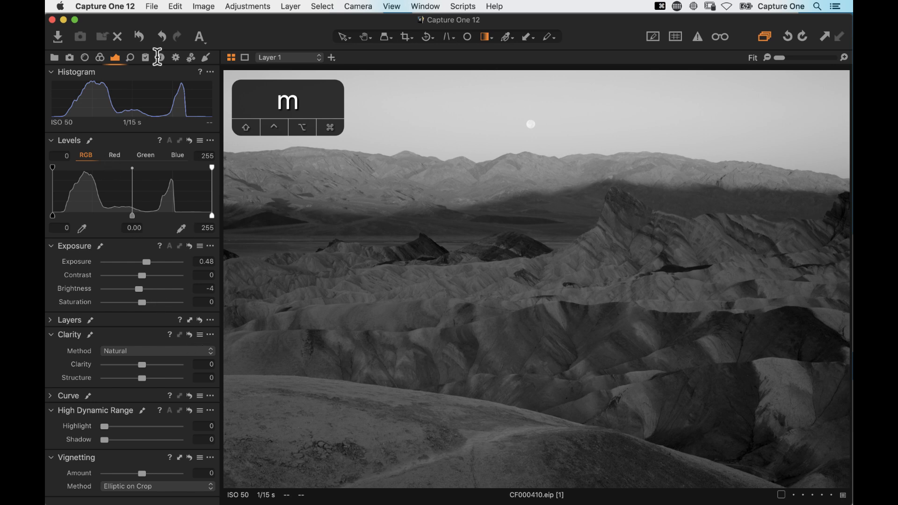
pyautogui.click(176, 58)
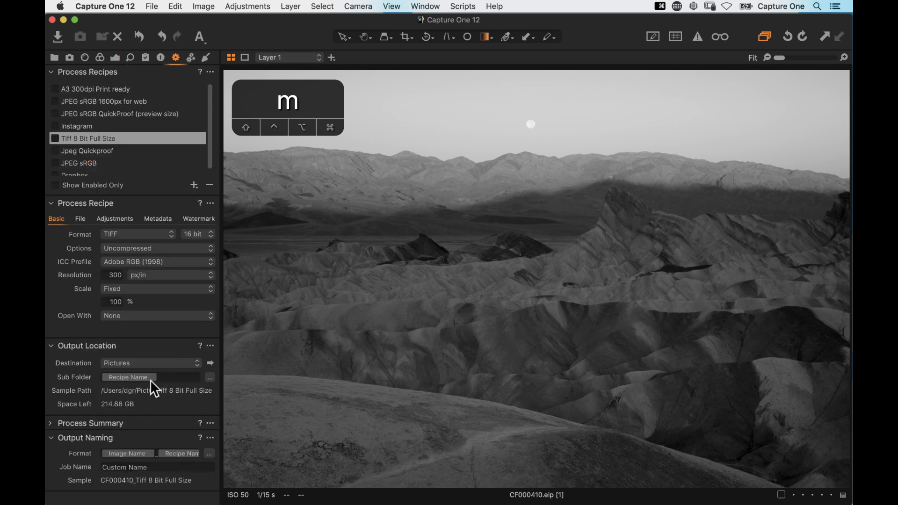
pyautogui.click(206, 58)
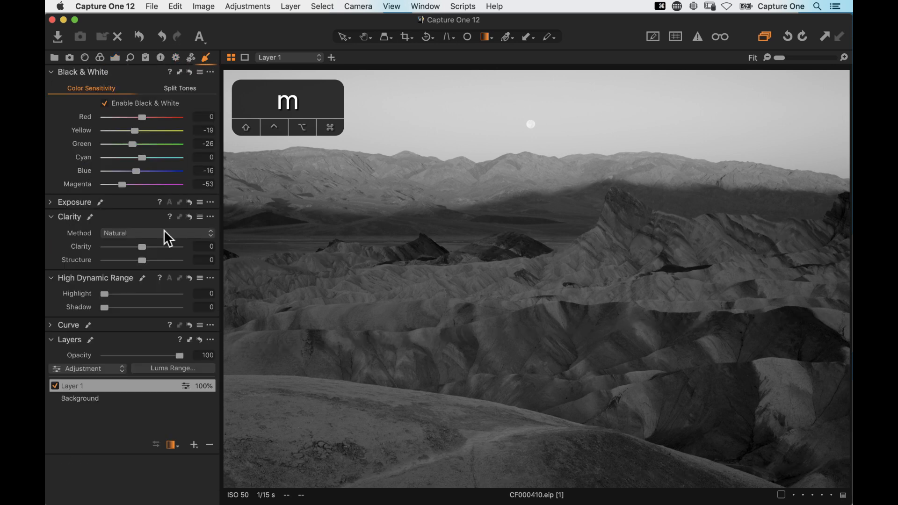
# Step: Set Clarity to 100 on the Background, add a filled adjustment layer and set its Clarity to 39
pyautogui.click(121, 398)
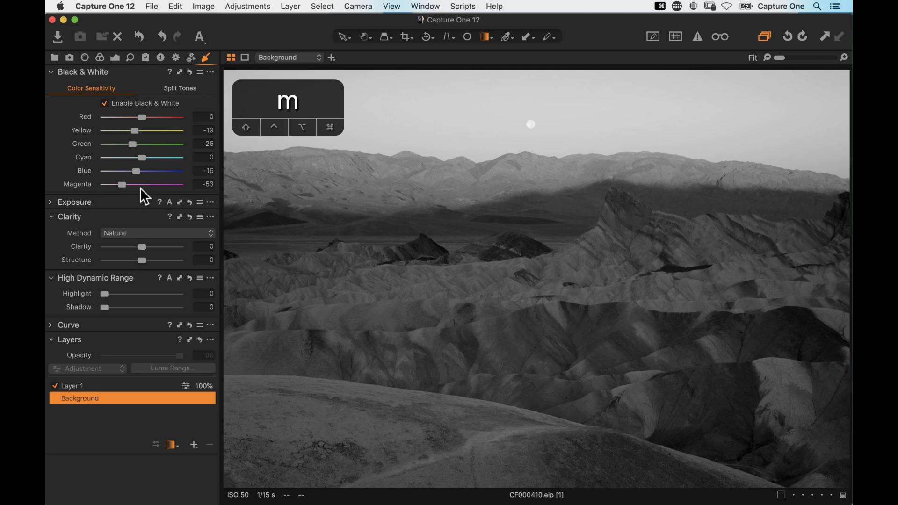
pyautogui.click(50, 203)
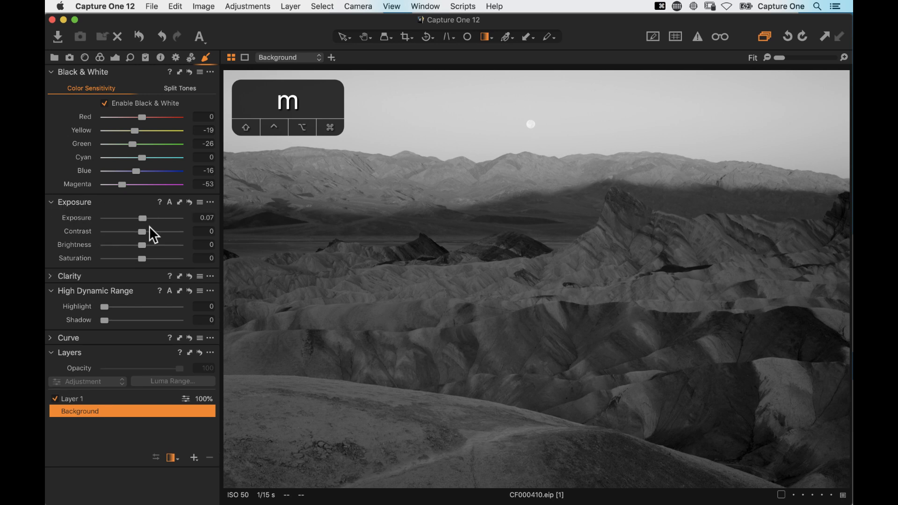
pyautogui.click(52, 203)
pyautogui.moveTo(143, 246); pyautogui.dragTo(186, 250)
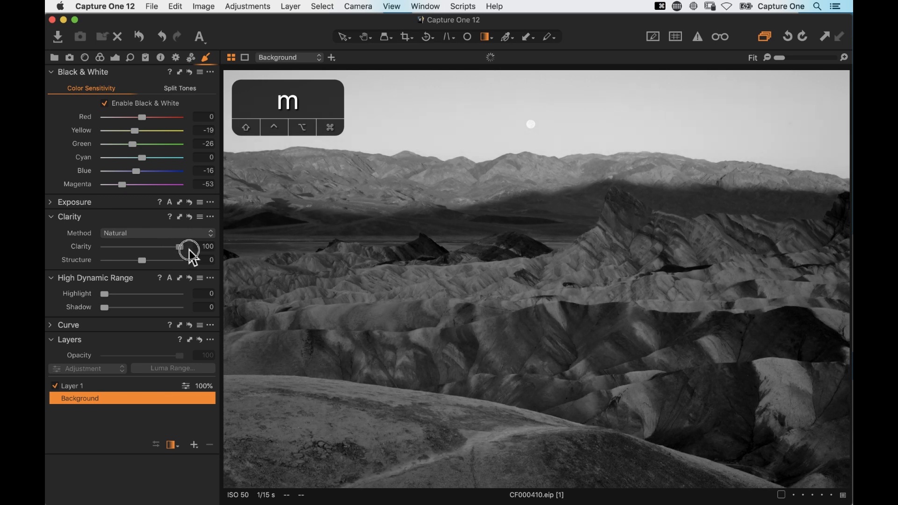
pyautogui.moveTo(194, 450); pyautogui.dragTo(200, 467)
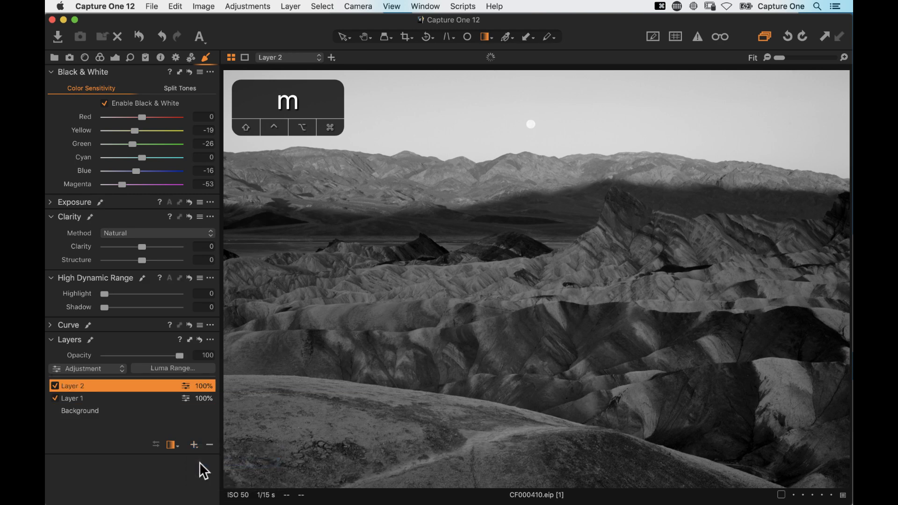
pyautogui.moveTo(141, 248); pyautogui.dragTo(157, 248)
# Step: Rename the gradient layer as grad and the added clarity layer as more clarity
pyautogui.click(70, 400)
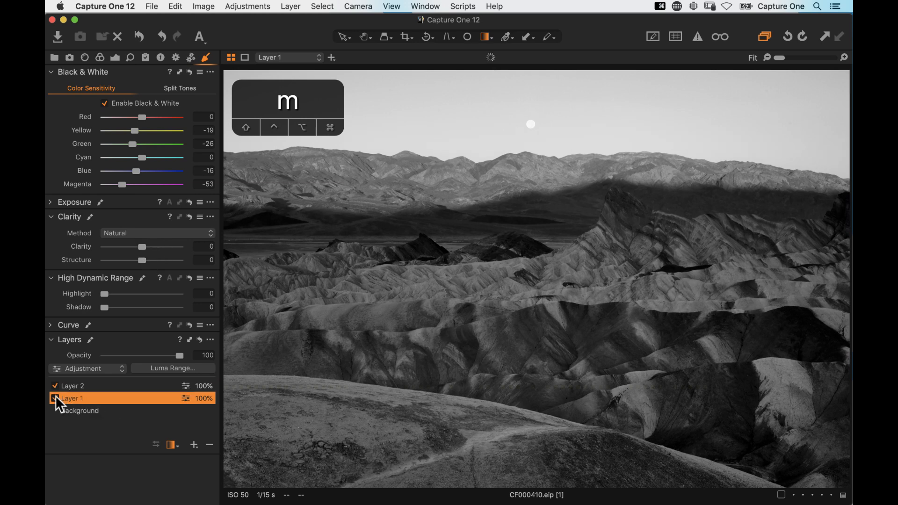
pyautogui.click(54, 397)
pyautogui.doubleClick(77, 398)
pyautogui.write('grad')
pyautogui.press('Return')
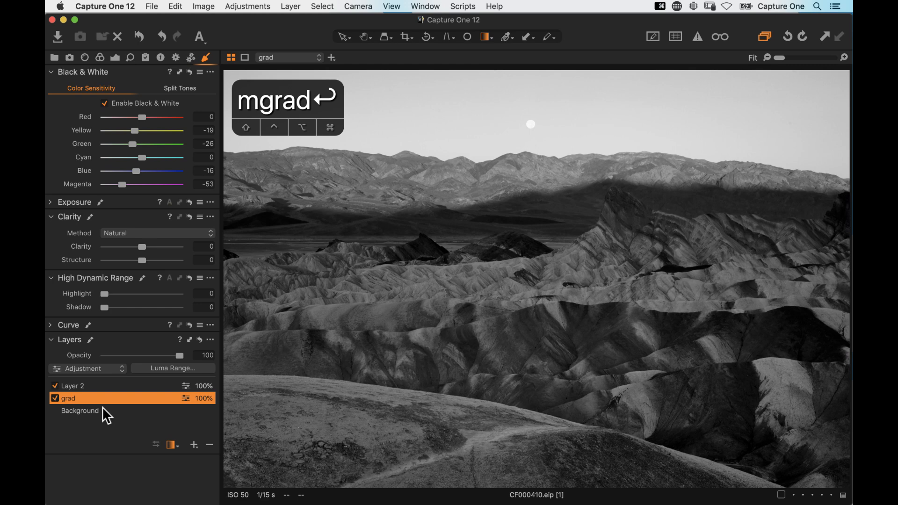
pyautogui.doubleClick(74, 385)
pyautogui.write('more clarity')
pyautogui.press('Return')
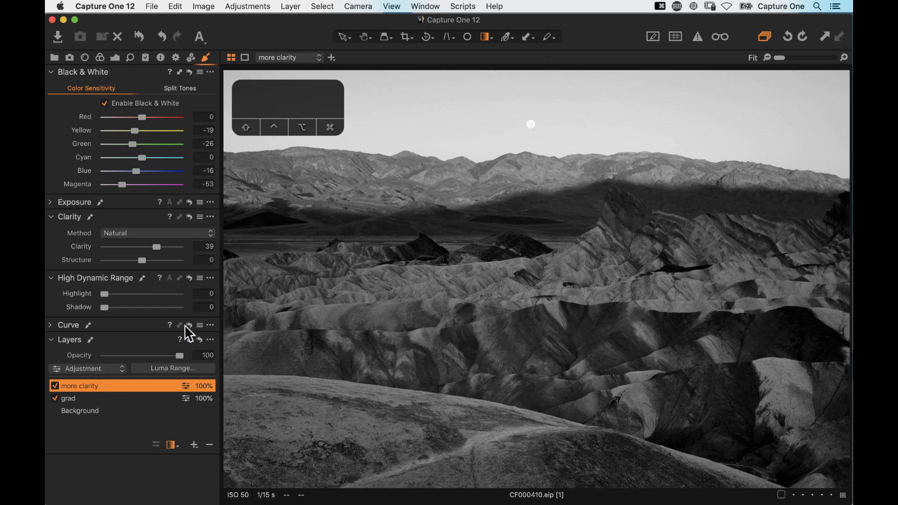
# Step: On the Background, set Shadow to 5 and darken the Luma curve's shadows to about 53/43, with an upper point near 197/199
pyautogui.click(100, 413)
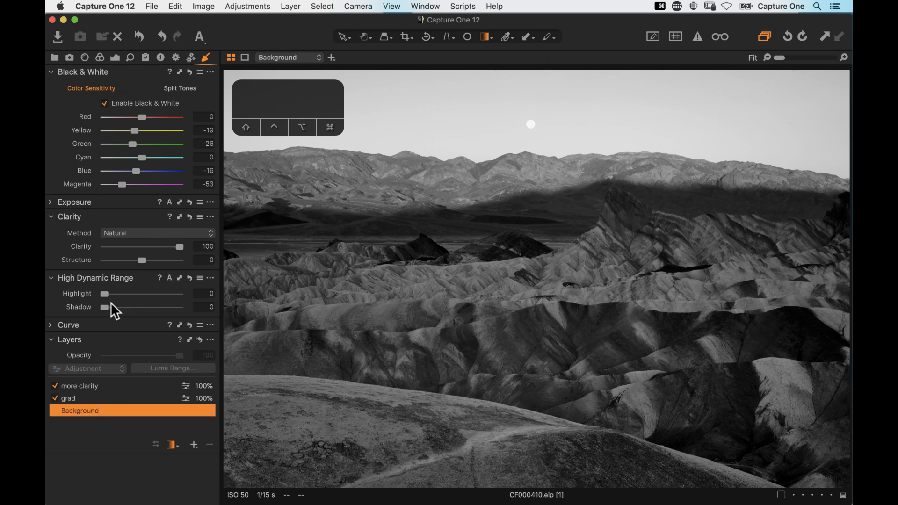
pyautogui.moveTo(108, 309); pyautogui.dragTo(111, 307)
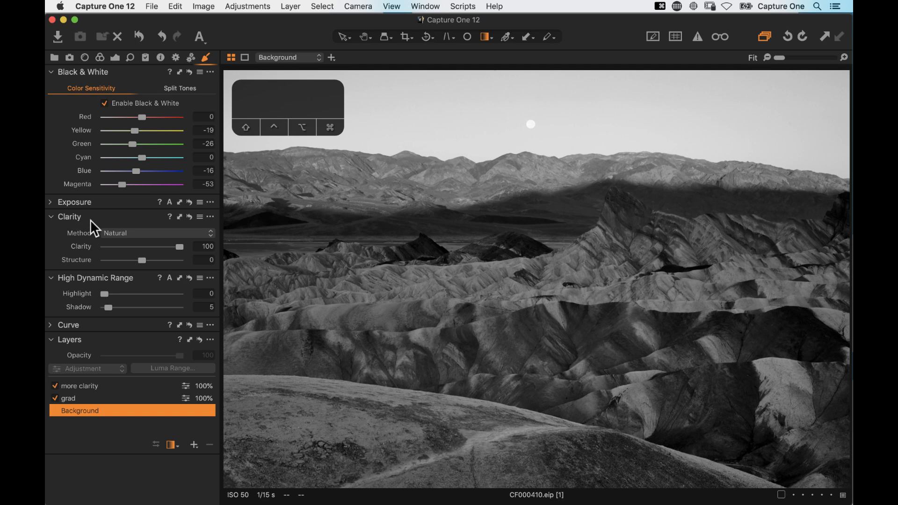
pyautogui.keyDown('alt'); pyautogui.click(52, 326); pyautogui.keyUp('alt')
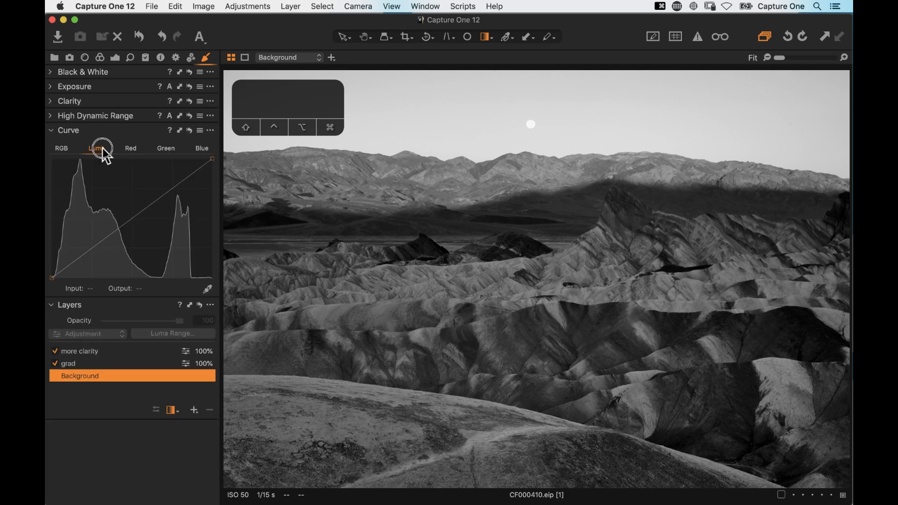
pyautogui.click(86, 256)
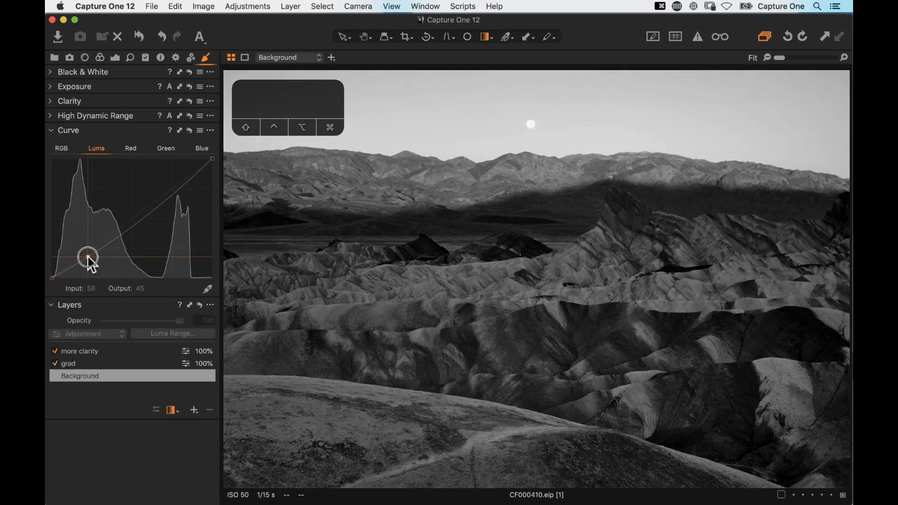
pyautogui.click(171, 190)
pyautogui.moveTo(174, 186); pyautogui.dragTo(175, 185)
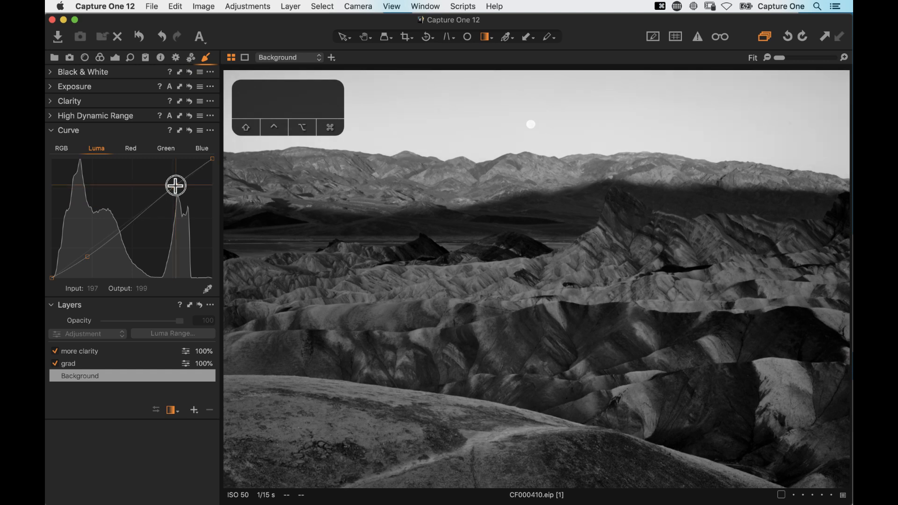
pyautogui.moveTo(87, 259); pyautogui.dragTo(87, 259)
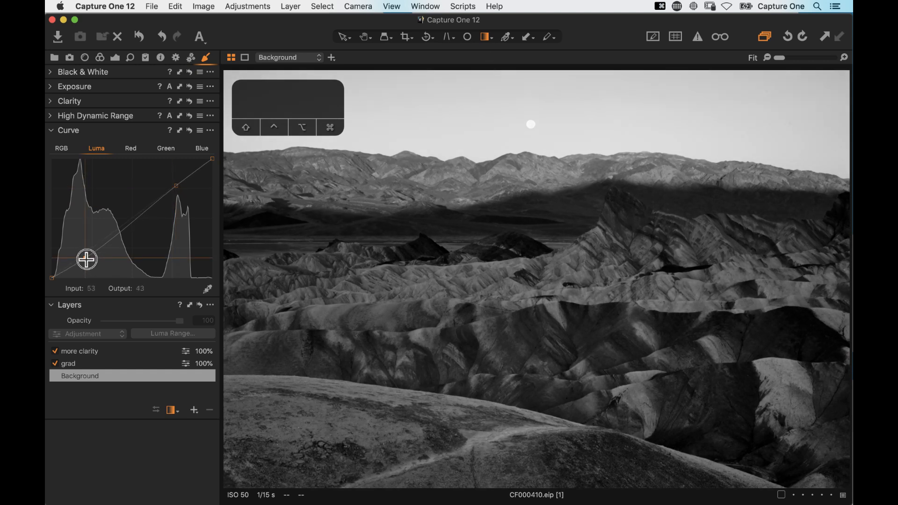
pyautogui.click(51, 131)
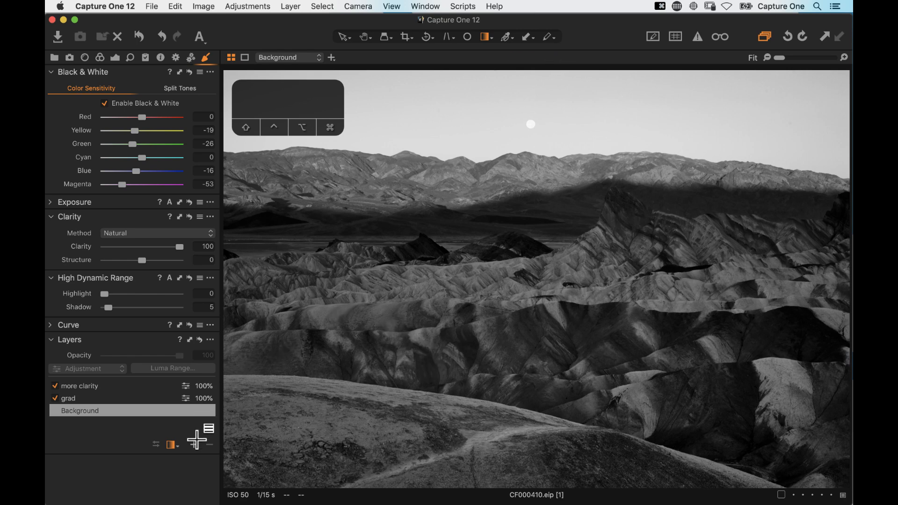
# Step: Add a filled adjustment layer named lighten and briefly display its mask to check the coverage
pyautogui.click(195, 447)
pyautogui.click(206, 460)
pyautogui.press('Return')
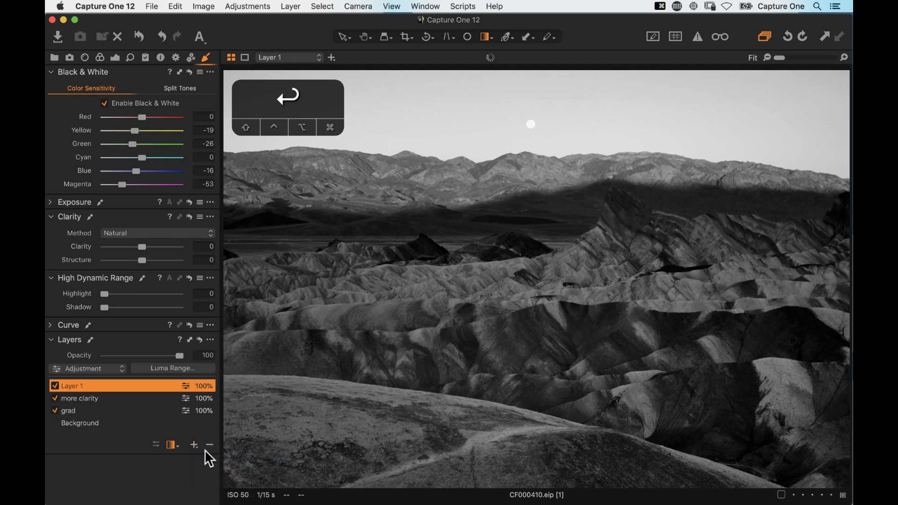
pyautogui.write('lighten')
pyautogui.press('Return')
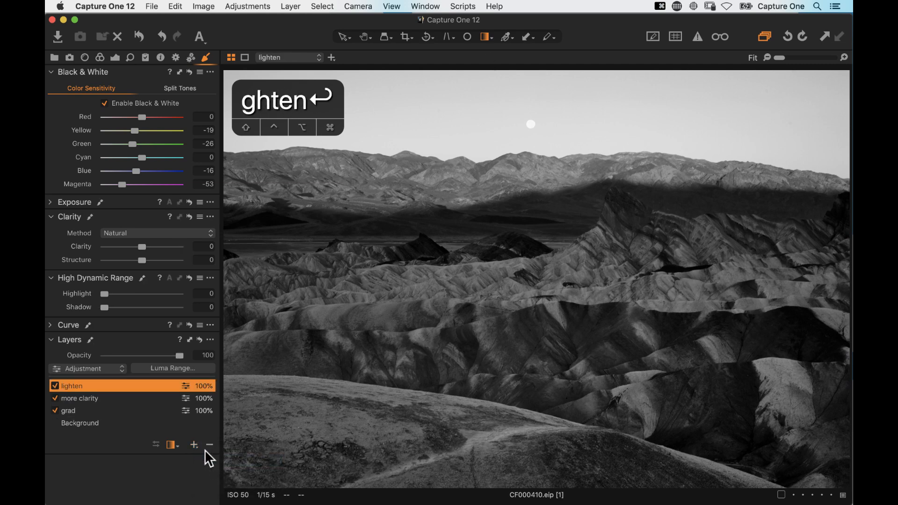
pyautogui.press('m')
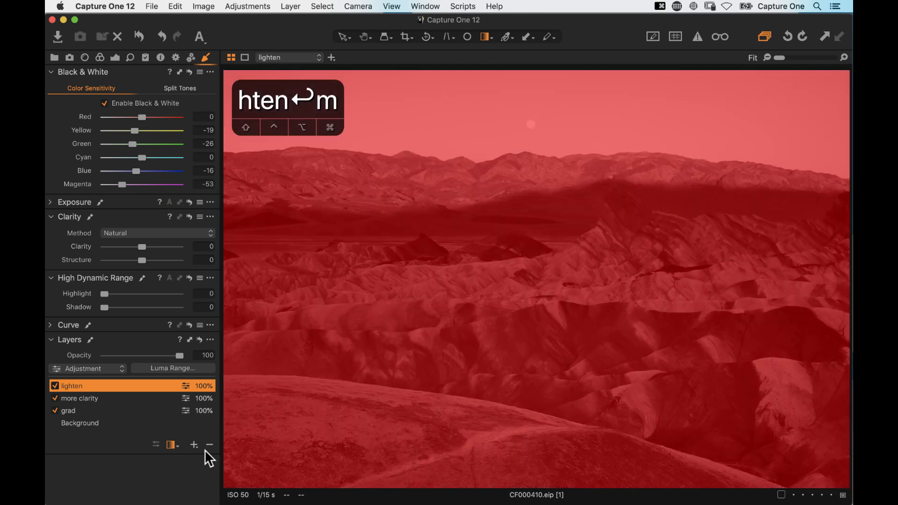
pyautogui.press('m')
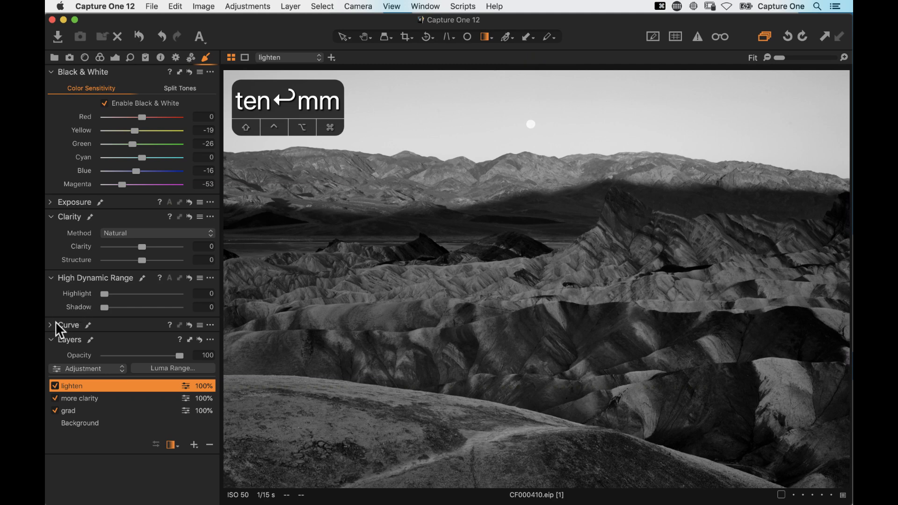
# Step: Raise the lighten layer's Luma curve with two points in the darker tones and midtones
pyautogui.click(55, 216)
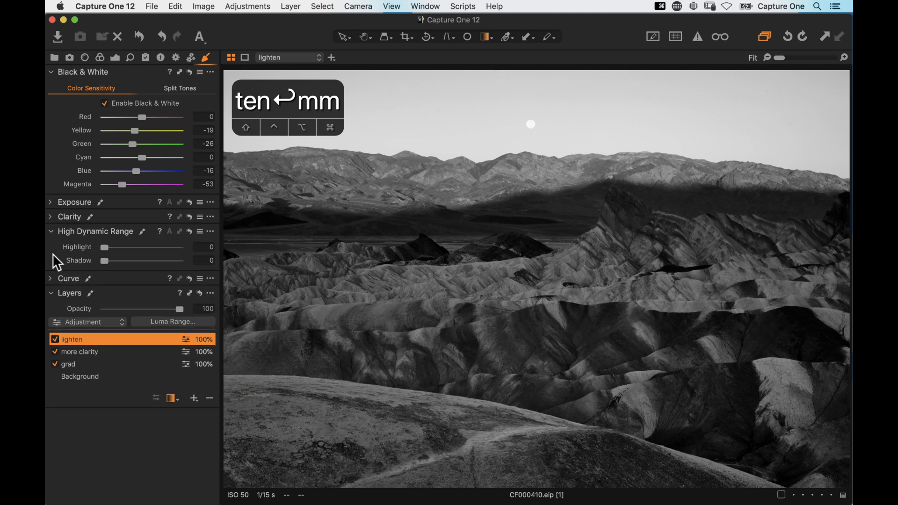
pyautogui.click(51, 278)
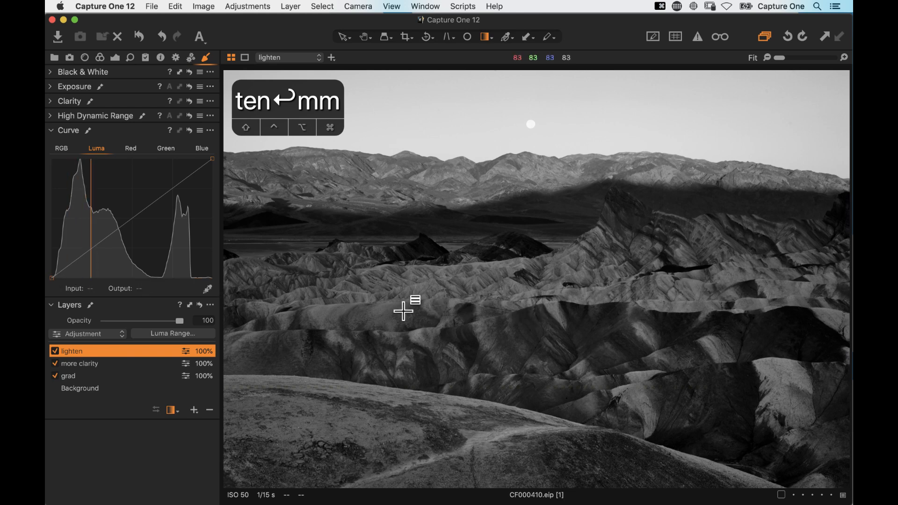
pyautogui.press('h')
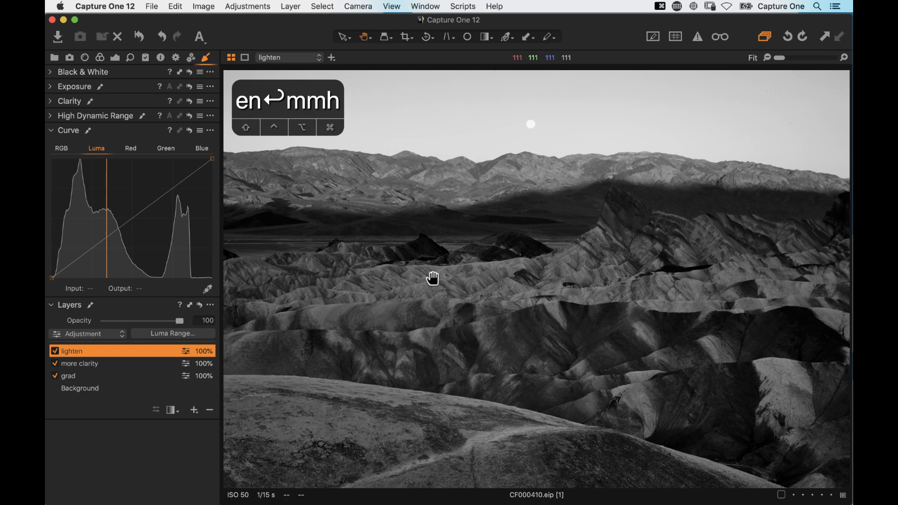
pyautogui.click(104, 236)
pyautogui.moveTo(104, 236); pyautogui.dragTo(98, 229)
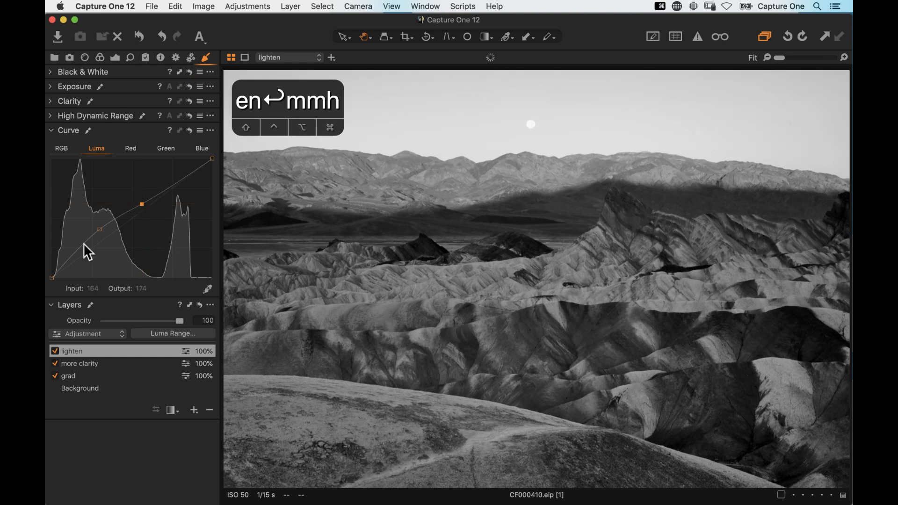
# Step: Clear the lighten layer's mask and switch to the Draw Mask brush
pyautogui.rightClick(101, 349)
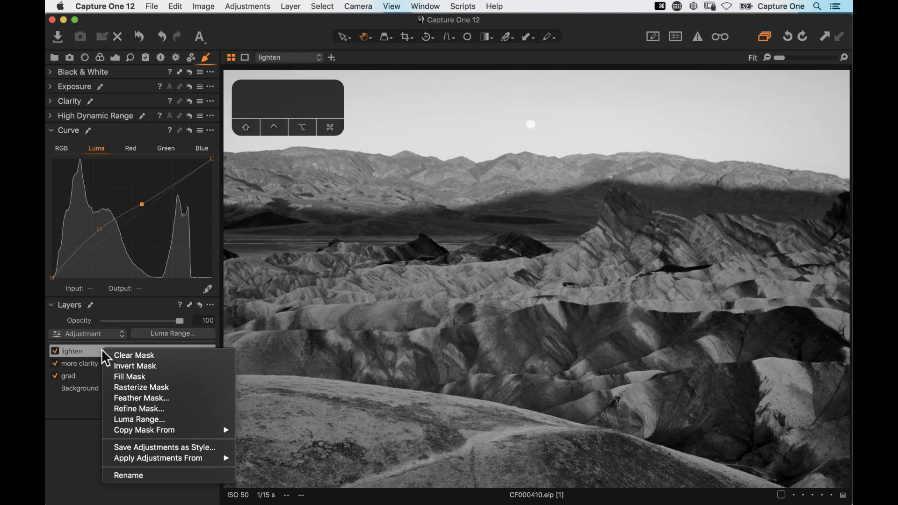
pyautogui.click(130, 352)
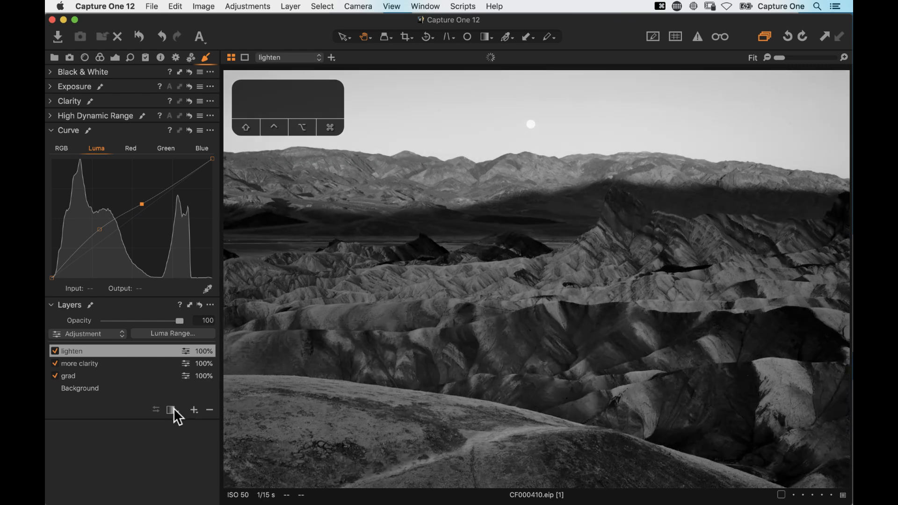
pyautogui.click(172, 410)
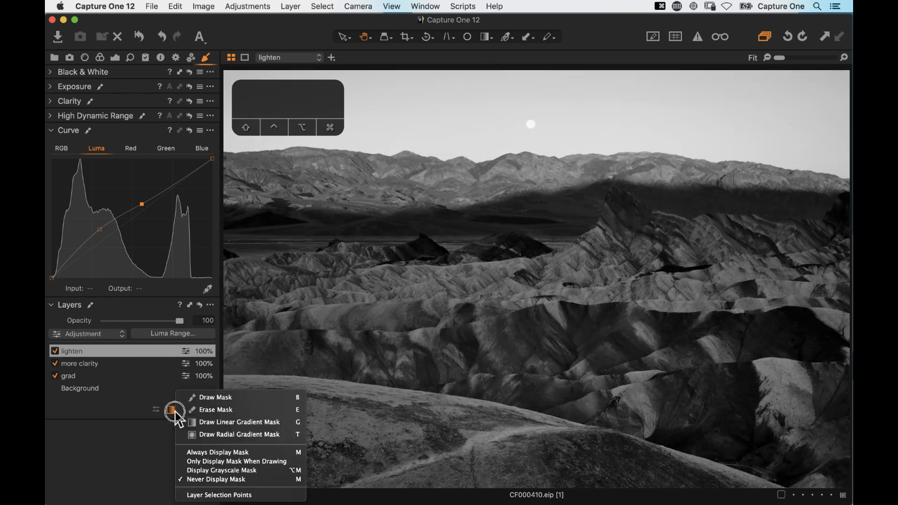
pyautogui.click(203, 402)
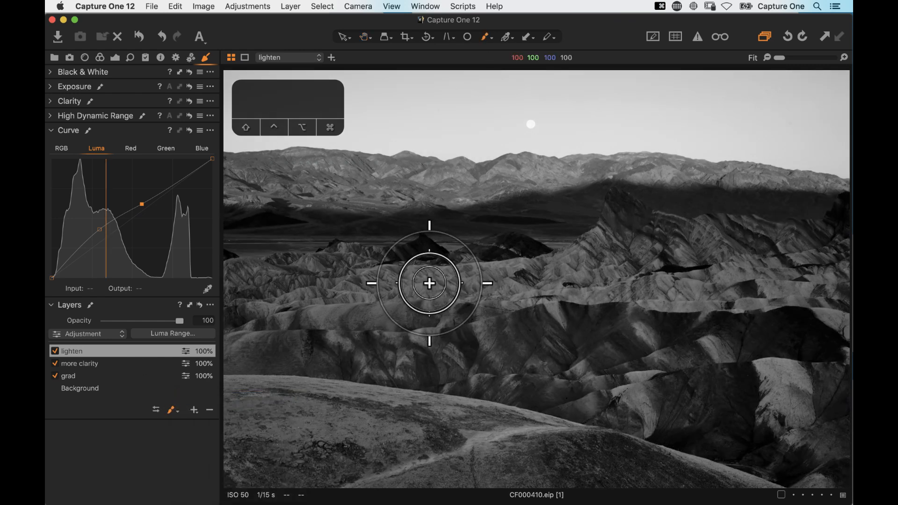
# Step: Paint the lighten mask across the bright middle ridges, then dab smaller highlights on the slopes below with a reduced brush
pyautogui.rightClick(433, 312)
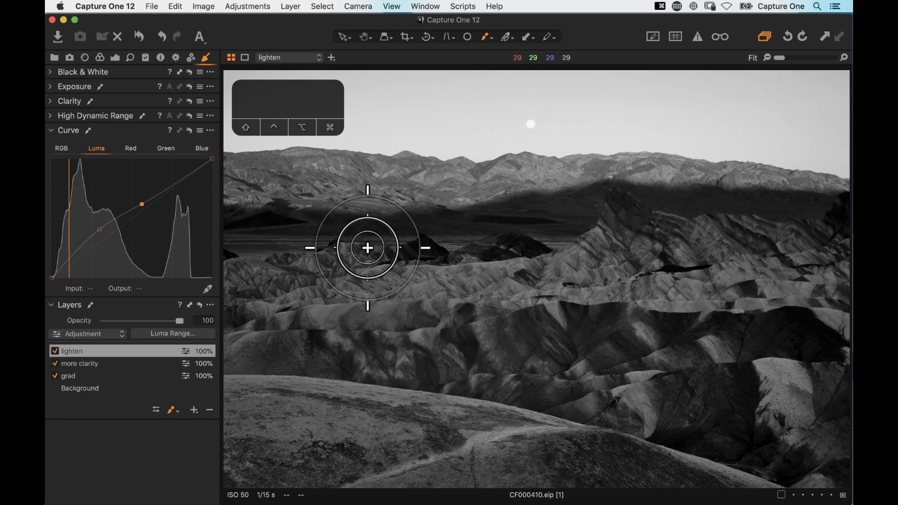
pyautogui.moveTo(403, 295)
pyautogui.mouseDown()
pyautogui.moveTo(460, 287)
pyautogui.moveTo(393, 282)
pyautogui.moveTo(506, 281)
pyautogui.moveTo(592, 254)
pyautogui.moveTo(589, 275)
pyautogui.moveTo(326, 284)
pyautogui.moveTo(322, 302)
pyautogui.moveTo(471, 293)
pyautogui.moveTo(596, 269)
pyautogui.moveTo(799, 281)
pyautogui.moveTo(587, 275)
pyautogui.moveTo(591, 262)
pyautogui.moveTo(548, 279)
pyautogui.moveTo(326, 293)
pyautogui.moveTo(771, 370)
pyautogui.moveTo(783, 386)
pyautogui.moveTo(782, 399)
pyautogui.moveTo(771, 381)
pyautogui.moveTo(705, 340)
pyautogui.moveTo(692, 340)
pyautogui.moveTo(716, 352)
pyautogui.moveTo(631, 325)
pyautogui.moveTo(649, 340)
pyautogui.moveTo(637, 405)
pyautogui.moveTo(635, 380)
pyautogui.moveTo(727, 407)
pyautogui.moveTo(801, 390)
pyautogui.moveTo(786, 412)
pyautogui.moveTo(767, 383)
pyautogui.moveTo(800, 392)
pyautogui.moveTo(841, 319)
pyautogui.mouseUp()
pyautogui.press('ctrl')
pyautogui.keyDown('ctrl'); pyautogui.click(706, 342); pyautogui.keyUp('ctrl')
pyautogui.click(703, 295)
pyautogui.moveTo(579, 319)
pyautogui.mouseDown()
pyautogui.moveTo(548, 305)
pyautogui.moveTo(558, 317)
pyautogui.mouseUp()
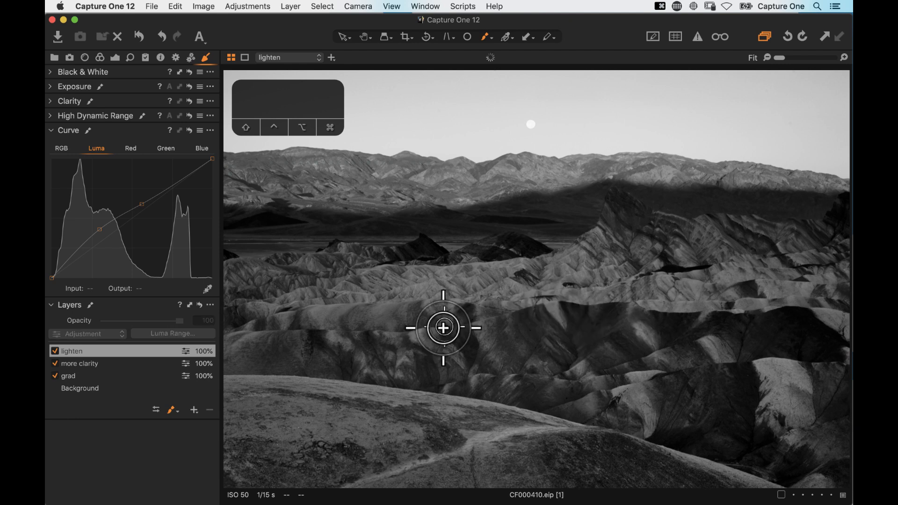
pyautogui.moveTo(423, 347)
pyautogui.mouseDown()
pyautogui.moveTo(397, 327)
pyautogui.moveTo(332, 307)
pyautogui.moveTo(310, 316)
pyautogui.moveTo(336, 333)
pyautogui.moveTo(324, 314)
pyautogui.moveTo(350, 297)
pyautogui.moveTo(345, 343)
pyautogui.moveTo(369, 360)
pyautogui.moveTo(423, 337)
pyautogui.moveTo(462, 357)
pyautogui.moveTo(643, 405)
pyautogui.moveTo(649, 415)
pyautogui.moveTo(645, 373)
pyautogui.mouseUp()
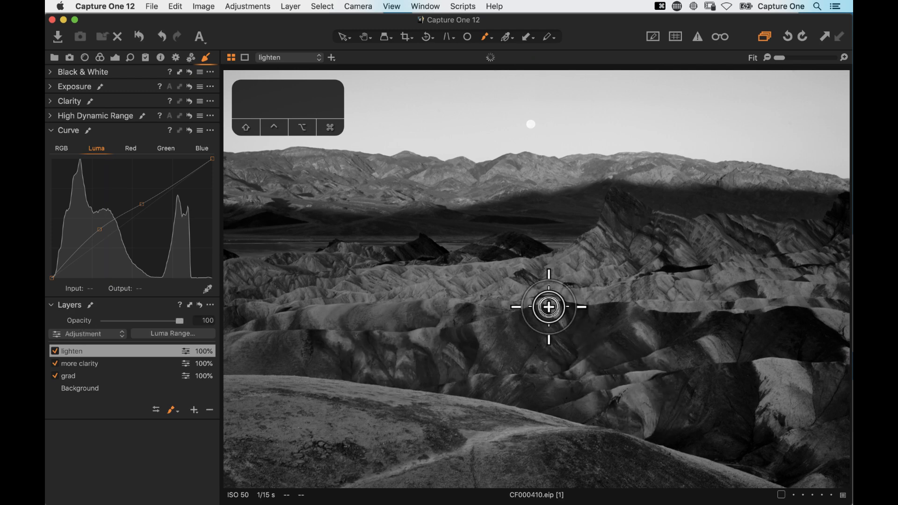
pyautogui.moveTo(548, 307)
pyautogui.mouseDown()
pyautogui.moveTo(698, 339)
pyautogui.moveTo(801, 415)
pyautogui.moveTo(588, 304)
pyautogui.moveTo(421, 450)
pyautogui.moveTo(417, 416)
pyautogui.mouseUp()
# Step: Adjust the brush size and paint the lighten mask over the foreground hill, its light path and the bright cliff face
pyautogui.rightClick(425, 406)
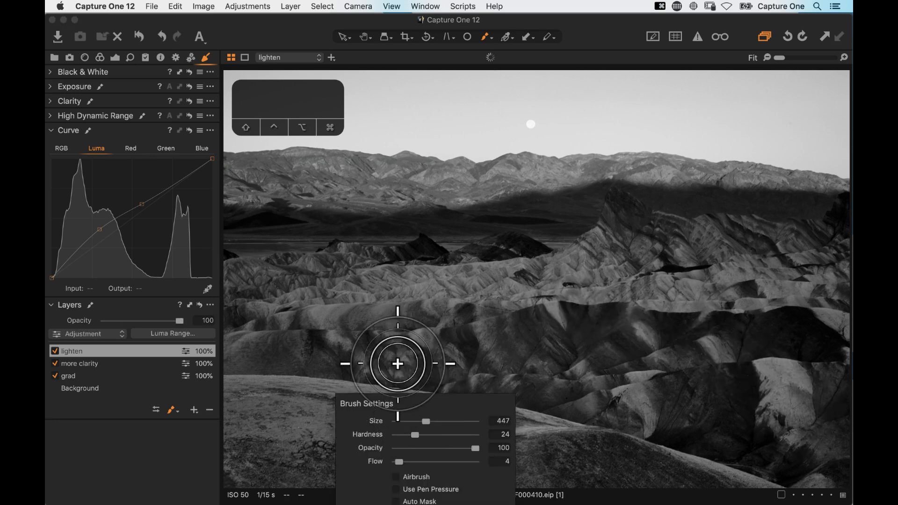
pyautogui.moveTo(252, 395)
pyautogui.mouseDown()
pyautogui.moveTo(332, 411)
pyautogui.moveTo(283, 411)
pyautogui.moveTo(464, 419)
pyautogui.mouseUp()
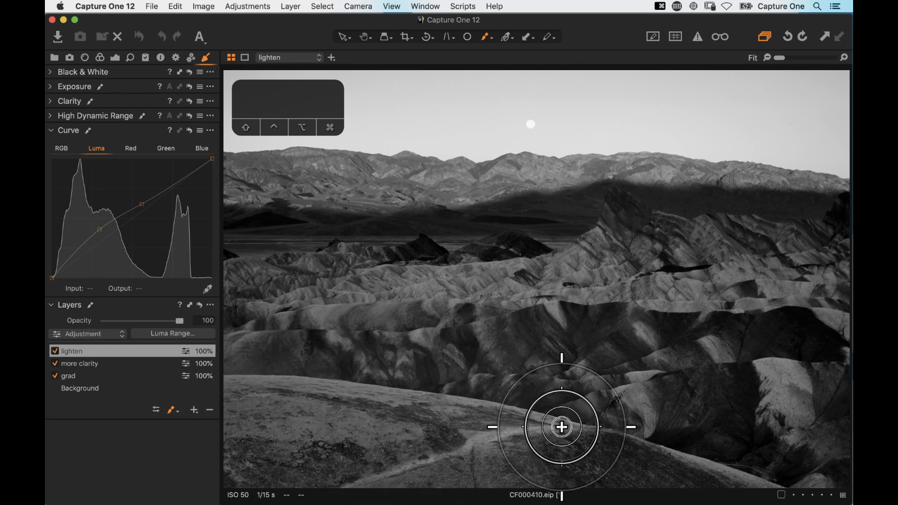
pyautogui.rightClick(547, 431)
pyautogui.moveTo(541, 435); pyautogui.dragTo(541, 434)
pyautogui.moveTo(360, 479)
pyautogui.mouseDown()
pyautogui.moveTo(562, 417)
pyautogui.moveTo(735, 461)
pyautogui.mouseUp()
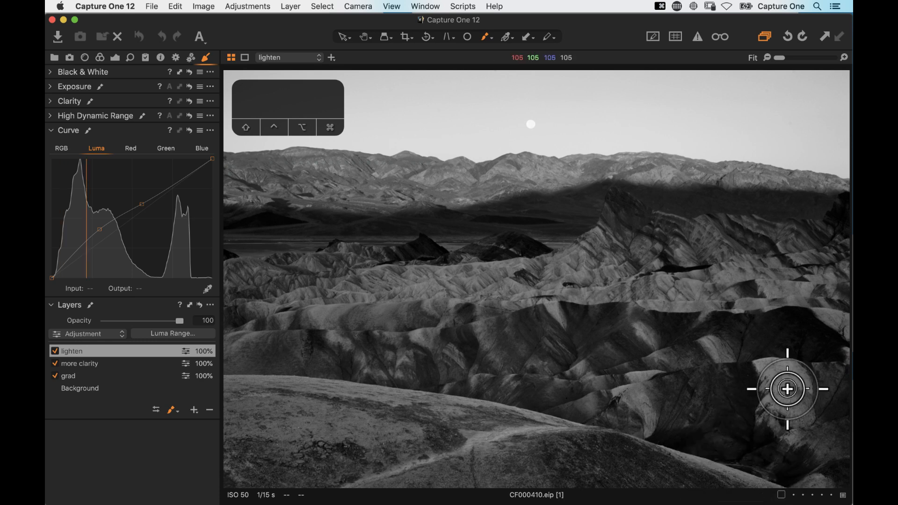
pyautogui.moveTo(778, 401)
pyautogui.mouseDown()
pyautogui.moveTo(797, 407)
pyautogui.moveTo(710, 318)
pyautogui.moveTo(706, 293)
pyautogui.moveTo(751, 273)
pyautogui.moveTo(779, 283)
pyautogui.mouseUp()
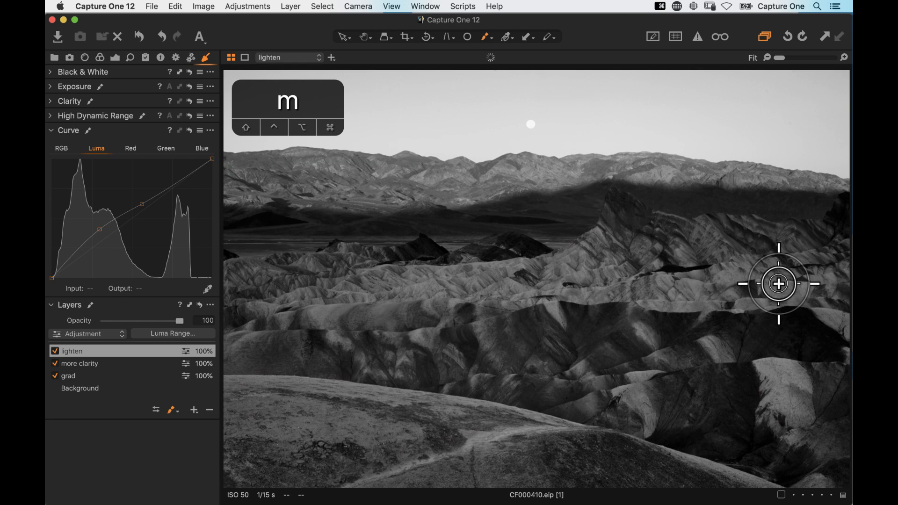
# Step: Display the lighten layer's mask in grayscale to examine the painted strokes
pyautogui.press('m')
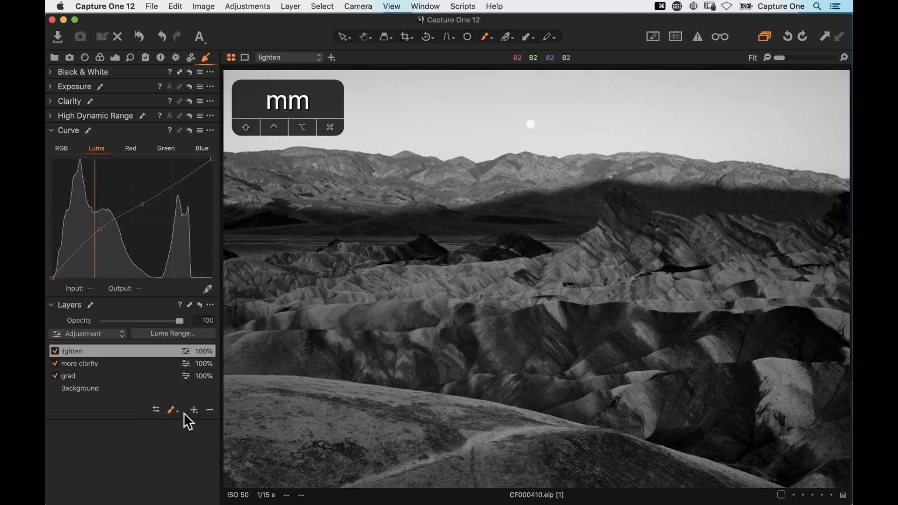
pyautogui.moveTo(173, 410)
pyautogui.mouseDown()
pyautogui.moveTo(206, 473)
pyautogui.moveTo(189, 471)
pyautogui.mouseUp()
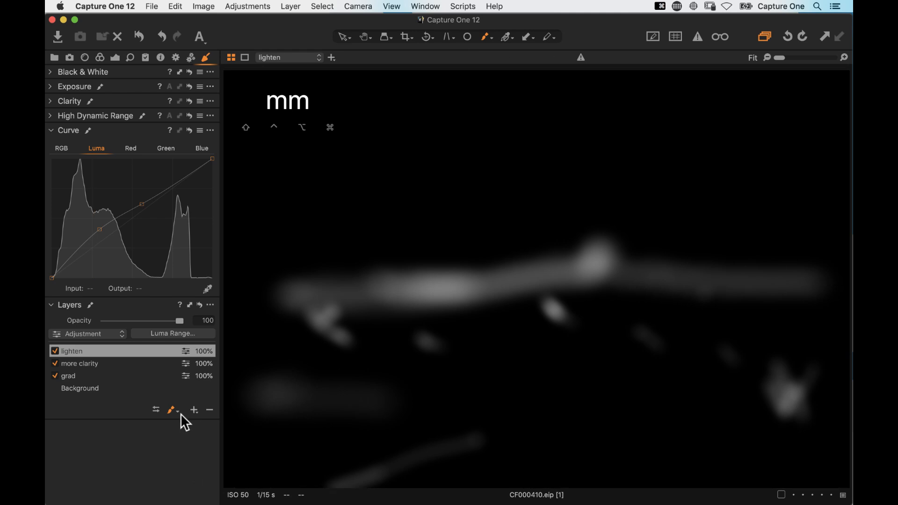
# Step: Compare the lighten layer's mask in grayscale, as a red overlay and hidden to examine the painted areas
pyautogui.press('m')
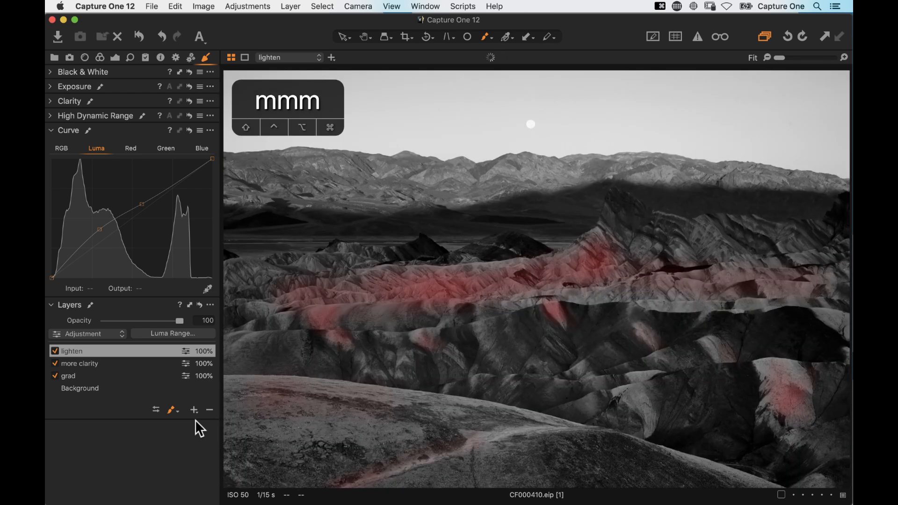
pyautogui.press('m')
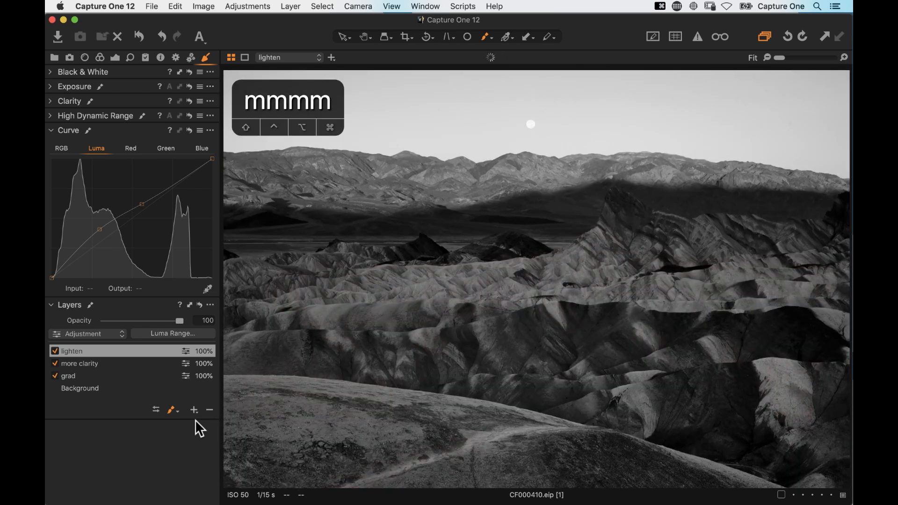
pyautogui.hotkey('alt', 'm')
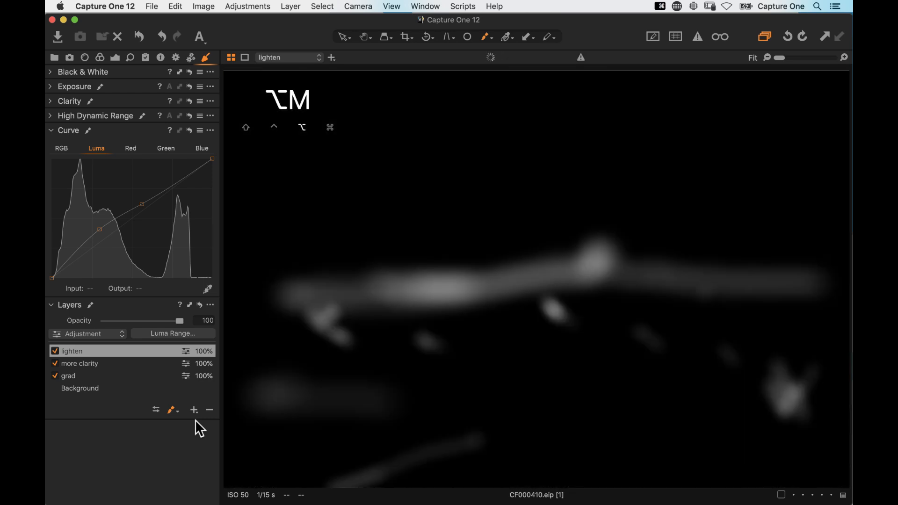
pyautogui.press('m')
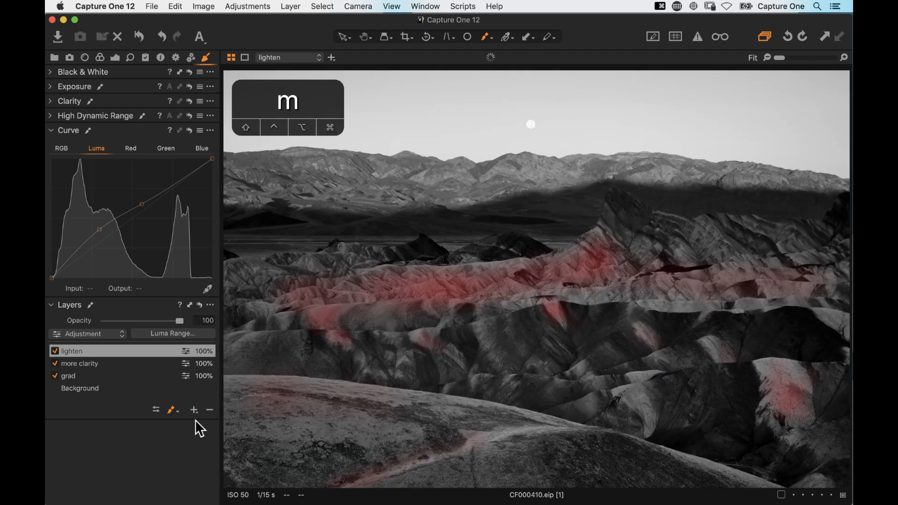
pyautogui.press('m')
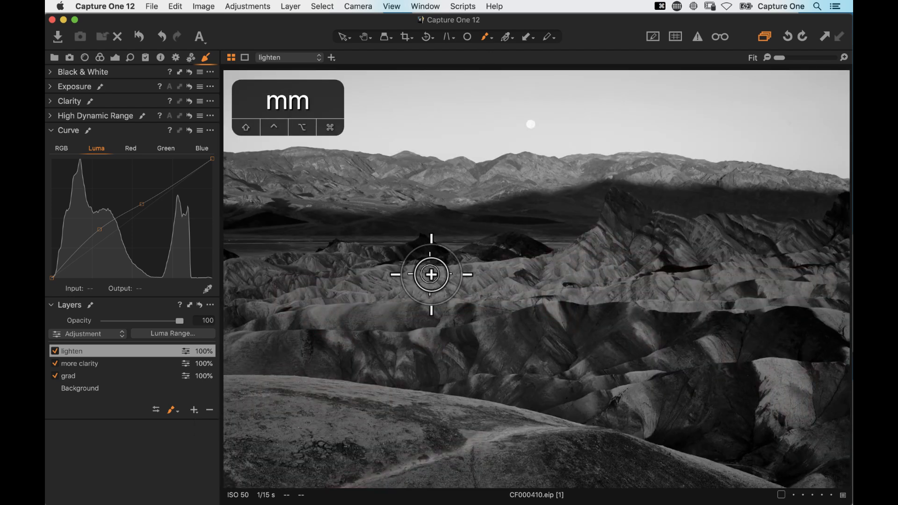
# Step: Refine the lighten mask along the middle ridges with the brush and a larger eraser, and brush the slope above the foreground hill
pyautogui.moveTo(508, 274)
pyautogui.mouseDown()
pyautogui.moveTo(593, 248)
pyautogui.moveTo(609, 260)
pyautogui.moveTo(311, 300)
pyautogui.moveTo(324, 296)
pyautogui.moveTo(335, 309)
pyautogui.moveTo(492, 283)
pyautogui.moveTo(564, 283)
pyautogui.moveTo(595, 265)
pyautogui.moveTo(608, 238)
pyautogui.moveTo(593, 281)
pyautogui.moveTo(600, 257)
pyautogui.mouseUp()
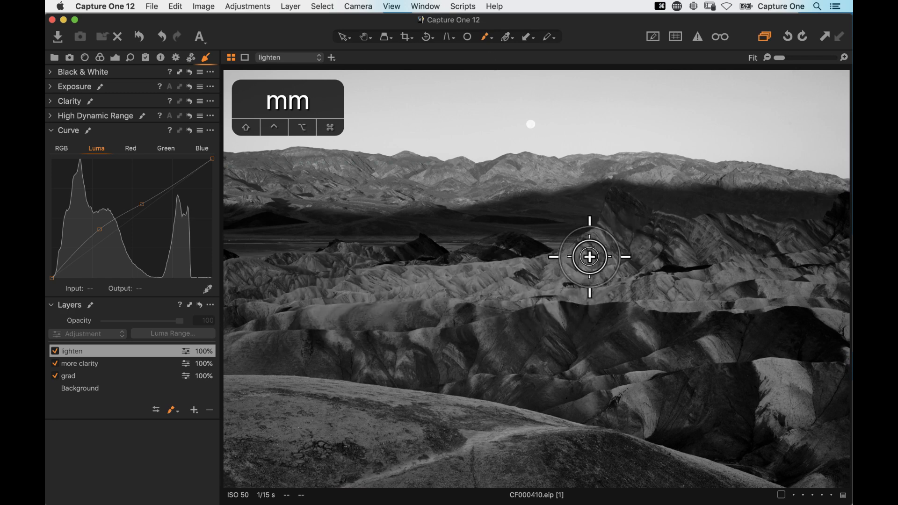
pyautogui.press('e')
pyautogui.rightClick(595, 273)
pyautogui.moveTo(595, 276); pyautogui.dragTo(598, 277)
pyautogui.moveTo(507, 276)
pyautogui.mouseDown()
pyautogui.moveTo(531, 274)
pyautogui.moveTo(522, 281)
pyautogui.mouseUp()
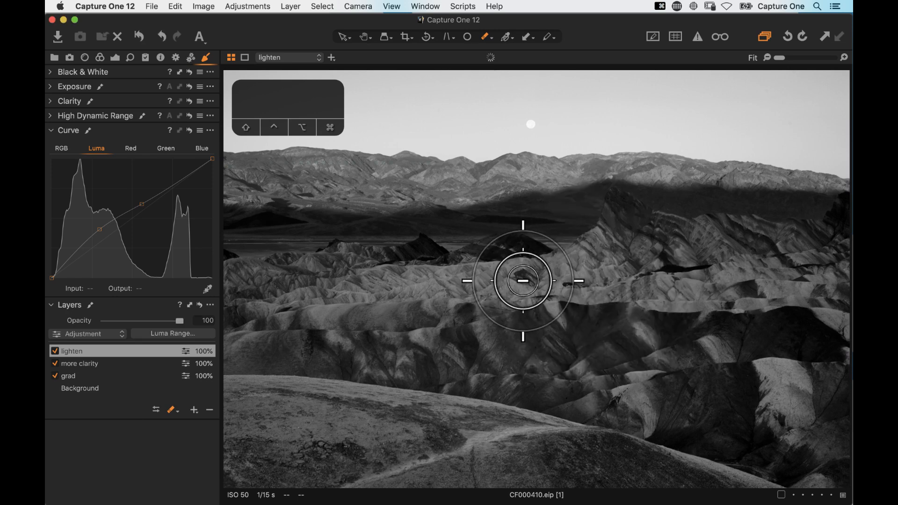
pyautogui.press('b')
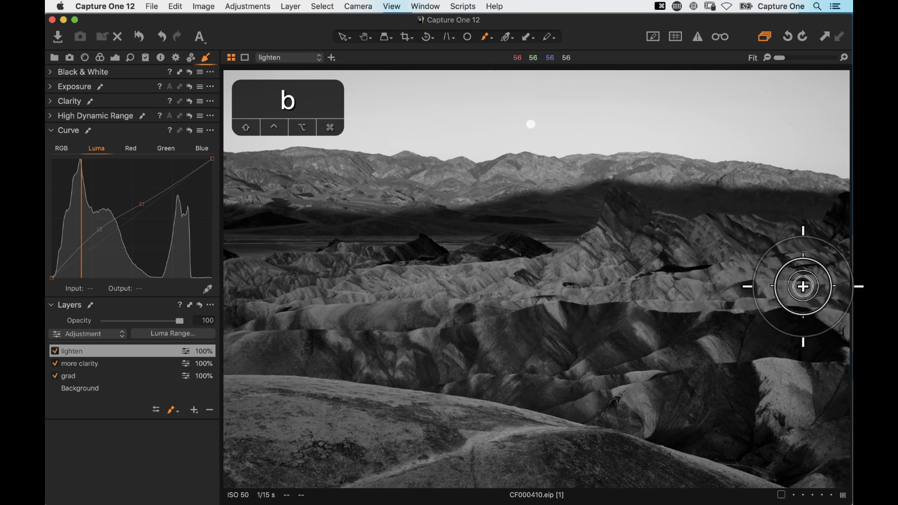
pyautogui.moveTo(617, 397); pyautogui.dragTo(609, 391)
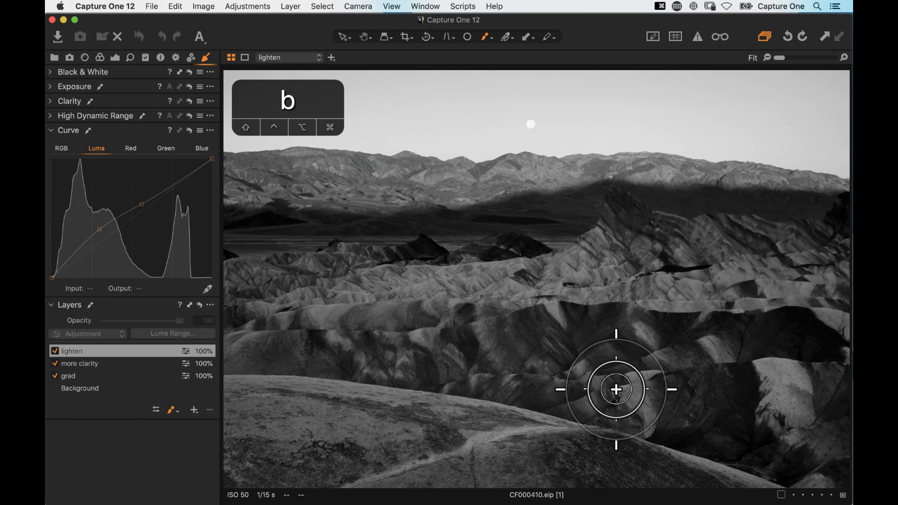
# Step: Add a new filled layer and name it Darken
pyautogui.click(194, 410)
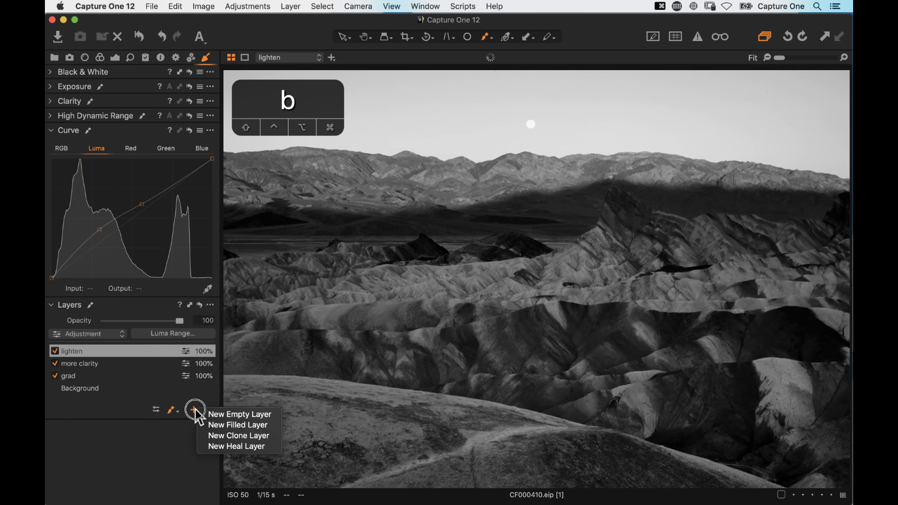
pyautogui.click(209, 425)
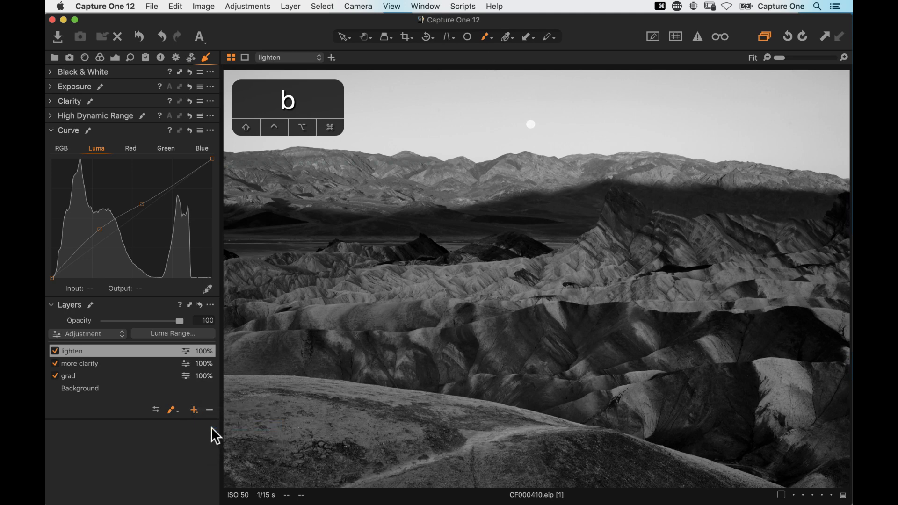
pyautogui.write('Darken')
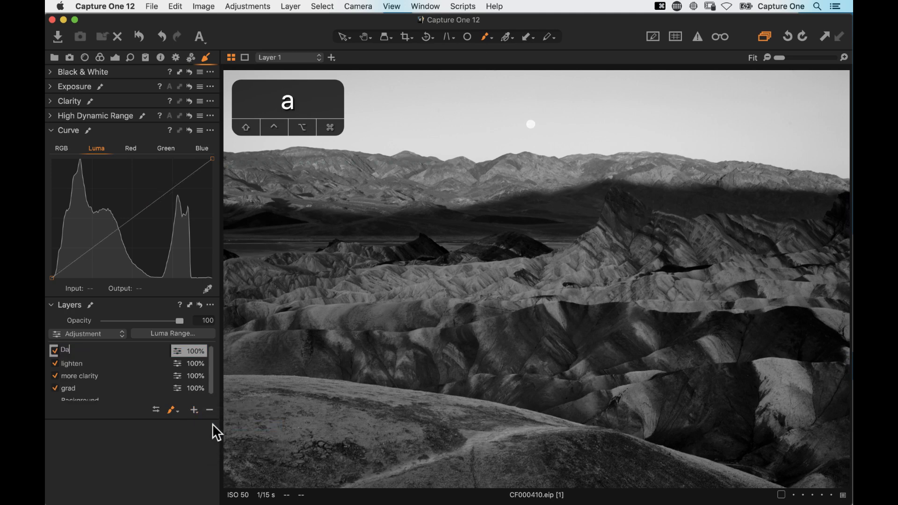
pyautogui.press('Return')
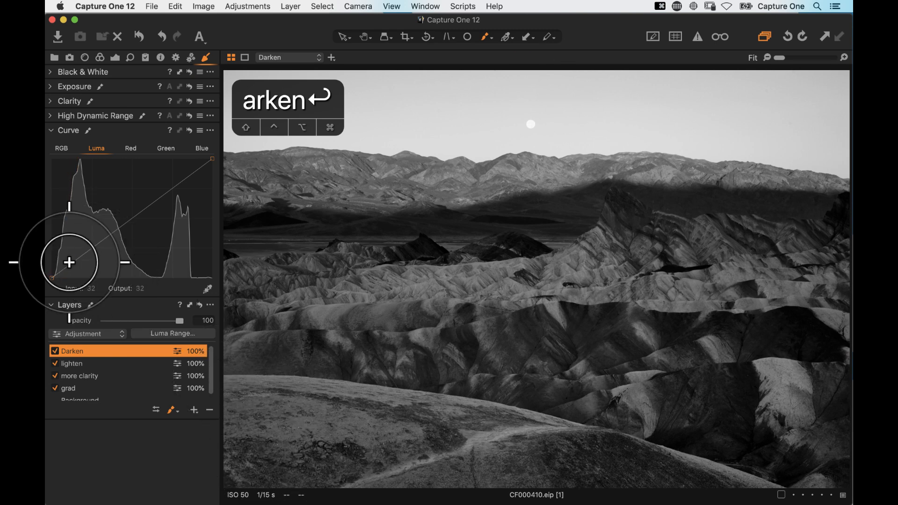
# Step: Lower the Darken layer's Luma curve with a shadow point at input 33, output 20 and a midtone point at output 87, and clear its mask
pyautogui.moveTo(71, 265); pyautogui.dragTo(72, 269)
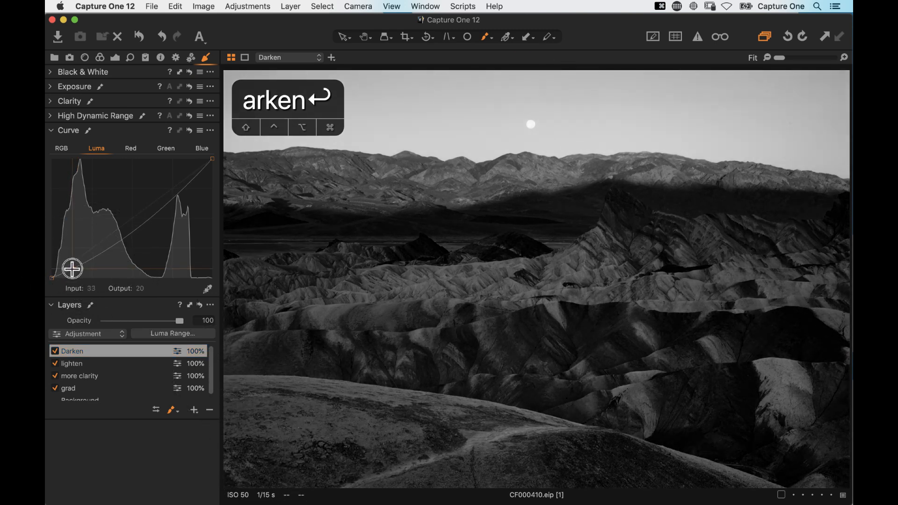
pyautogui.click(117, 237)
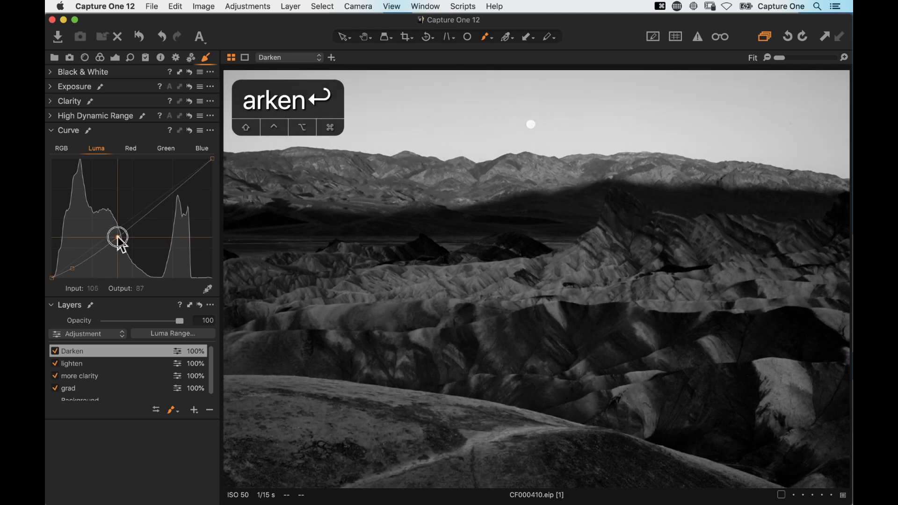
pyautogui.rightClick(87, 351)
pyautogui.click(102, 359)
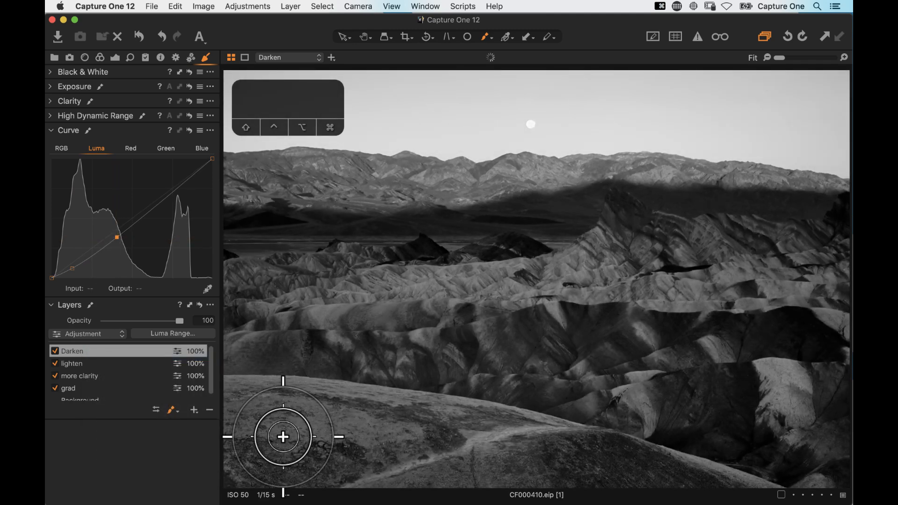
# Step: Enlarge the brush to size 655 and paint the Darken mask over the foreground hill, the distant mountains and the shadowed slopes
pyautogui.rightClick(303, 437)
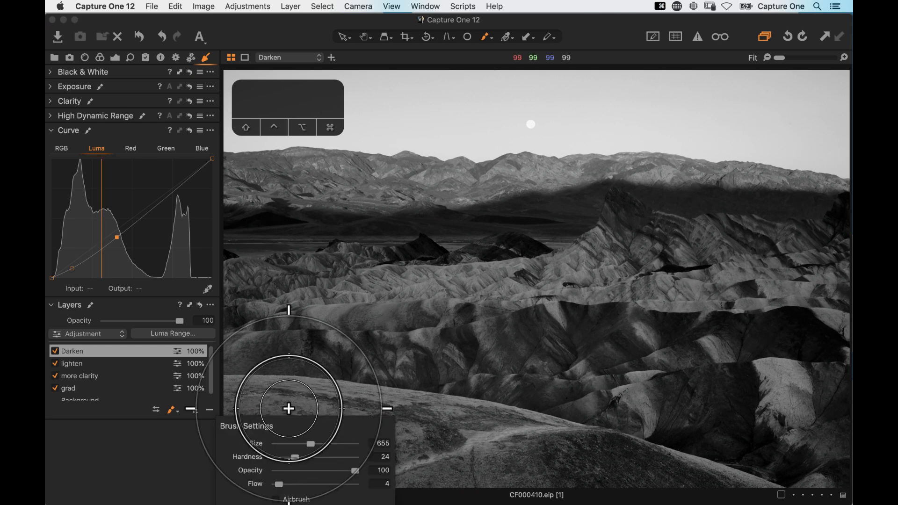
pyautogui.moveTo(267, 457)
pyautogui.mouseDown()
pyautogui.moveTo(367, 465)
pyautogui.moveTo(287, 463)
pyautogui.moveTo(235, 394)
pyautogui.moveTo(272, 436)
pyautogui.mouseUp()
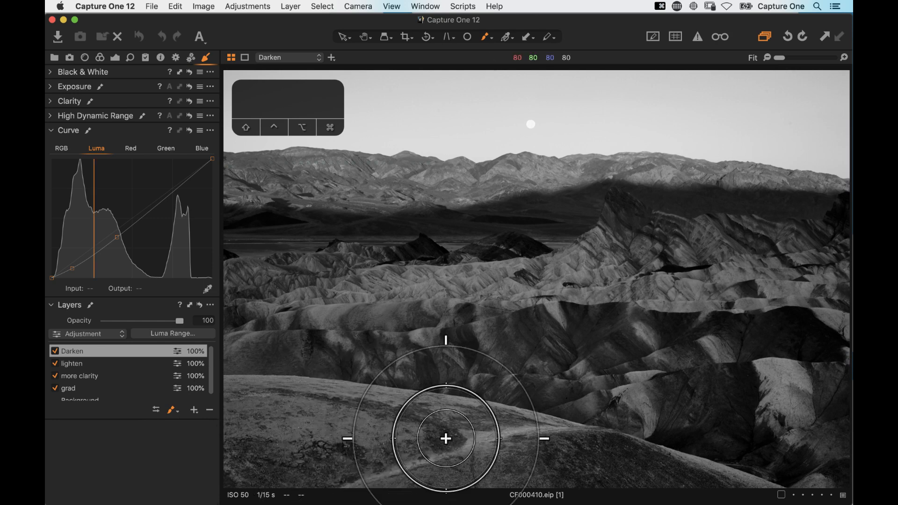
pyautogui.moveTo(579, 449)
pyautogui.mouseDown()
pyautogui.moveTo(643, 480)
pyautogui.moveTo(415, 315)
pyautogui.moveTo(271, 167)
pyautogui.moveTo(466, 161)
pyautogui.mouseUp()
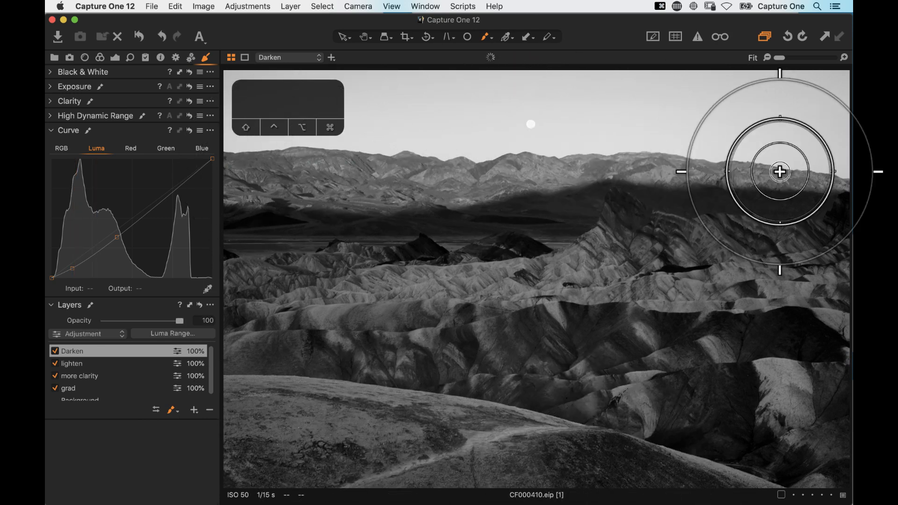
pyautogui.moveTo(650, 209)
pyautogui.mouseDown()
pyautogui.moveTo(467, 232)
pyautogui.moveTo(246, 234)
pyautogui.moveTo(247, 455)
pyautogui.moveTo(278, 465)
pyautogui.moveTo(609, 449)
pyautogui.moveTo(589, 463)
pyautogui.moveTo(793, 461)
pyautogui.moveTo(747, 453)
pyautogui.mouseUp()
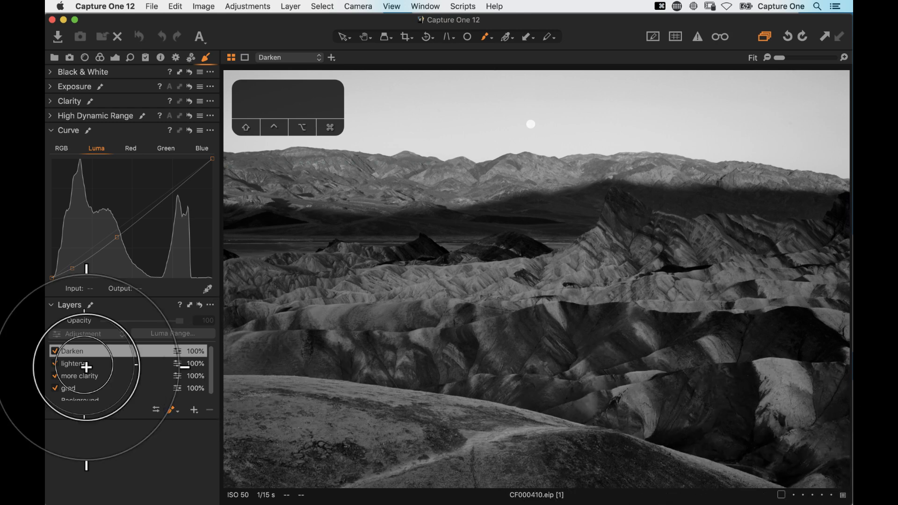
pyautogui.moveTo(178, 324)
pyautogui.mouseDown()
pyautogui.moveTo(84, 321)
pyautogui.moveTo(79, 328)
pyautogui.moveTo(85, 321)
pyautogui.moveTo(208, 326)
pyautogui.moveTo(213, 335)
pyautogui.mouseUp()
pyautogui.moveTo(595, 457)
pyautogui.mouseDown()
pyautogui.moveTo(657, 470)
pyautogui.moveTo(592, 458)
pyautogui.moveTo(257, 473)
pyautogui.moveTo(246, 406)
pyautogui.moveTo(248, 441)
pyautogui.mouseUp()
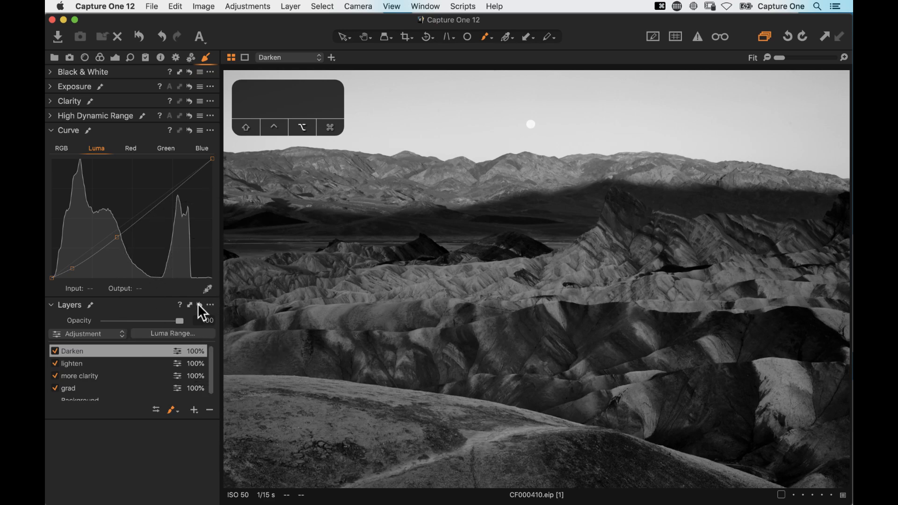
# Step: Temporarily reset the layers, and all adjustments of the photo, to compare the image before and after
pyautogui.keyDown('alt'); pyautogui.click(199, 305); pyautogui.keyUp('alt')
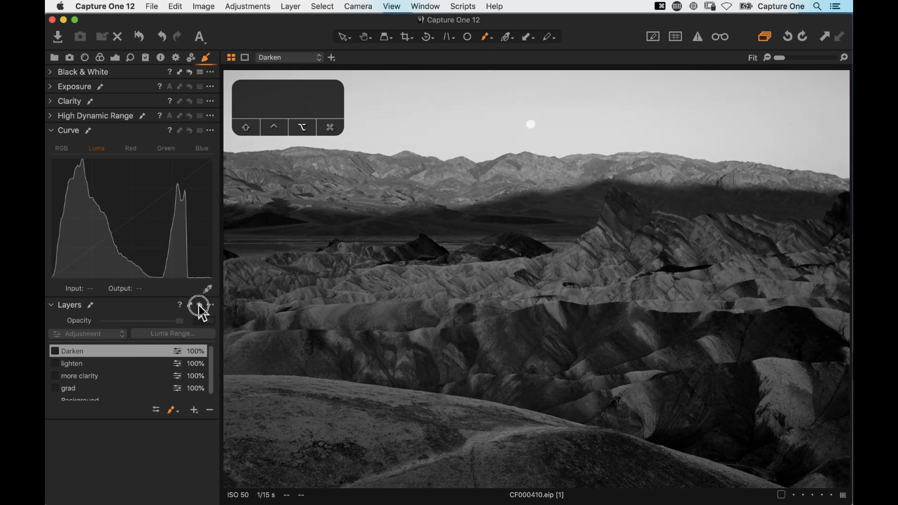
pyautogui.moveTo(199, 305); pyautogui.dragTo(197, 315)
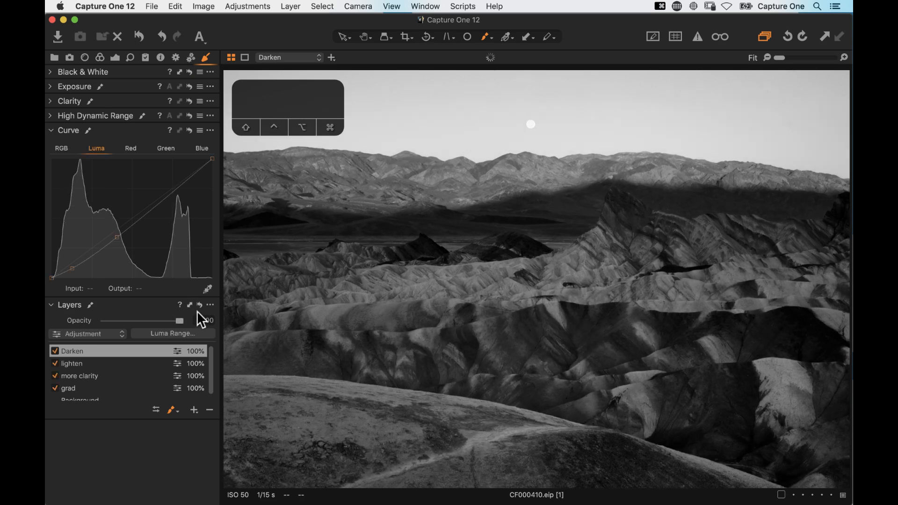
pyautogui.keyDown('alt'); pyautogui.click(140, 37); pyautogui.keyUp('alt')
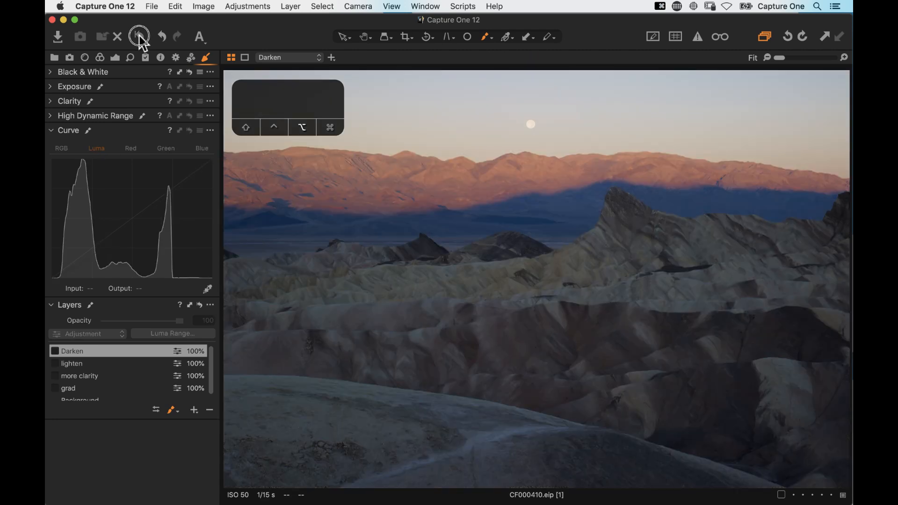
pyautogui.moveTo(136, 35); pyautogui.dragTo(142, 47)
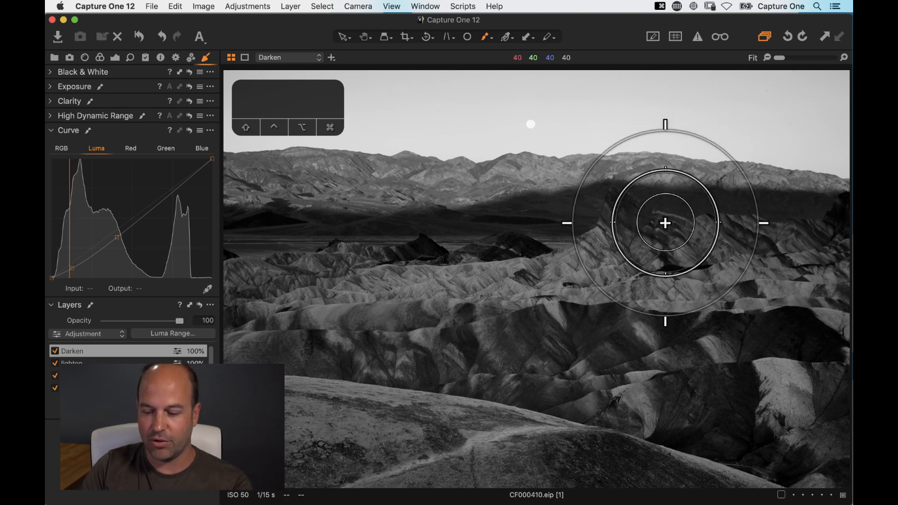
# Step: Show the image browser and open the first variant of the snowy mountain photo IQ3-100-Trichromatic-75-150-FPS-Exposure-Sharpening-Dust-Removal-Colour-Edit.IIQ
pyautogui.press('super+shift+b')
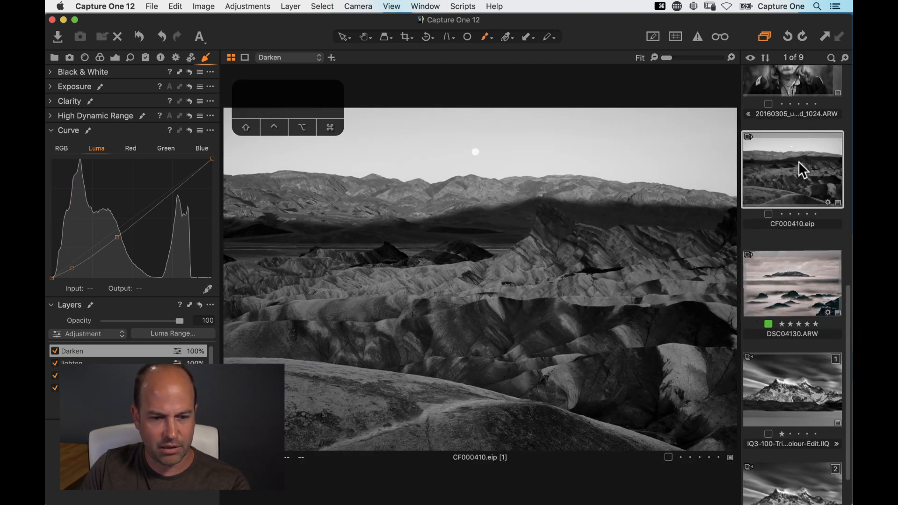
pyautogui.scroll(3, 798, 160)
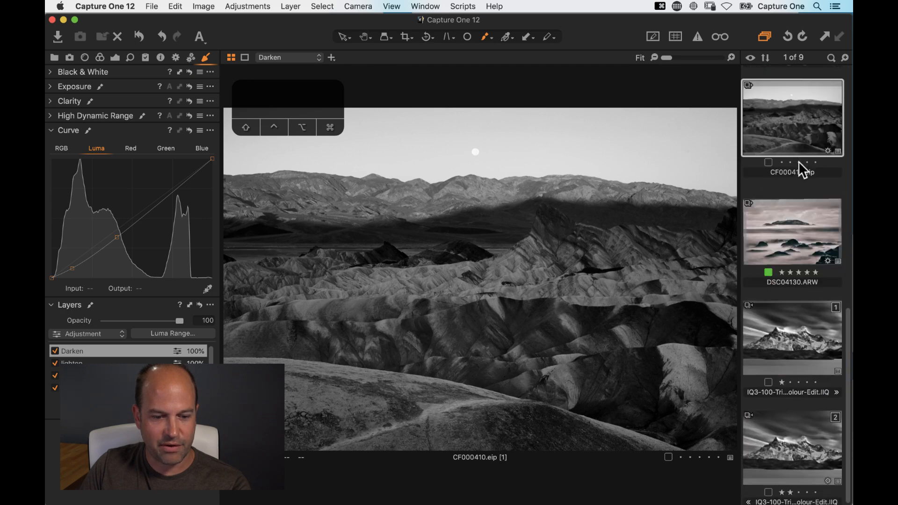
pyautogui.click(787, 342)
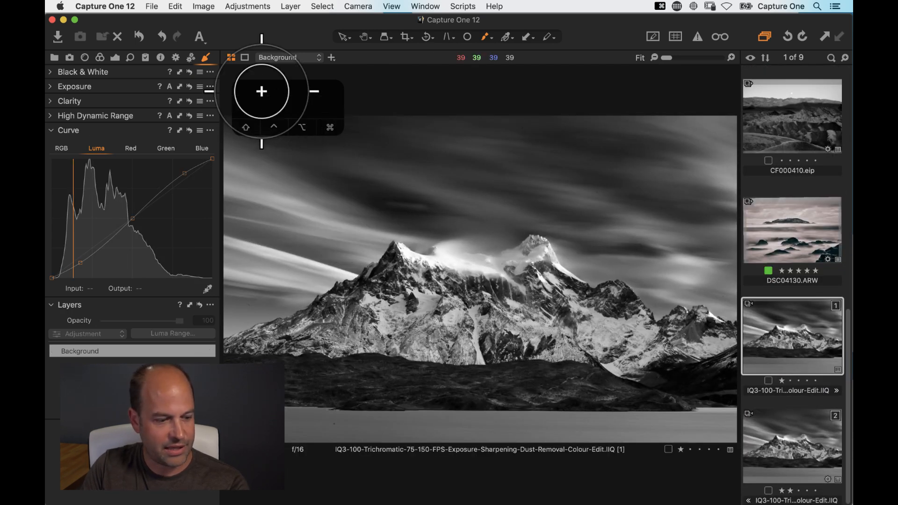
pyautogui.moveTo(260, 90); pyautogui.dragTo(168, 363)
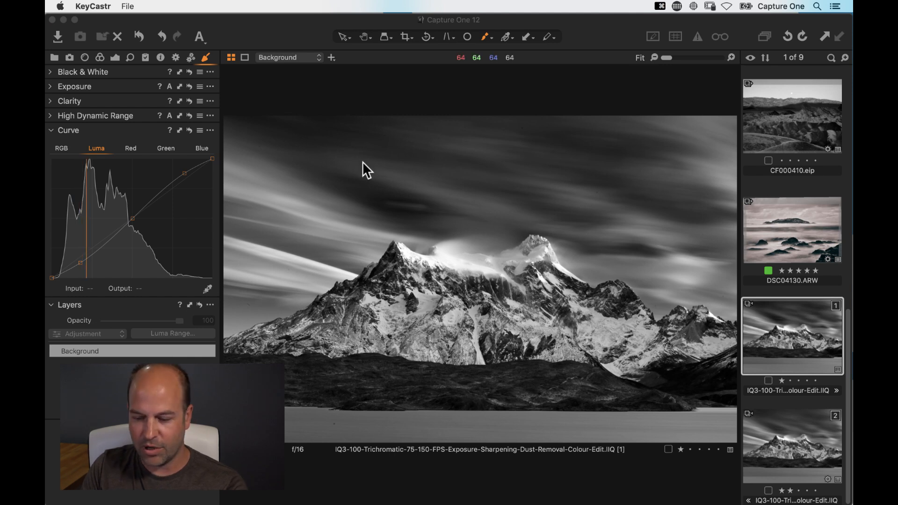
pyautogui.click(305, 181)
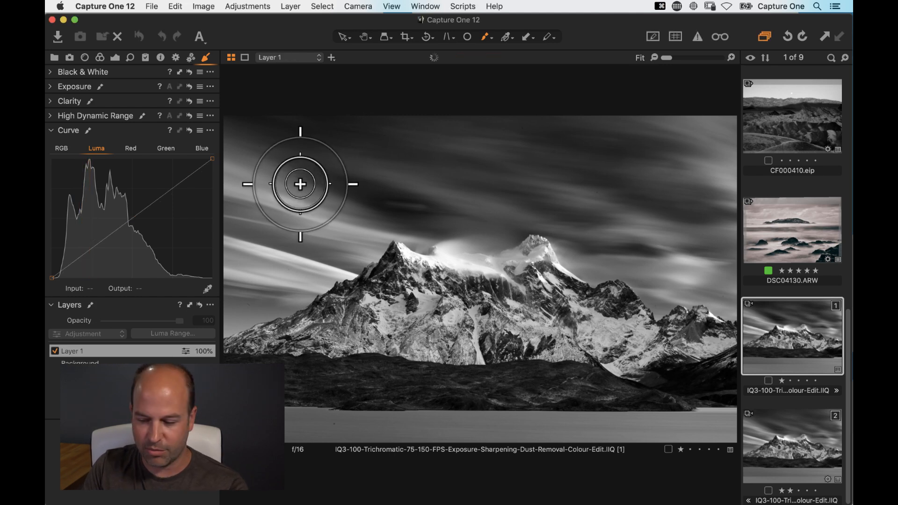
# Step: Remove the dark dust spot in the streaked sky of the snowy mountain photo with the Spot Removal tool
pyautogui.press('h')
pyautogui.click(292, 180)
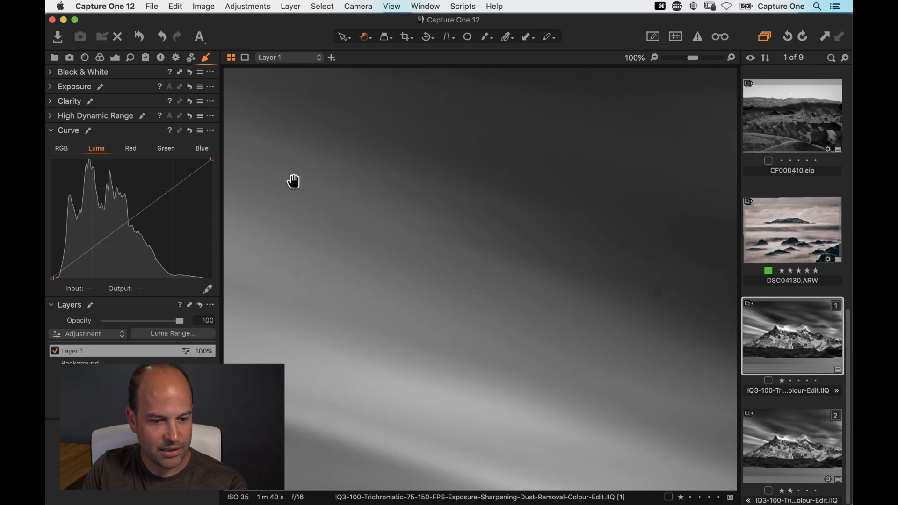
pyautogui.moveTo(319, 191); pyautogui.dragTo(419, 247)
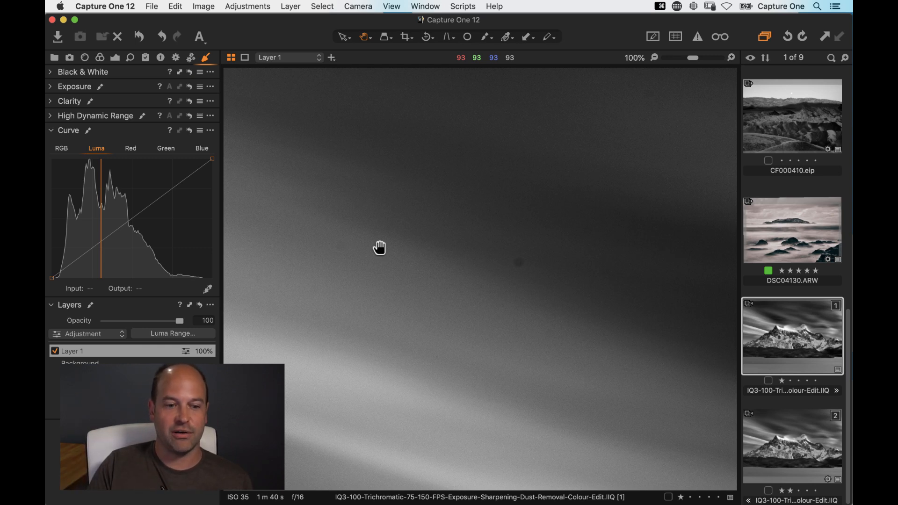
pyautogui.click(131, 58)
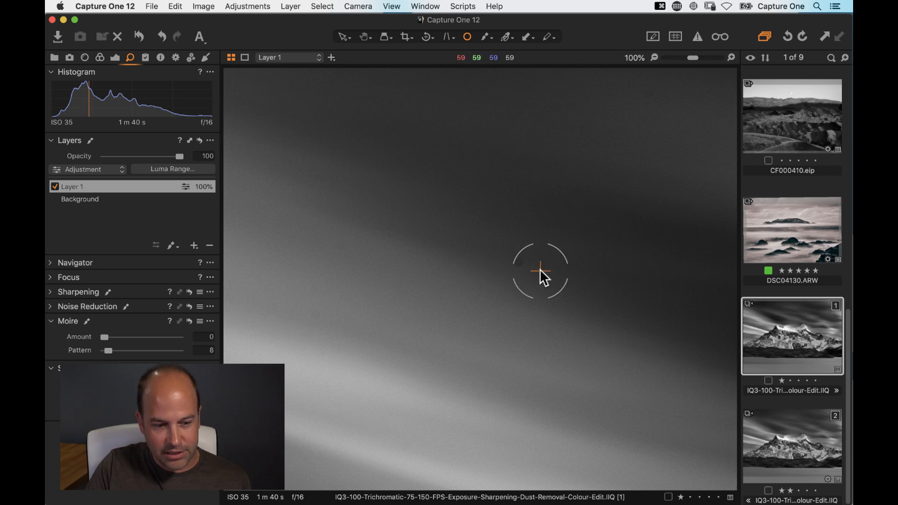
pyautogui.click(518, 262)
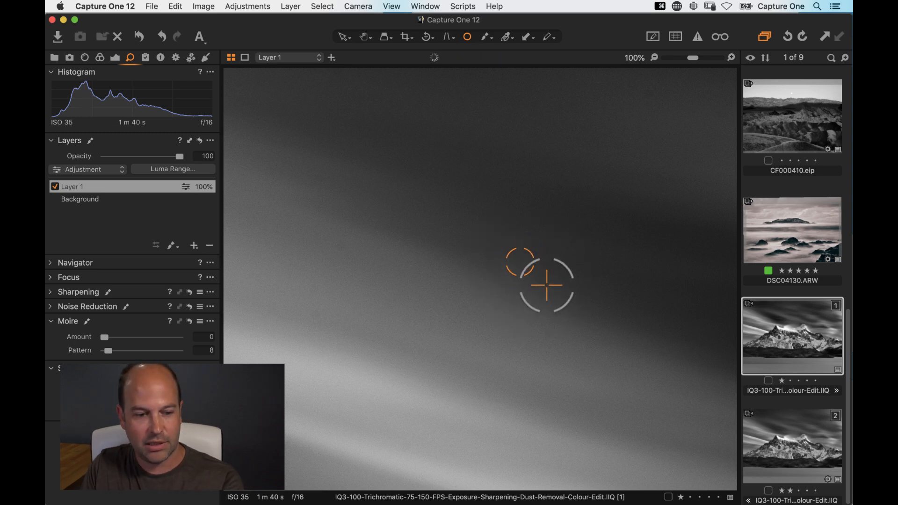
pyautogui.press('h')
pyautogui.press('super+0')
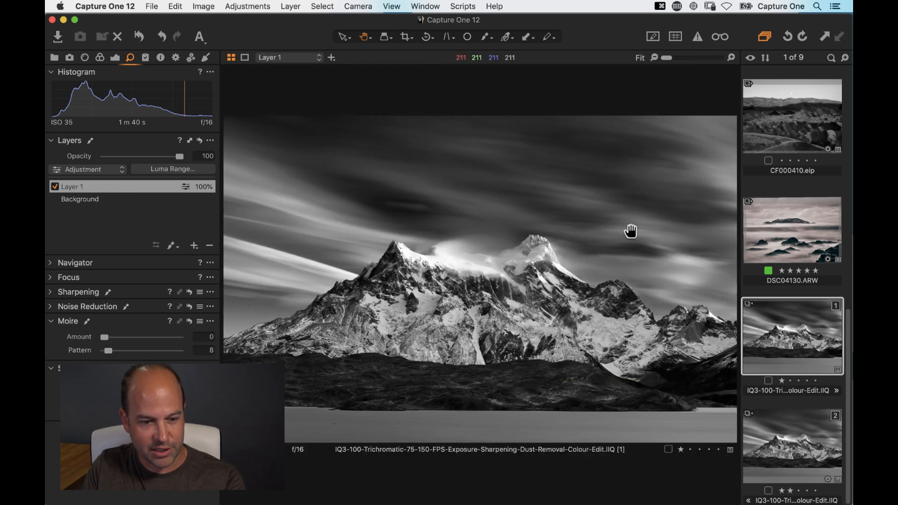
# Step: Open the second variant of the bearded man's portrait 20160305_untitled_1024.ARW from the image browser
pyautogui.click(639, 218)
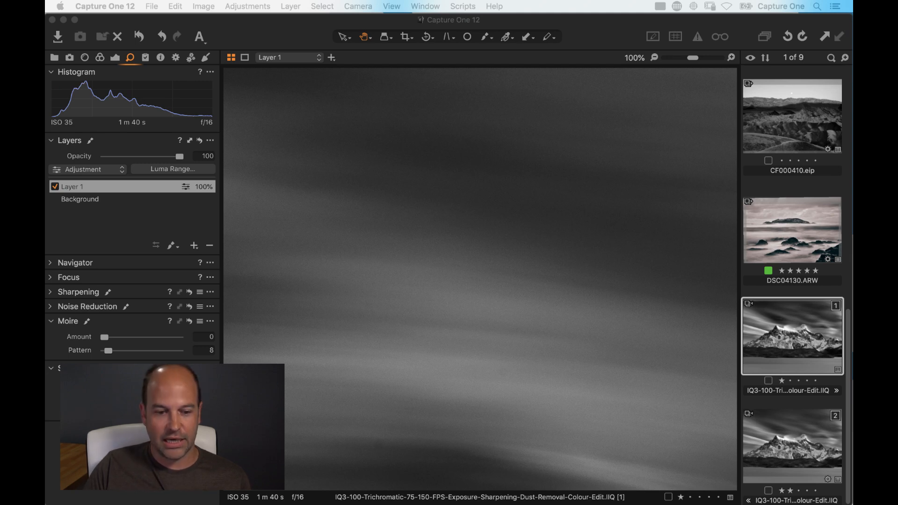
pyautogui.click(600, 355)
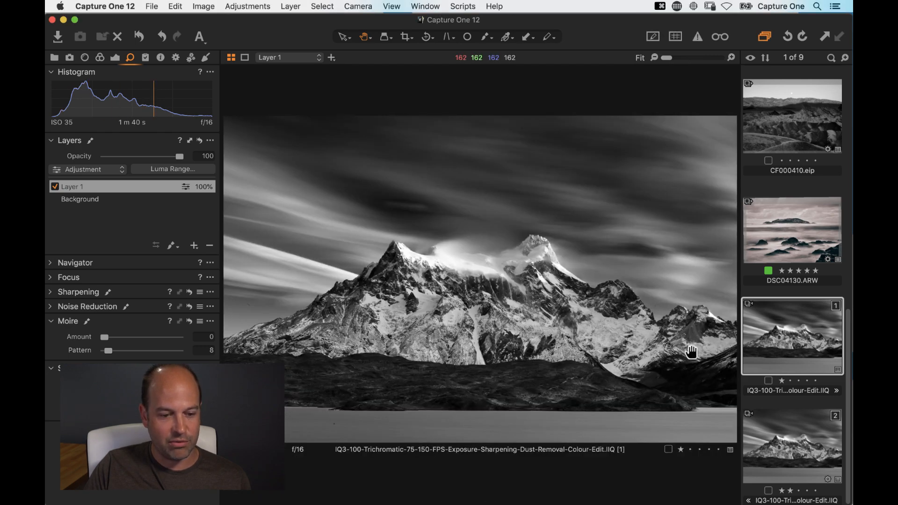
pyautogui.scroll(8, 796, 404)
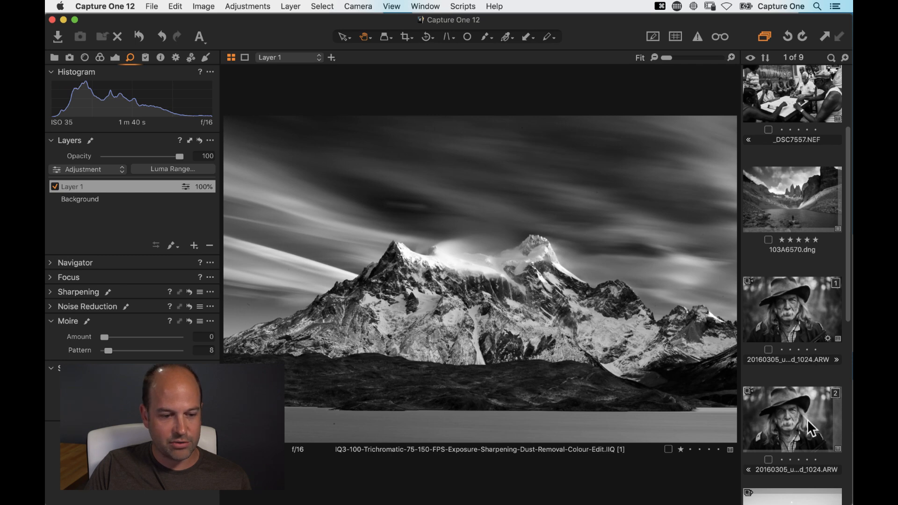
pyautogui.click(813, 426)
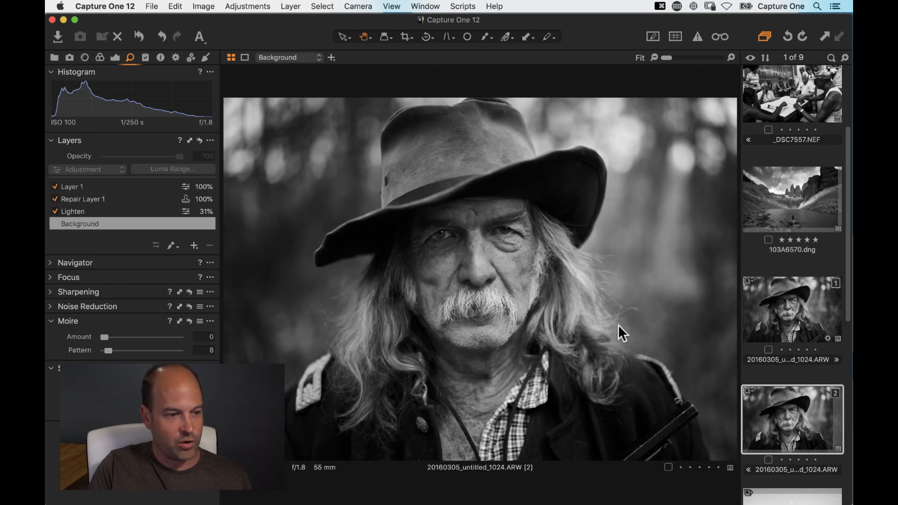
# Step: Split-tone the portrait with 3-Way Color Balance, tinting the shadows slightly blue and the midtones and highlights slightly orange
pyautogui.click(99, 57)
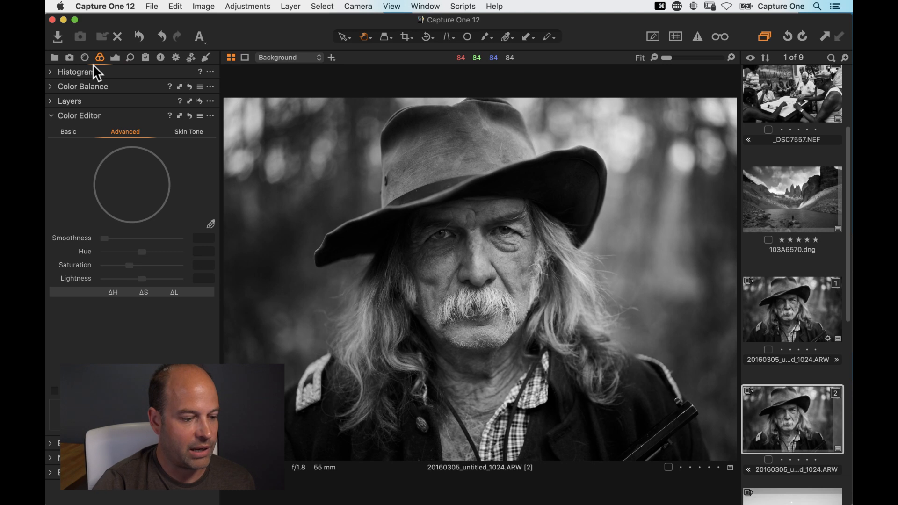
pyautogui.moveTo(96, 466); pyautogui.dragTo(263, 108)
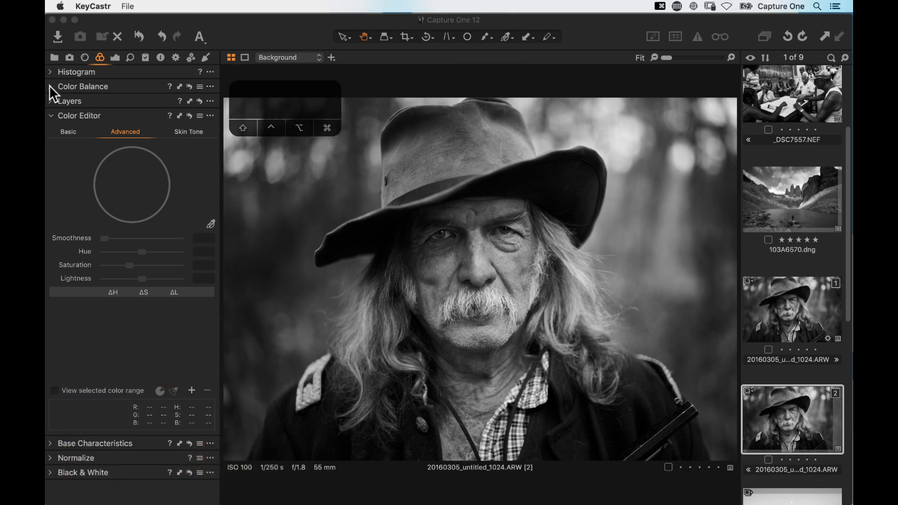
pyautogui.click(50, 87)
pyautogui.moveTo(94, 201); pyautogui.dragTo(89, 203)
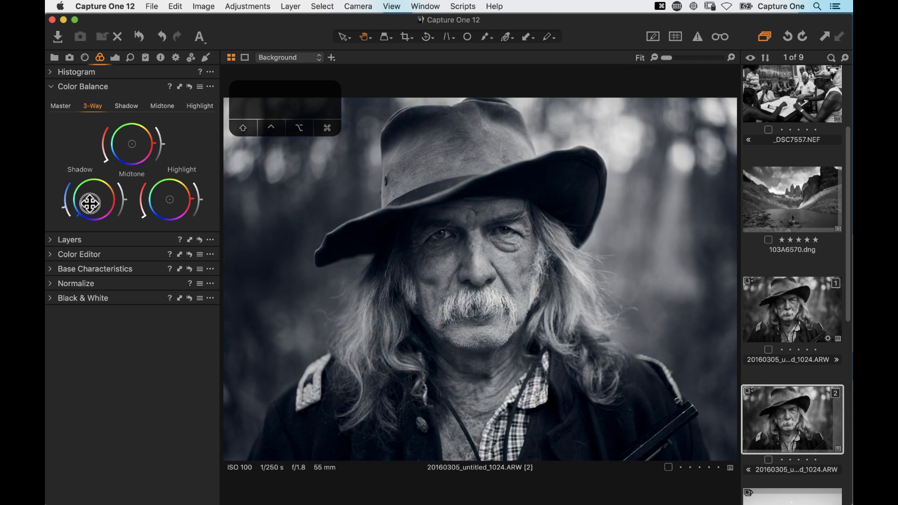
pyautogui.moveTo(137, 142); pyautogui.dragTo(139, 141)
pyautogui.moveTo(170, 200); pyautogui.dragTo(173, 198)
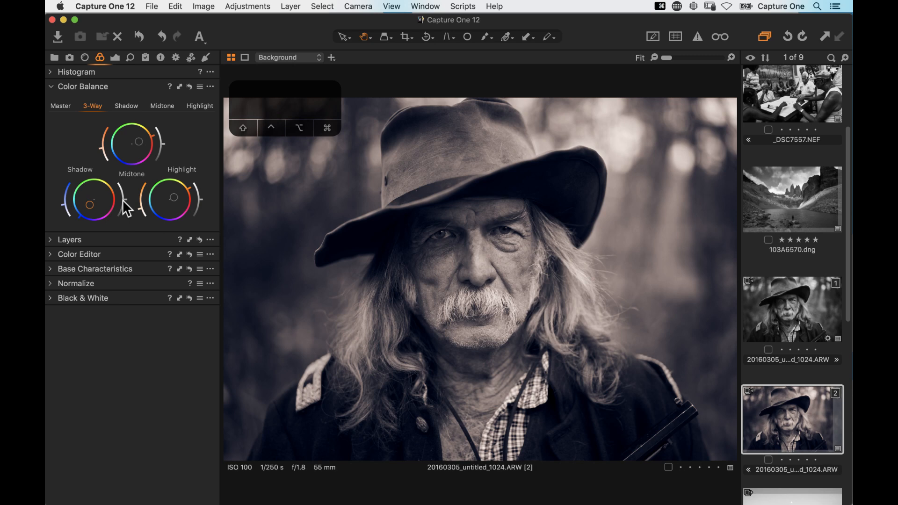
# Step: Try darker shadows and a different midtone brightness in the portrait's 3-Way Color Balance
pyautogui.moveTo(124, 207); pyautogui.dragTo(112, 226)
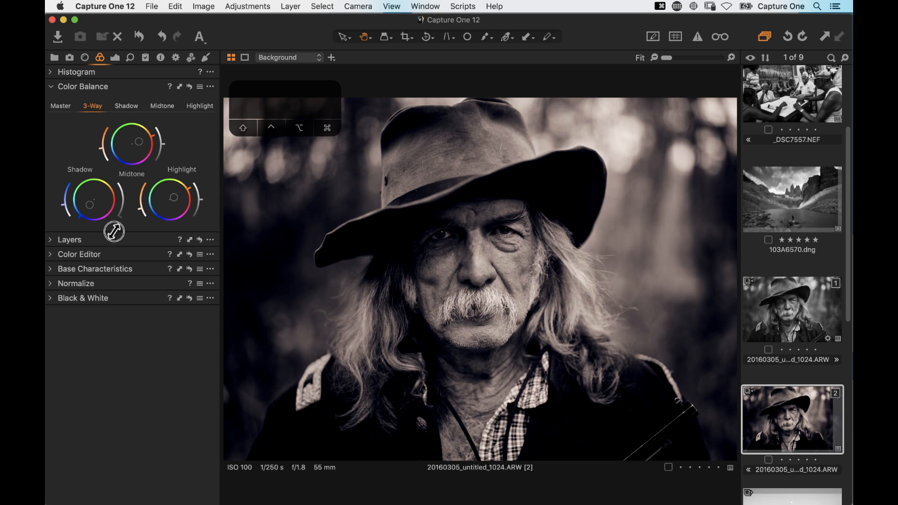
pyautogui.moveTo(124, 207); pyautogui.dragTo(129, 201)
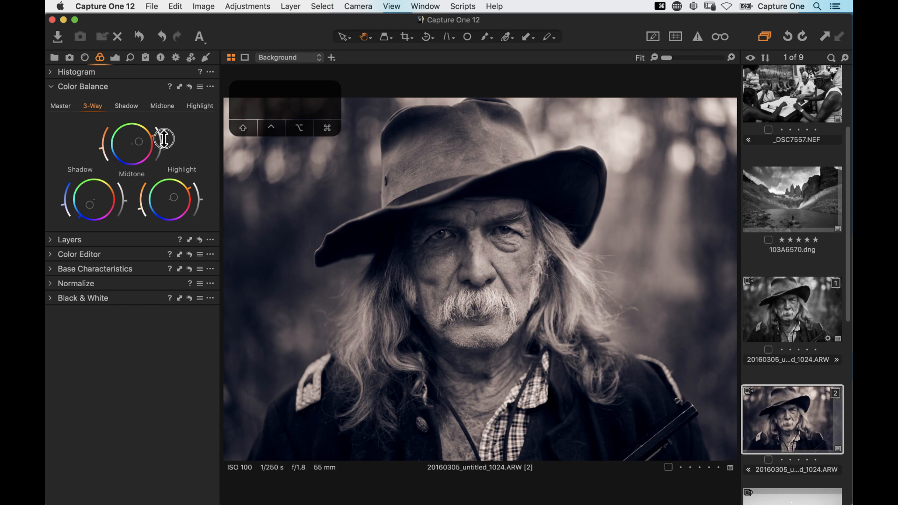
pyautogui.moveTo(161, 129)
pyautogui.mouseDown()
pyautogui.moveTo(157, 121)
pyautogui.moveTo(167, 140)
pyautogui.mouseUp()
# Step: Add the Film Grain tool to the Details tools and detach it so it floats over the portrait
pyautogui.click(130, 58)
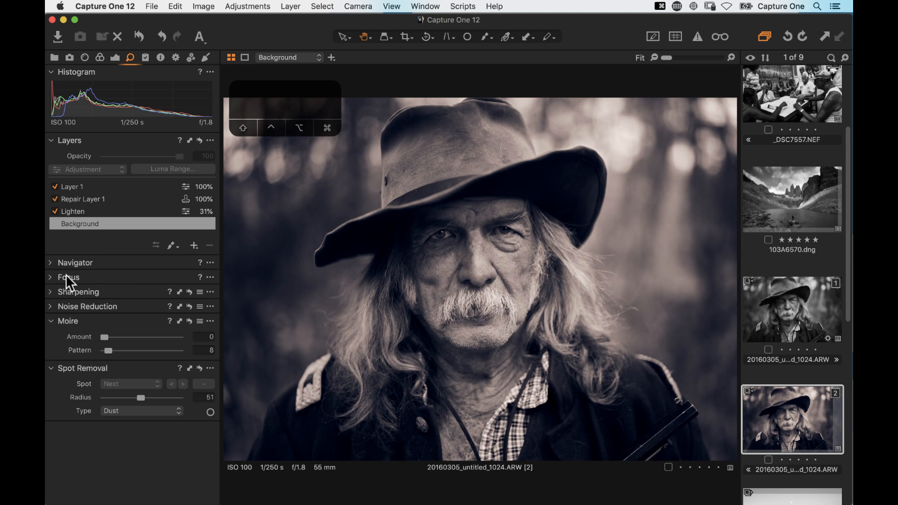
pyautogui.rightClick(130, 59)
pyautogui.moveTo(158, 60)
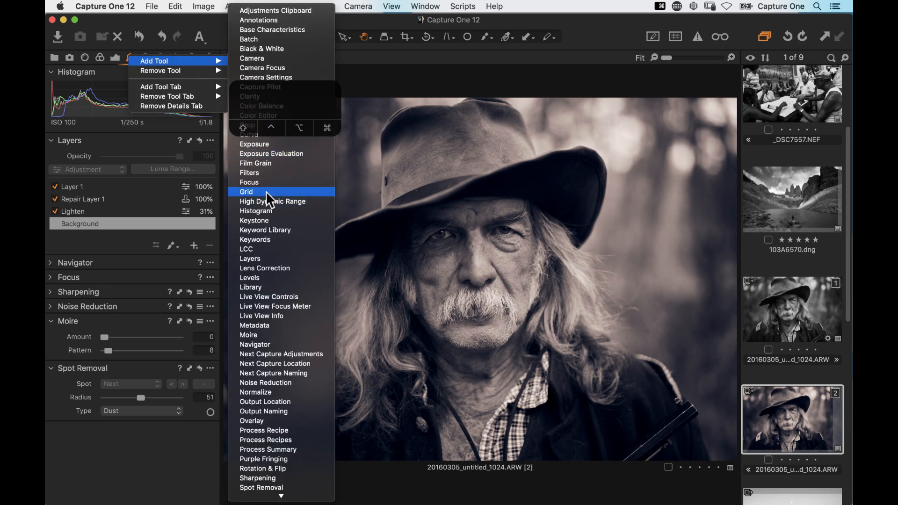
pyautogui.click(268, 163)
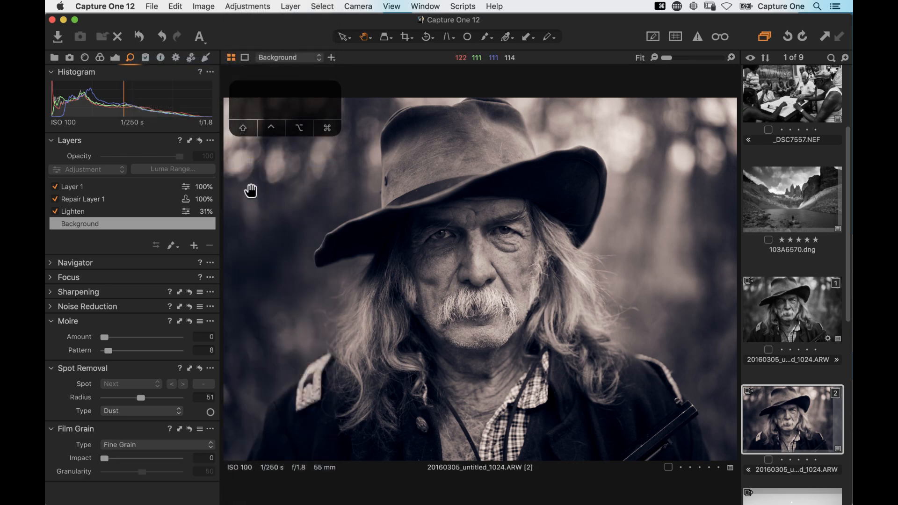
pyautogui.moveTo(87, 429); pyautogui.dragTo(293, 182)
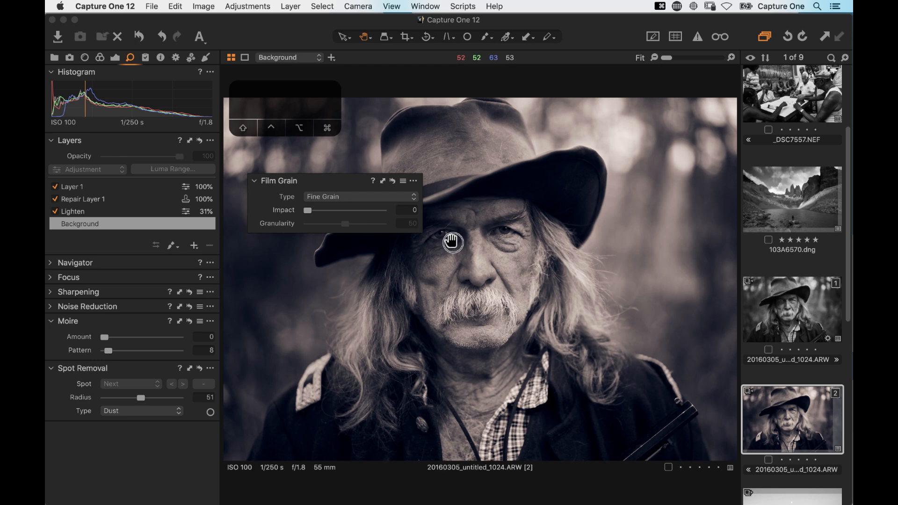
# Step: Hide the image browser and place the floating Film Grain tool beside the man's eye at 100% zoom
pyautogui.doubleClick(452, 243)
pyautogui.doubleClick(452, 243)
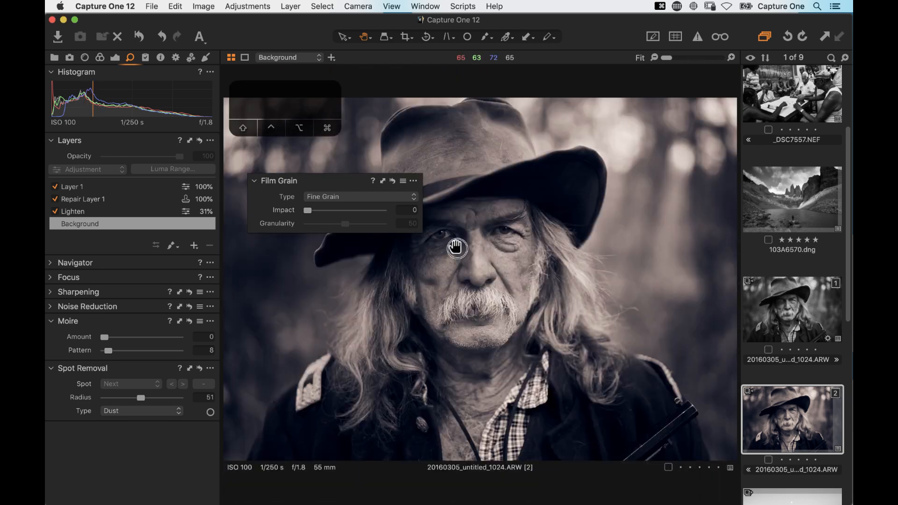
pyautogui.doubleClick(456, 248)
pyautogui.press('super+b')
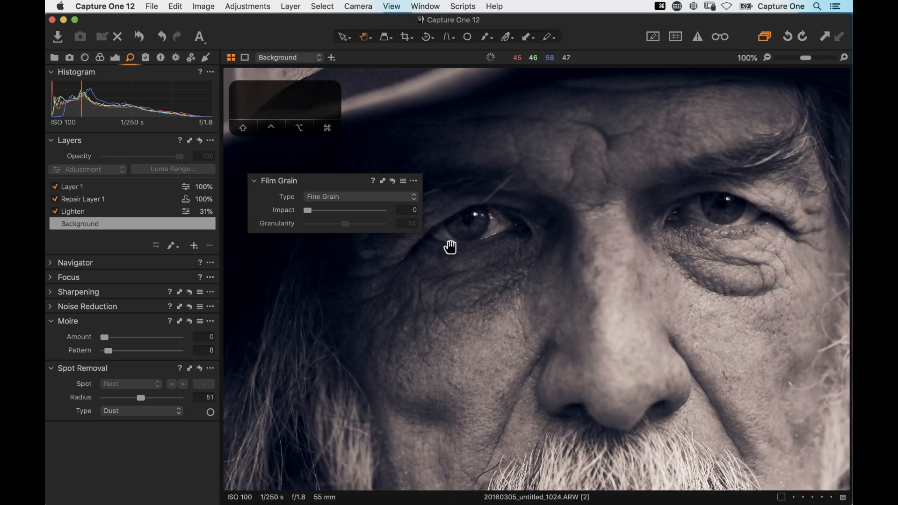
pyautogui.moveTo(367, 182); pyautogui.dragTo(361, 200)
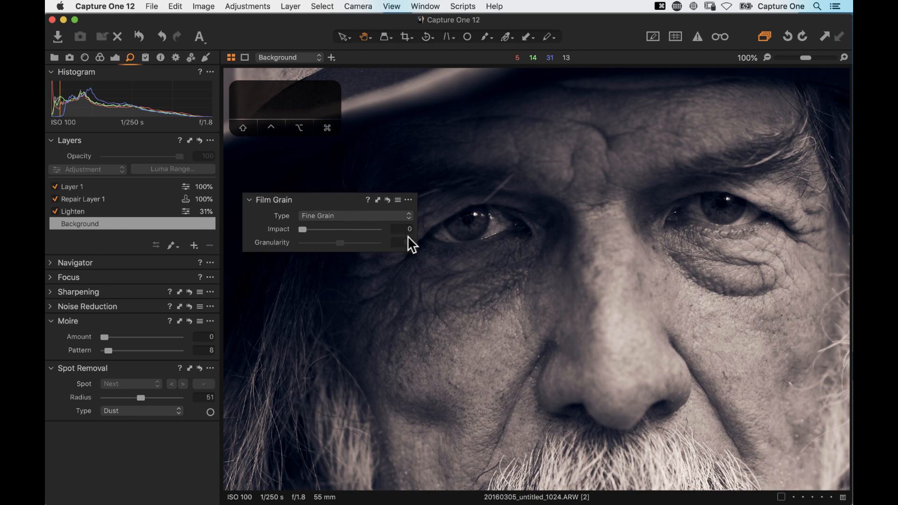
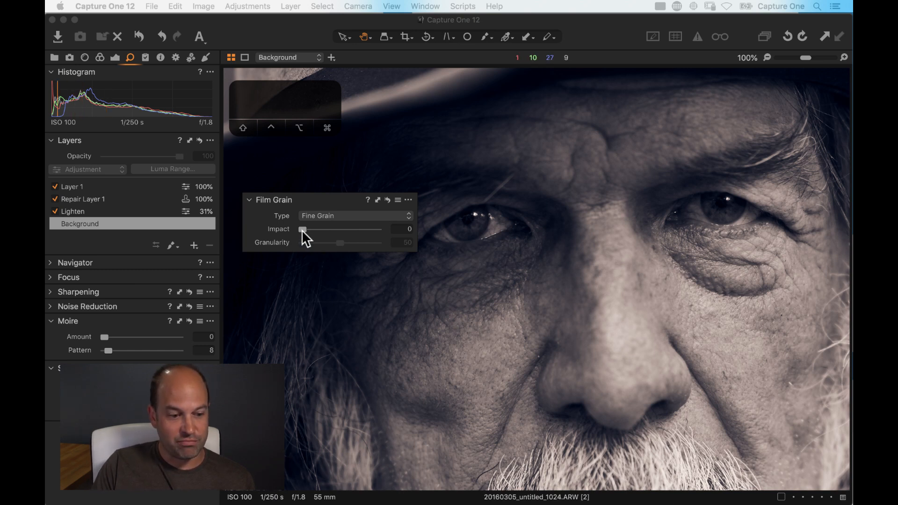
# Step: Compare the Fine Grain and Soft Grain film grain types at impact 100
pyautogui.moveTo(301, 229); pyautogui.dragTo(406, 234)
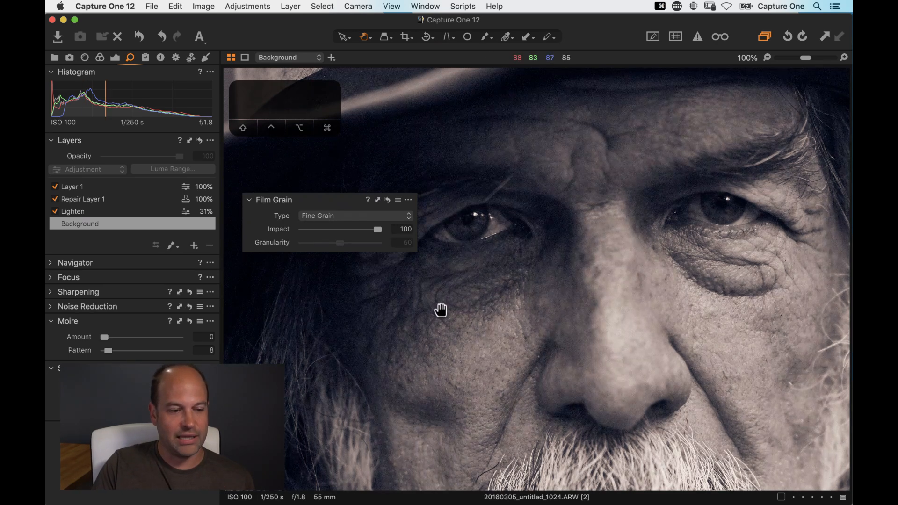
pyautogui.moveTo(376, 229); pyautogui.dragTo(288, 234)
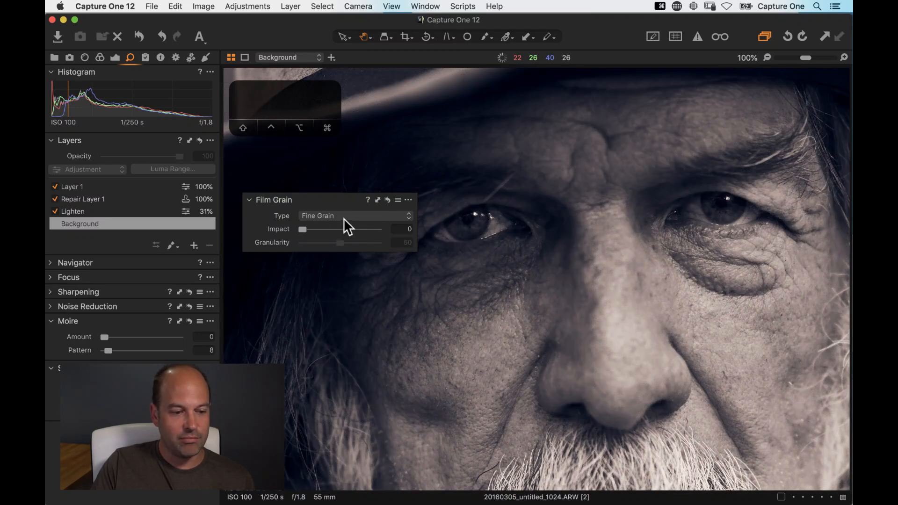
pyautogui.click(343, 216)
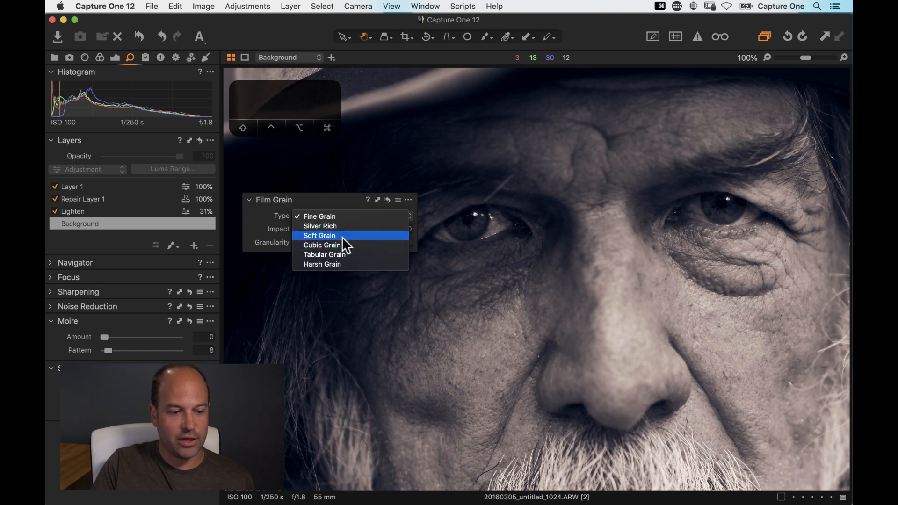
pyautogui.click(341, 237)
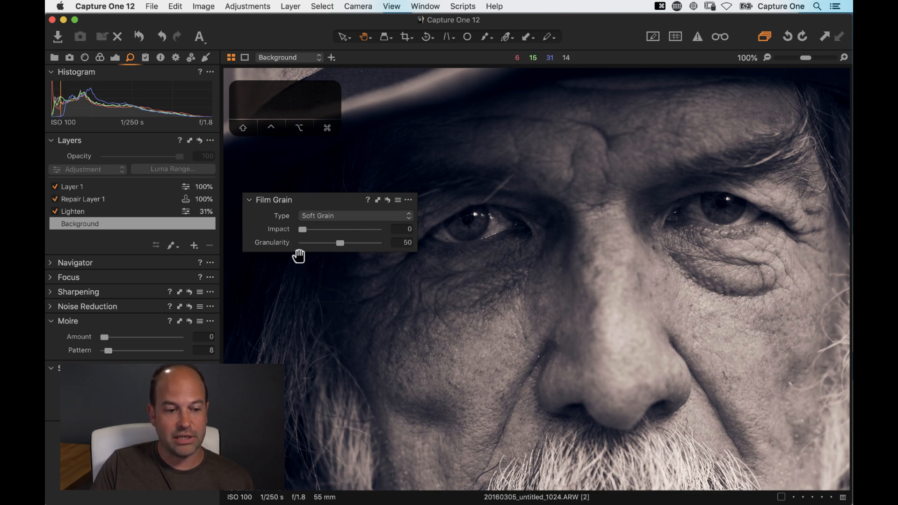
pyautogui.moveTo(303, 230); pyautogui.dragTo(401, 238)
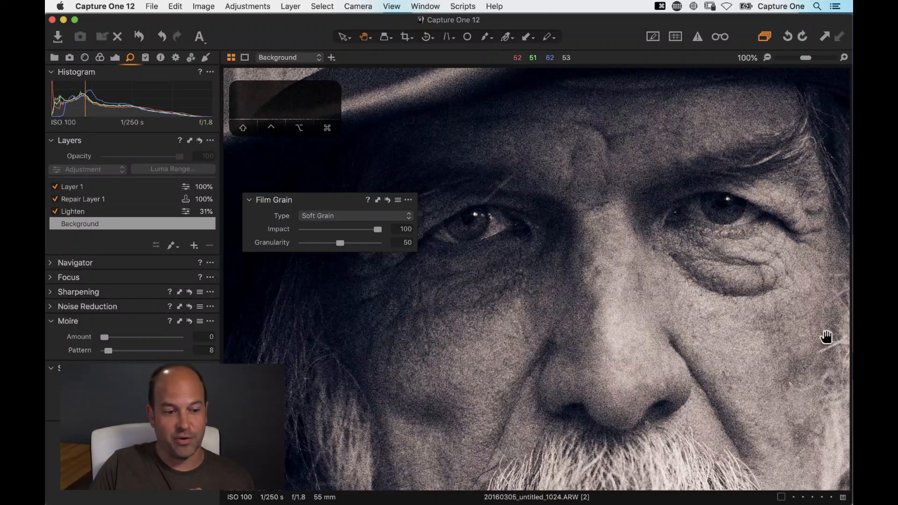
# Step: Try granularity 100, reduce the grain to impact 52 and granularity 79, and switch the type to Harsh Grain
pyautogui.moveTo(345, 245); pyautogui.dragTo(401, 250)
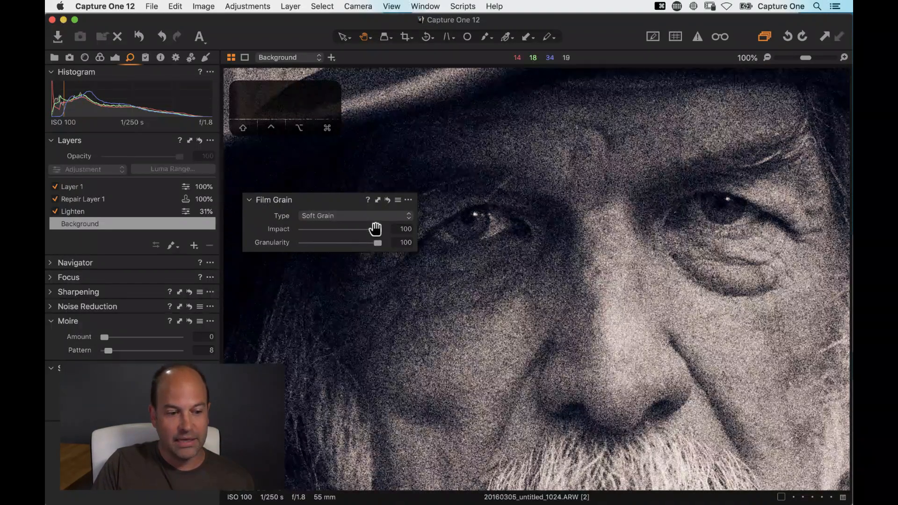
pyautogui.moveTo(378, 229); pyautogui.dragTo(362, 243)
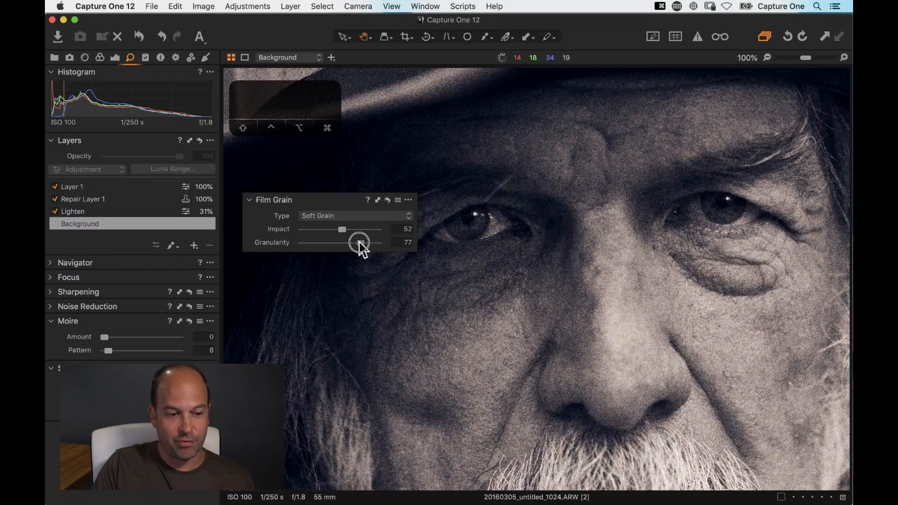
pyautogui.click(353, 216)
pyautogui.click(356, 247)
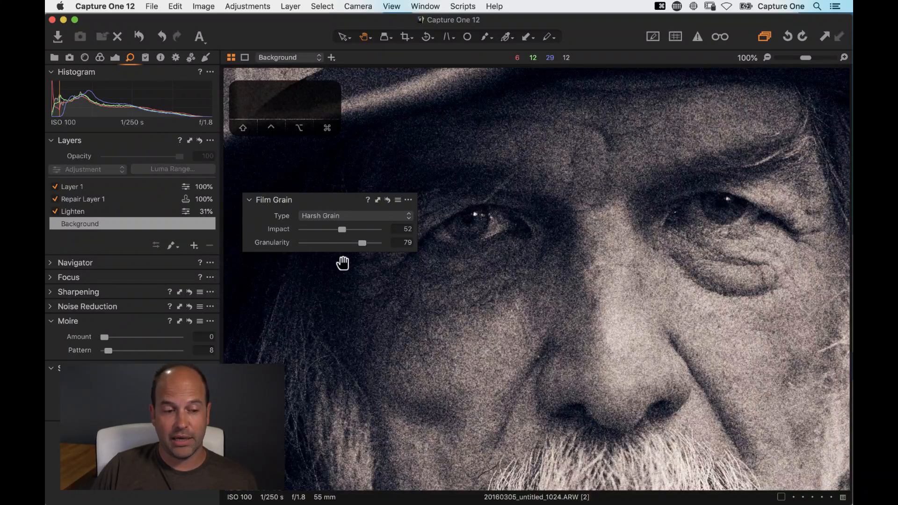
# Step: Apply the Intense film grain preset and adjust it to impact 73 and granularity 79
pyautogui.click(398, 200)
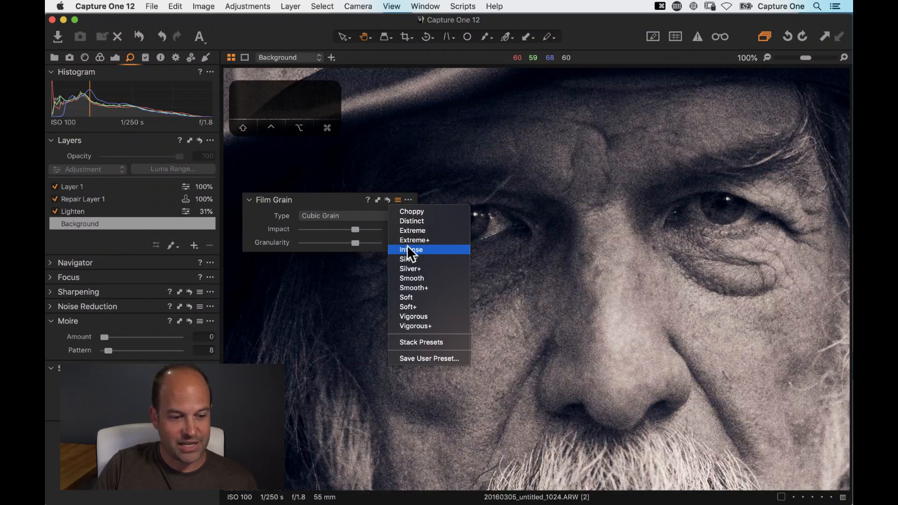
pyautogui.click(407, 246)
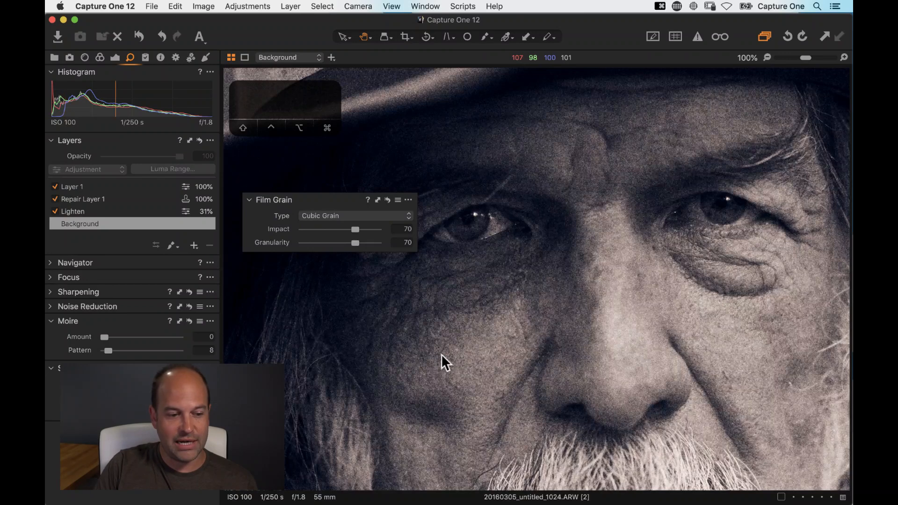
pyautogui.moveTo(356, 243)
pyautogui.mouseDown()
pyautogui.moveTo(366, 243)
pyautogui.moveTo(357, 230)
pyautogui.mouseUp()
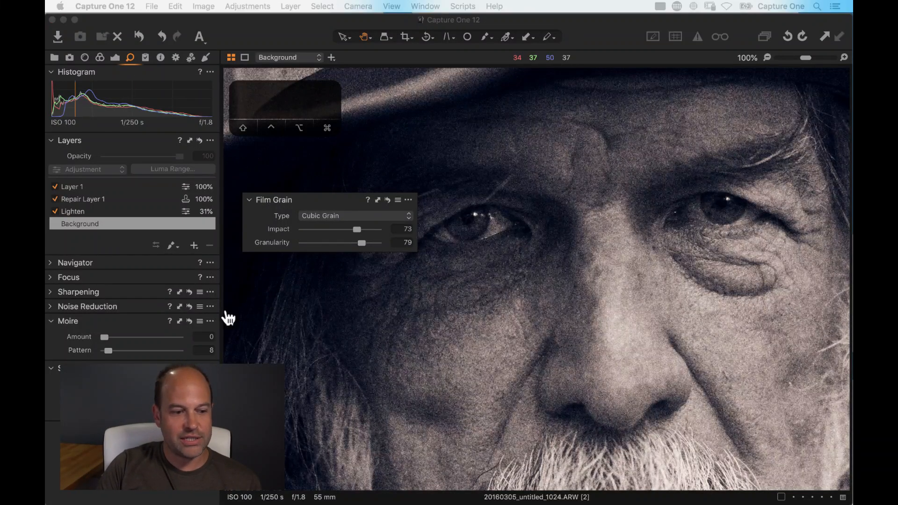
# Step: Dock the floating Film Grain tool between Layers and Navigator and fit the whole portrait in the viewer
pyautogui.moveTo(143, 255); pyautogui.dragTo(105, 269)
pyautogui.click(481, 238)
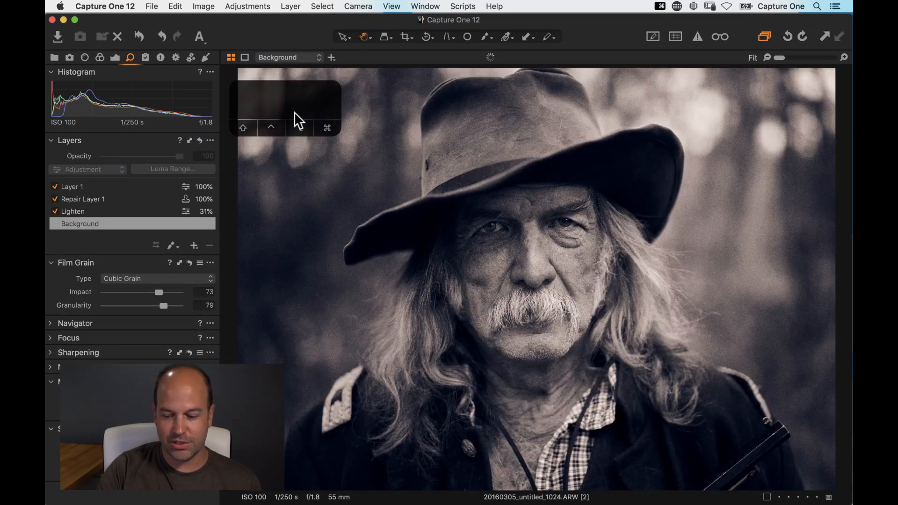
pyautogui.press('super')
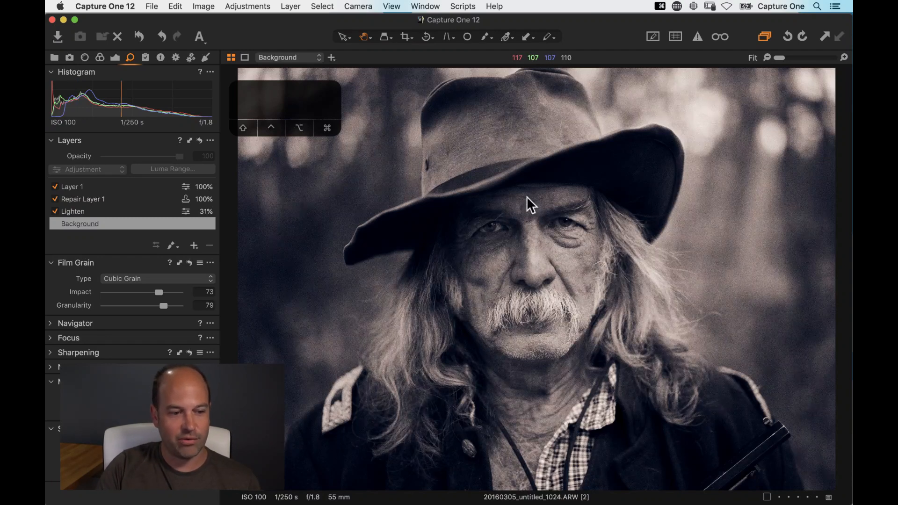
pyautogui.moveTo(296, 110); pyautogui.dragTo(314, 98)
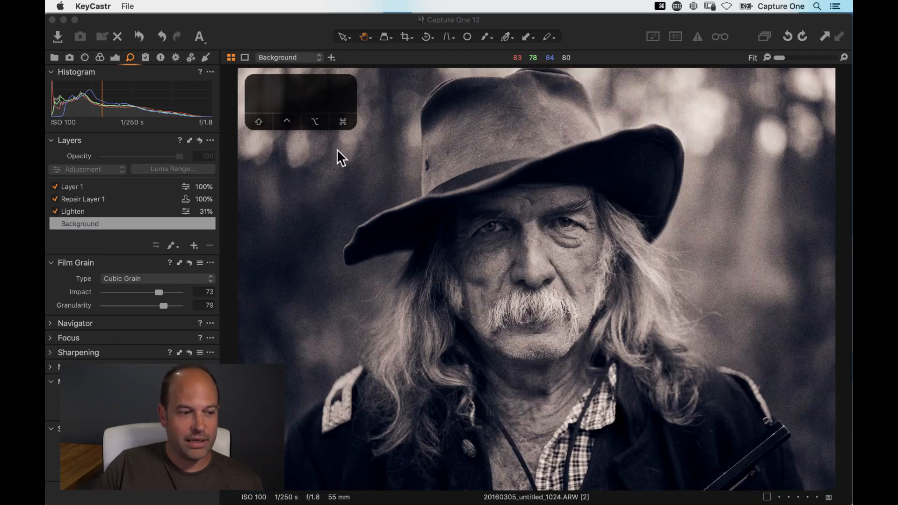
# Step: Shift the portrait's shadow tint in 3-Way Color Balance from blue to a warm reddish tone
pyautogui.click(99, 57)
pyautogui.click(99, 57)
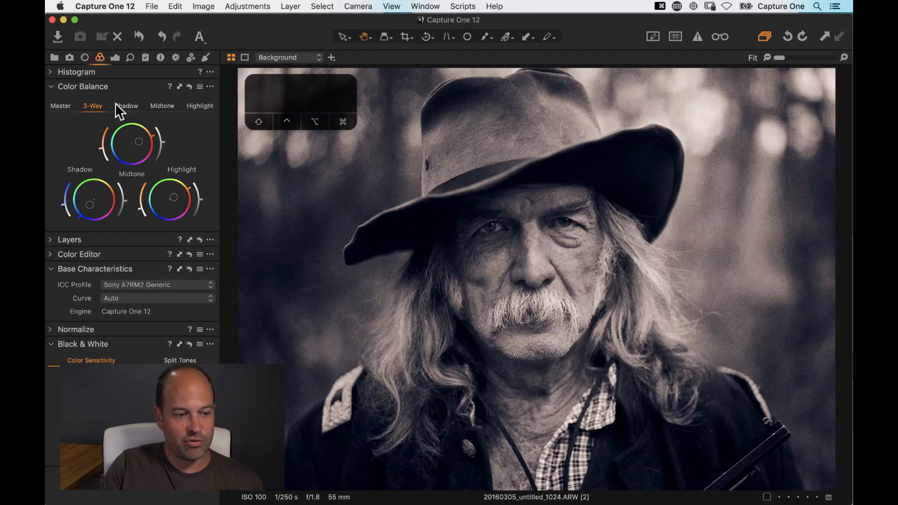
pyautogui.moveTo(90, 203); pyautogui.dragTo(117, 303)
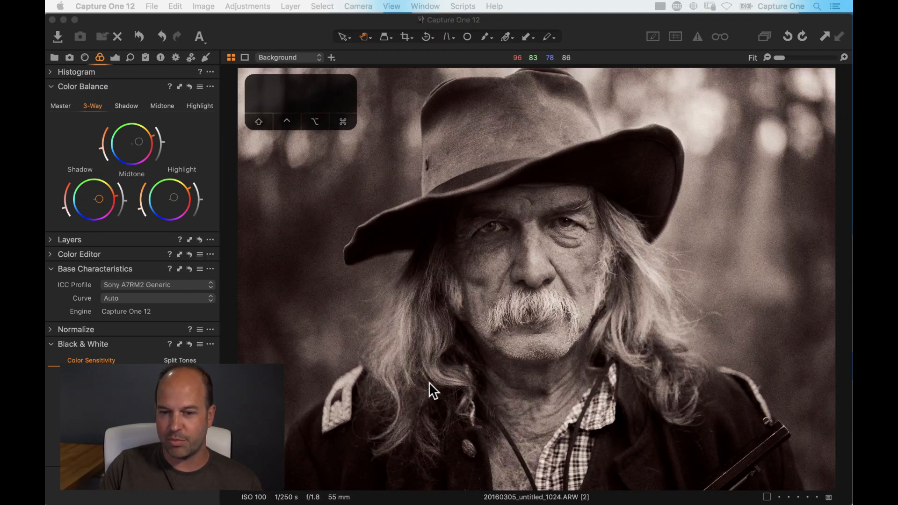
pyautogui.moveTo(295, 89); pyautogui.dragTo(769, 89)
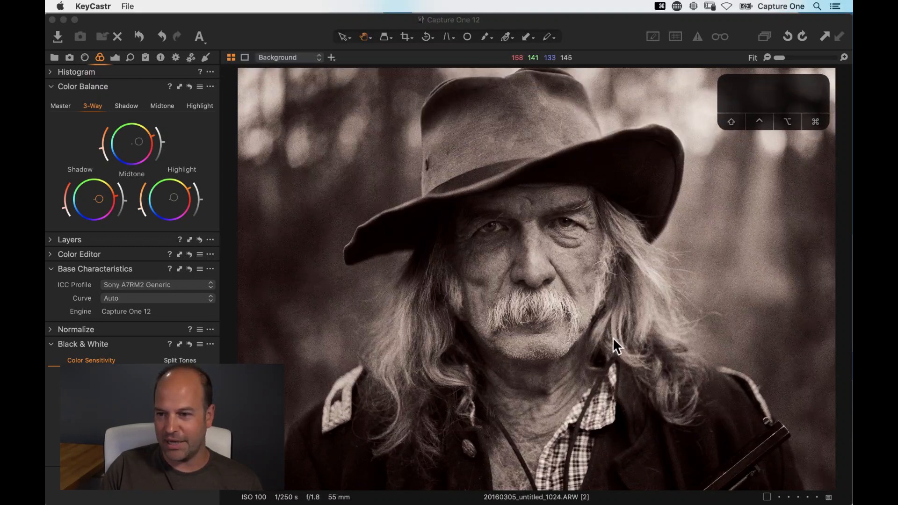